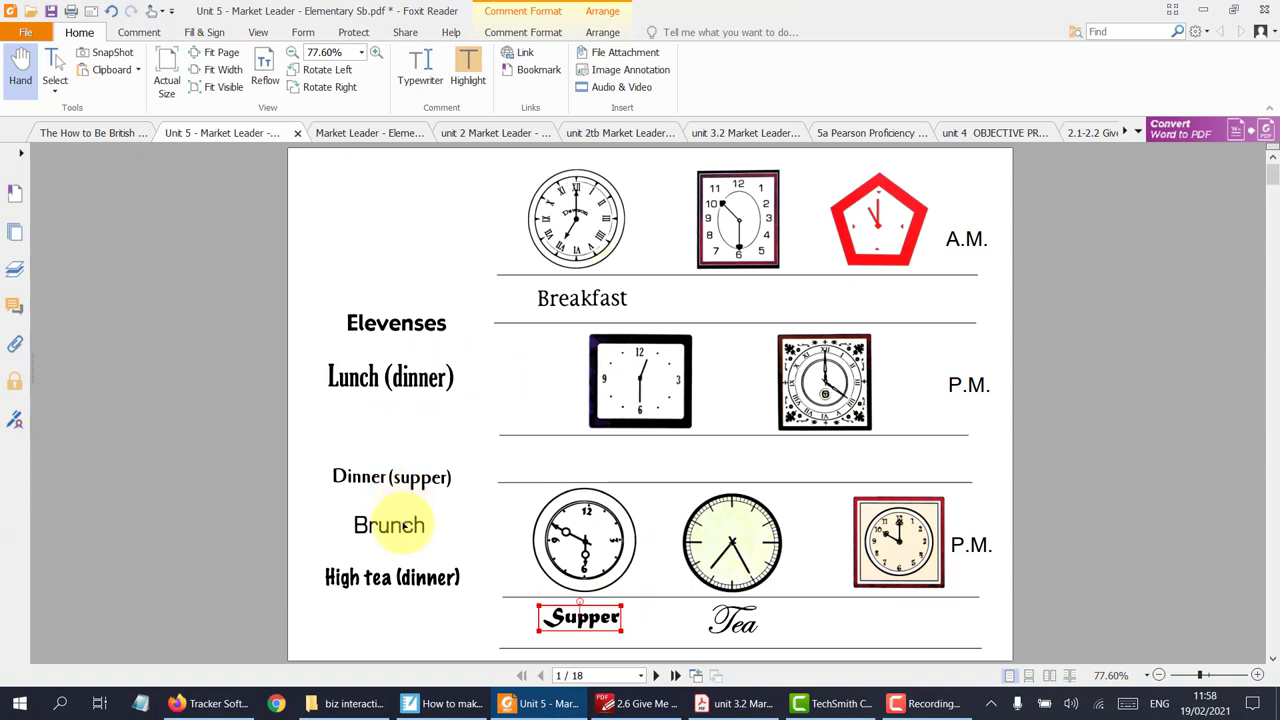
# - Move the Brunch label onto the answer line beneath the middle clock in the A.M. row
pyautogui.moveTo(389, 525); pyautogui.dragTo(730, 300)
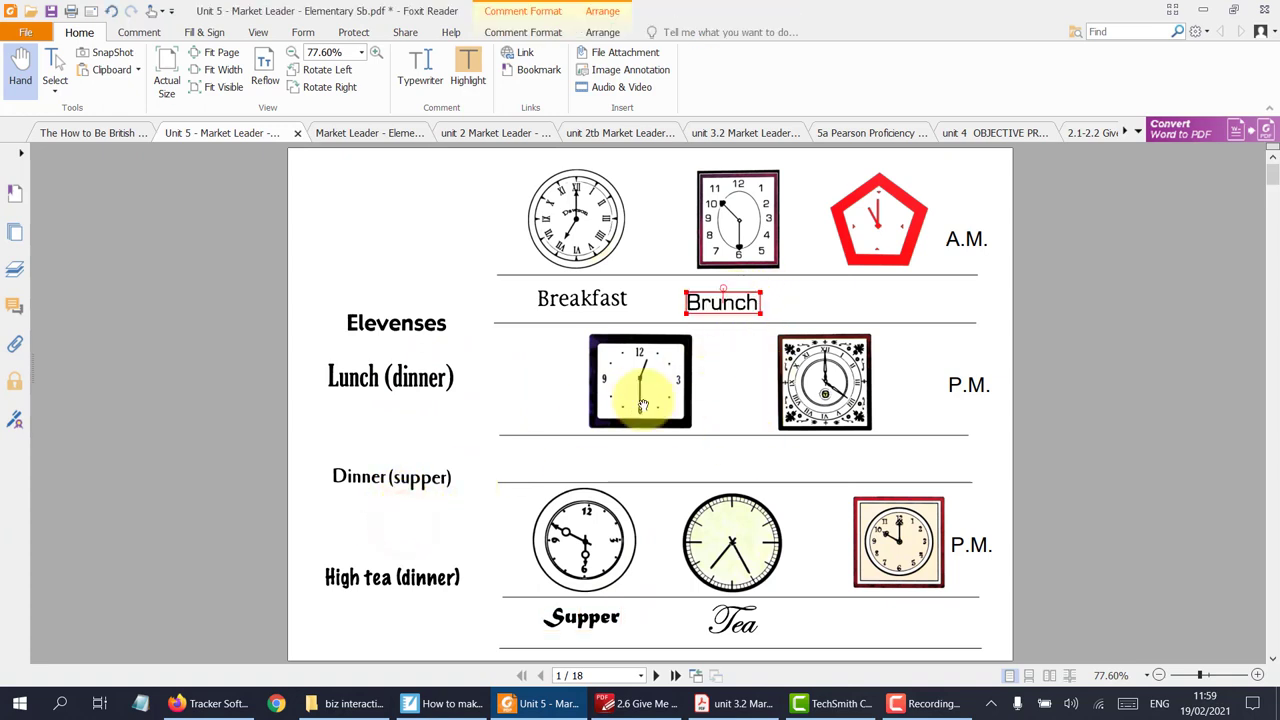
pyautogui.click(738, 396)
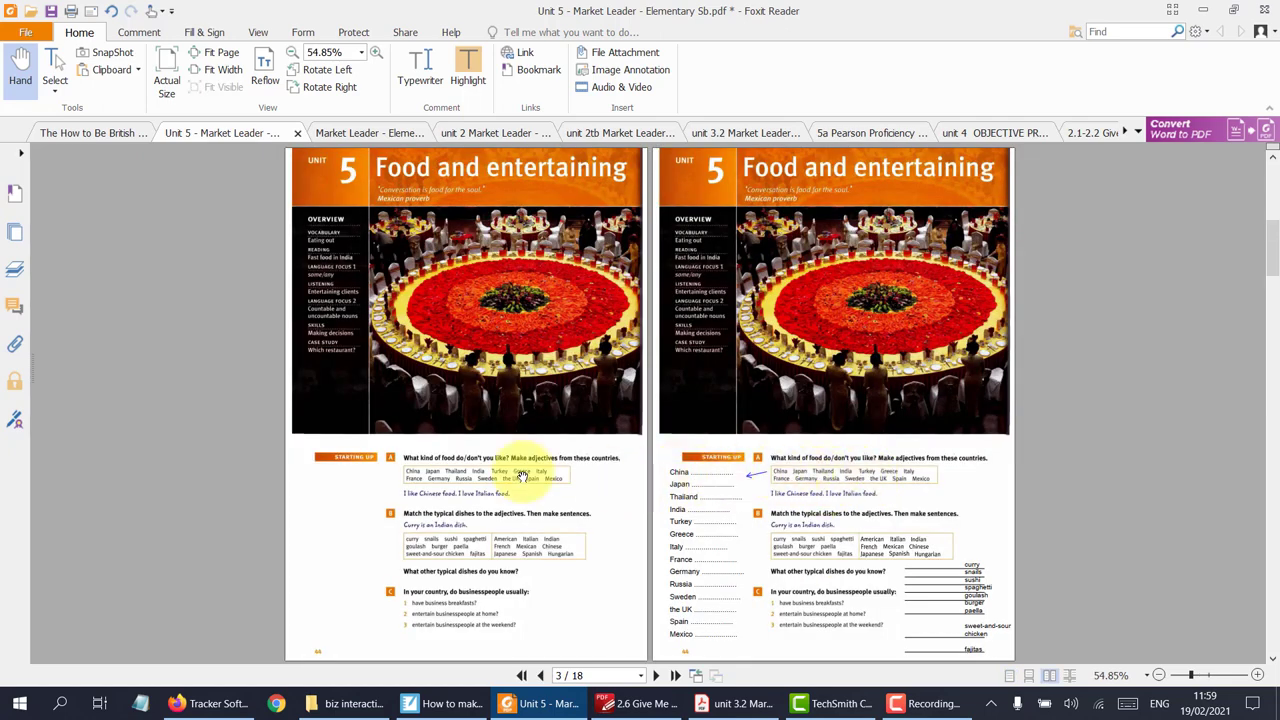
# - Add the typewriter text "ese" after Japan in the country list beside exercise A
pyautogui.scroll(3, 572, 505)
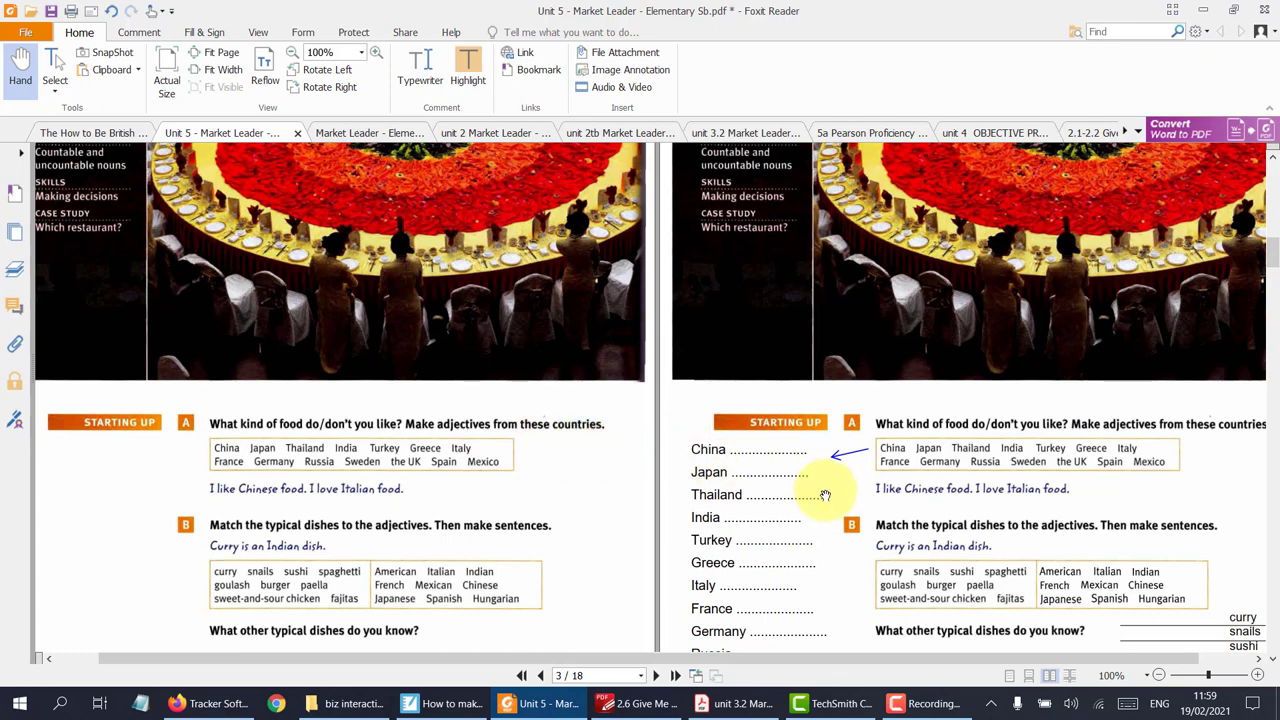
pyautogui.moveTo(858, 524); pyautogui.dragTo(587, 300)
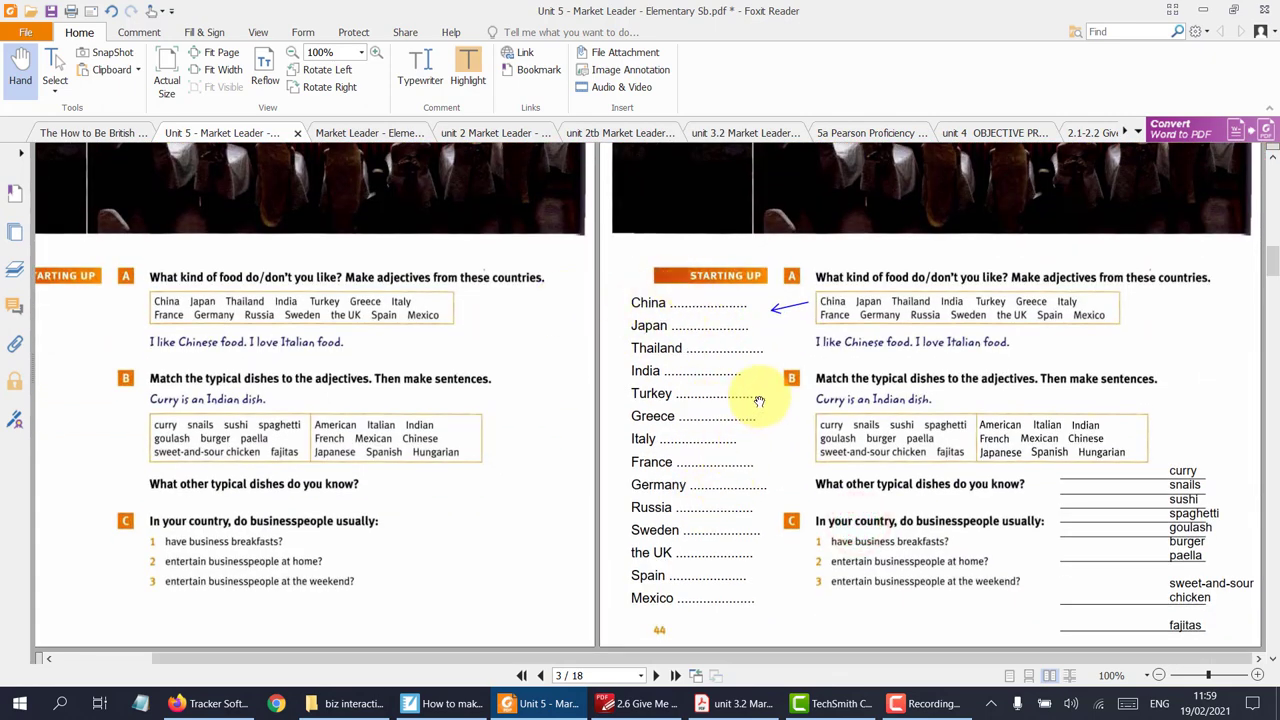
pyautogui.click(428, 66)
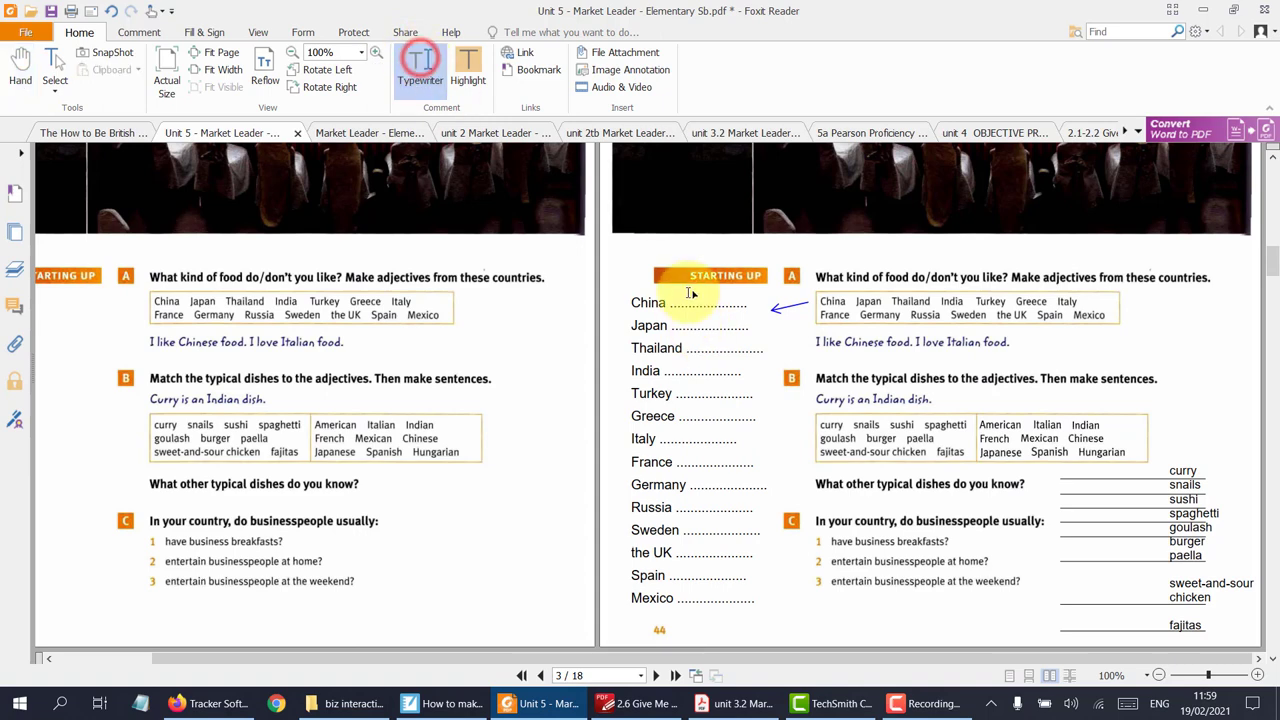
pyautogui.click(678, 321)
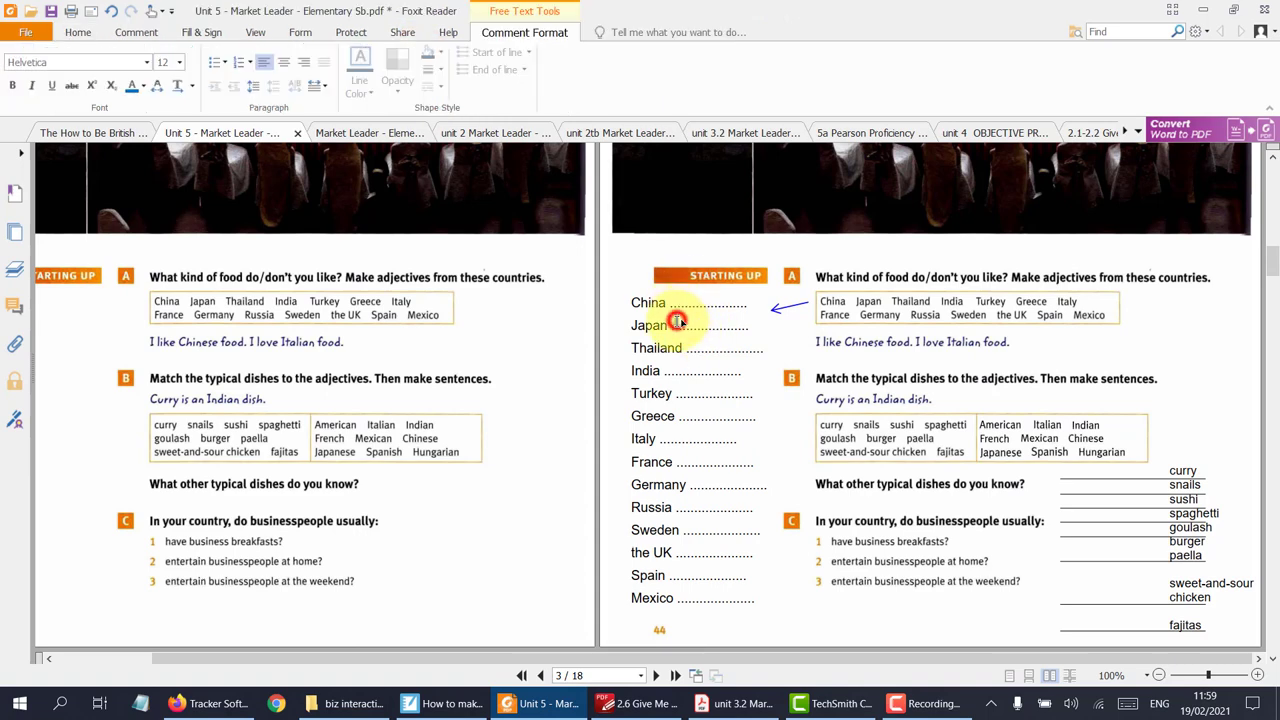
pyautogui.write('ese')
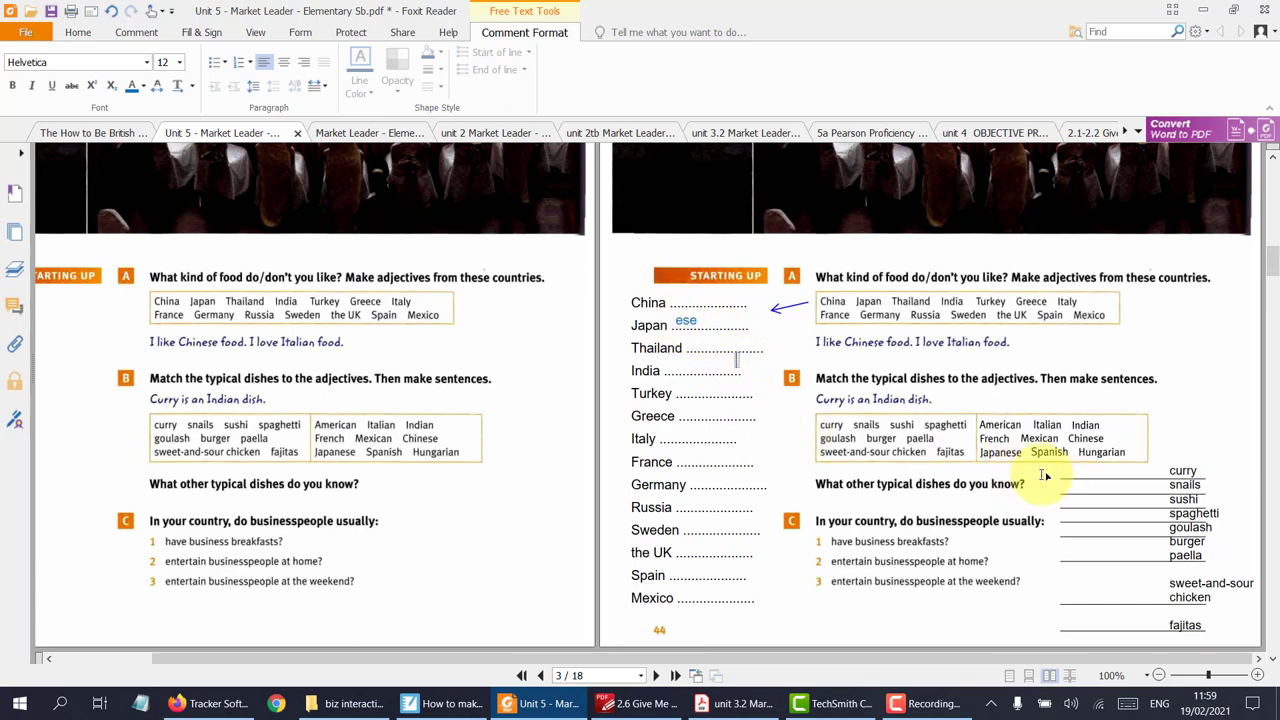
# - Place the adjective Indian on the answer line beside curry and French on the line beside snails
pyautogui.keyDown('ctrl'); pyautogui.scroll(2, 1127, 510); pyautogui.keyUp('ctrl')
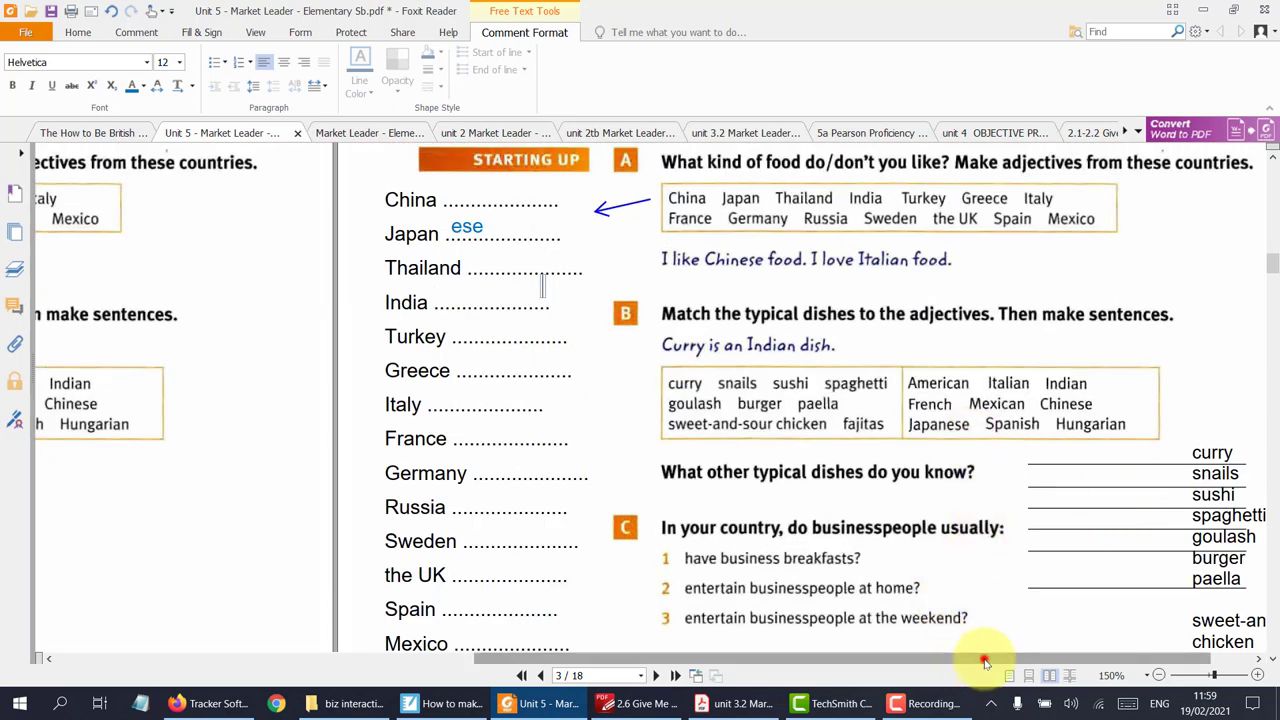
pyautogui.hscroll(1, 983, 664)
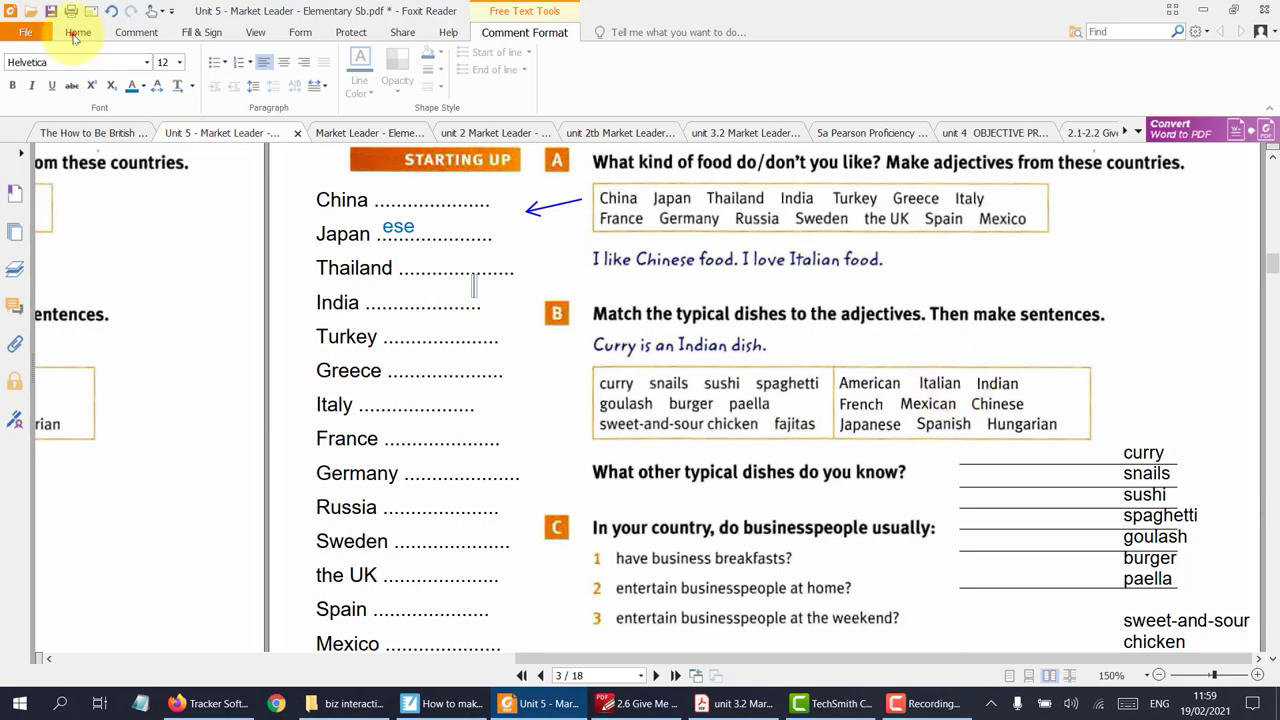
pyautogui.click(78, 33)
pyautogui.click(20, 64)
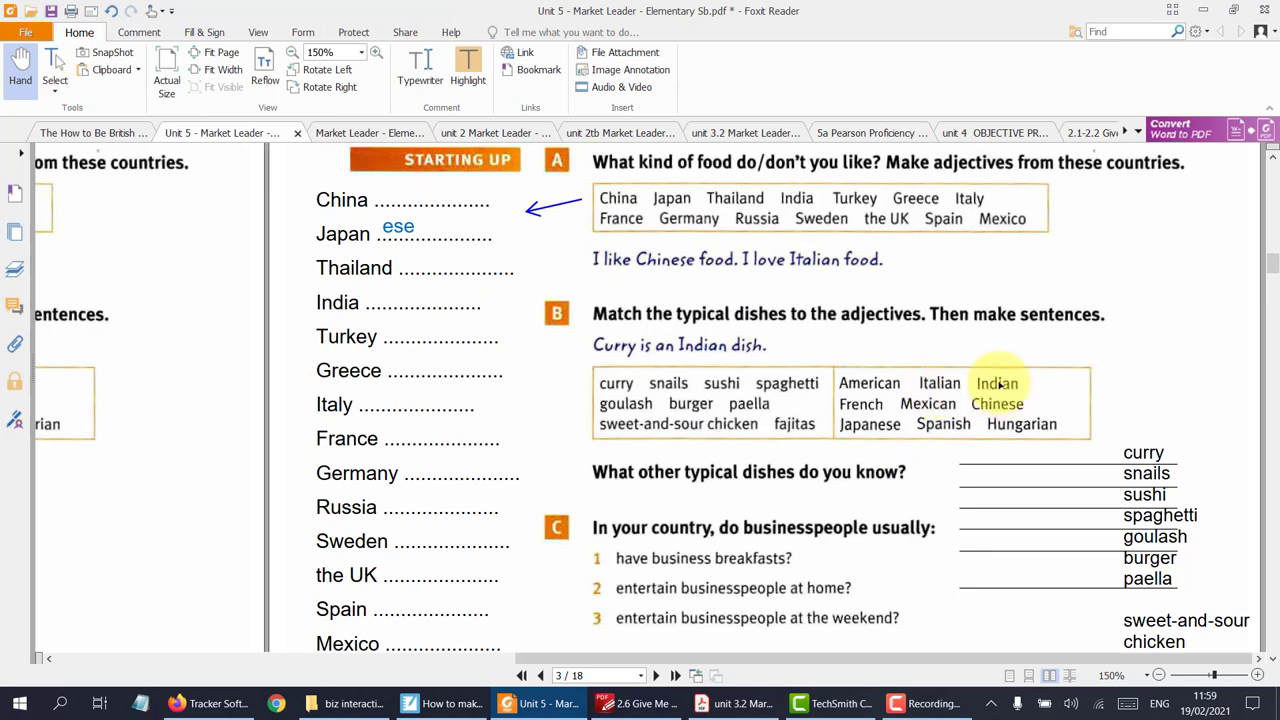
pyautogui.moveTo(1000, 385); pyautogui.dragTo(1050, 456)
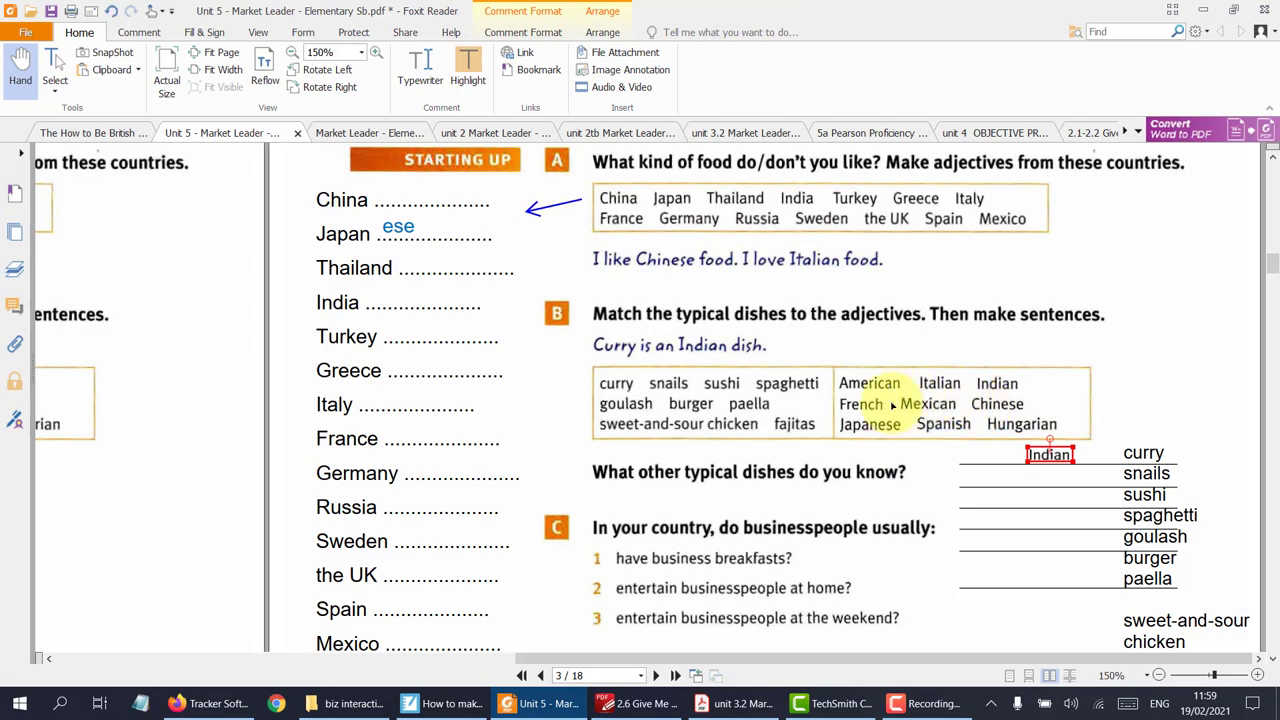
pyautogui.moveTo(875, 403); pyautogui.dragTo(1055, 476)
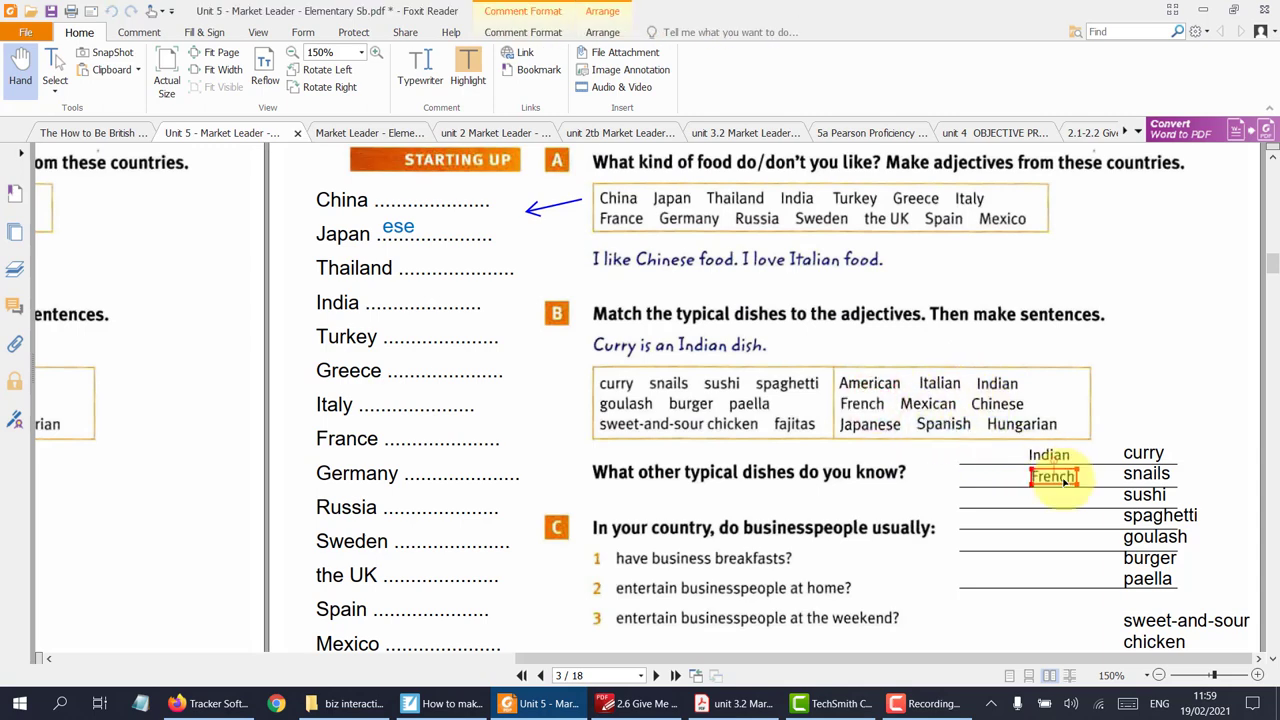
pyautogui.click(1050, 530)
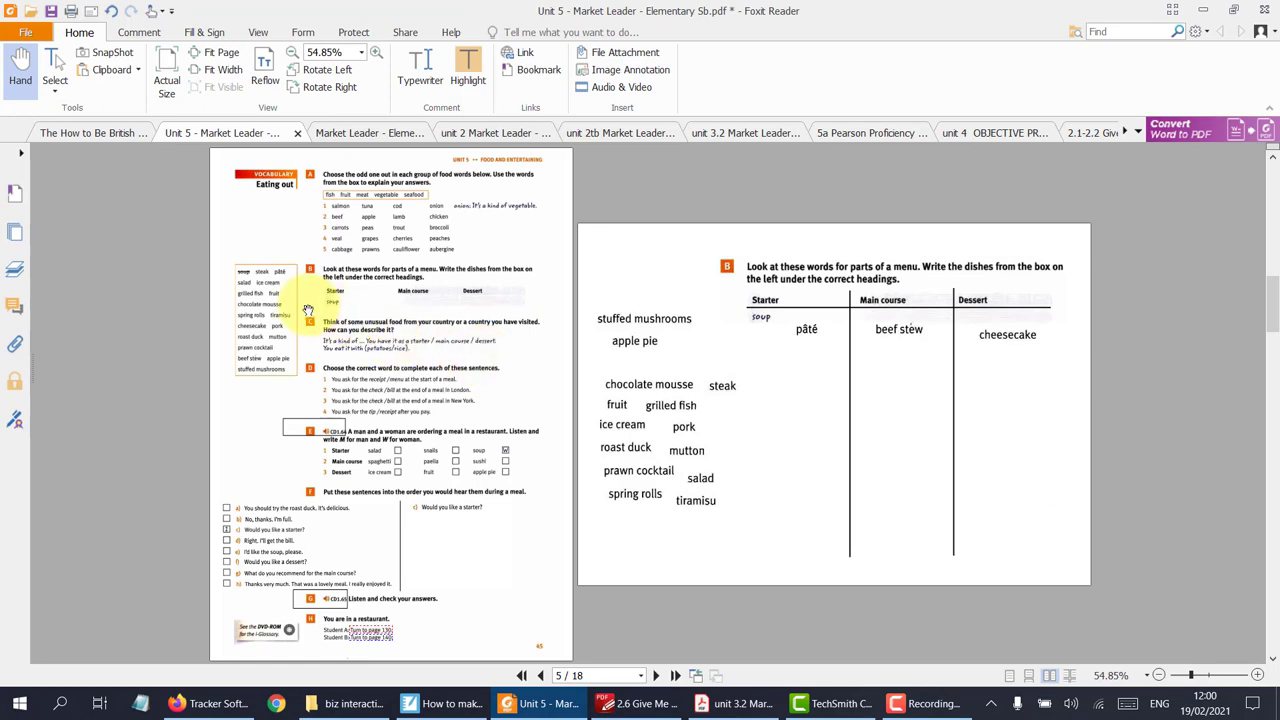
# - Examine menu exercise B on page 5 and compare it with the enlarged version that has movable dish names
pyautogui.scroll(3, 281, 300)
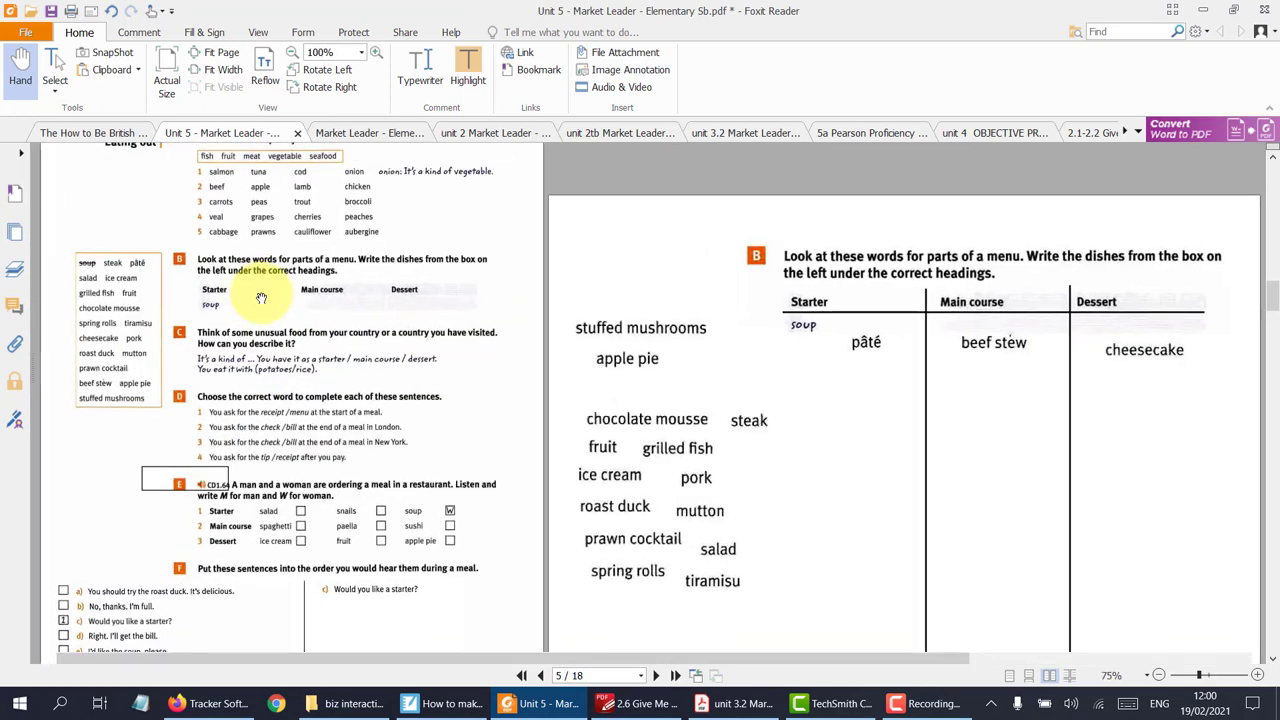
pyautogui.moveTo(257, 294); pyautogui.dragTo(350, 304)
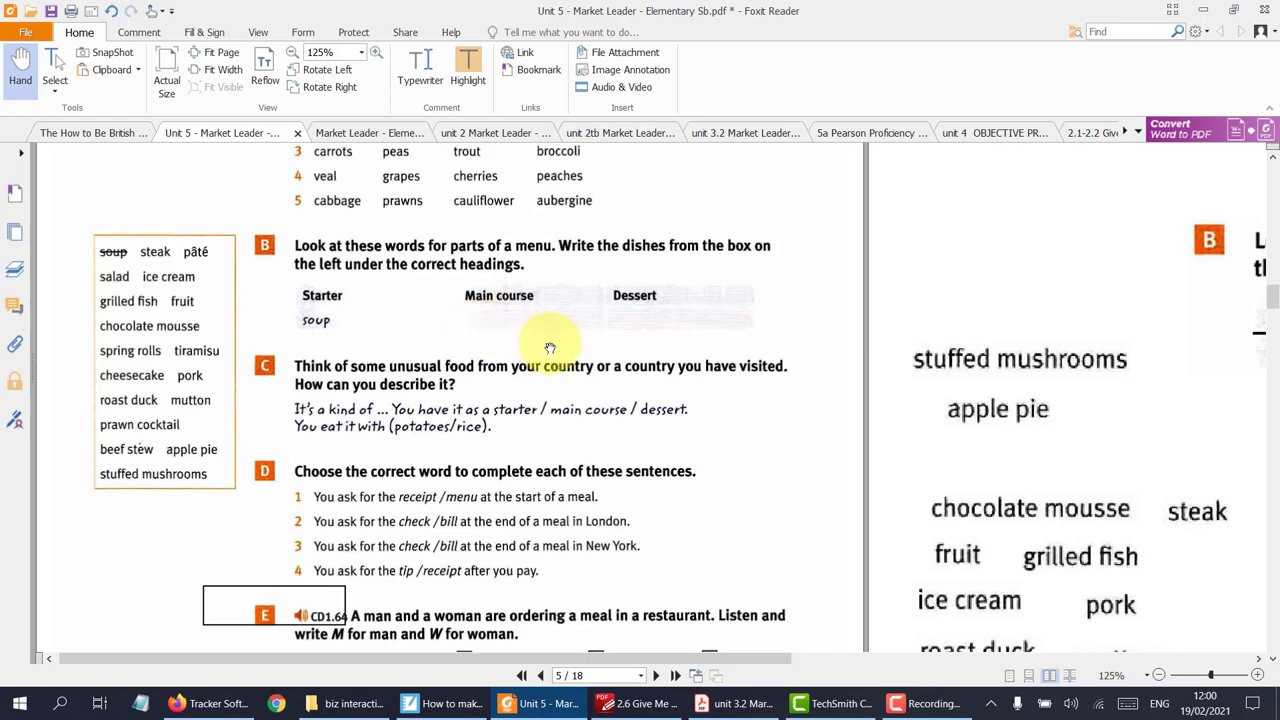
pyautogui.scroll(-3, 706, 370)
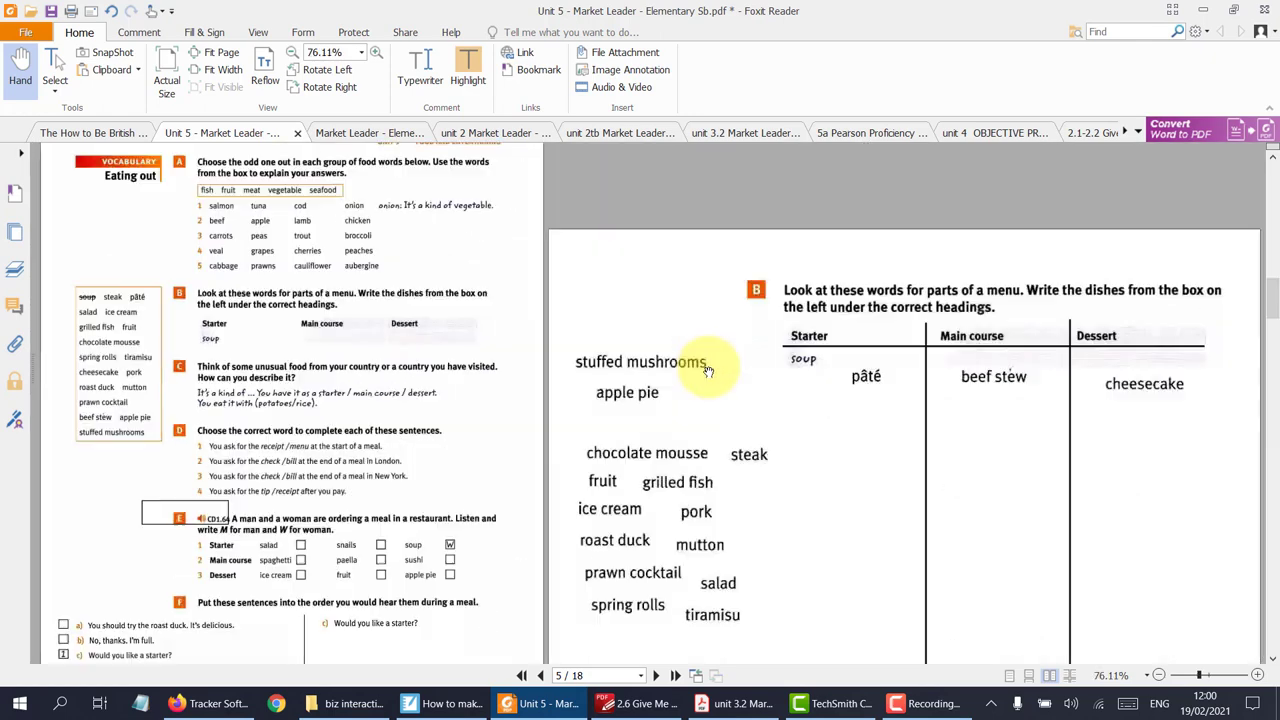
pyautogui.scroll(-2, 871, 443)
pyautogui.click(915, 471)
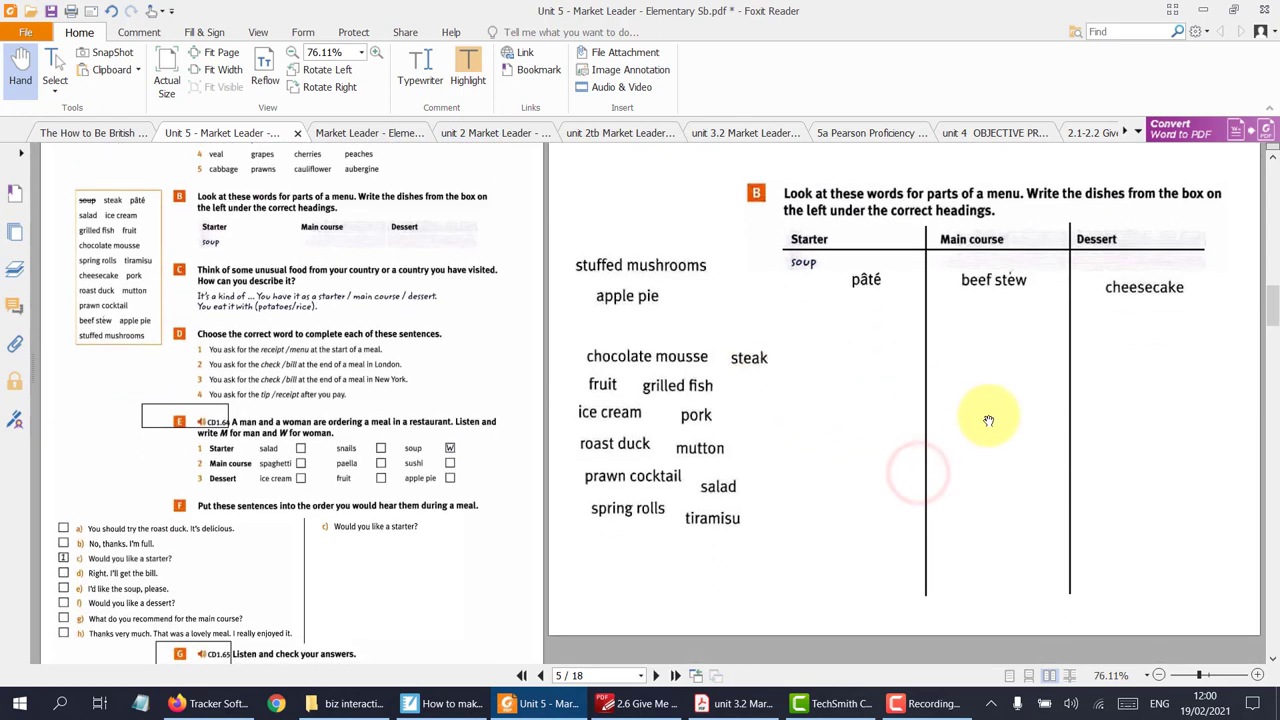
pyautogui.scroll(2, 988, 420)
pyautogui.moveTo(971, 386); pyautogui.dragTo(763, 408)
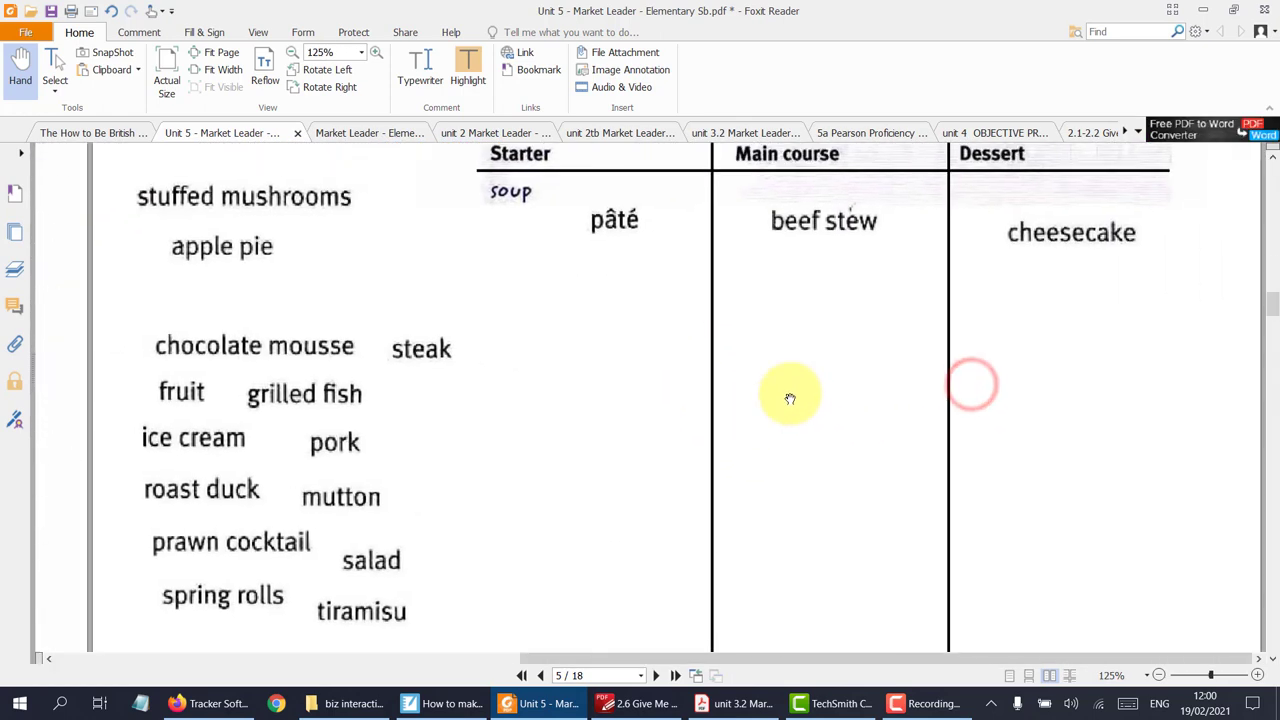
pyautogui.scroll(-1, 790, 399)
pyautogui.moveTo(882, 406); pyautogui.dragTo(846, 426)
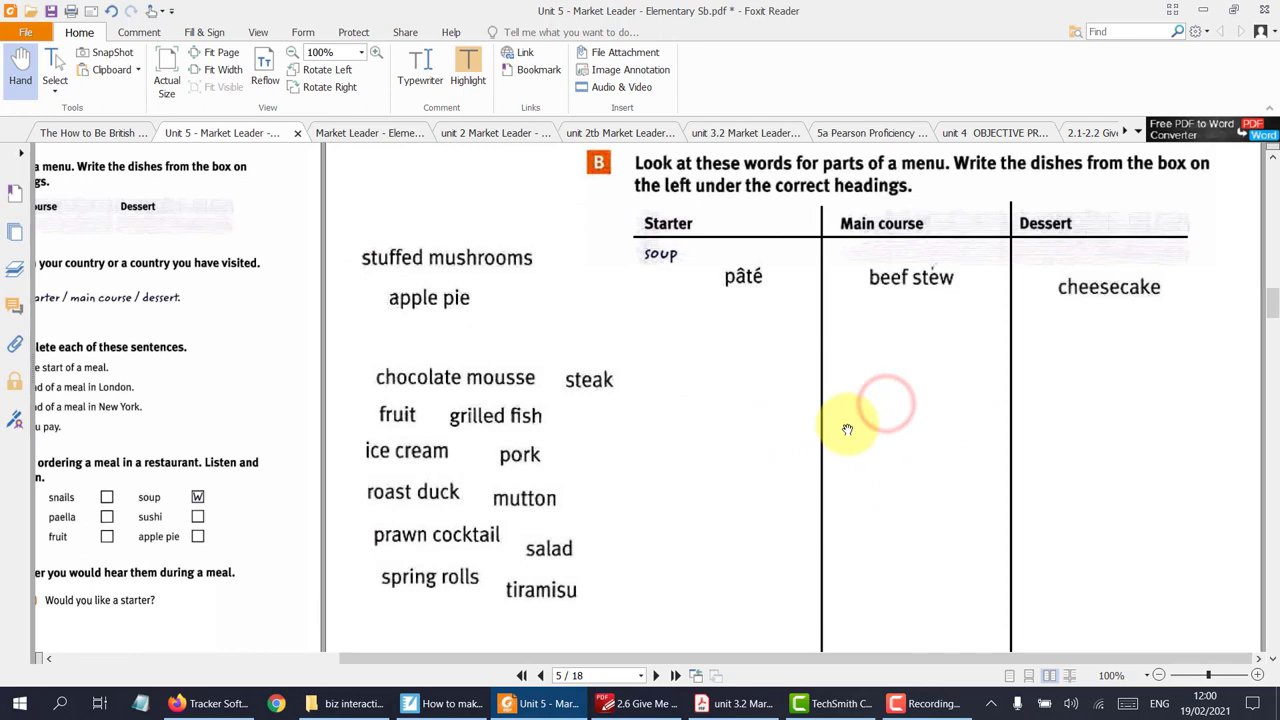
pyautogui.moveTo(700, 405); pyautogui.dragTo(977, 457)
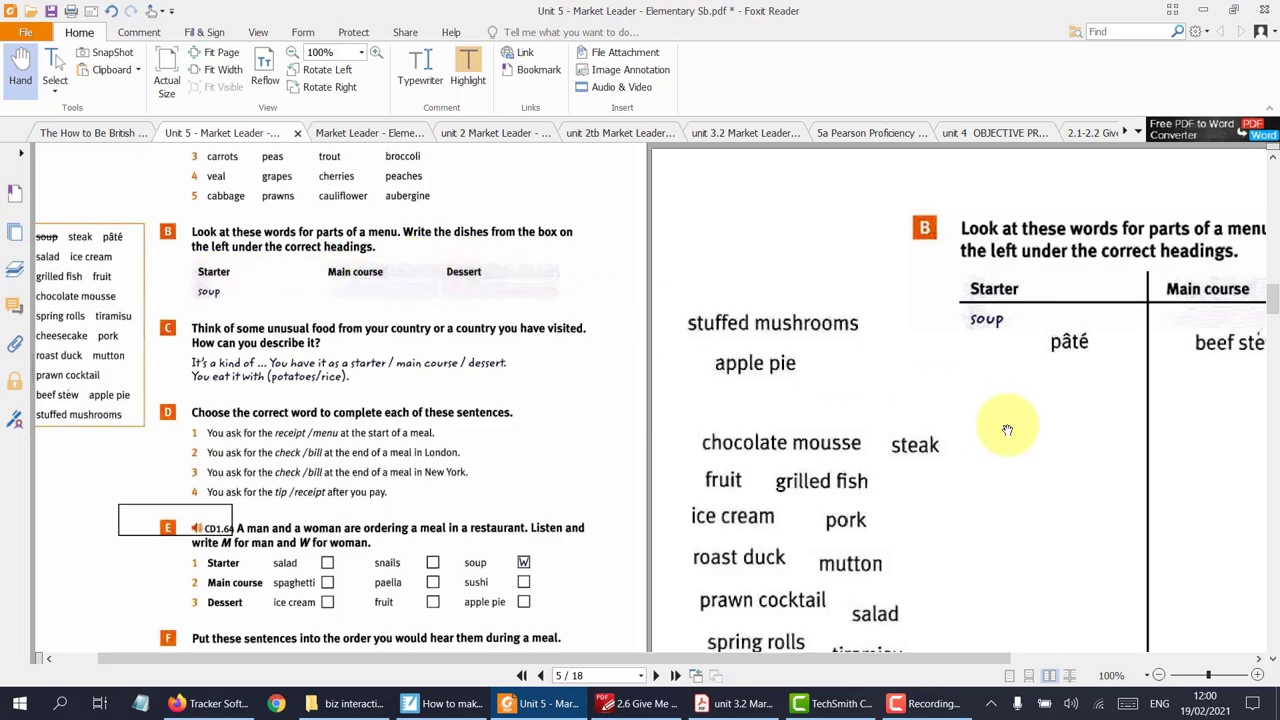
# - Sort apple pie and chocolate mousse into the Dessert column and steak into the Main course column
pyautogui.moveTo(895, 441); pyautogui.dragTo(557, 349)
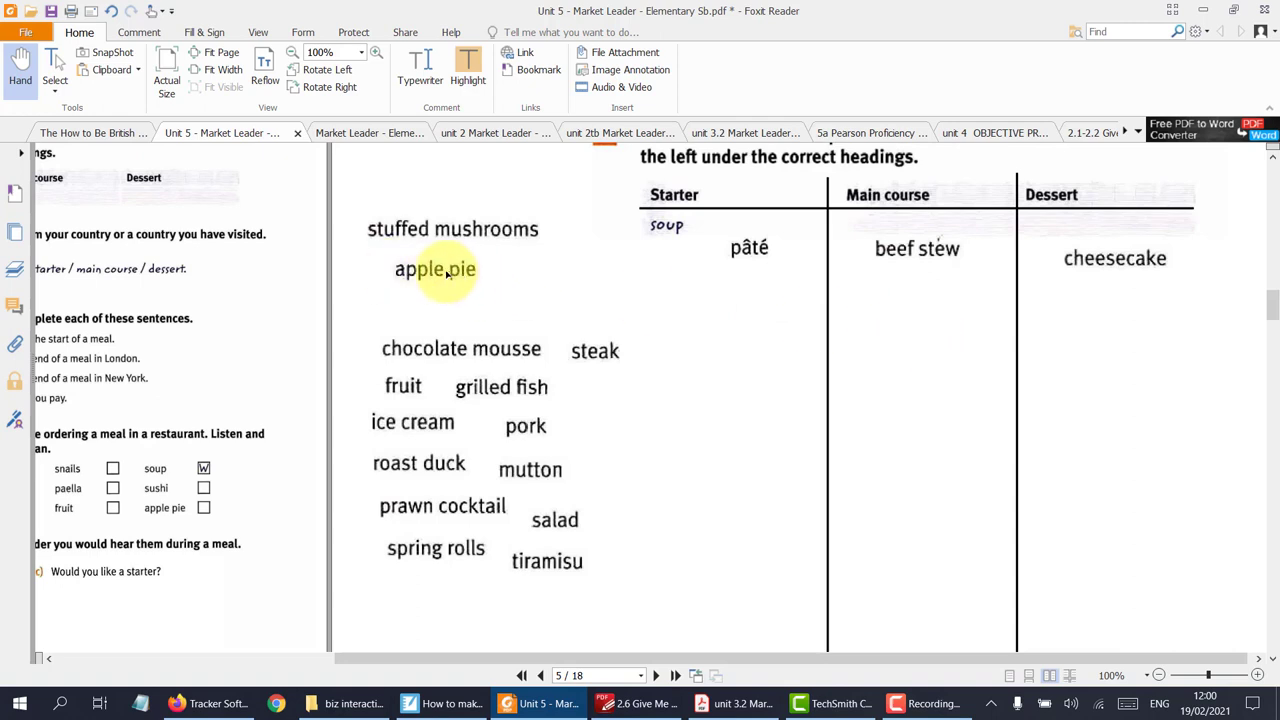
pyautogui.moveTo(448, 272)
pyautogui.mouseDown()
pyautogui.moveTo(1108, 291)
pyautogui.moveTo(1128, 306)
pyautogui.mouseUp()
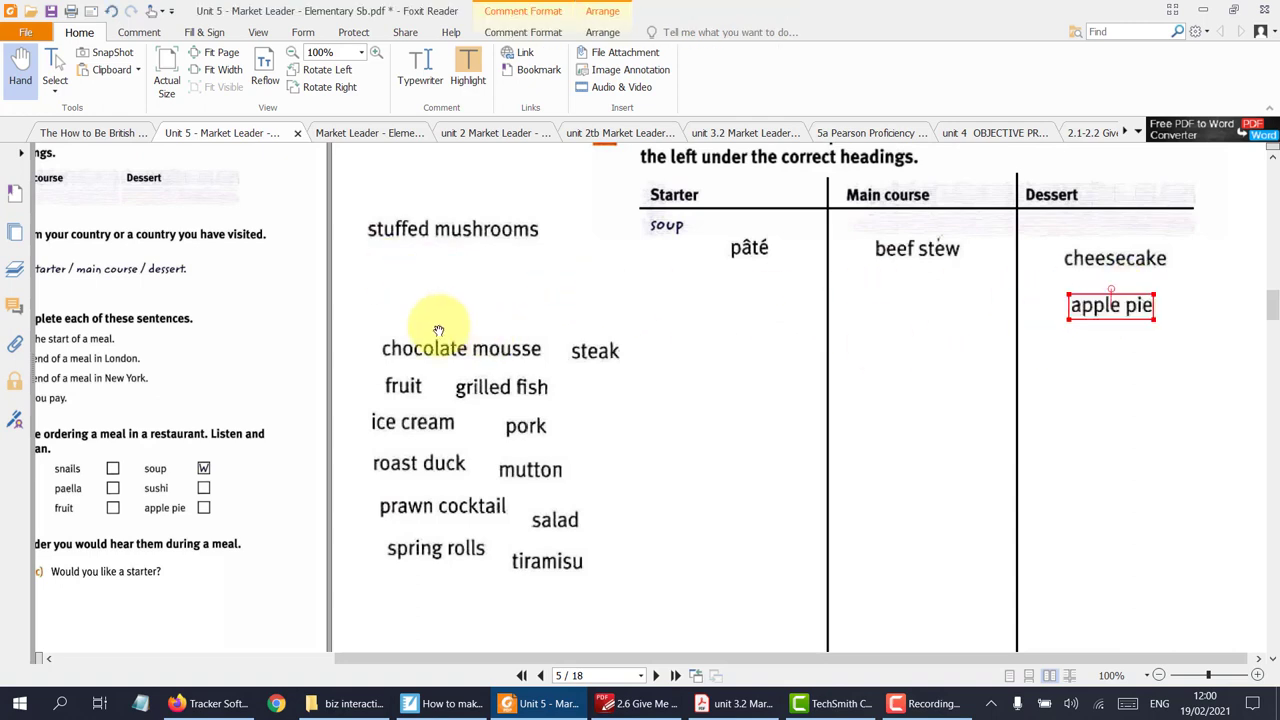
pyautogui.moveTo(450, 345); pyautogui.dragTo(1165, 372)
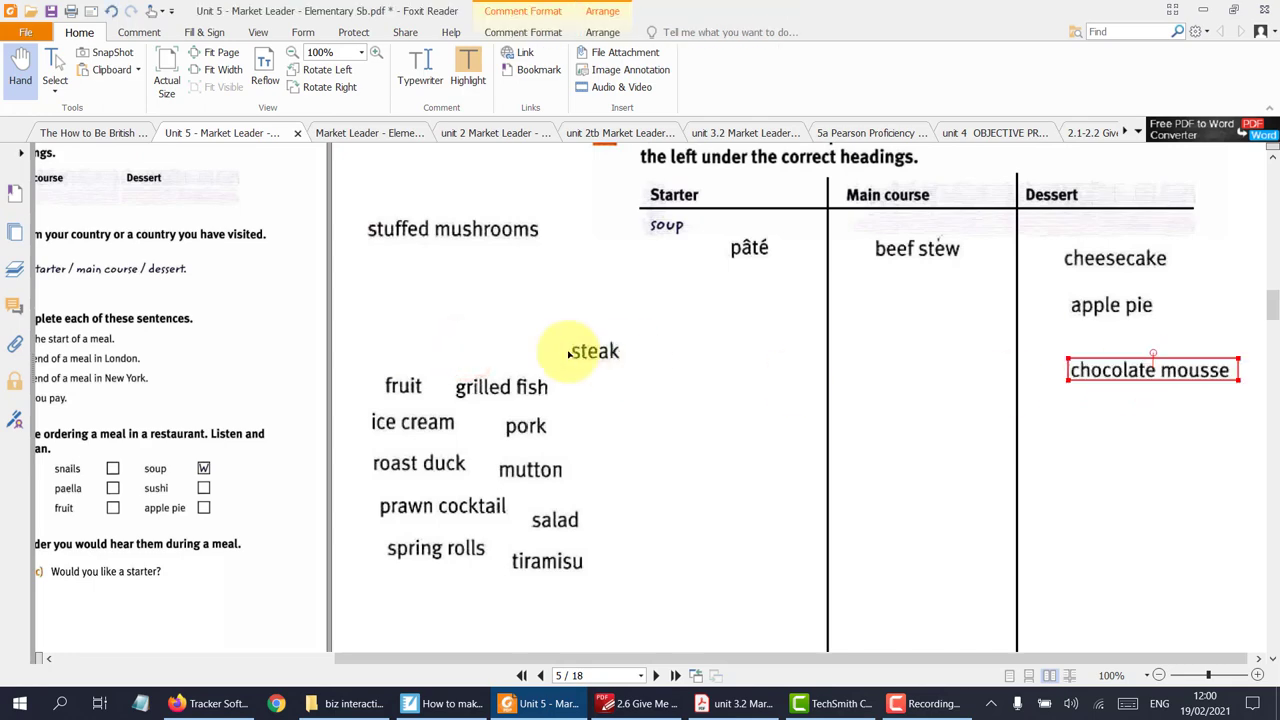
pyautogui.moveTo(595, 351); pyautogui.dragTo(893, 292)
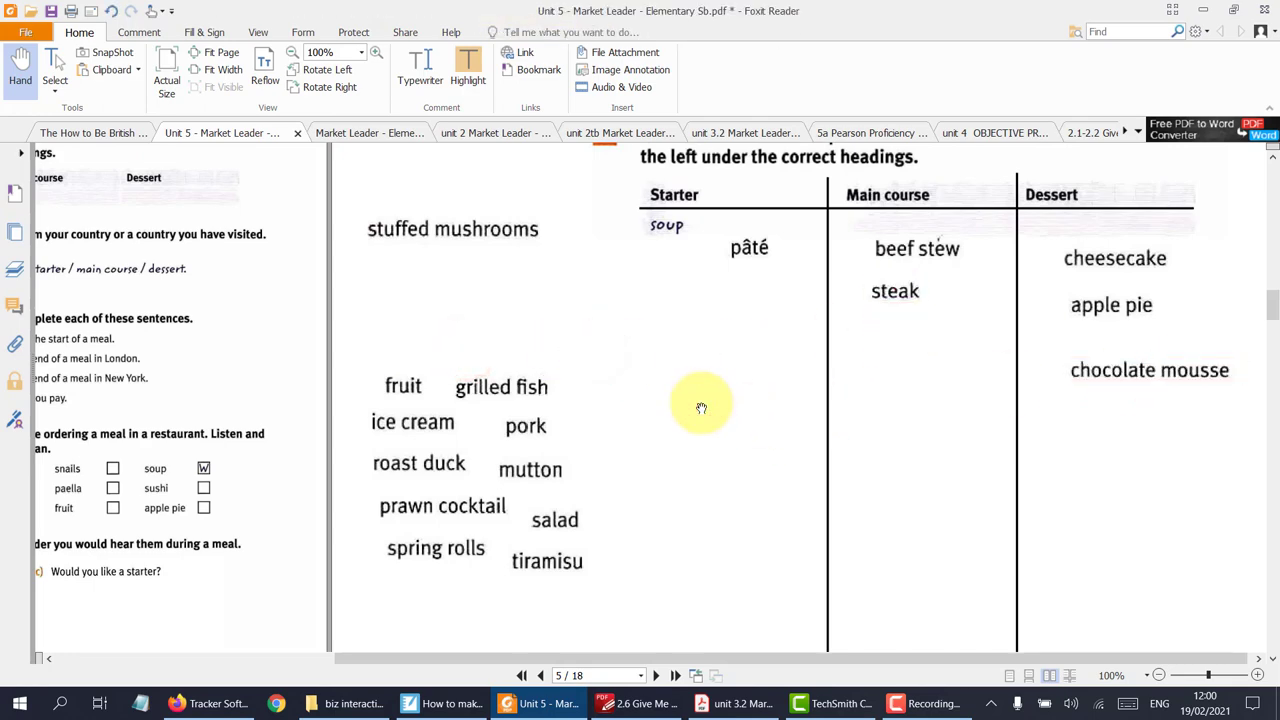
# - Examine sentence-ordering exercise F on page 7, comparing the original page with the interactive version
pyautogui.scroll(-3, 694, 410)
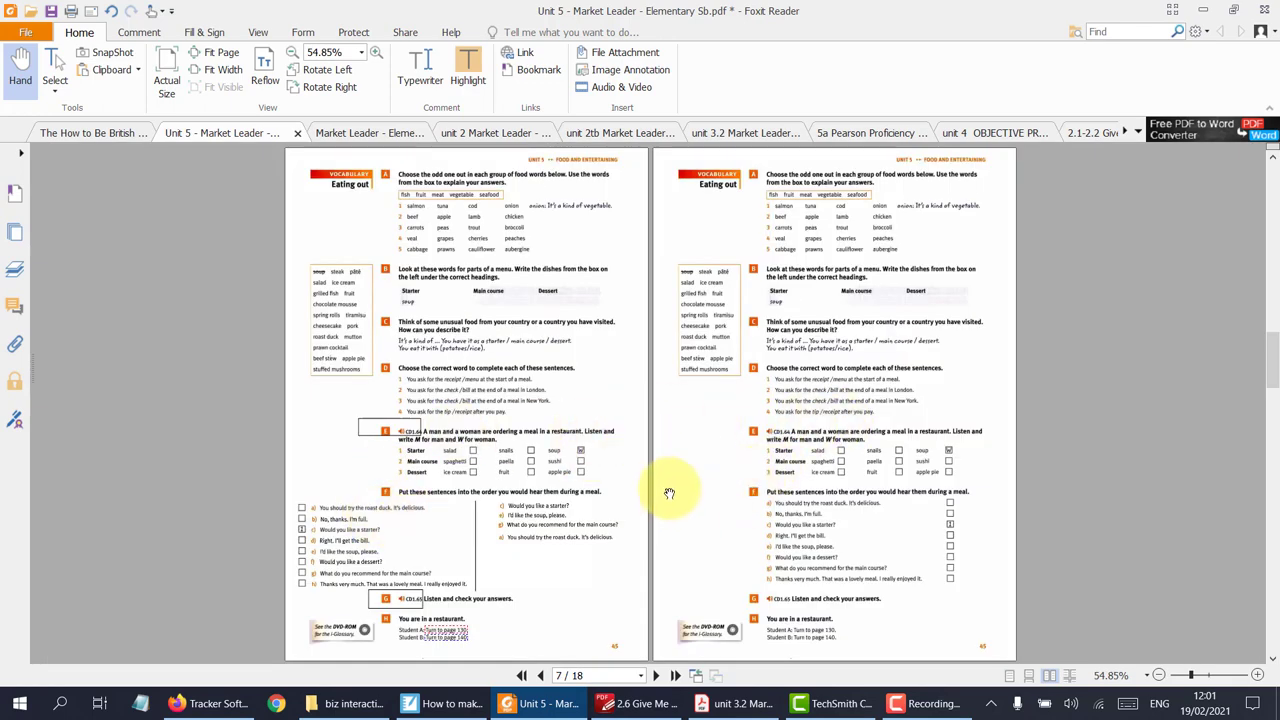
pyautogui.scroll(3, 668, 490)
pyautogui.moveTo(737, 457); pyautogui.dragTo(766, 363)
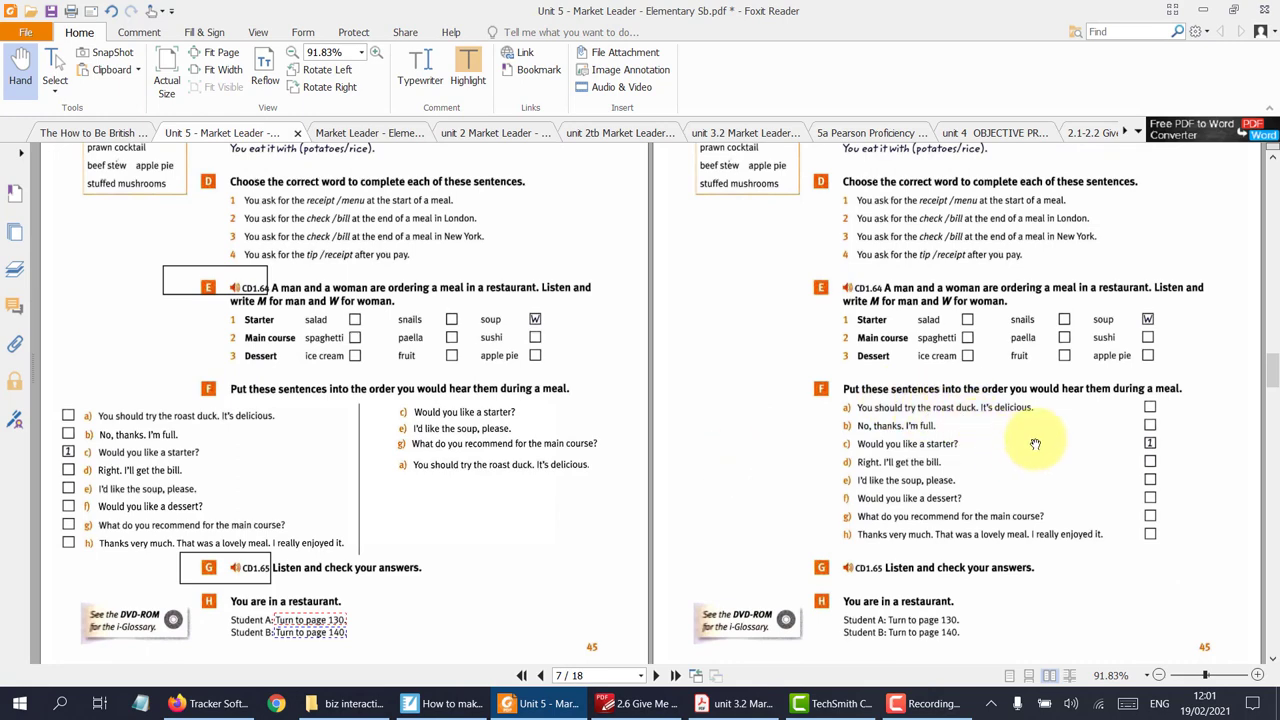
pyautogui.scroll(2, 1000, 430)
pyautogui.moveTo(996, 432); pyautogui.dragTo(886, 396)
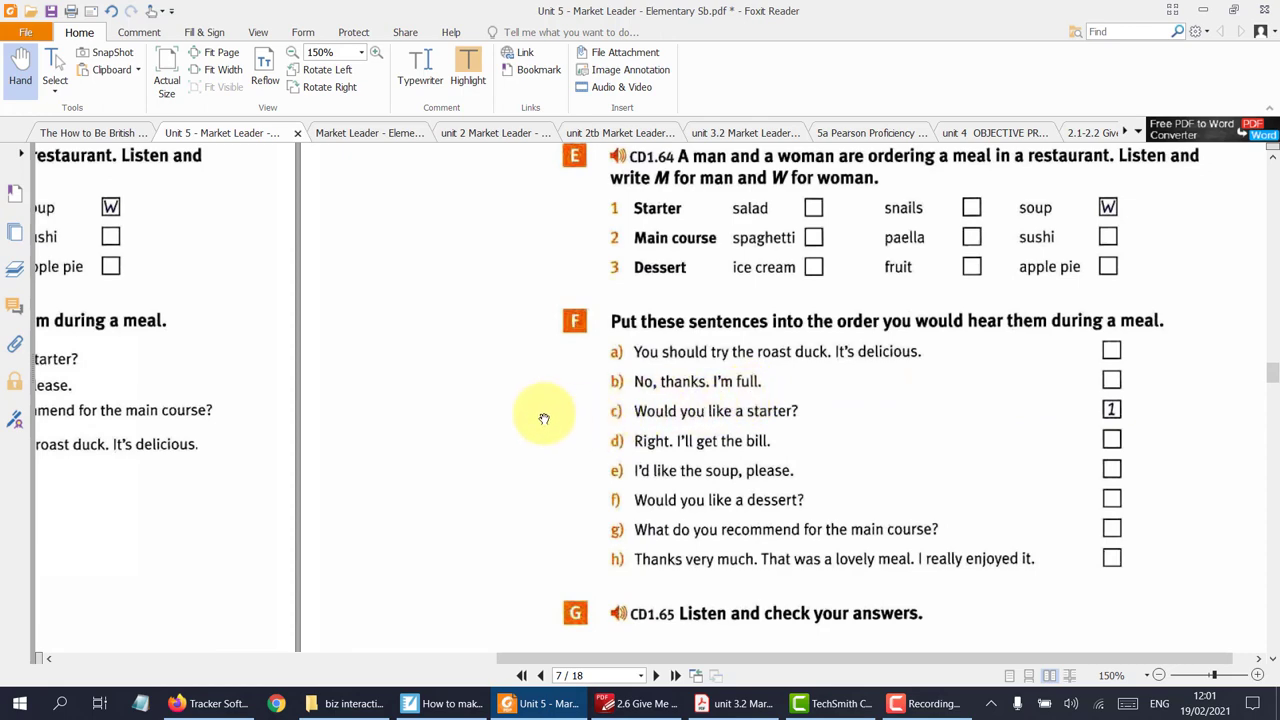
pyautogui.hscroll(-5, 529, 414)
pyautogui.moveTo(410, 388)
pyautogui.mouseDown()
pyautogui.moveTo(565, 363)
pyautogui.moveTo(410, 388)
pyautogui.mouseUp()
pyautogui.hscroll(-2, 751, 426)
pyautogui.scroll(-1, 751, 426)
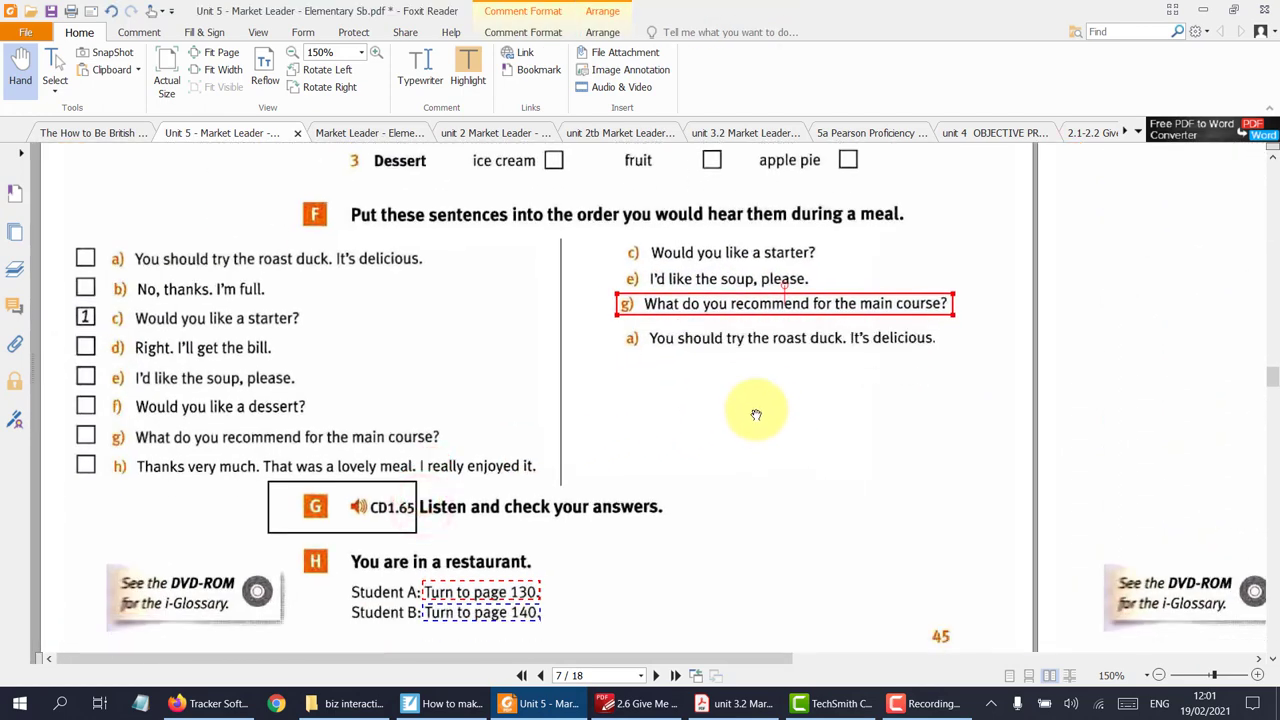
pyautogui.click(669, 400)
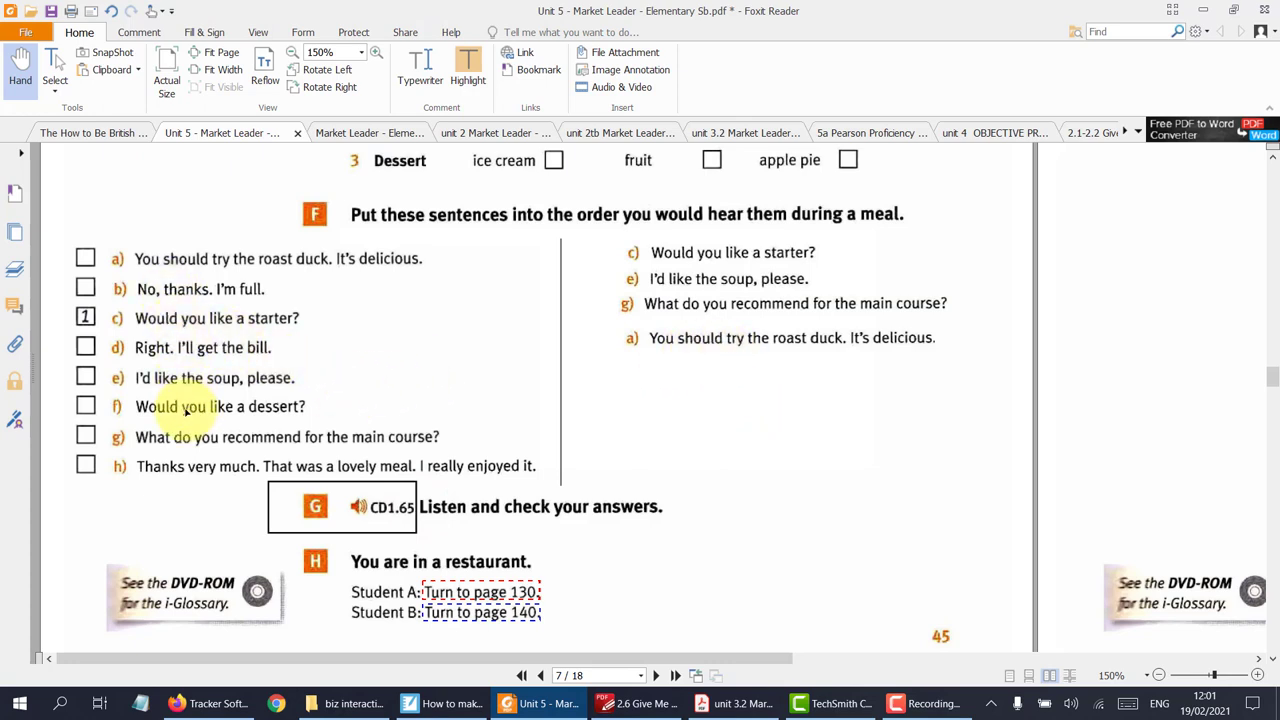
# - Place sentences f) and h) in exercise F's answer column below sentence a), with h) above f)
pyautogui.moveTo(185, 410)
pyautogui.mouseDown()
pyautogui.moveTo(634, 371)
pyautogui.moveTo(689, 380)
pyautogui.mouseUp()
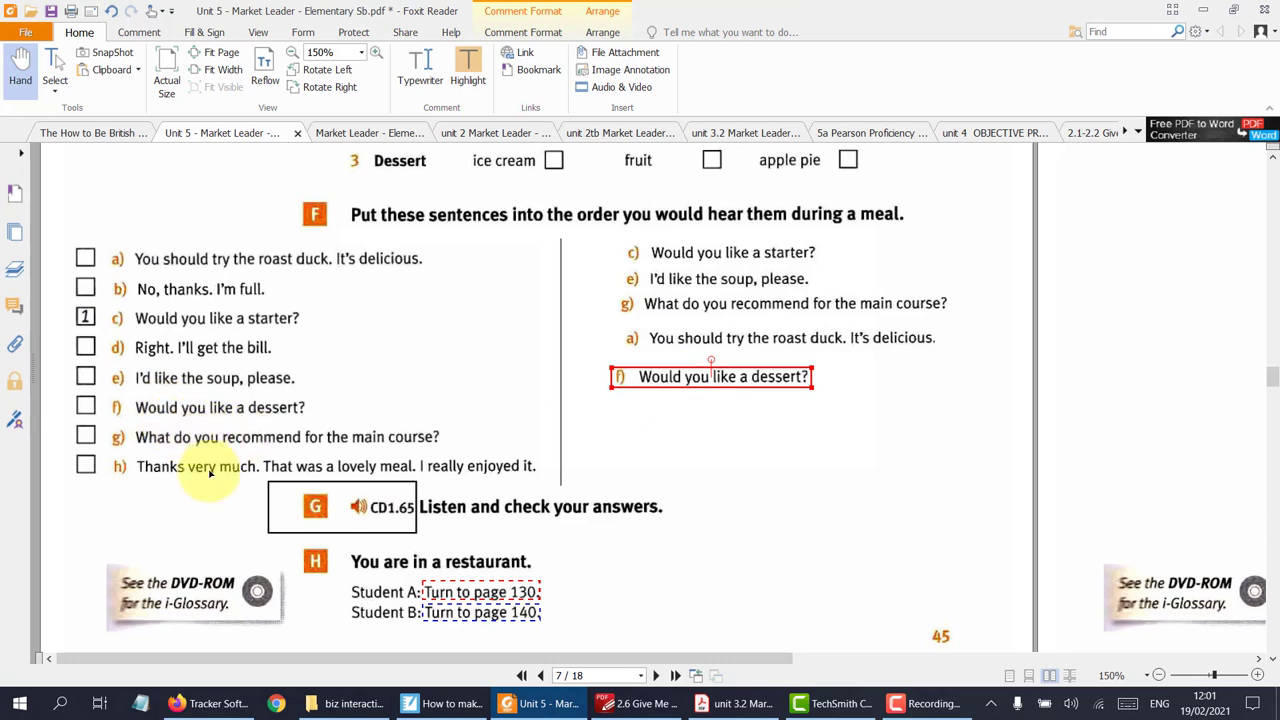
pyautogui.moveTo(209, 470); pyautogui.dragTo(689, 451)
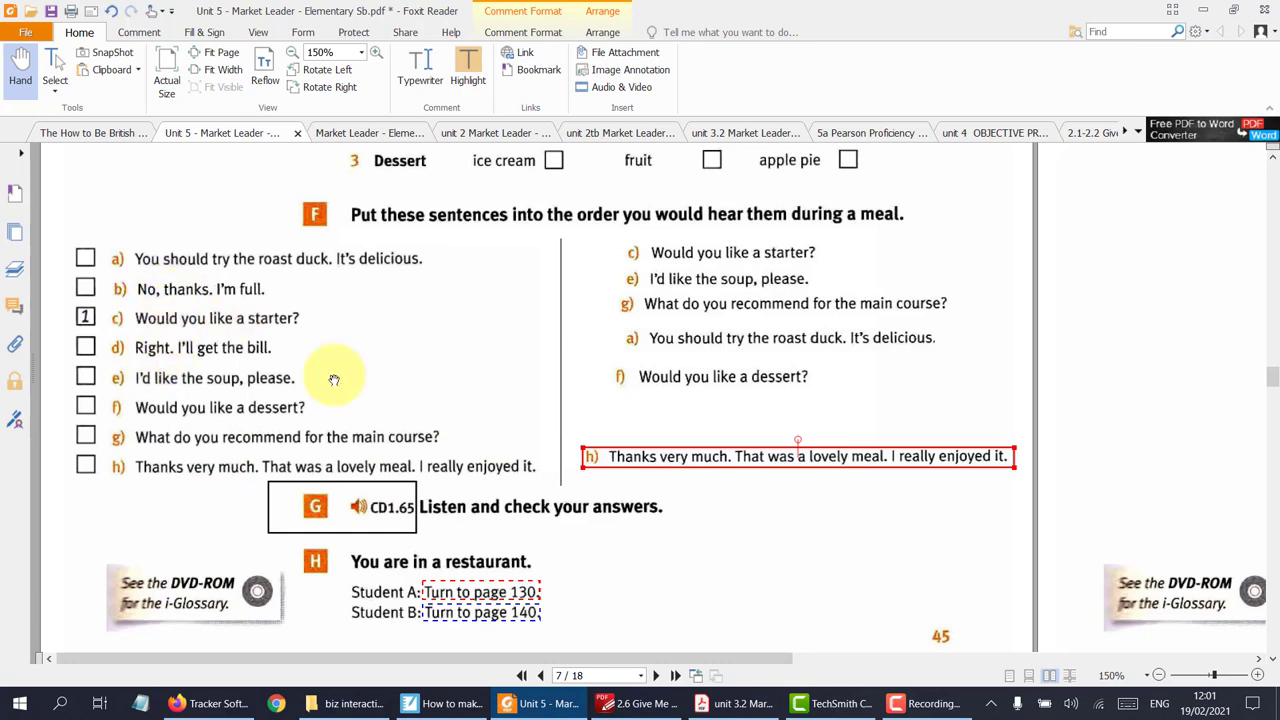
pyautogui.moveTo(660, 380)
pyautogui.mouseDown()
pyautogui.moveTo(659, 437)
pyautogui.moveTo(700, 503)
pyautogui.moveTo(720, 495)
pyautogui.moveTo(728, 406)
pyautogui.mouseUp()
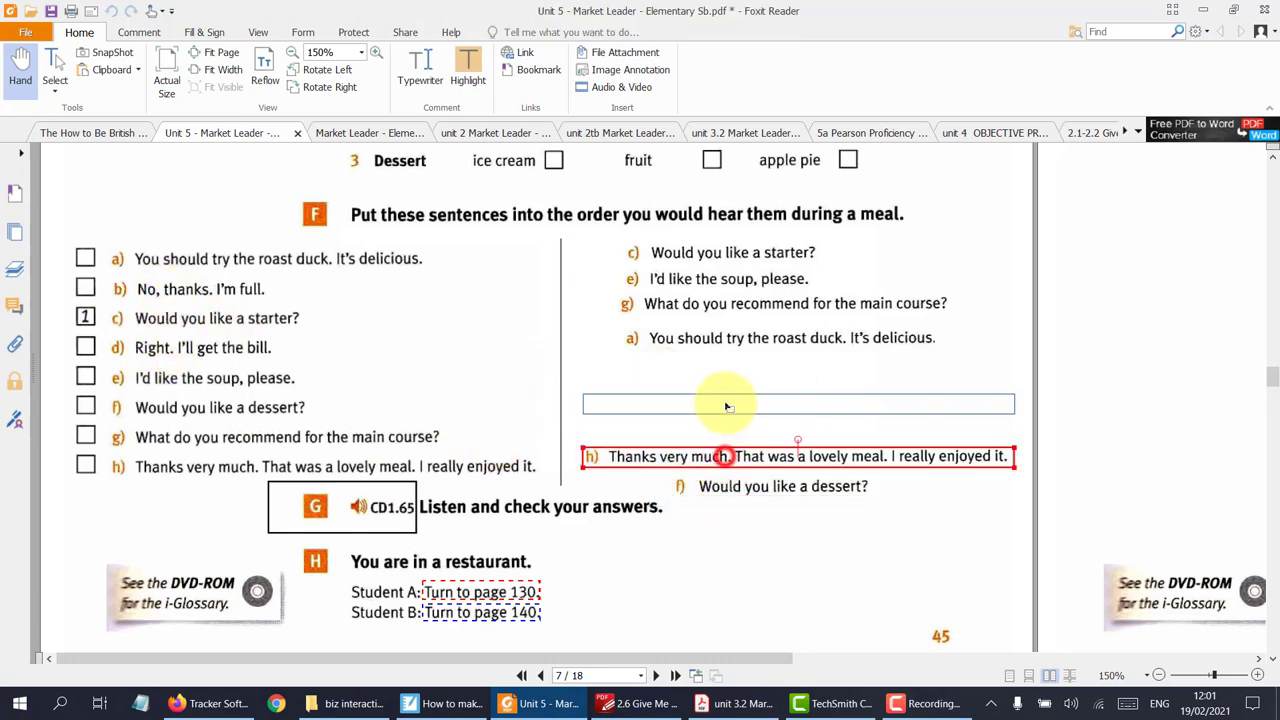
pyautogui.moveTo(737, 486); pyautogui.dragTo(731, 441)
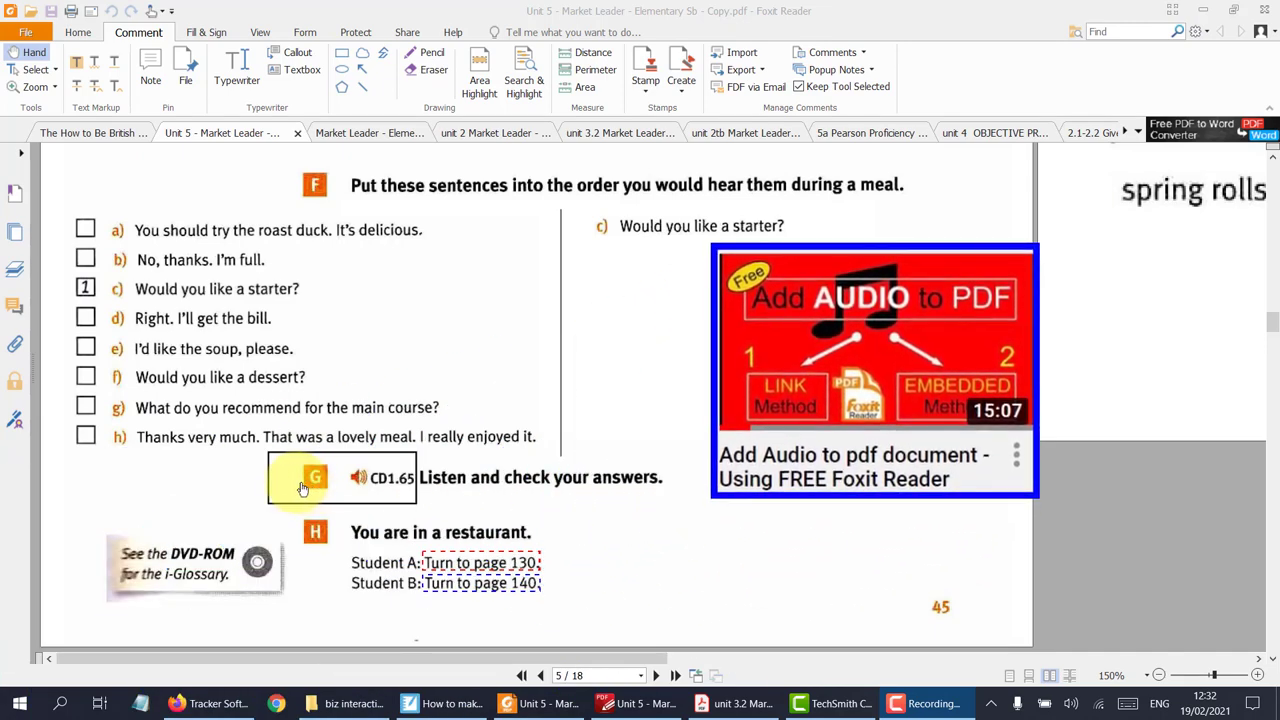
# - Play the embedded CD1.65 audio of exercise G and allow the multimedia content
pyautogui.click(303, 488)
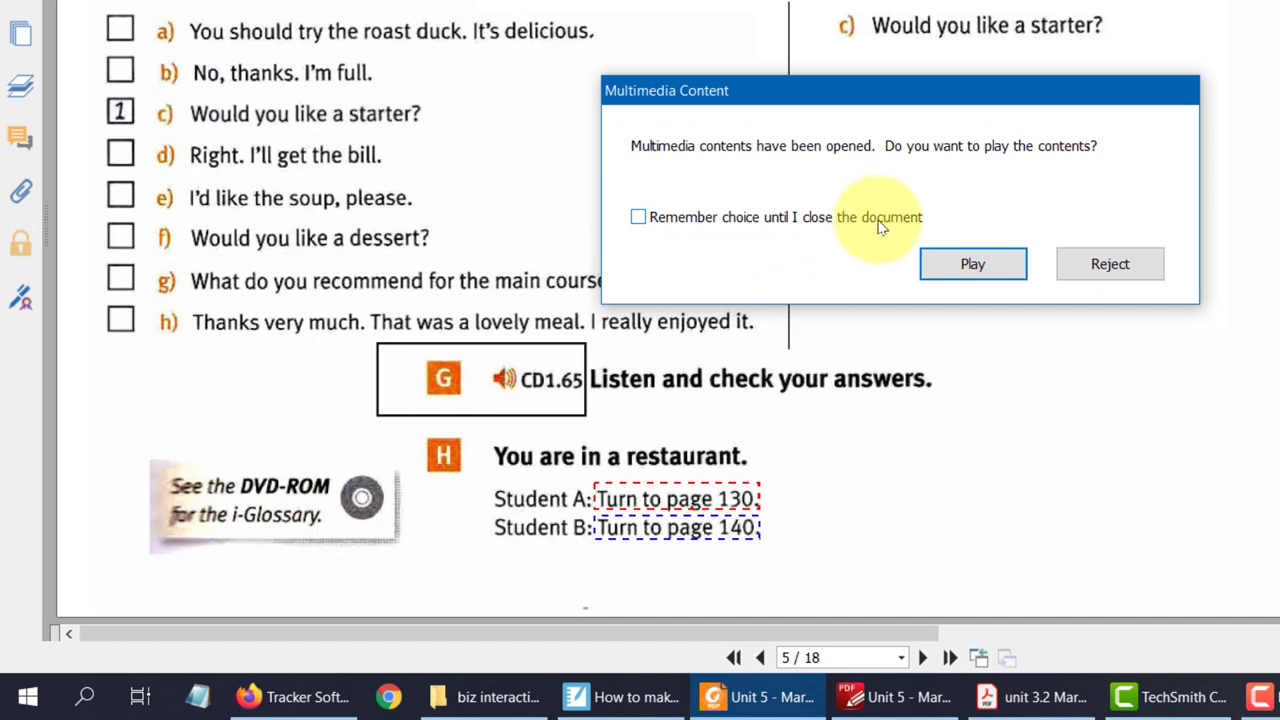
pyautogui.click(973, 266)
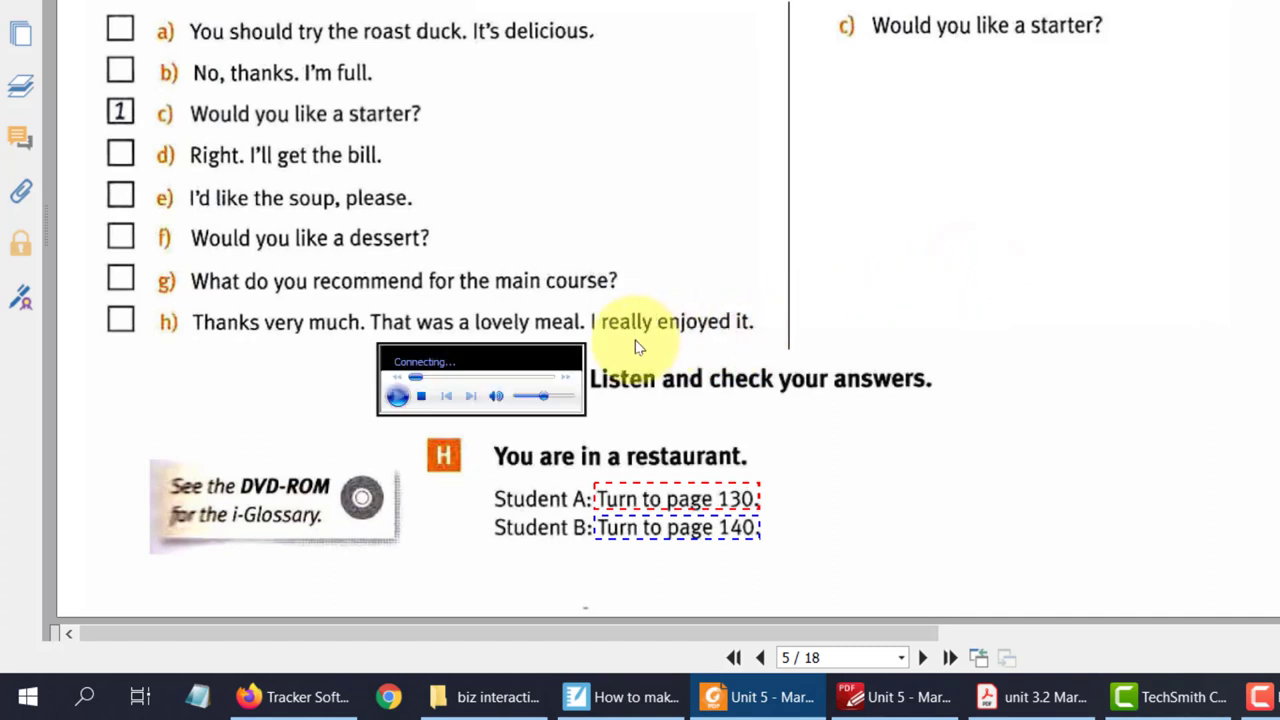
# - Stop the CD1.65 audio of exercise G and restart it, allowing the multimedia content to play
pyautogui.click(421, 395)
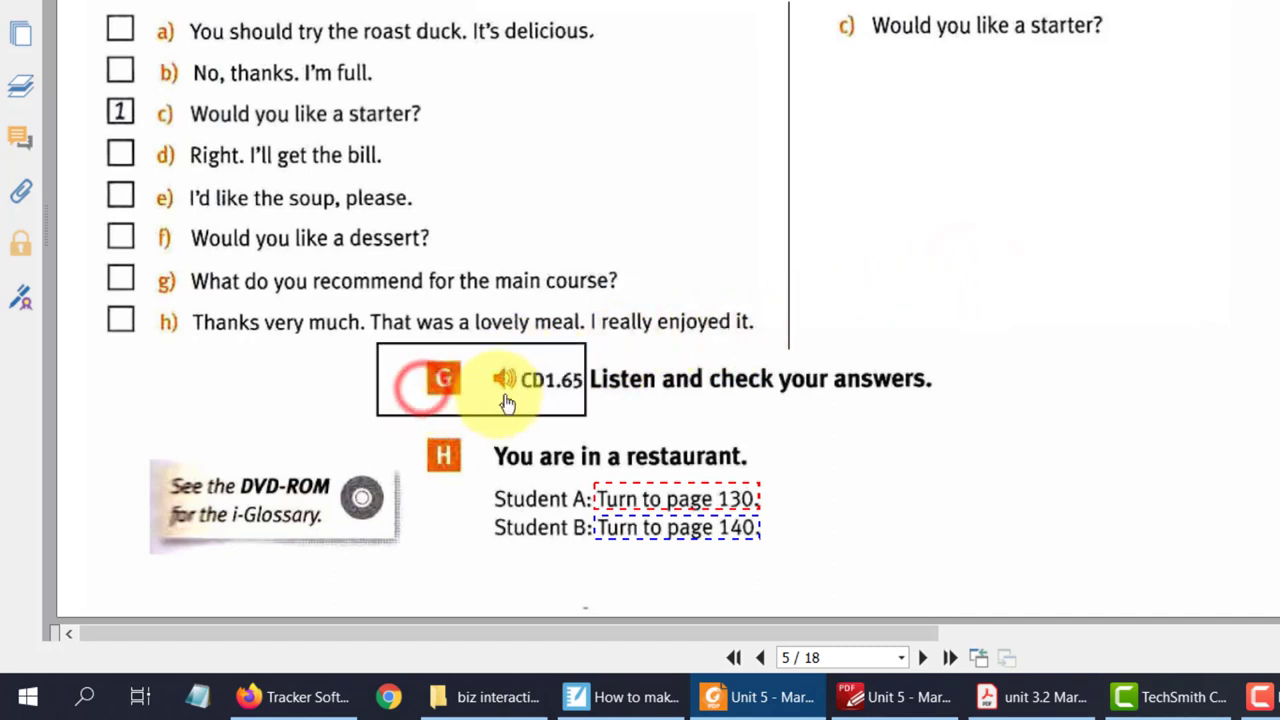
pyautogui.click(398, 383)
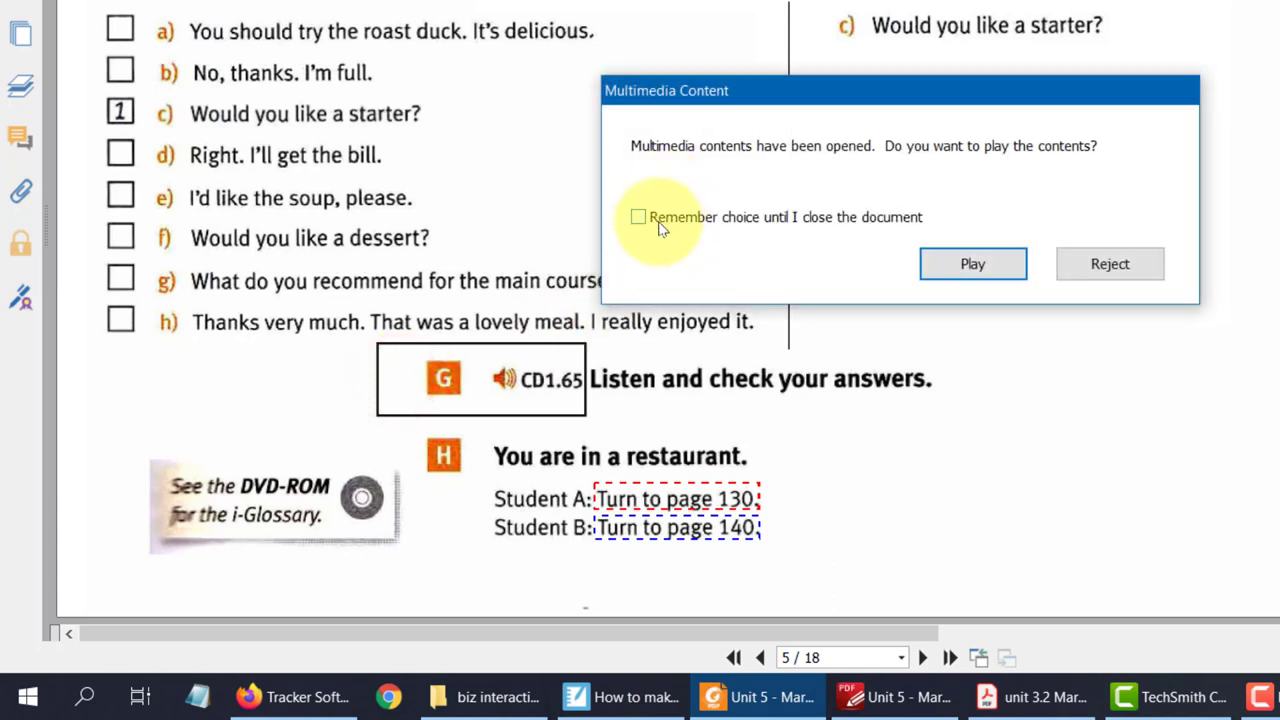
pyautogui.click(973, 265)
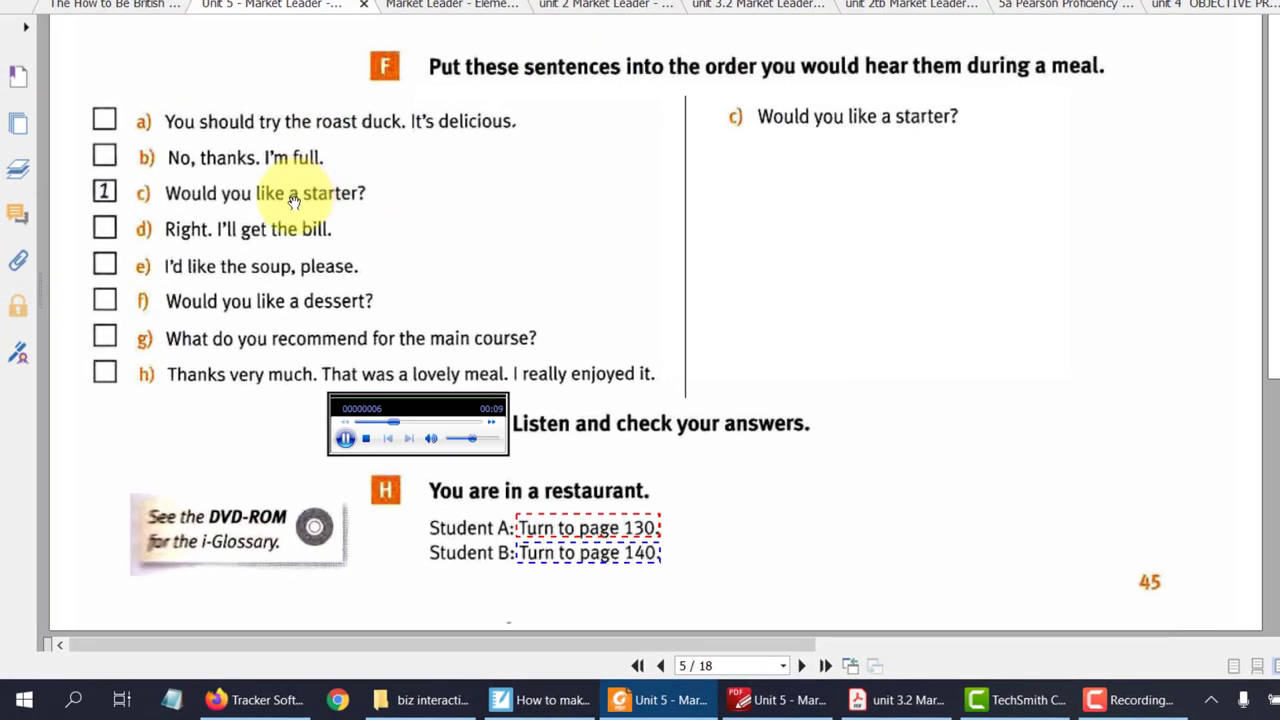
# - Place sentences e), g) and a) in that order below sentence c) in exercise F's answer column while the audio plays
pyautogui.click(320, 210)
pyautogui.moveTo(724, 193); pyautogui.dragTo(870, 162)
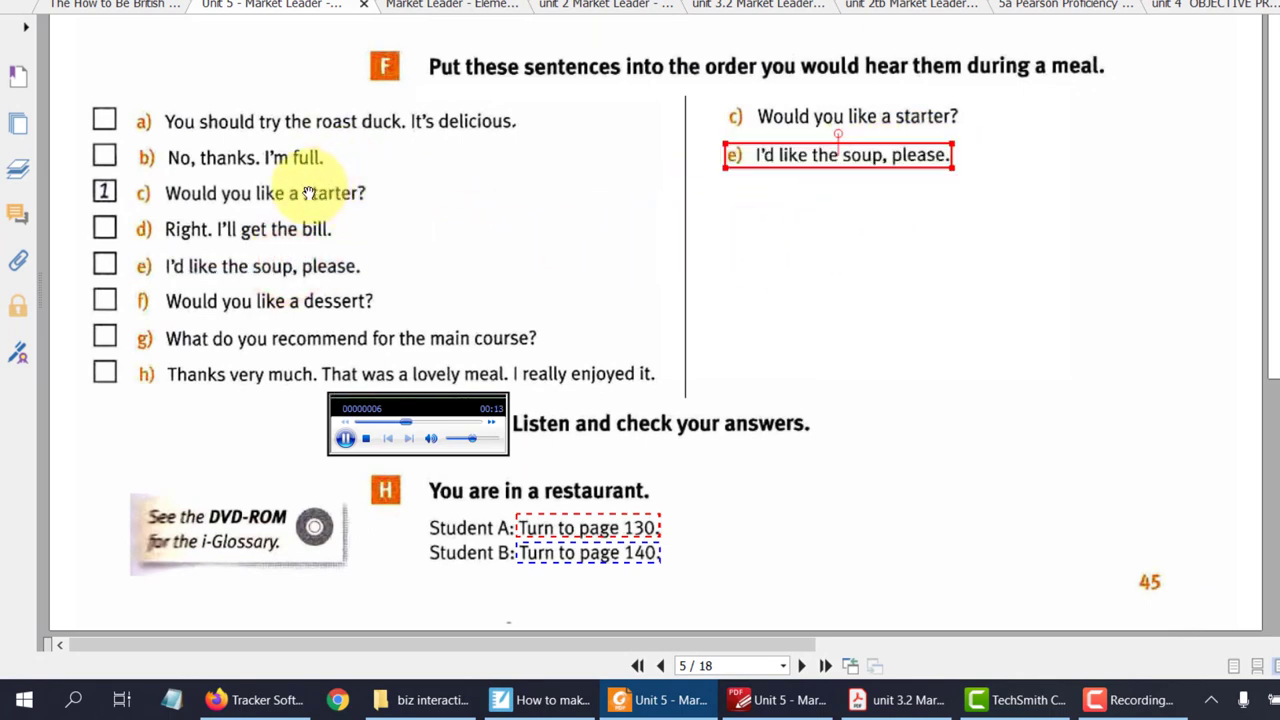
pyautogui.moveTo(330, 338); pyautogui.dragTo(924, 196)
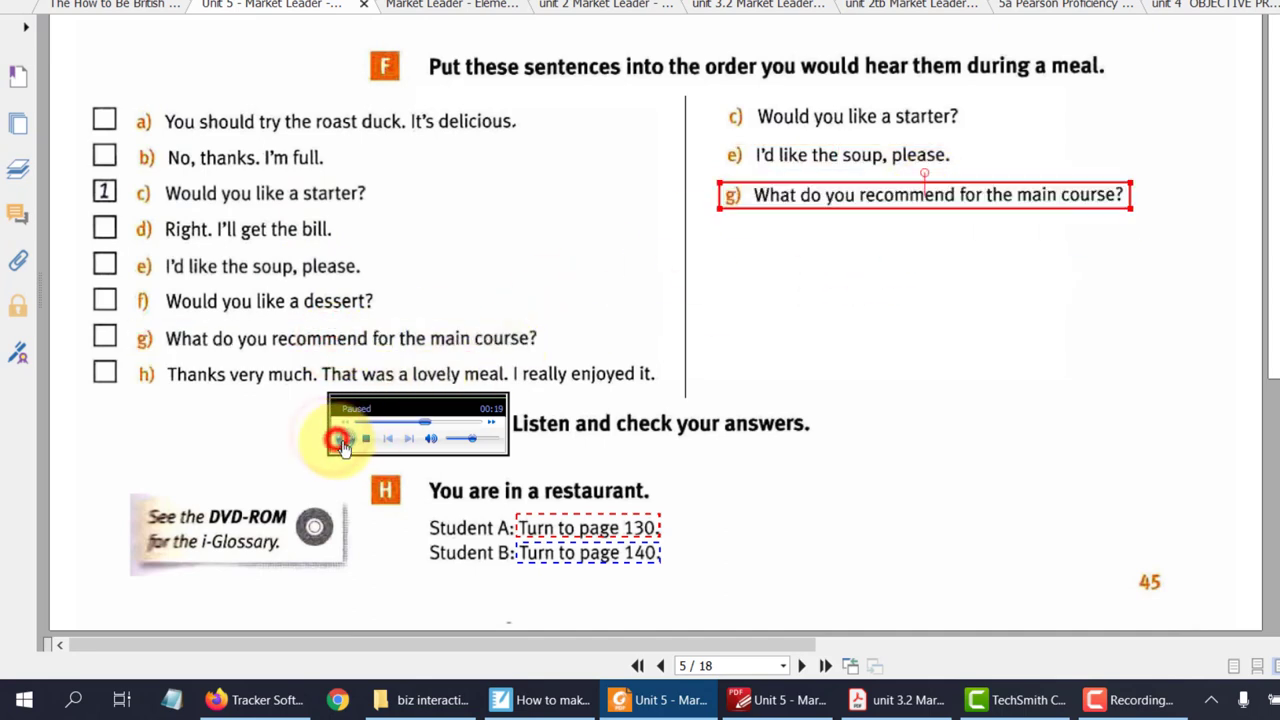
pyautogui.moveTo(403, 120); pyautogui.dragTo(1010, 232)
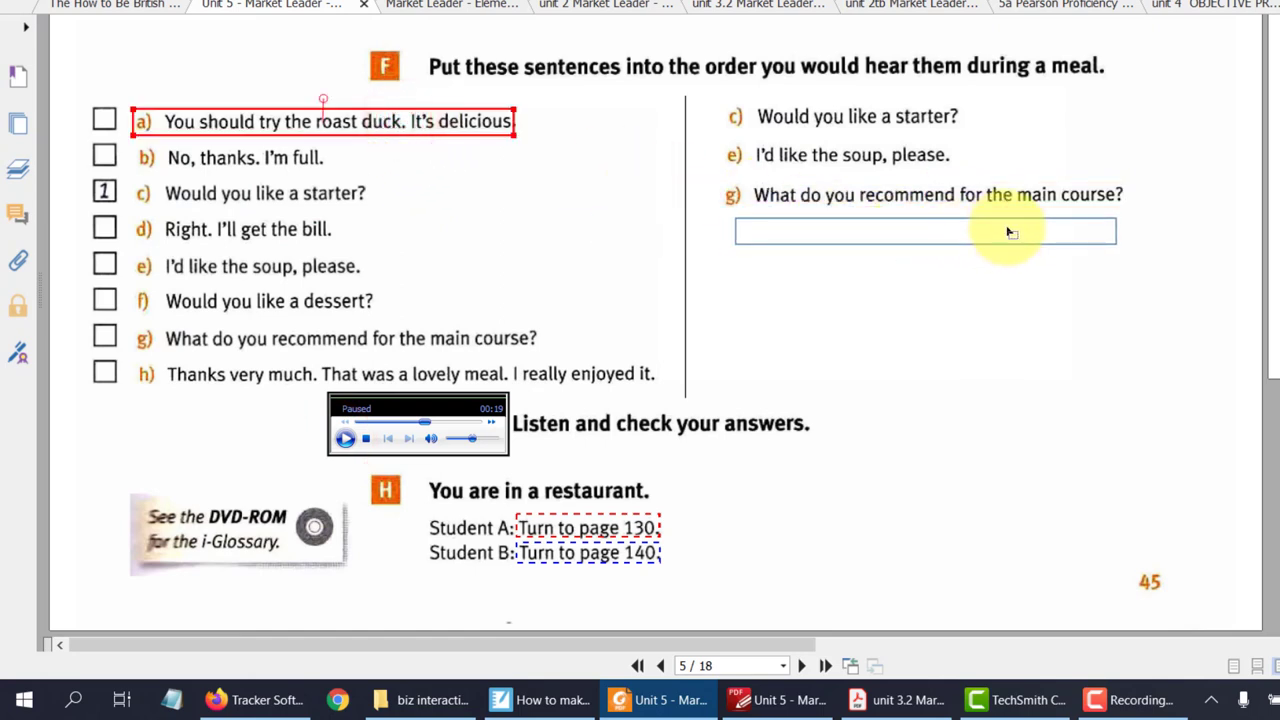
# - Briefly resume the exercise G audio, pause it, and place sentences f) and b) below sentence a) in exercise F's answer column
pyautogui.click(341, 441)
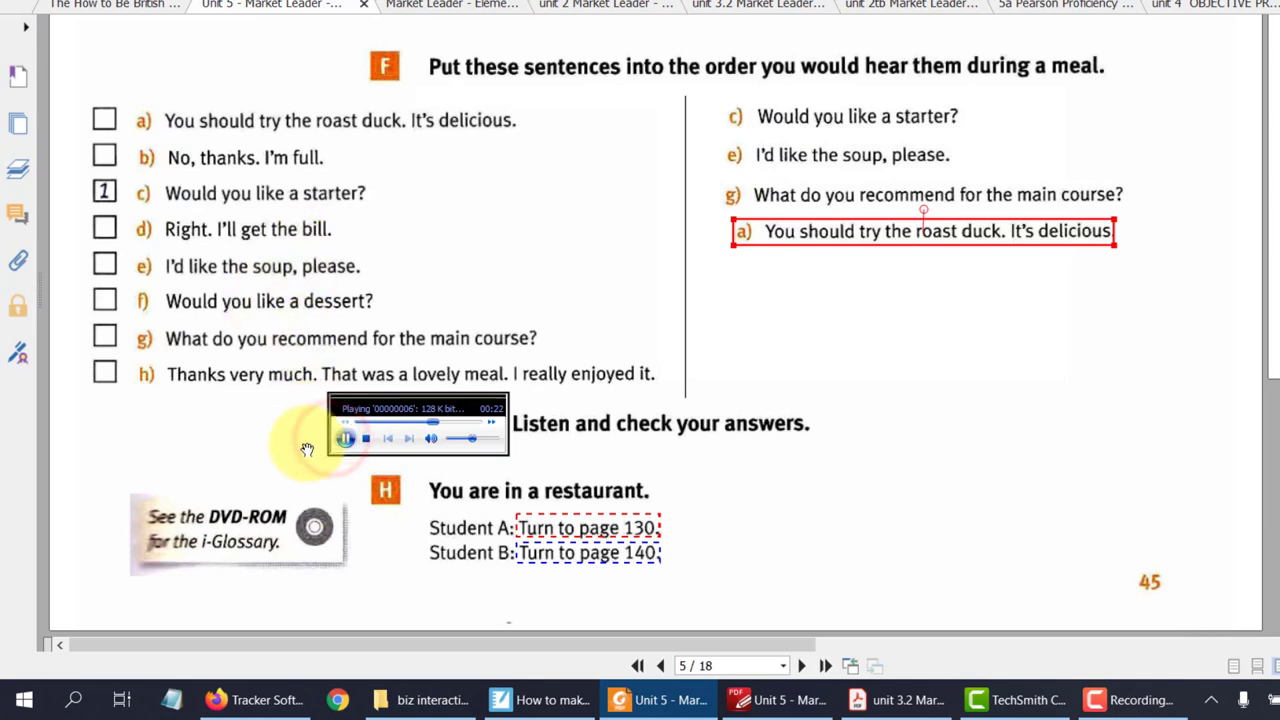
pyautogui.click(345, 439)
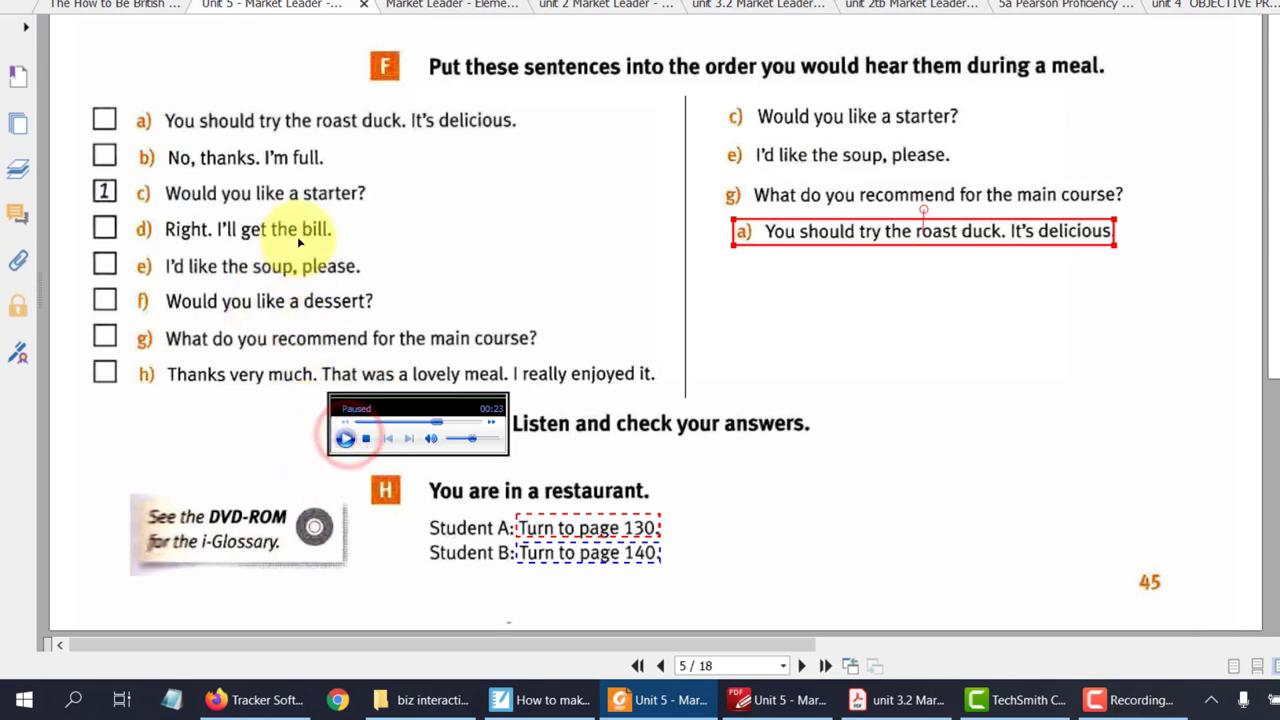
pyautogui.moveTo(266, 303); pyautogui.dragTo(842, 280)
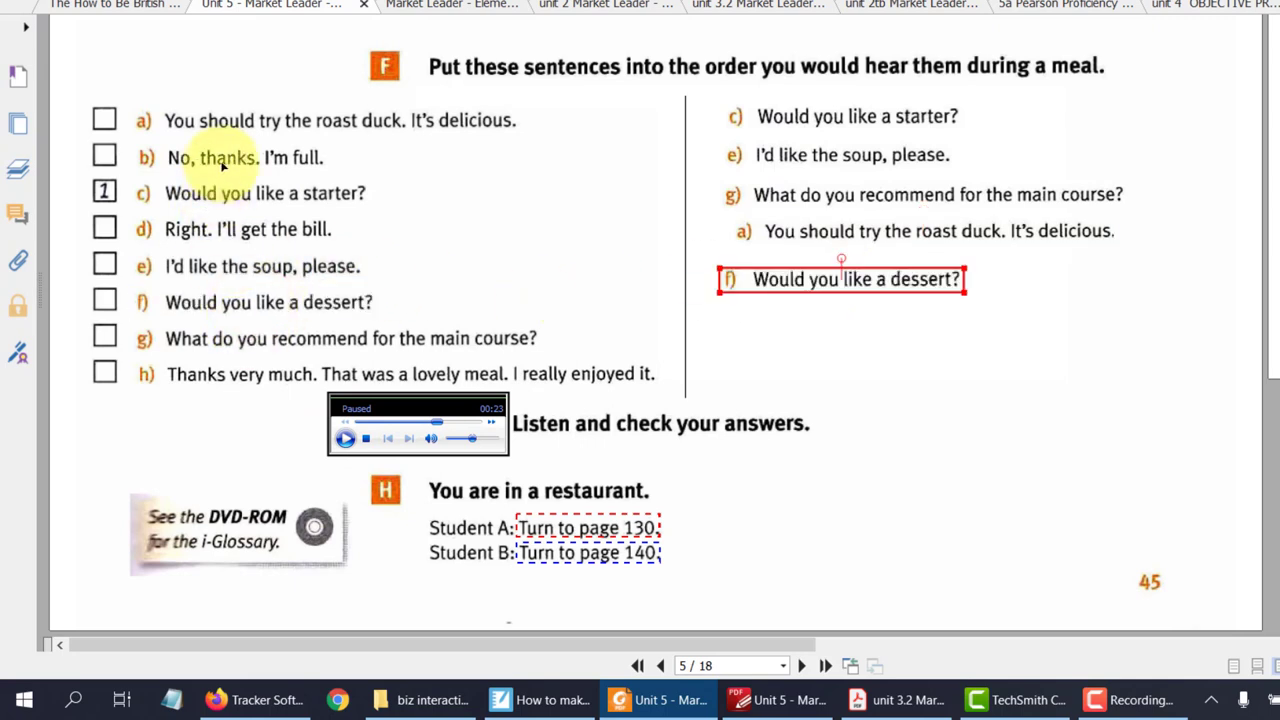
pyautogui.moveTo(222, 158); pyautogui.dragTo(823, 323)
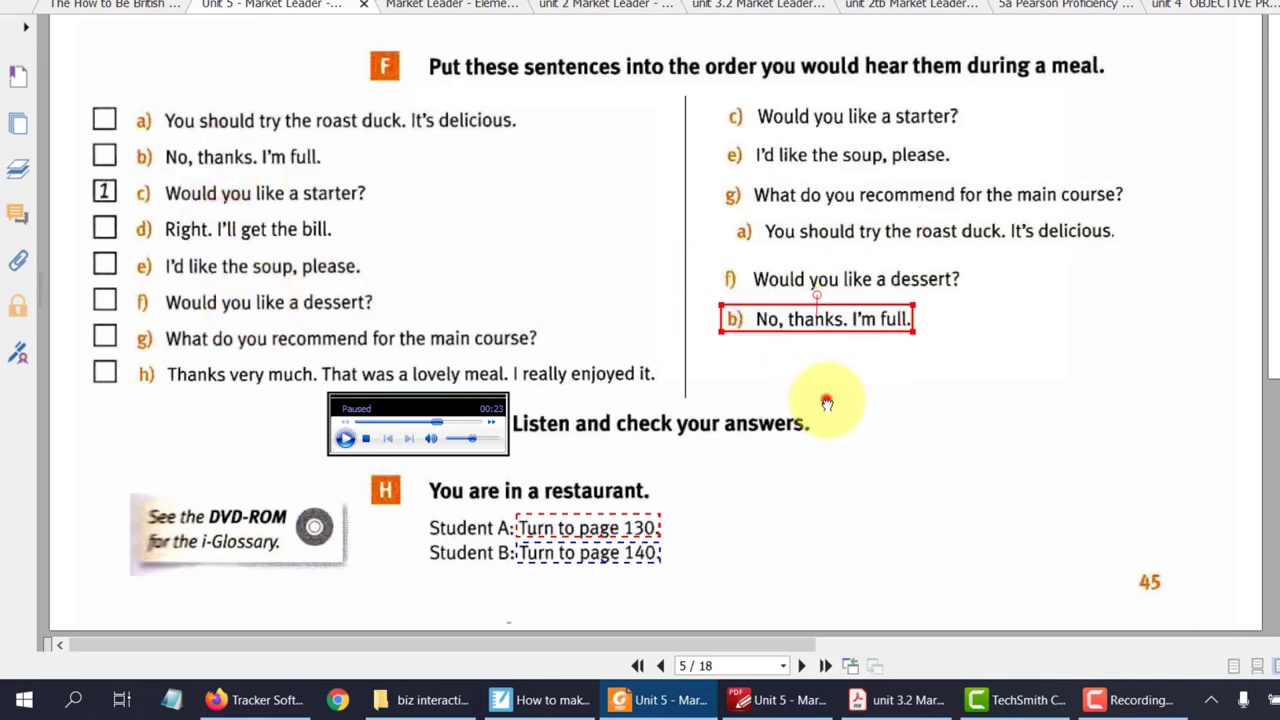
pyautogui.click(827, 402)
# - Switch to Adobe Acrobat Reader, activate the Cd 1.30 audio in the Unit 3 Problems document and trust this document always
pyautogui.click(729, 700)
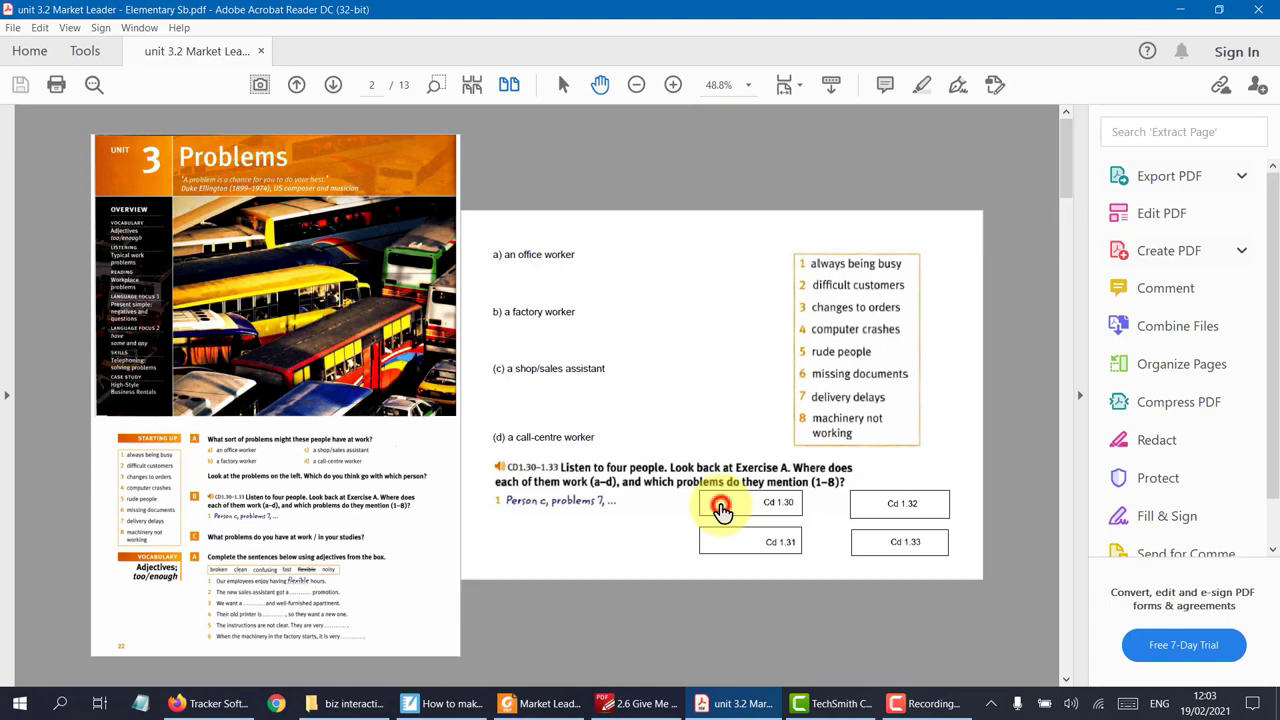
pyautogui.click(725, 515)
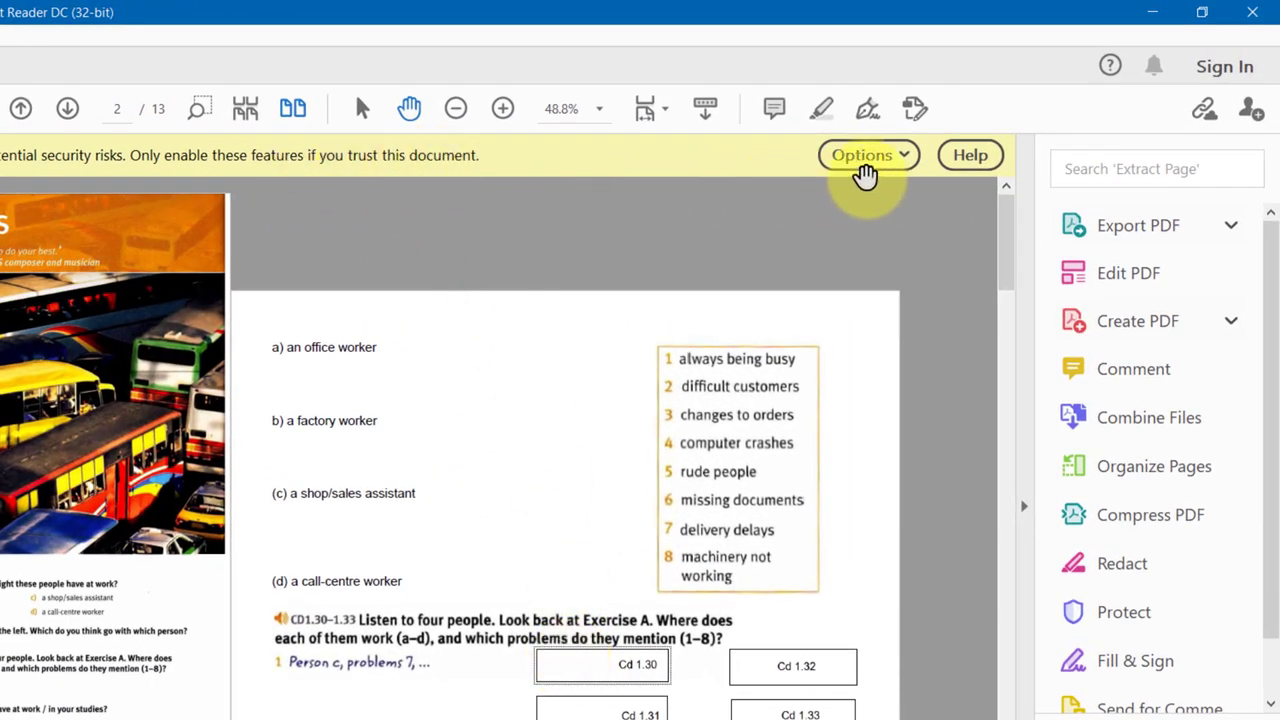
pyautogui.click(870, 160)
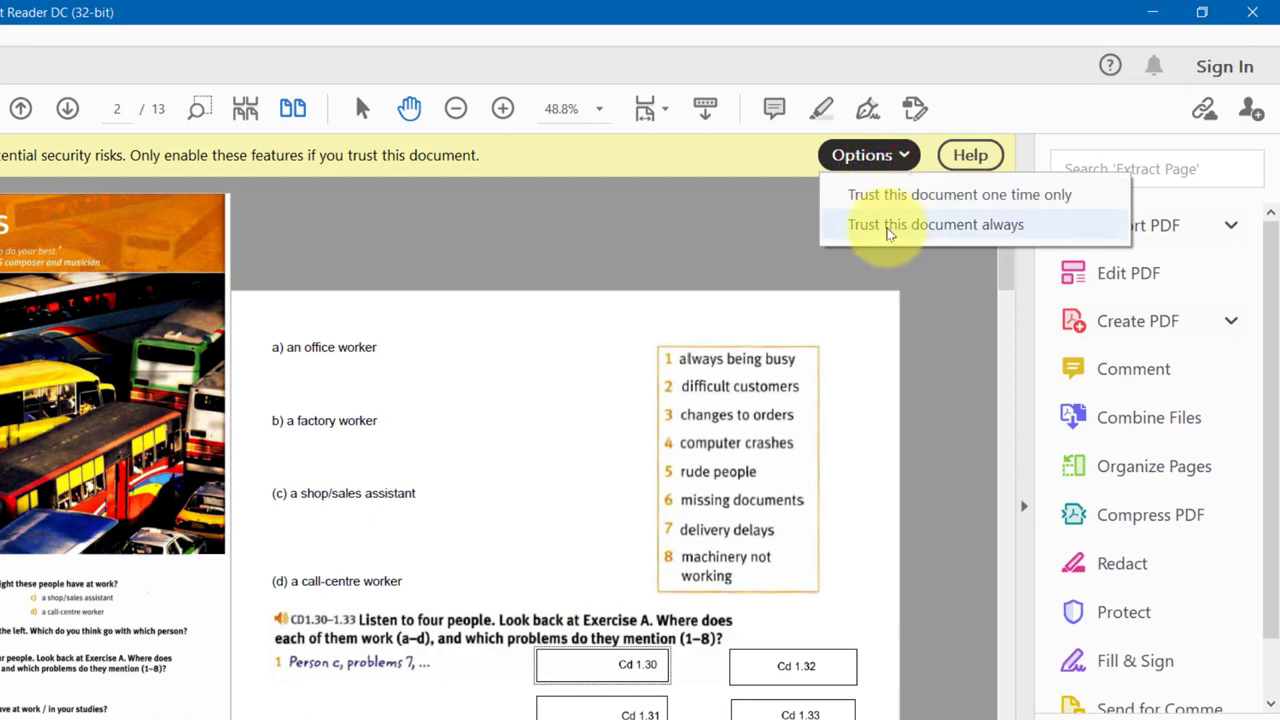
pyautogui.click(885, 226)
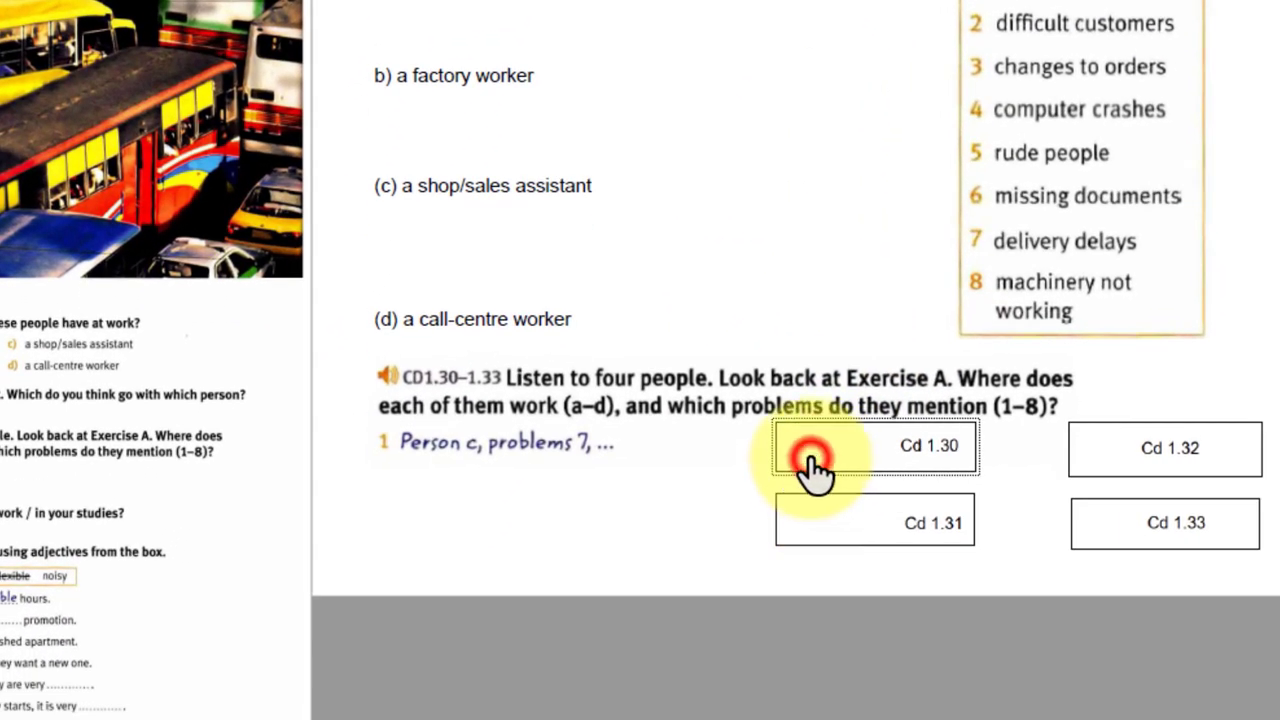
# - Play and stop the Cd 1.30 audio, move its playback position close to the end and start it again
pyautogui.click(810, 462)
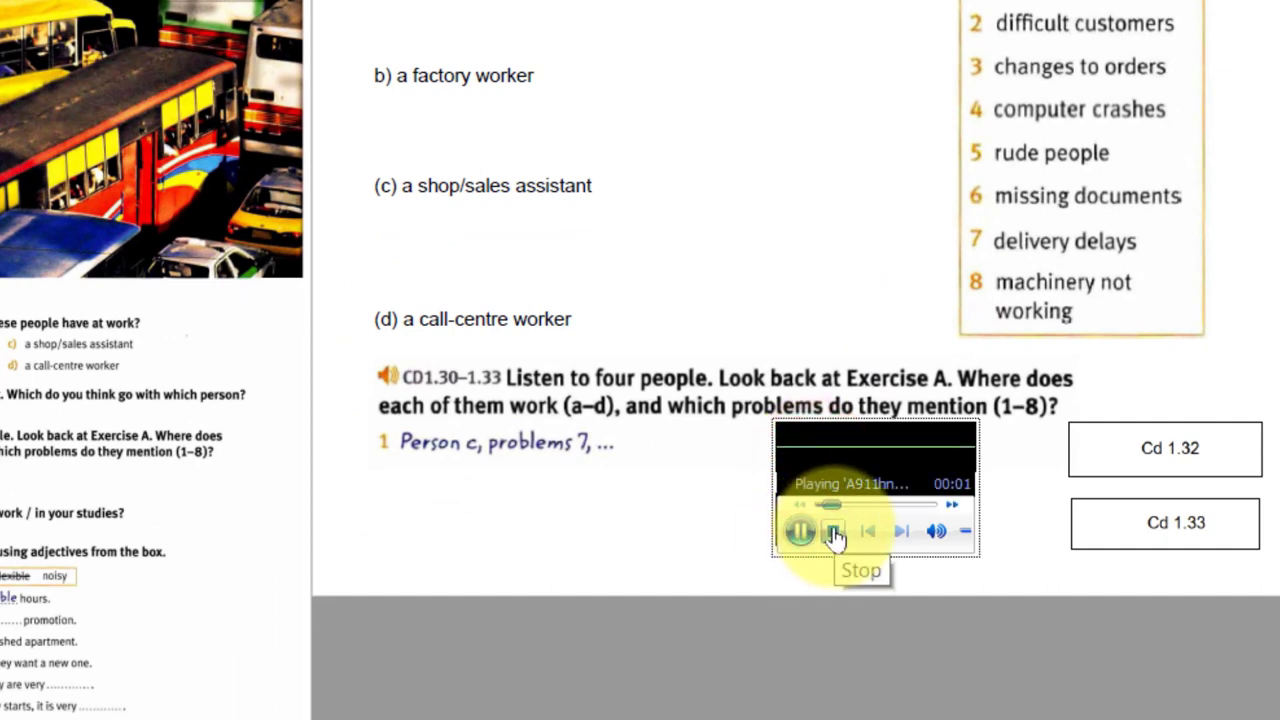
pyautogui.click(834, 533)
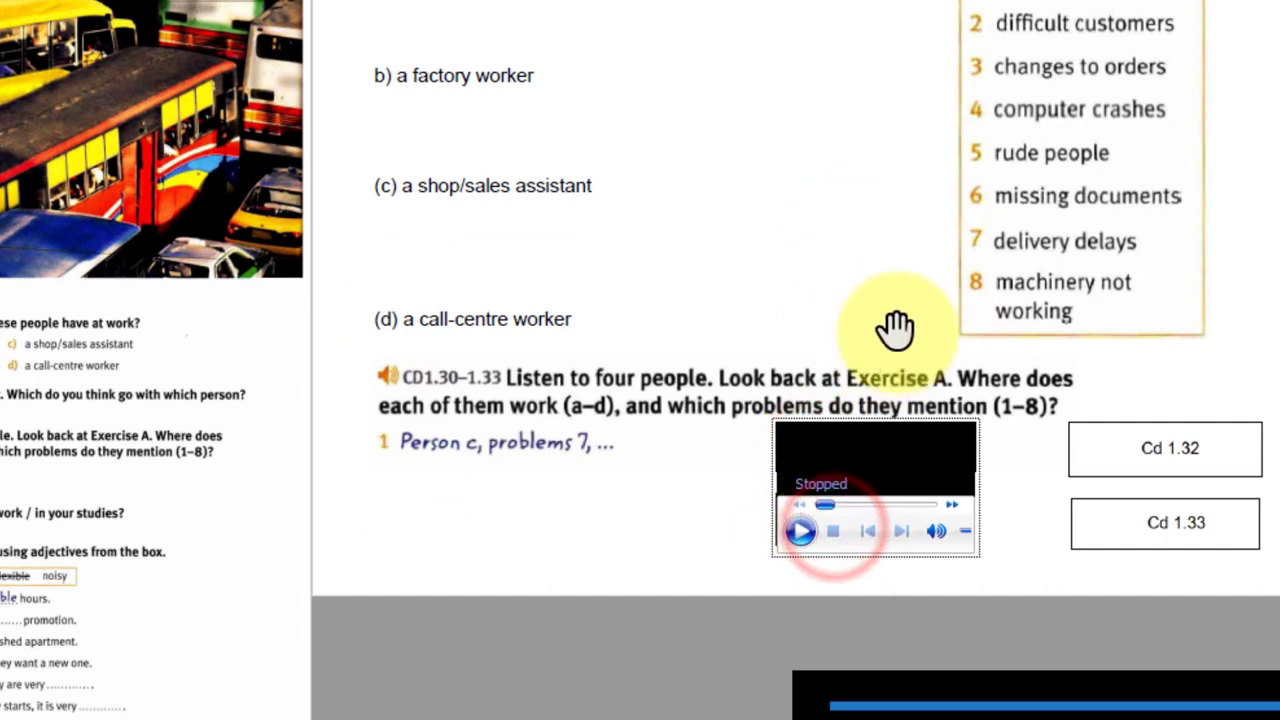
pyautogui.click(802, 155)
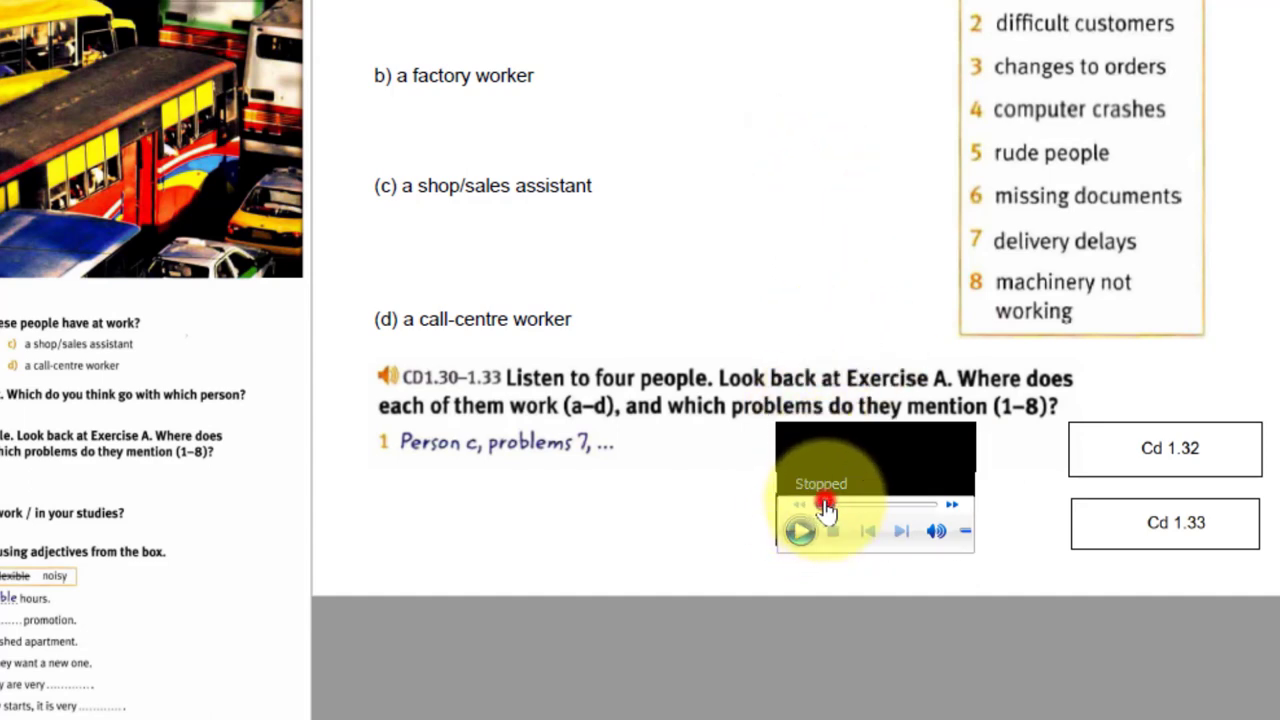
pyautogui.moveTo(825, 508); pyautogui.dragTo(932, 515)
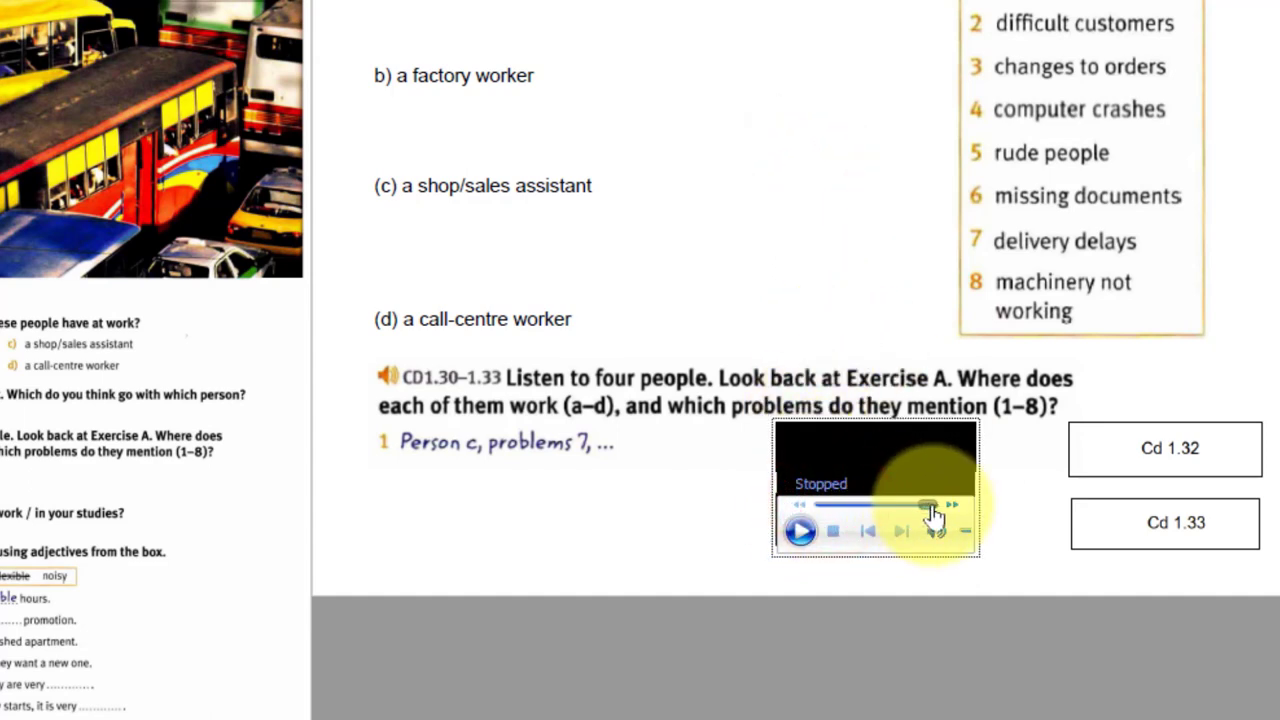
pyautogui.click(798, 530)
pyautogui.click(786, 233)
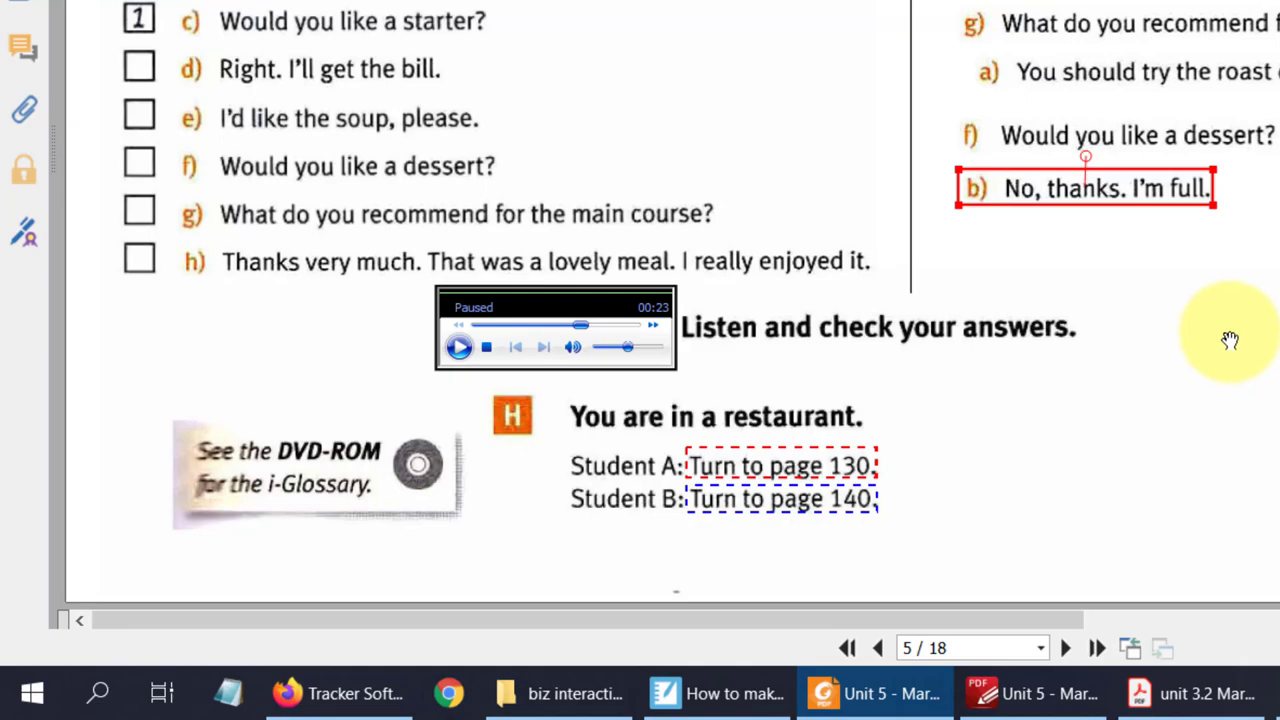
# - Go to the Student A role card on page 9 of the Unit 5 document and switch to single-page view
pyautogui.scroll(-6, 1229, 340)
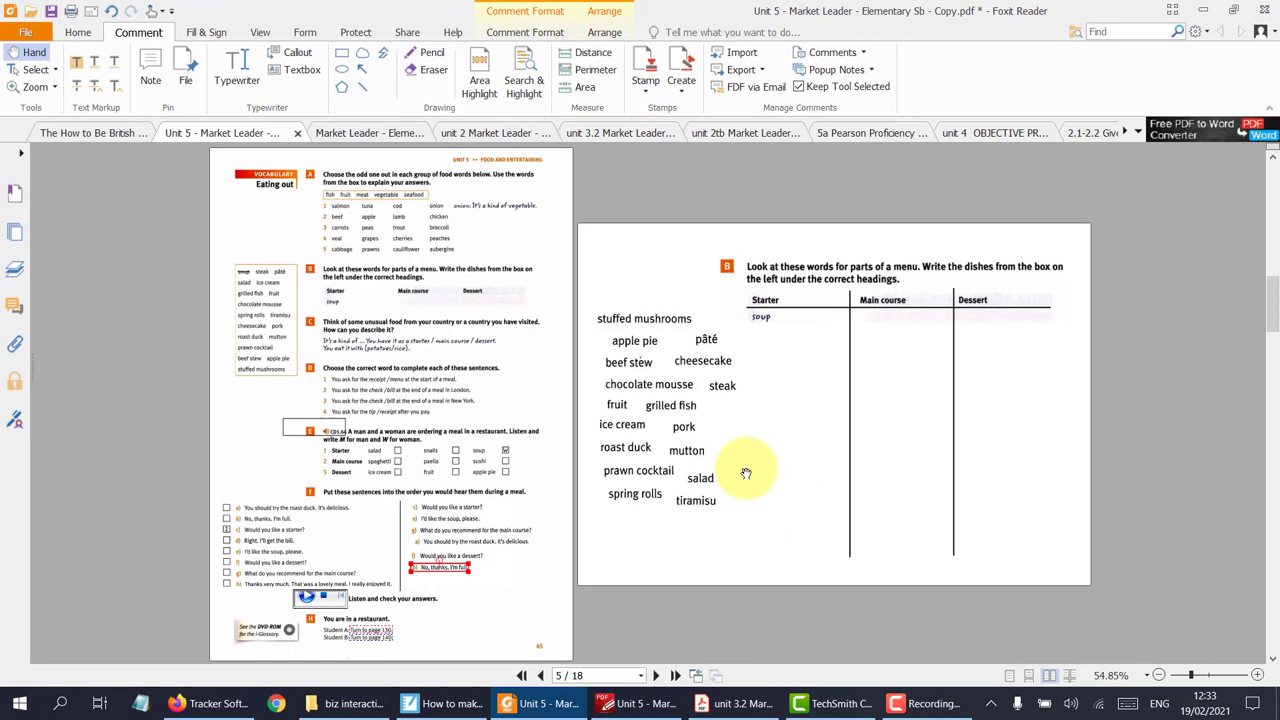
pyautogui.scroll(-10, 746, 472)
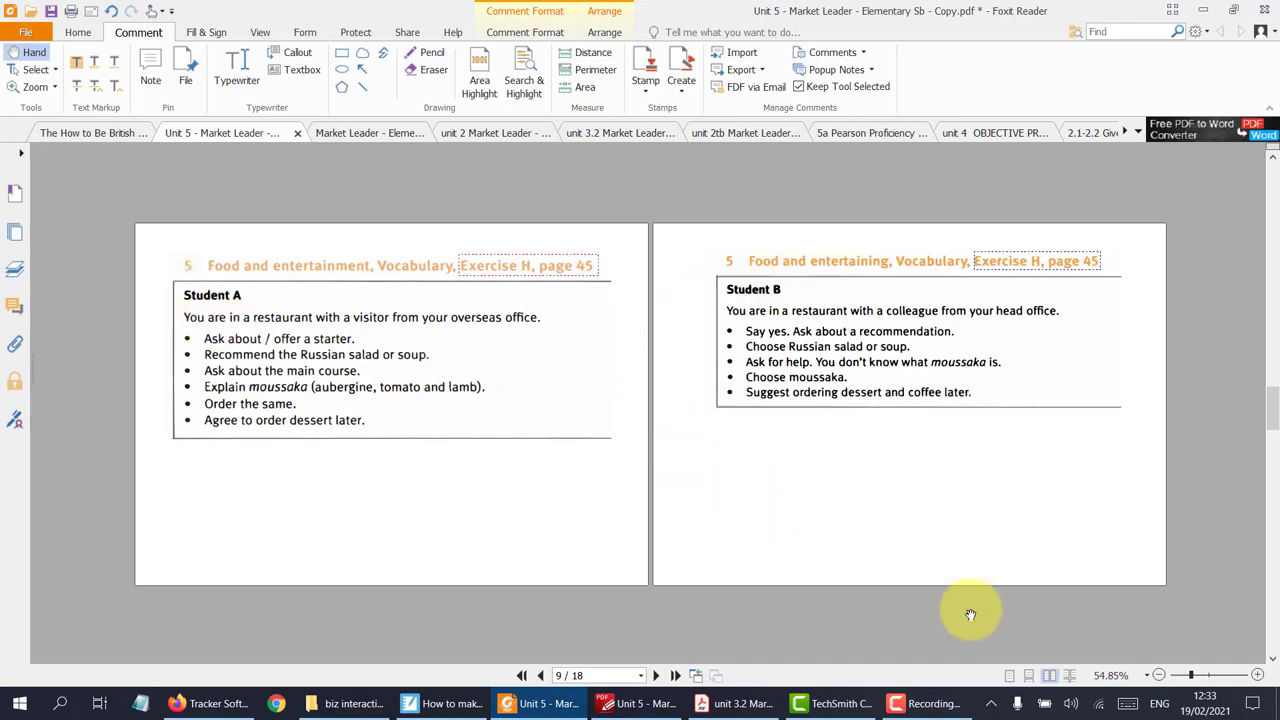
pyautogui.click(1009, 675)
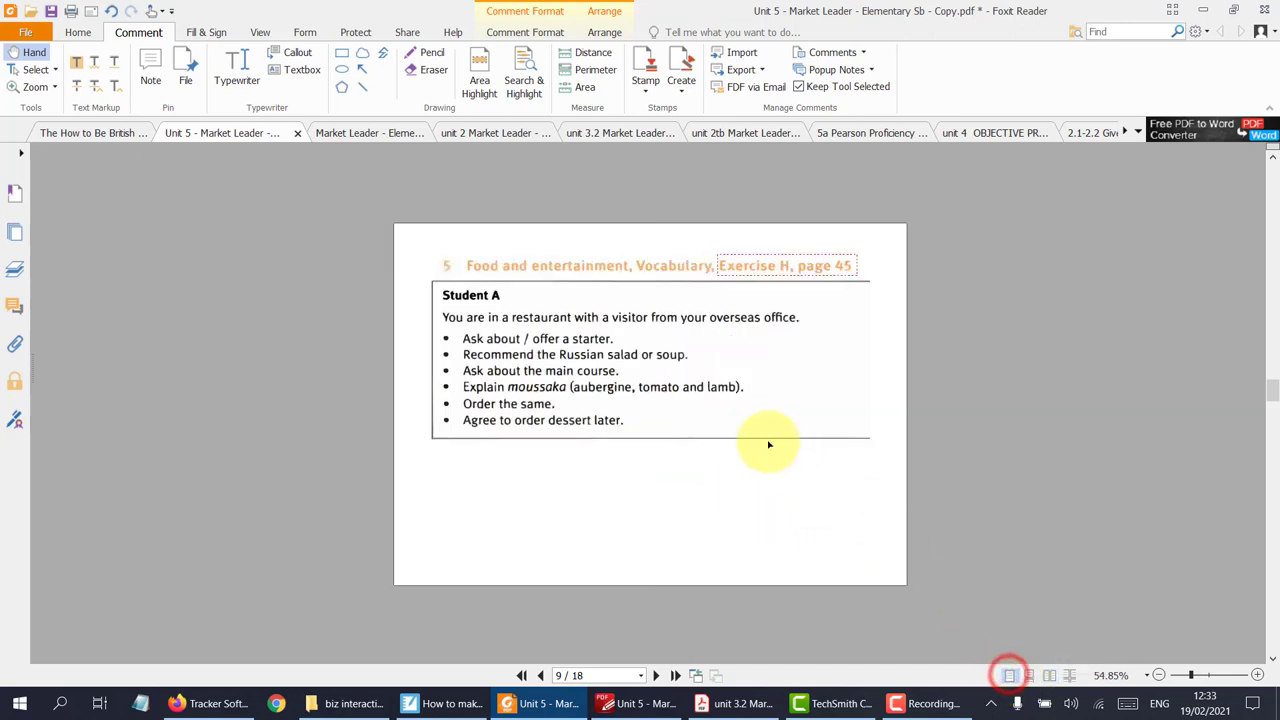
# - Follow exercise H's Student A and Student B page links on page 5, returning from each through its "Exercise H, page 45" link
pyautogui.scroll(1, 720, 425)
pyautogui.scroll(10, 720, 425)
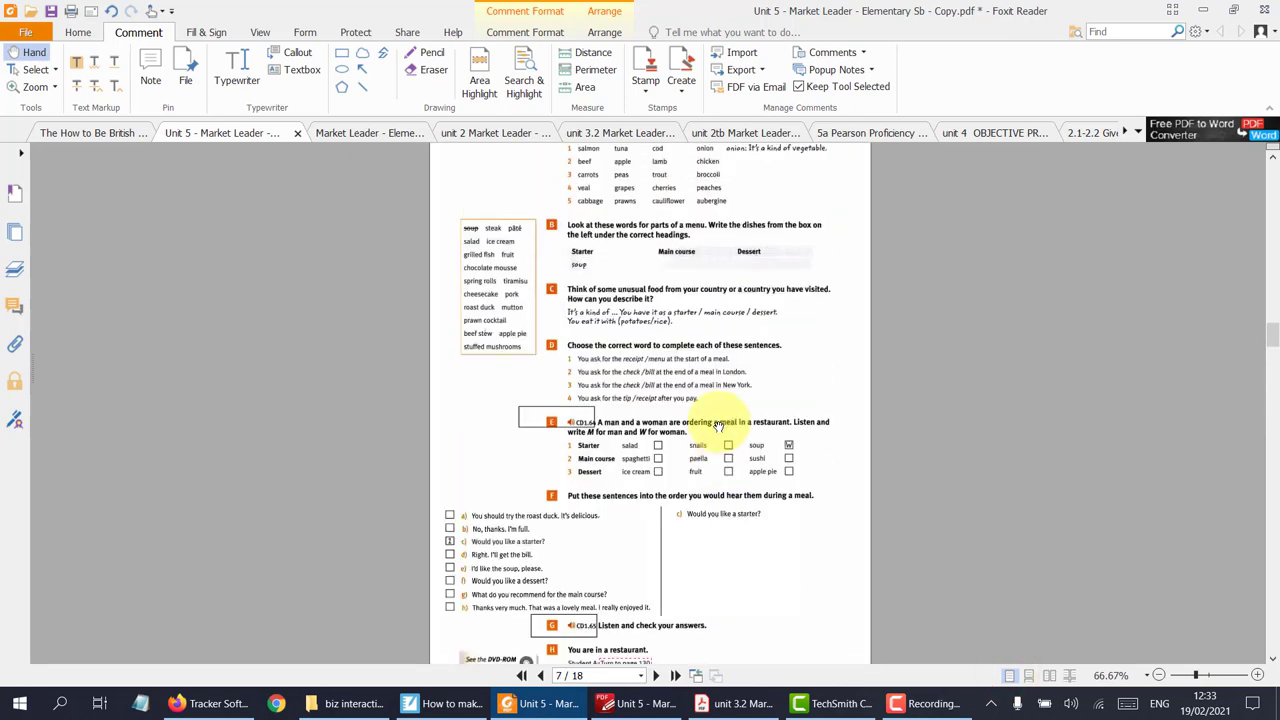
pyautogui.scroll(10, 718, 425)
pyautogui.scroll(-2, 718, 425)
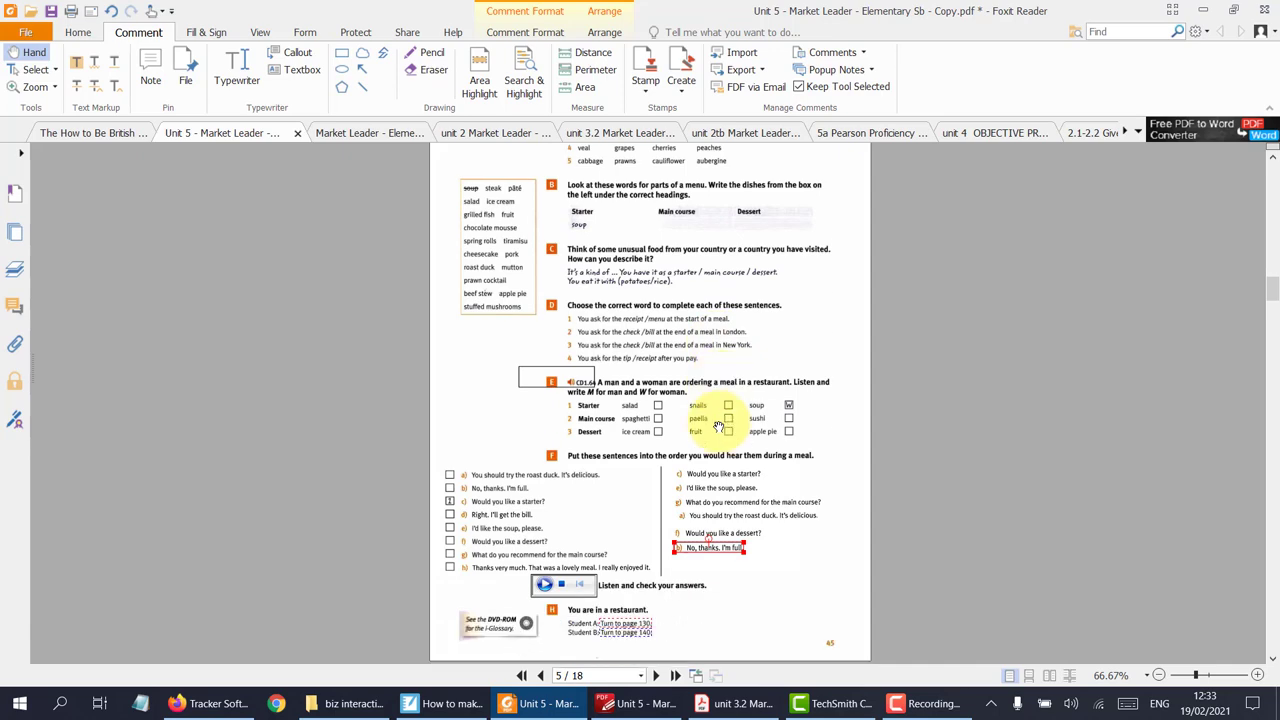
pyautogui.scroll(2, 600, 523)
pyautogui.scroll(3, 604, 509)
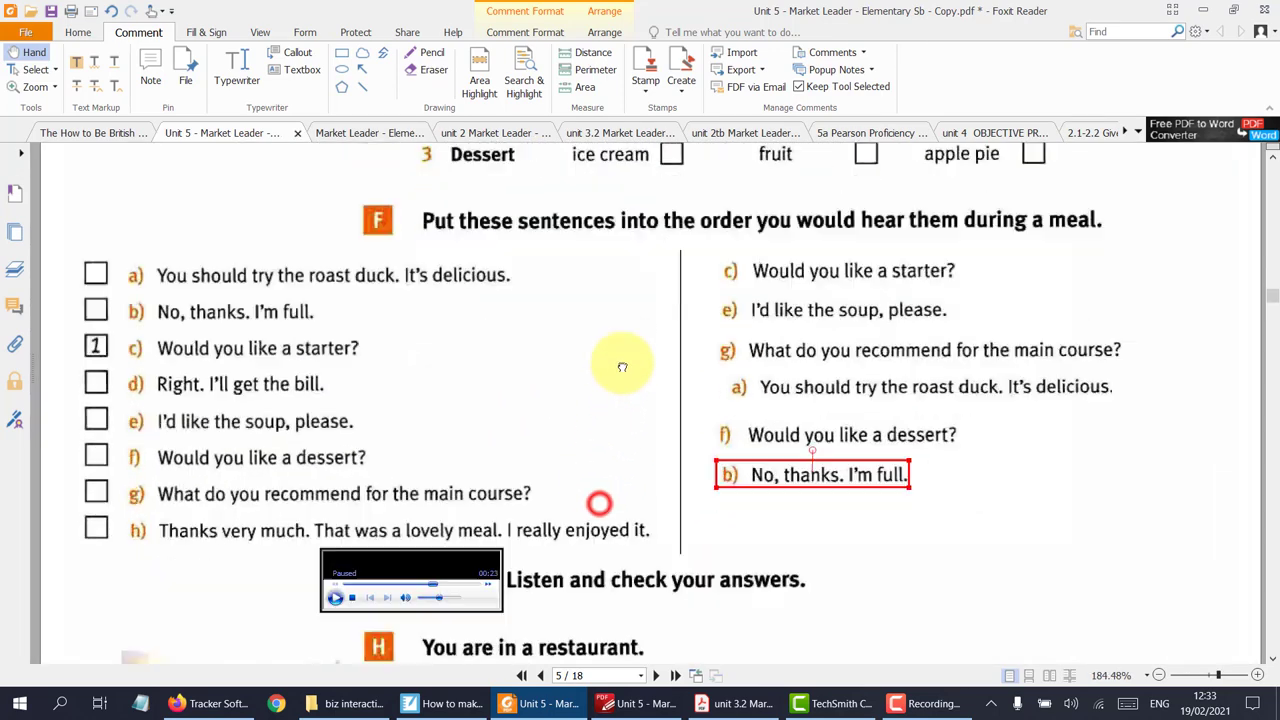
pyautogui.scroll(-3, 617, 363)
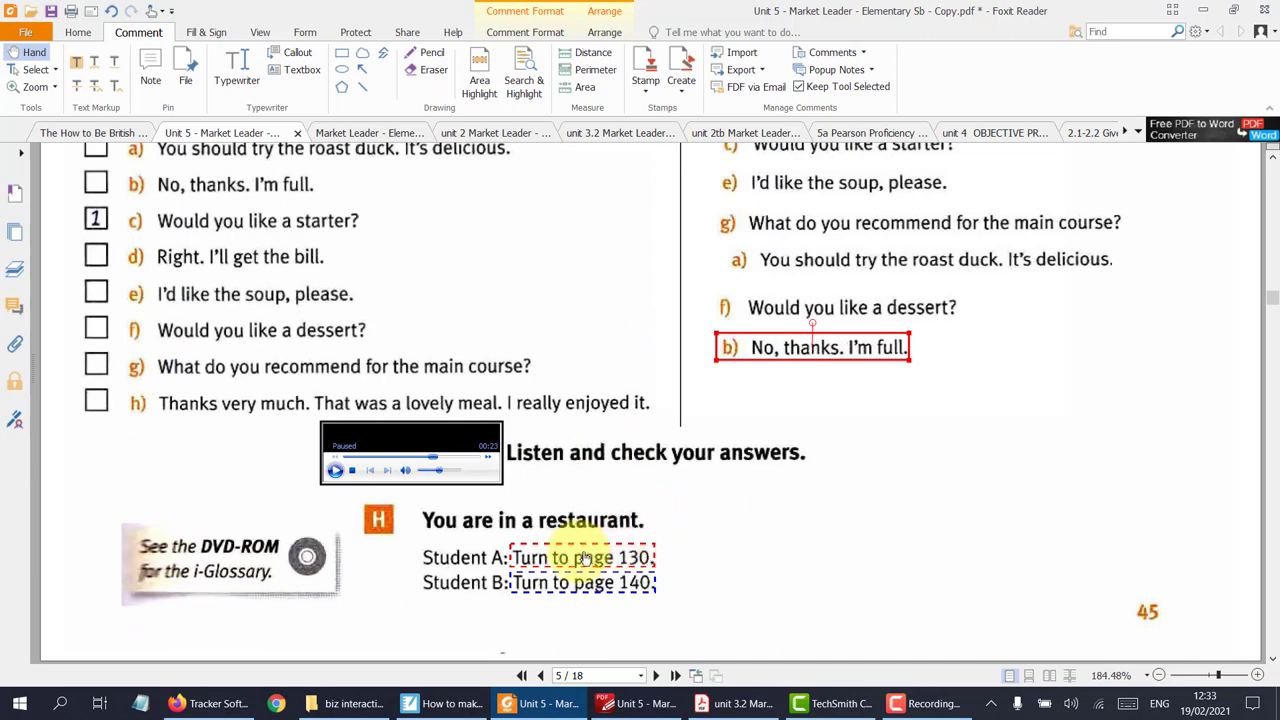
pyautogui.click(582, 557)
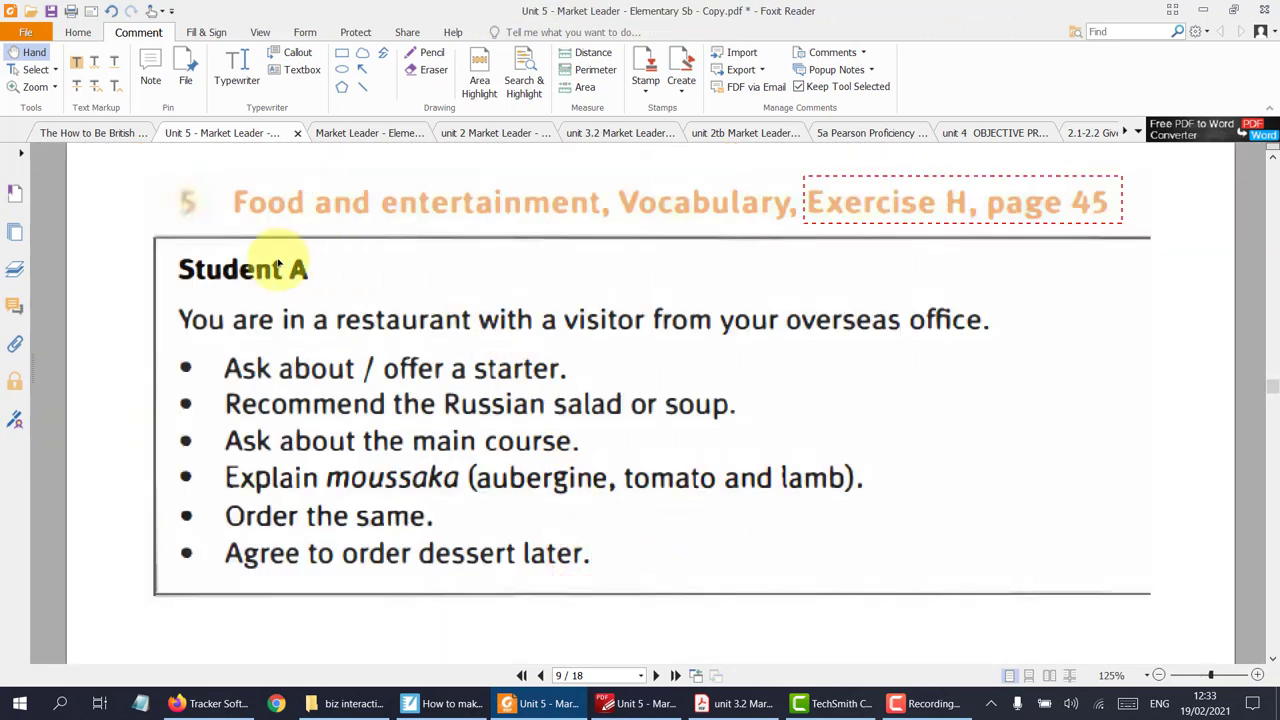
pyautogui.click(905, 204)
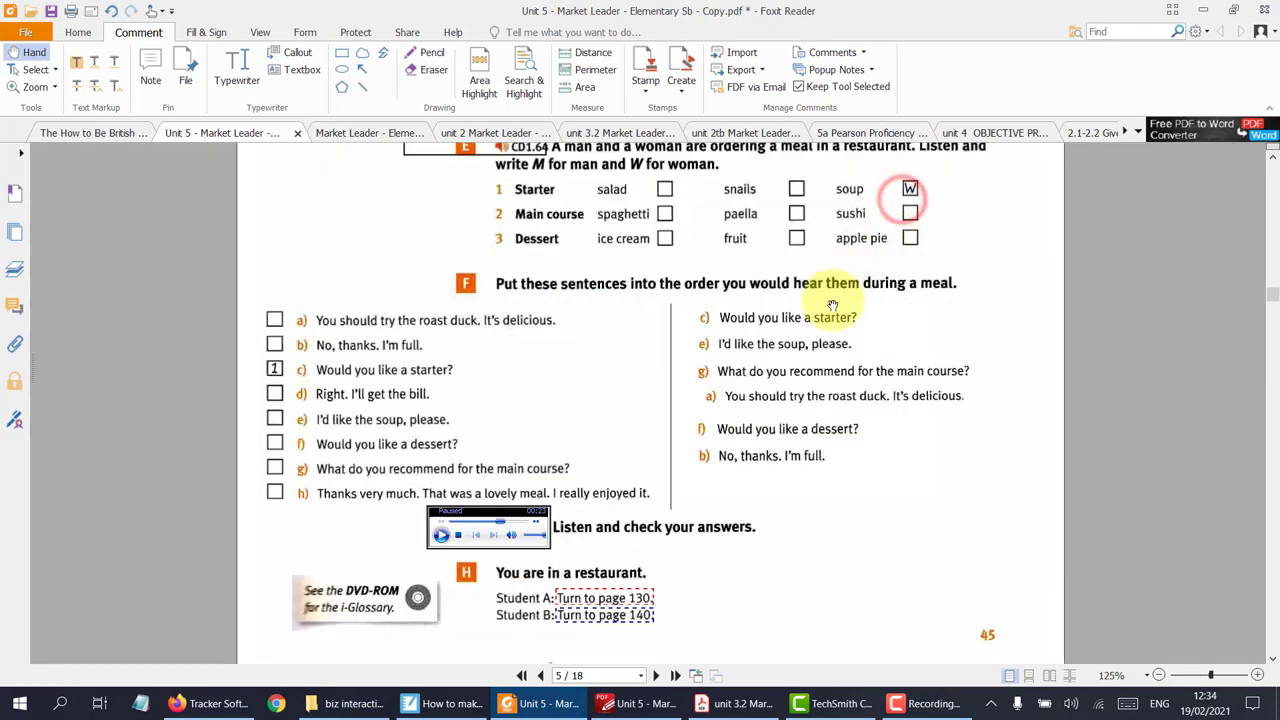
pyautogui.click(624, 616)
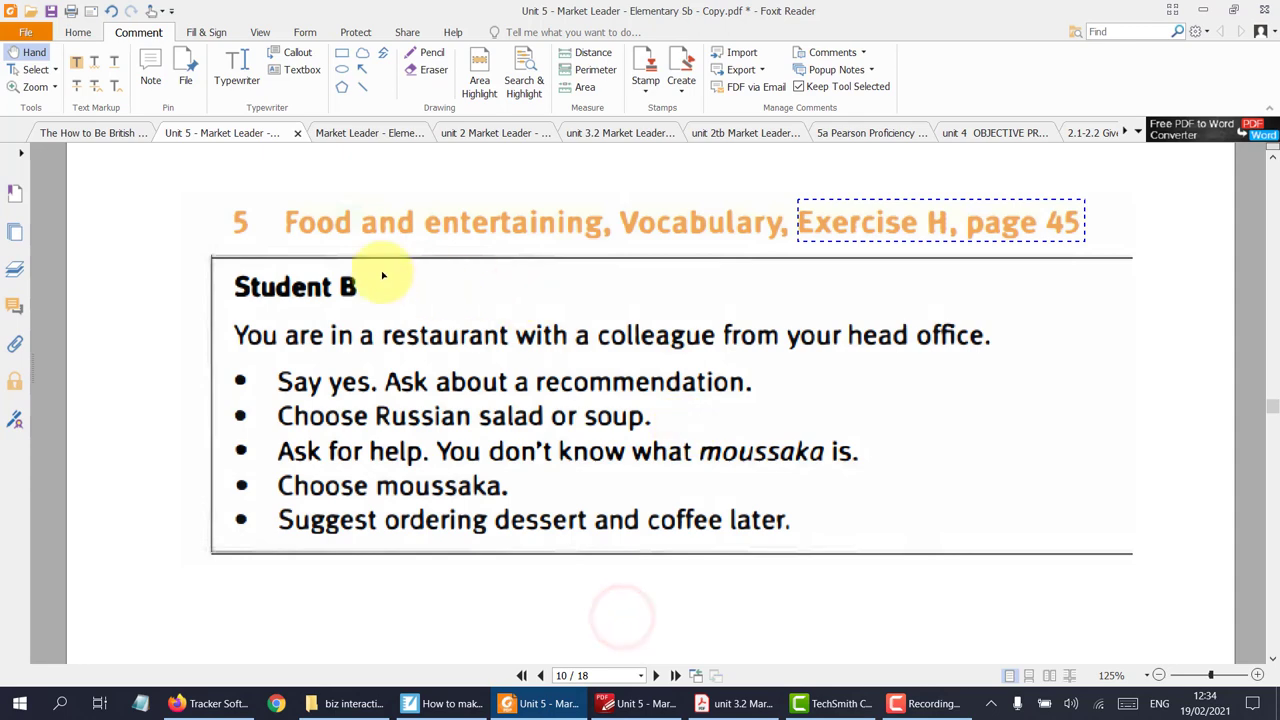
pyautogui.click(887, 222)
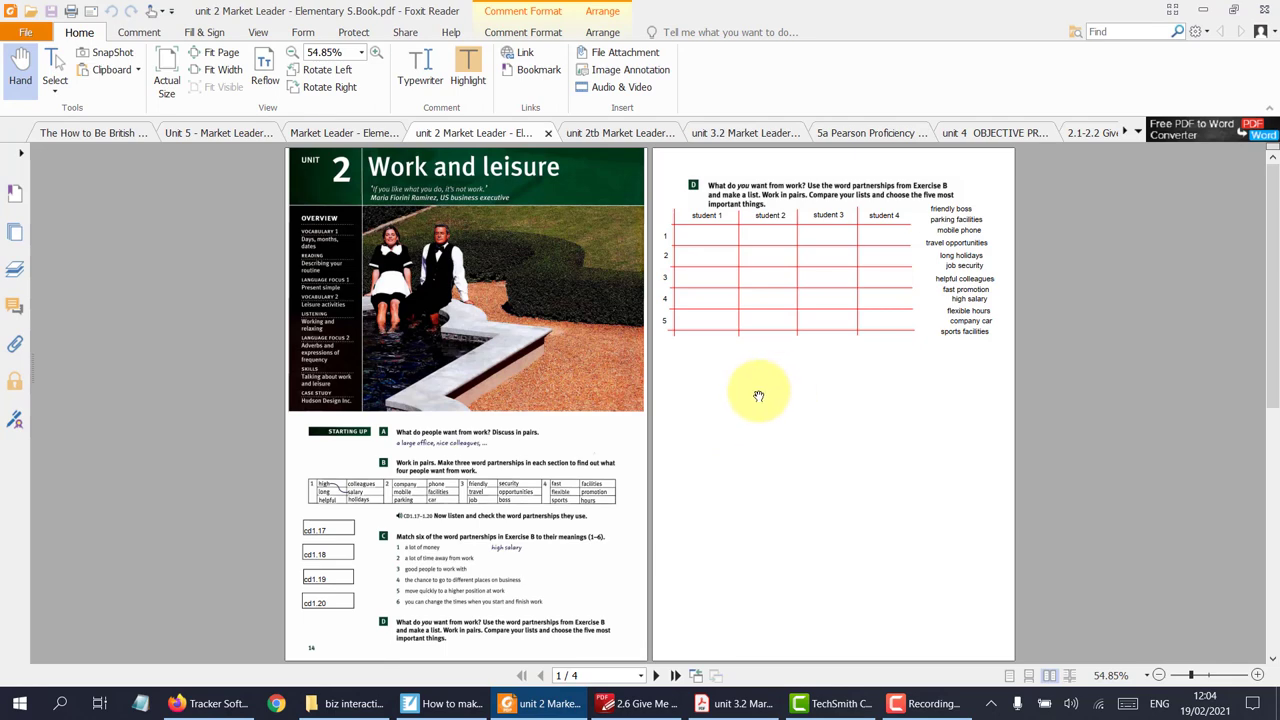
# - Place "travel opportunities" in row 2 of the student 3 column in exercise D of the Unit 2 document
pyautogui.keyDown('ctrl'); pyautogui.scroll(4, 375, 570); pyautogui.keyUp('ctrl')
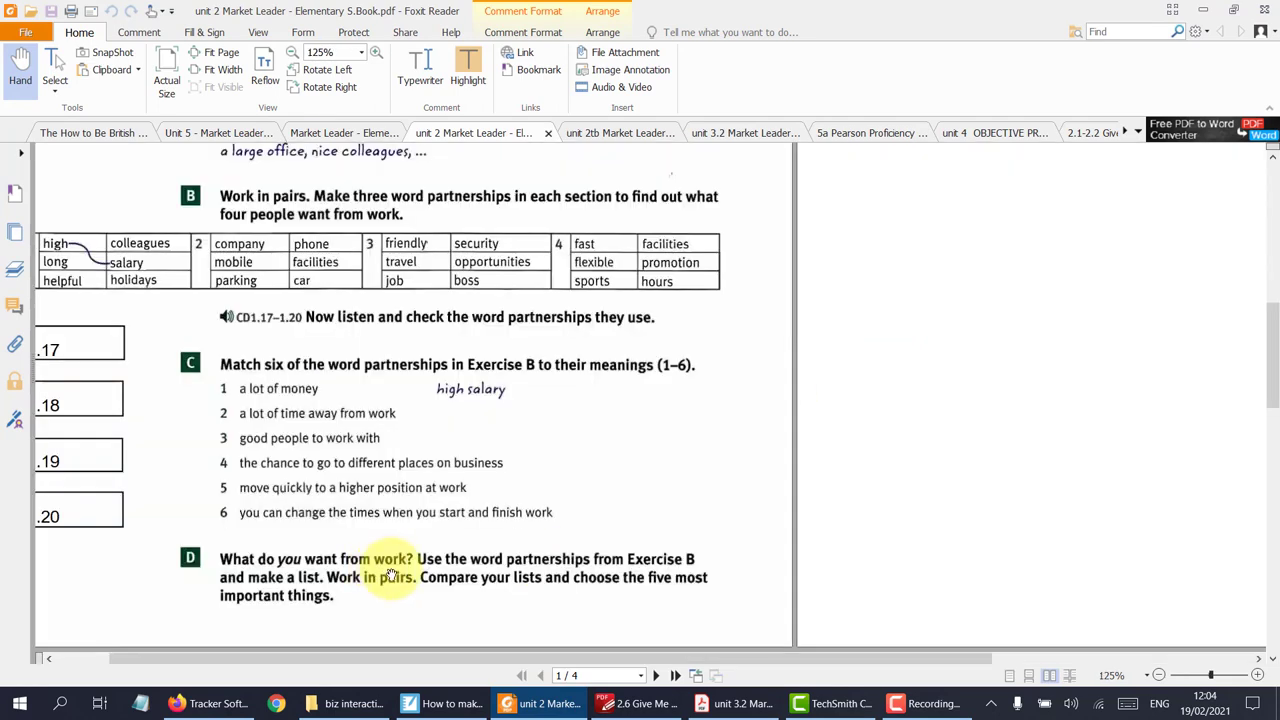
pyautogui.moveTo(994, 263); pyautogui.dragTo(693, 578)
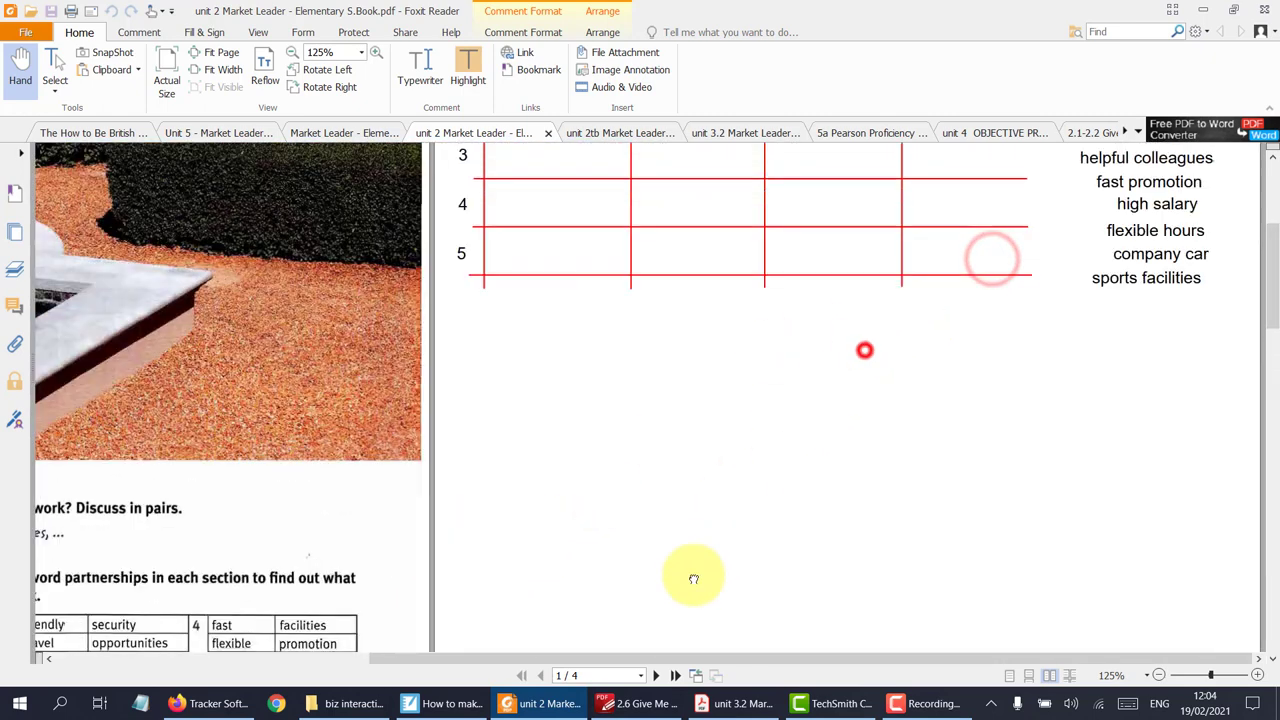
pyautogui.scroll(5, 693, 578)
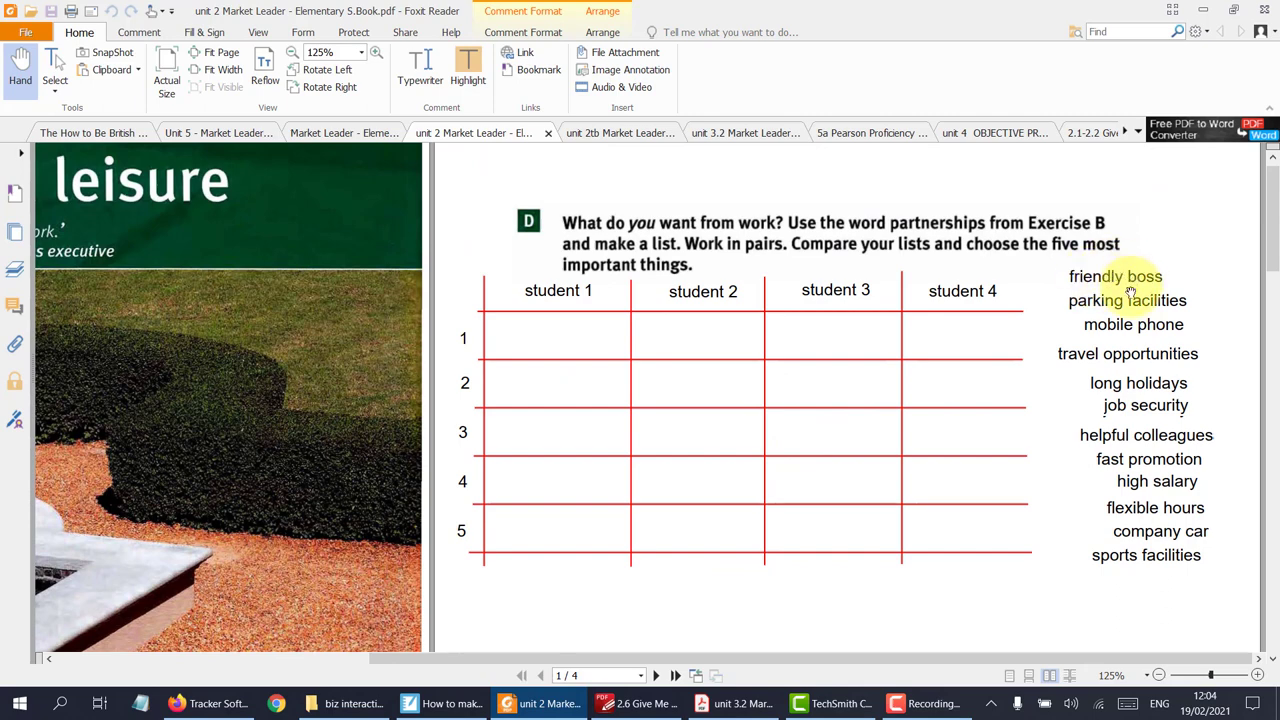
pyautogui.moveTo(1128, 352); pyautogui.dragTo(844, 382)
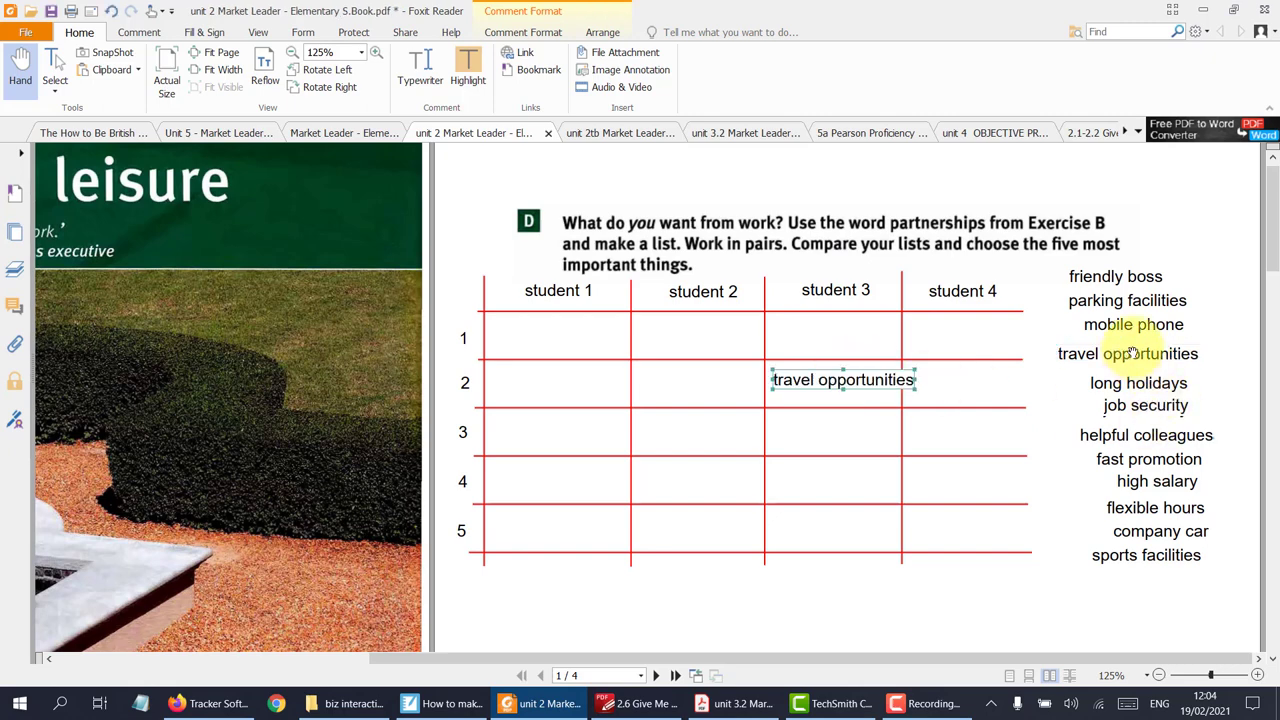
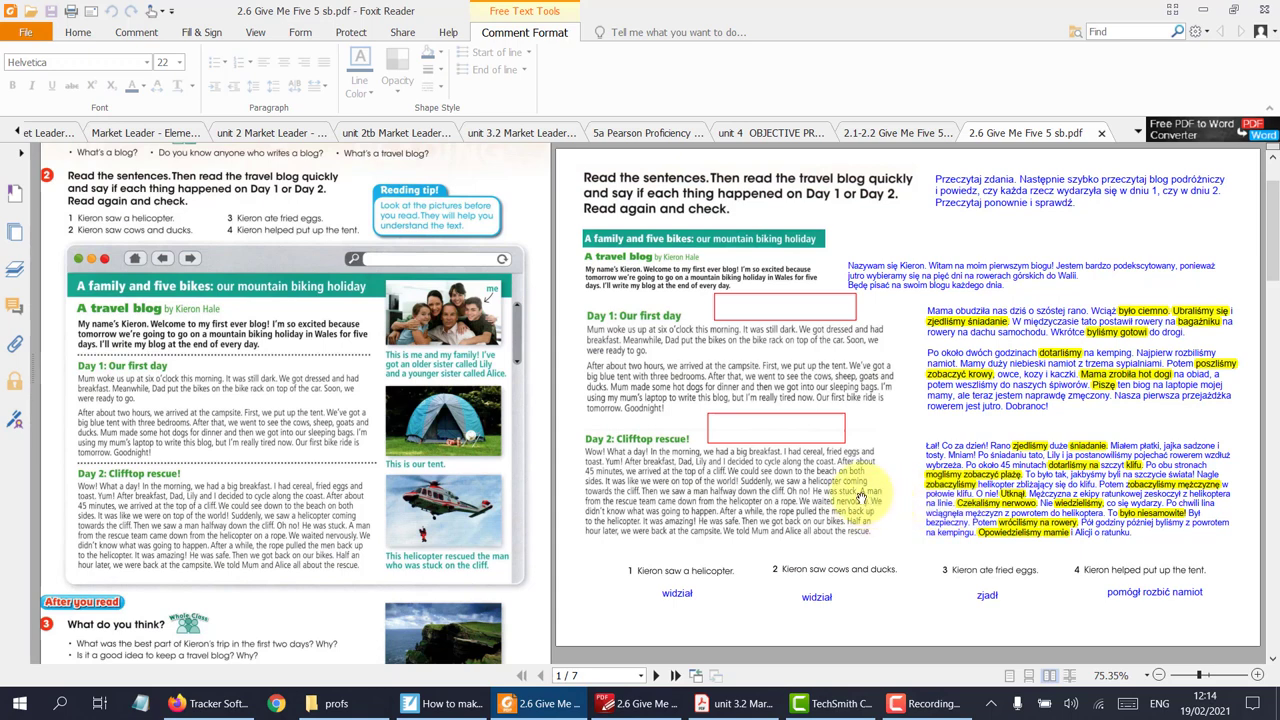
# - Examine the travel blog on page 1 and the annotated true-or-false exercise on page 3 of the 2.6 Give Me Five 5 document
pyautogui.scroll(-1, 860, 497)
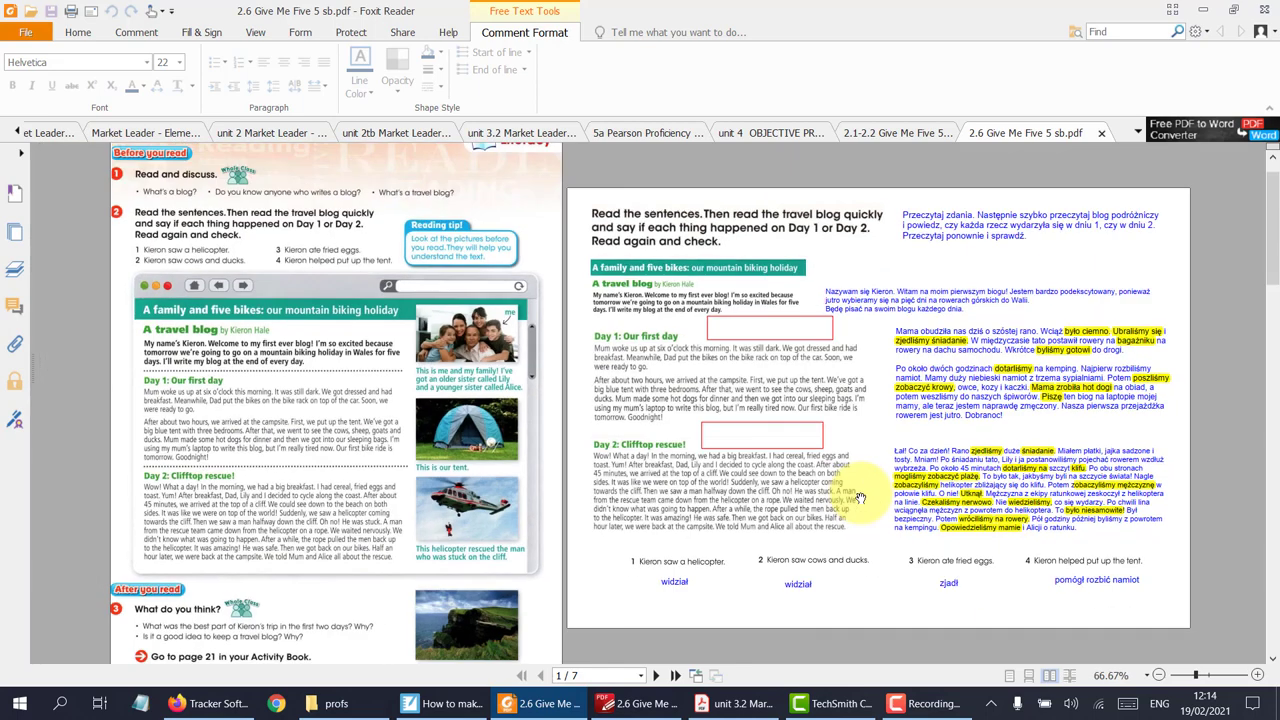
pyautogui.scroll(-3, 860, 497)
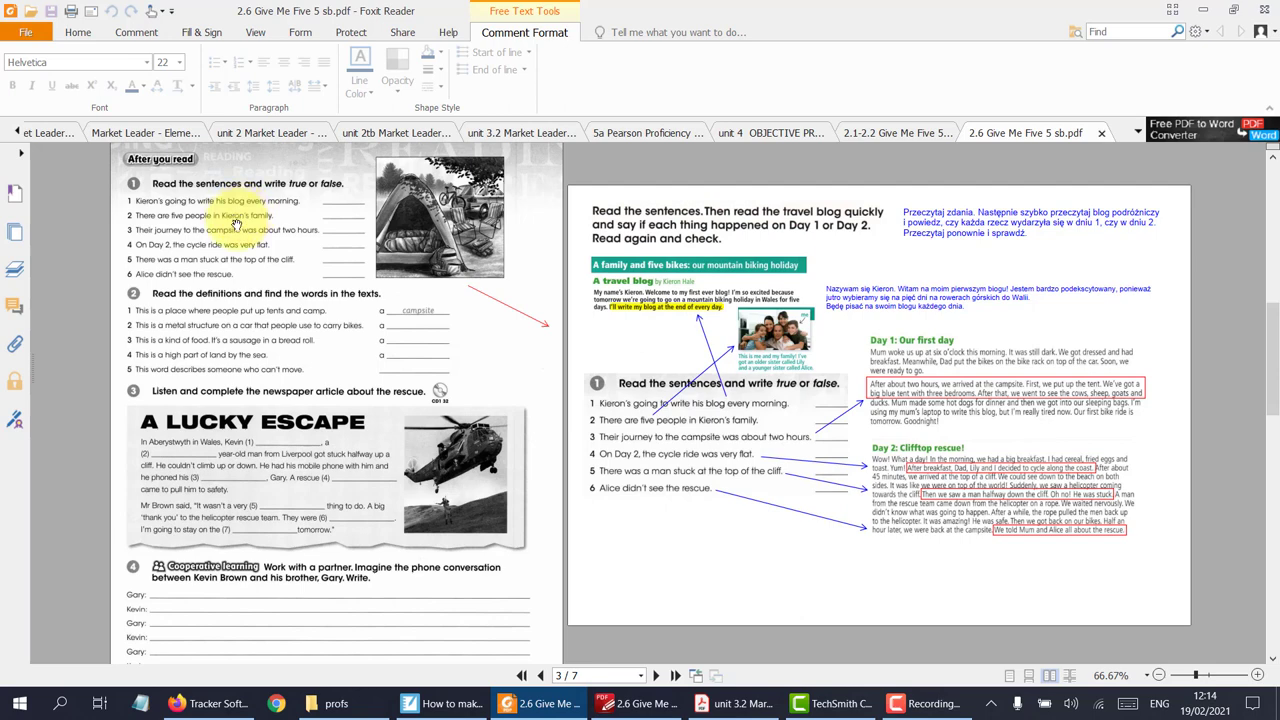
pyautogui.scroll(1, 236, 229)
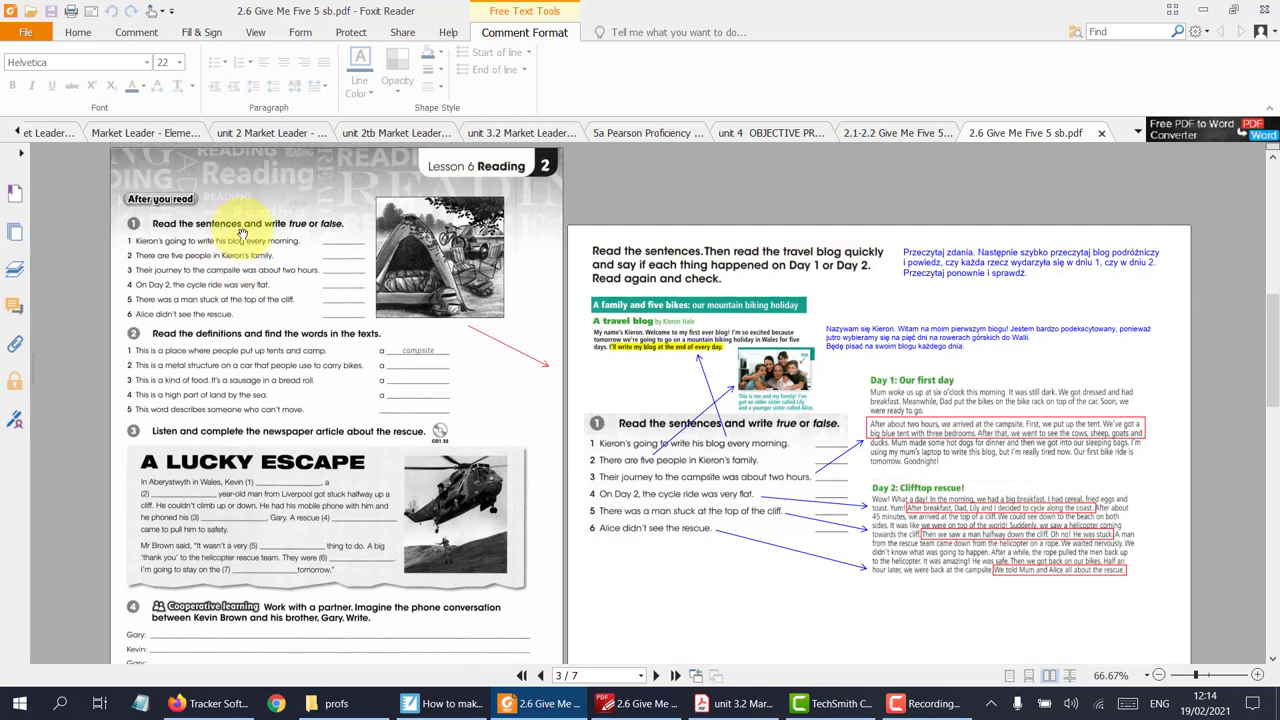
pyautogui.scroll(5, 241, 234)
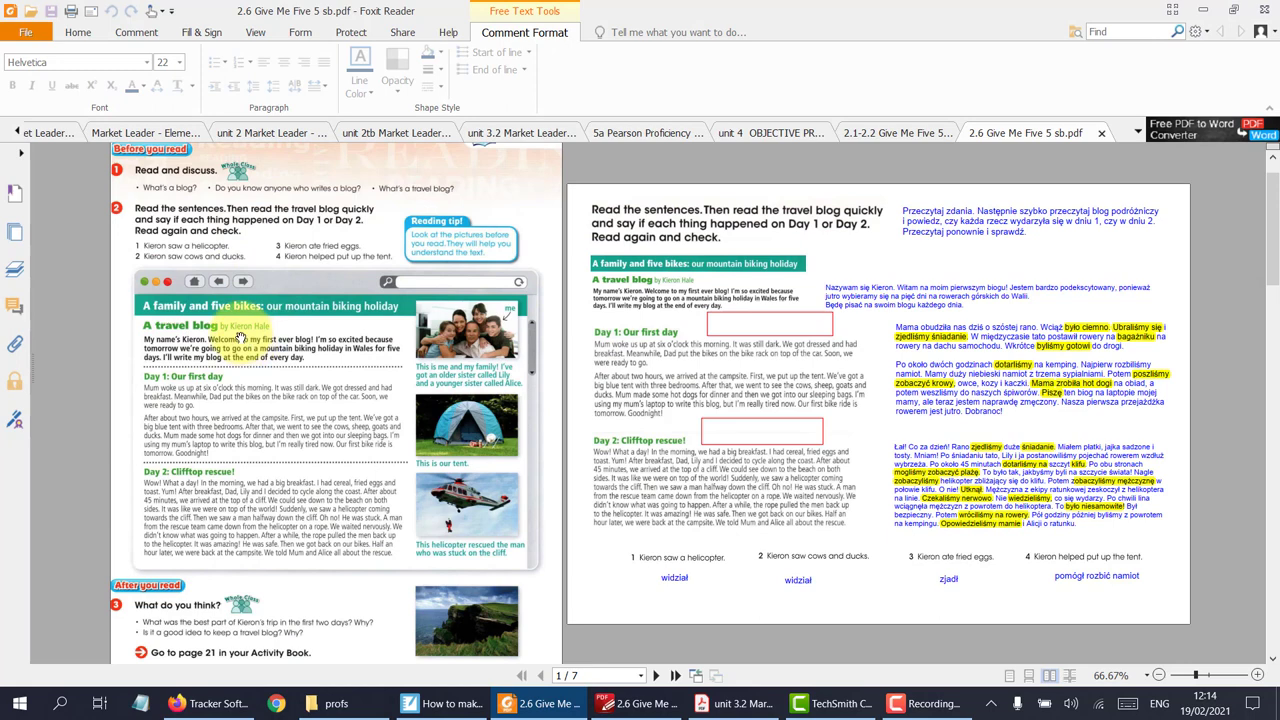
pyautogui.scroll(-5, 240, 338)
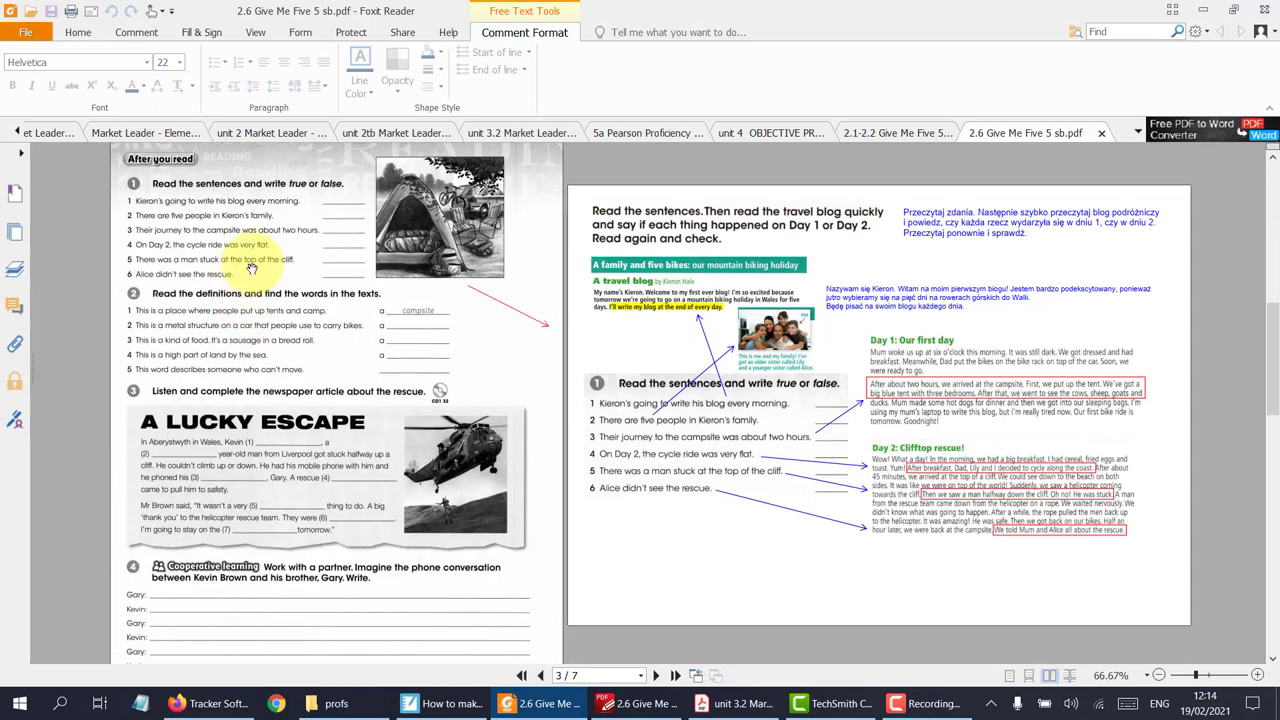
pyautogui.scroll(1, 250, 245)
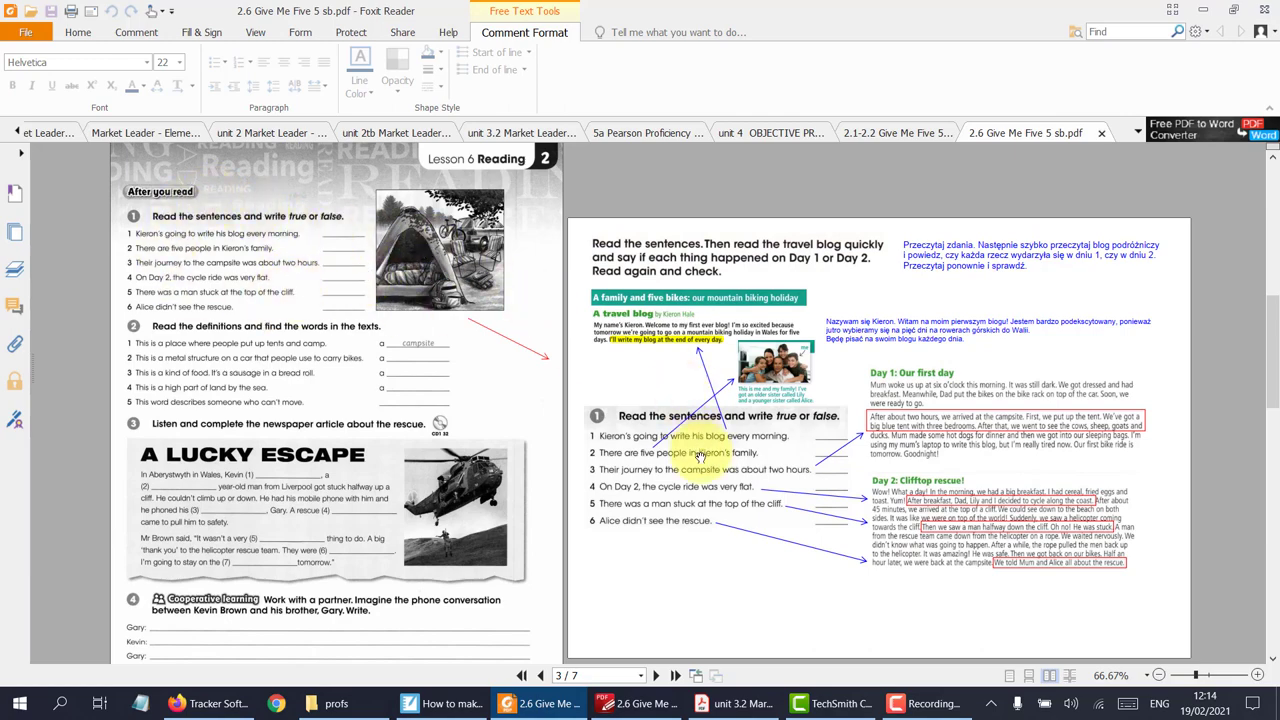
pyautogui.scroll(1, 931, 481)
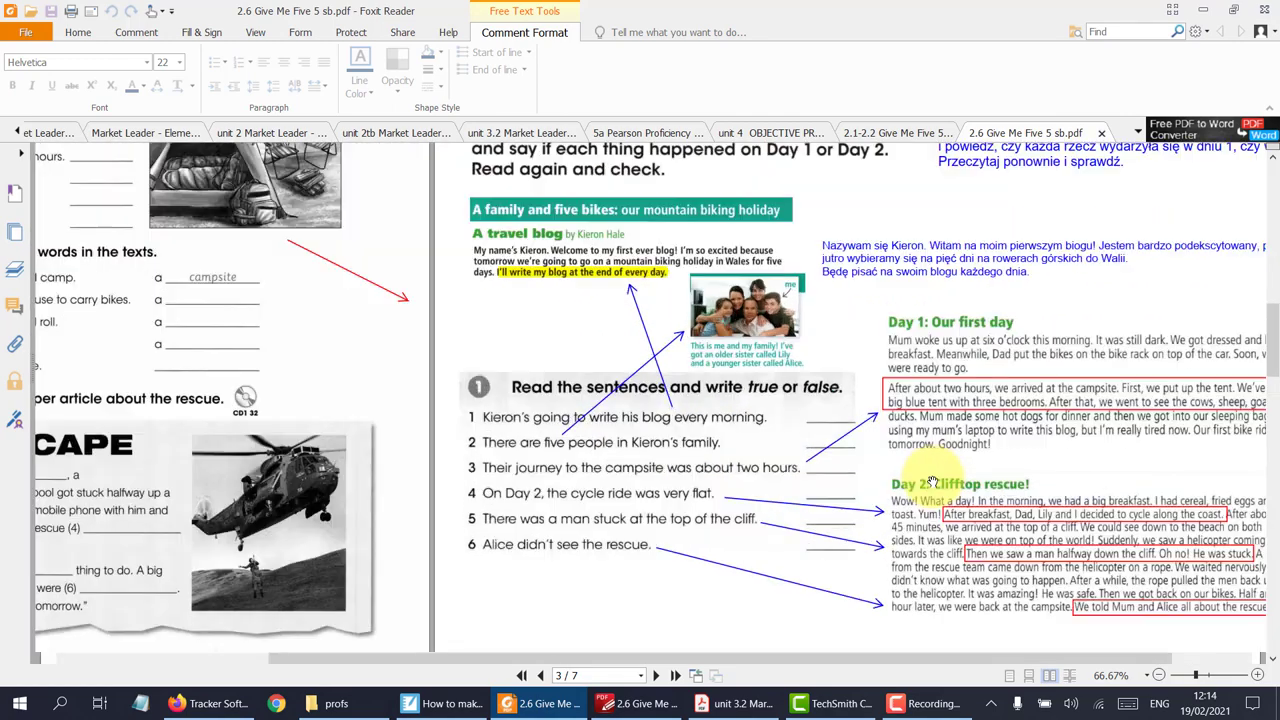
pyautogui.click(1047, 199)
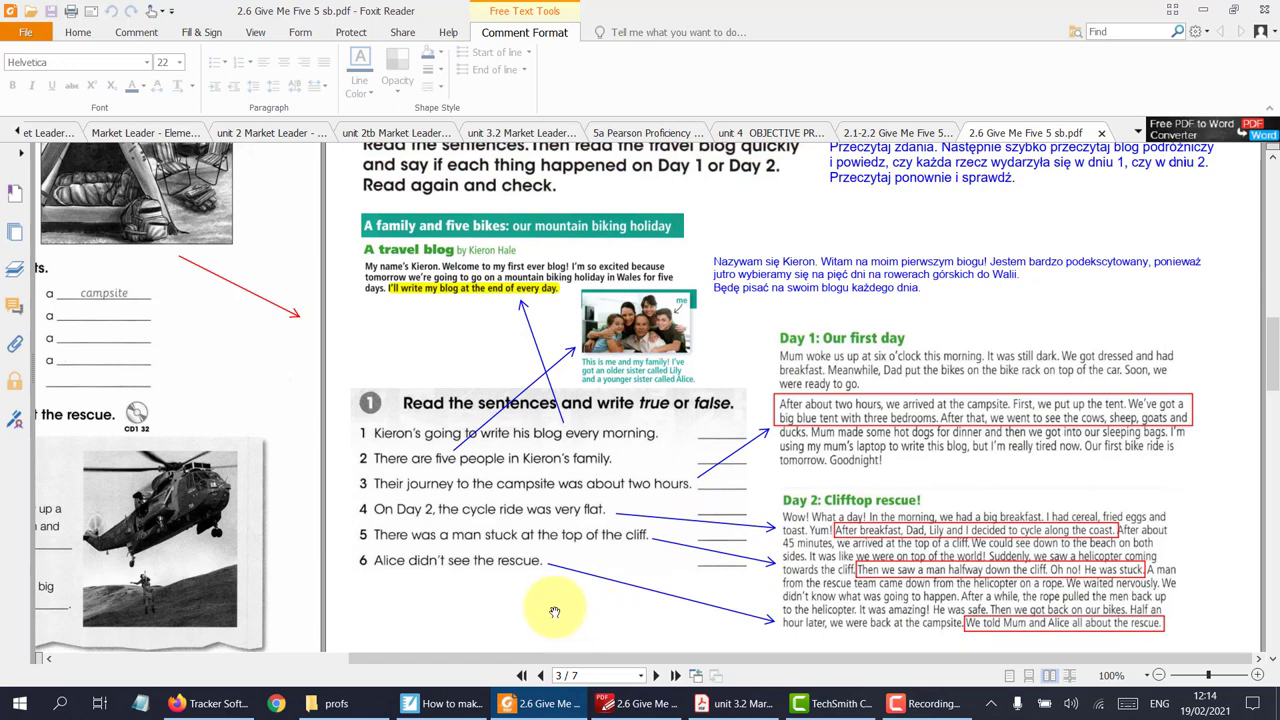
pyautogui.scroll(-1, 552, 610)
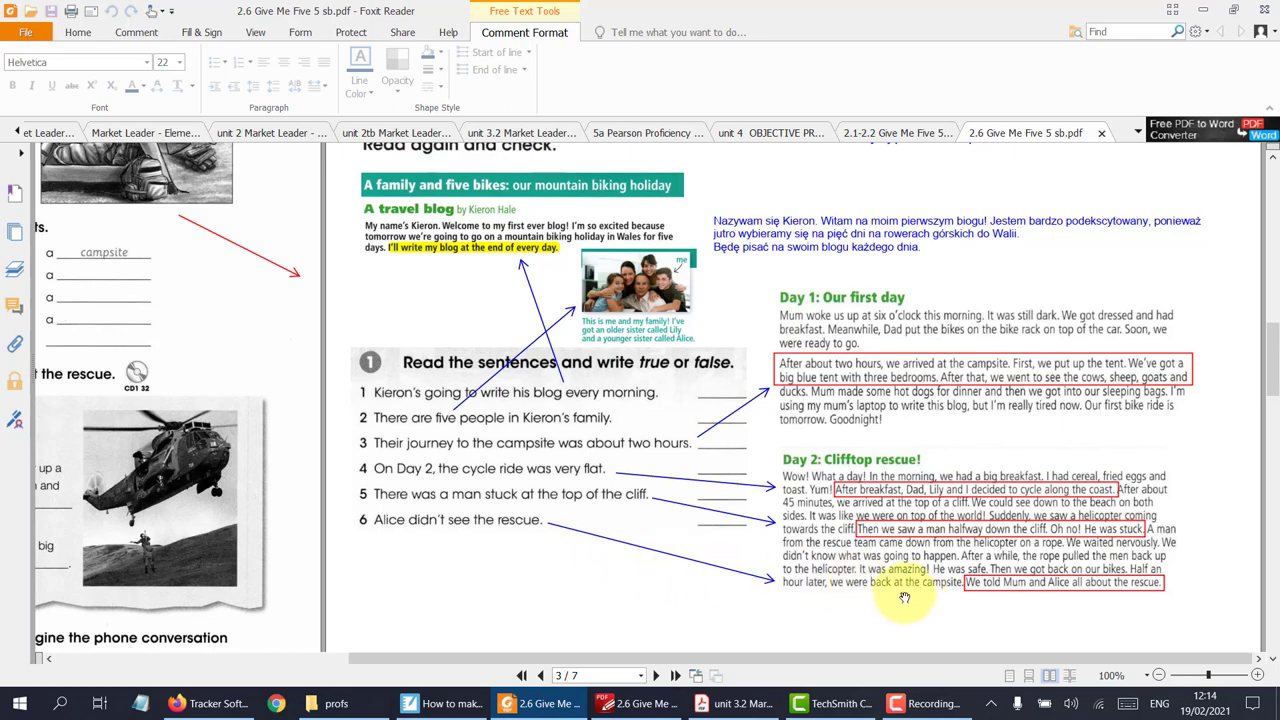
pyautogui.scroll(-3, 640, 458)
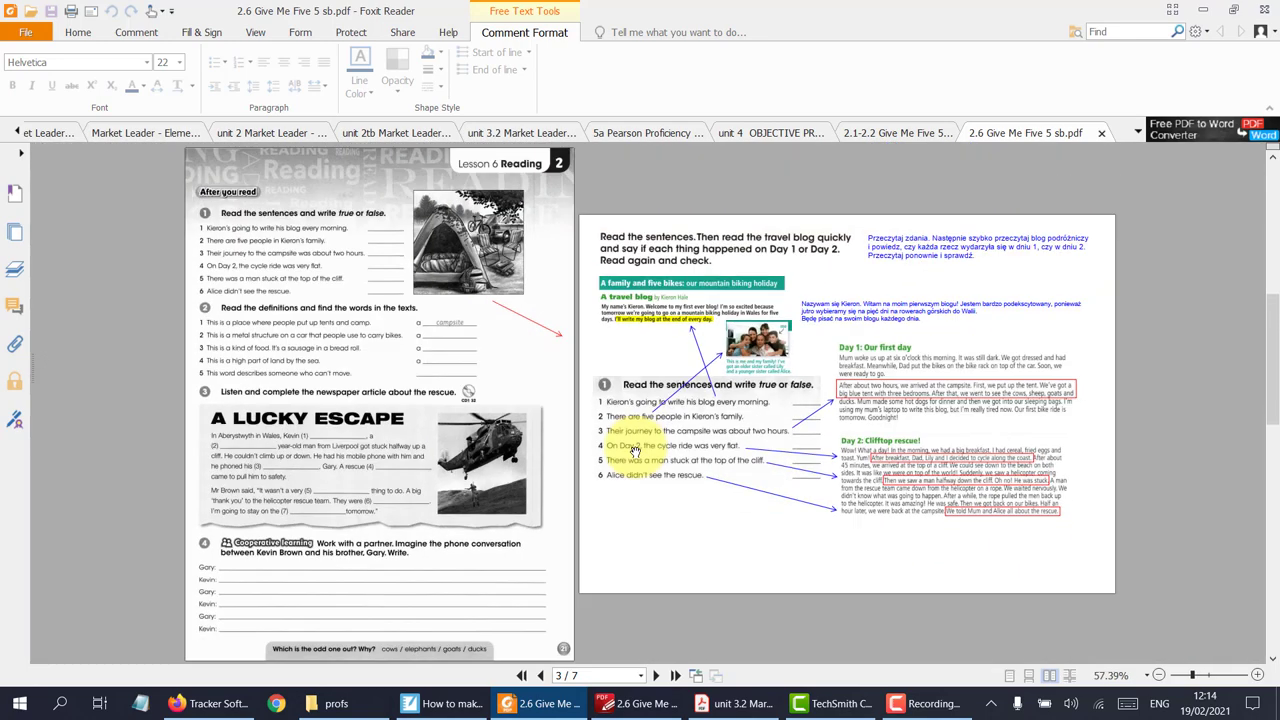
# - Highlight "campsite" in the Day 1 text on page 5 and draw an arrow to it from definition 1's answer line
pyautogui.scroll(-3, 635, 452)
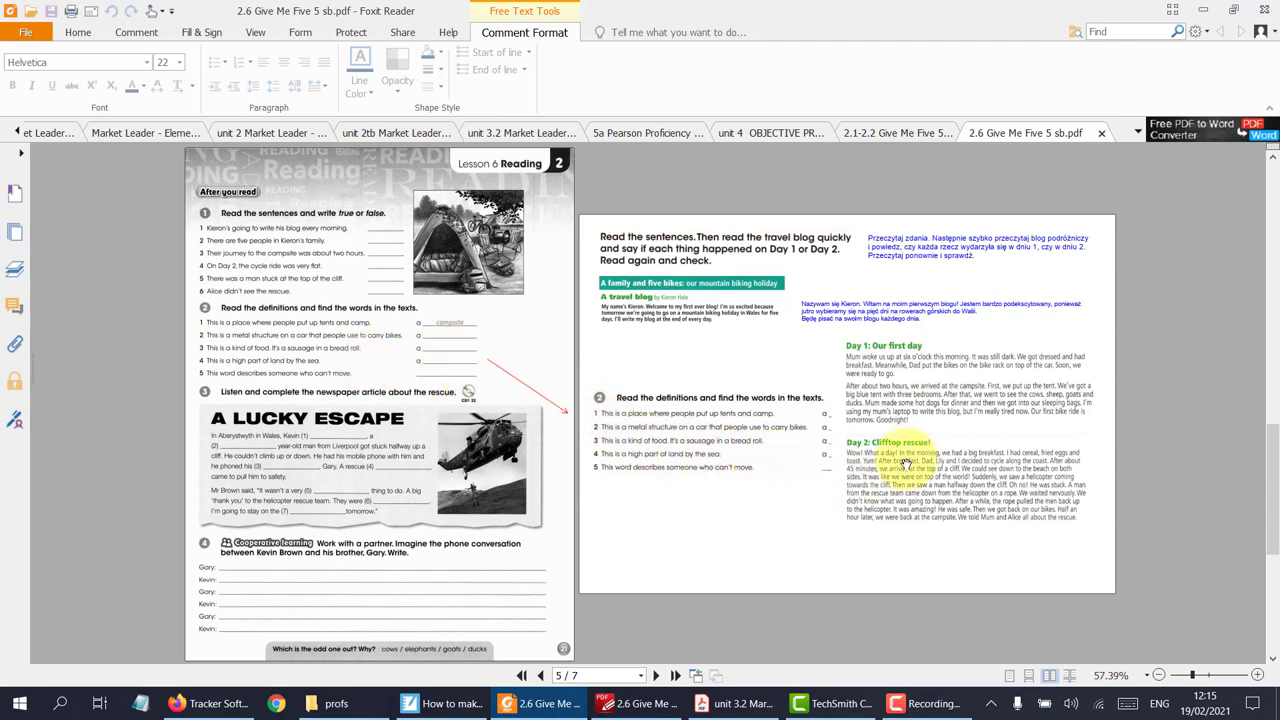
pyautogui.keyDown('ctrl'); pyautogui.scroll(2, 910, 457); pyautogui.keyUp('ctrl')
pyautogui.keyDown('ctrl'); pyautogui.scroll(3, 940, 457); pyautogui.keyUp('ctrl')
pyautogui.click(657, 517)
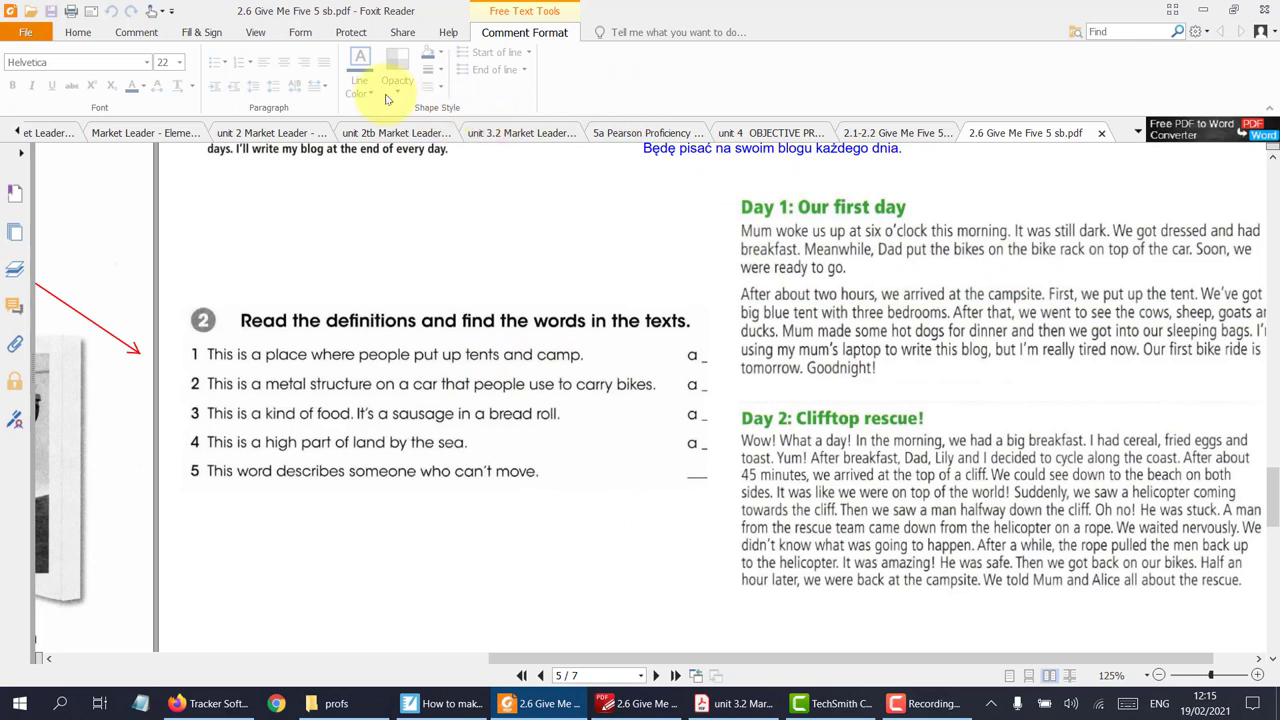
pyautogui.click(138, 30)
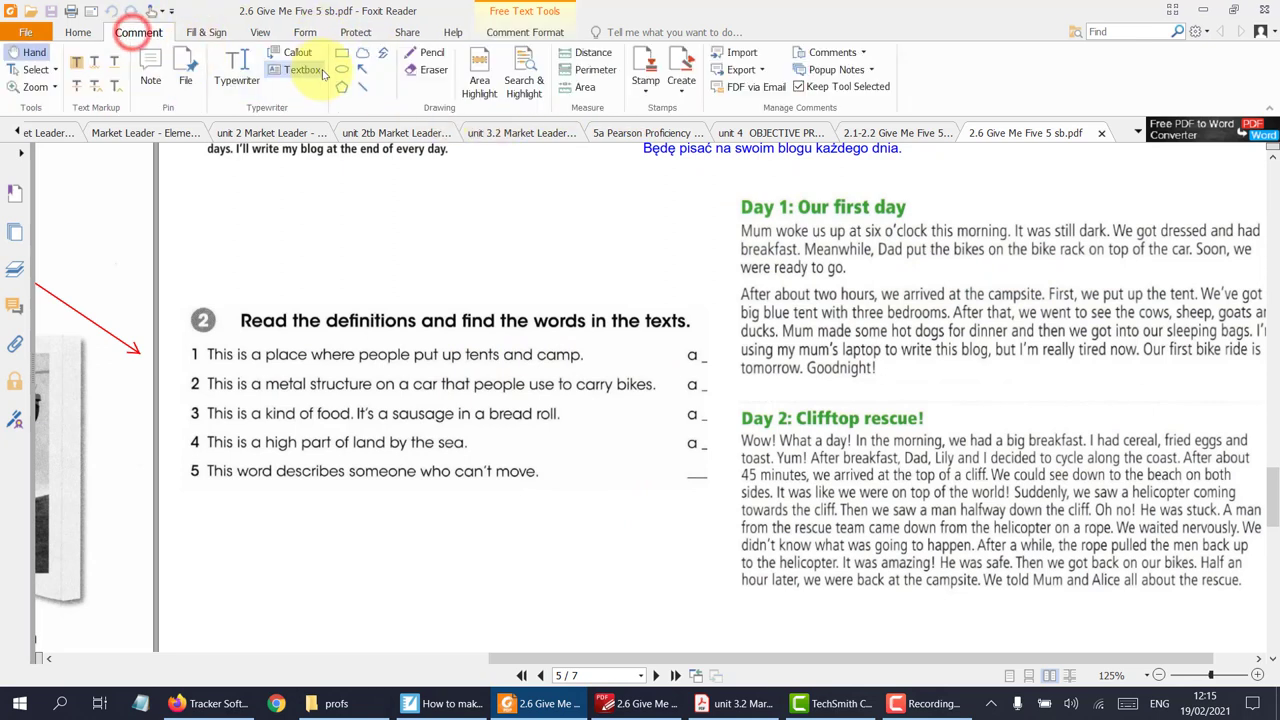
pyautogui.click(80, 62)
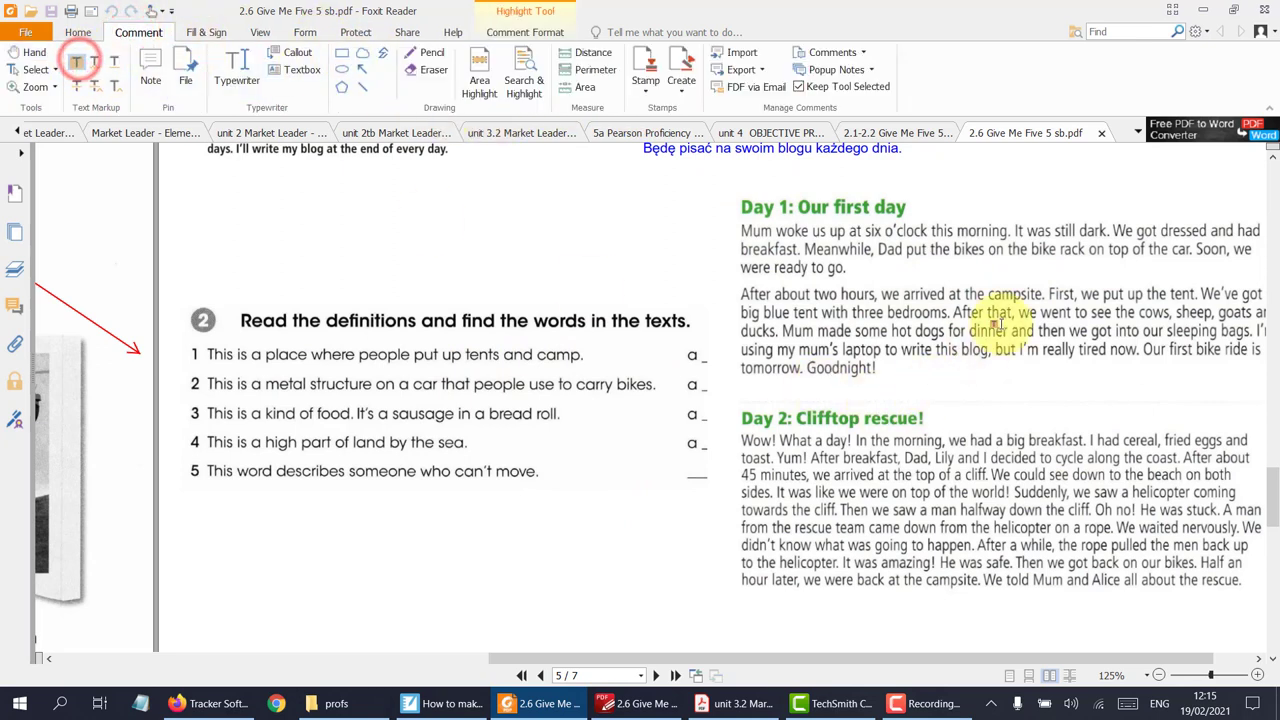
pyautogui.moveTo(990, 294); pyautogui.dragTo(1042, 294)
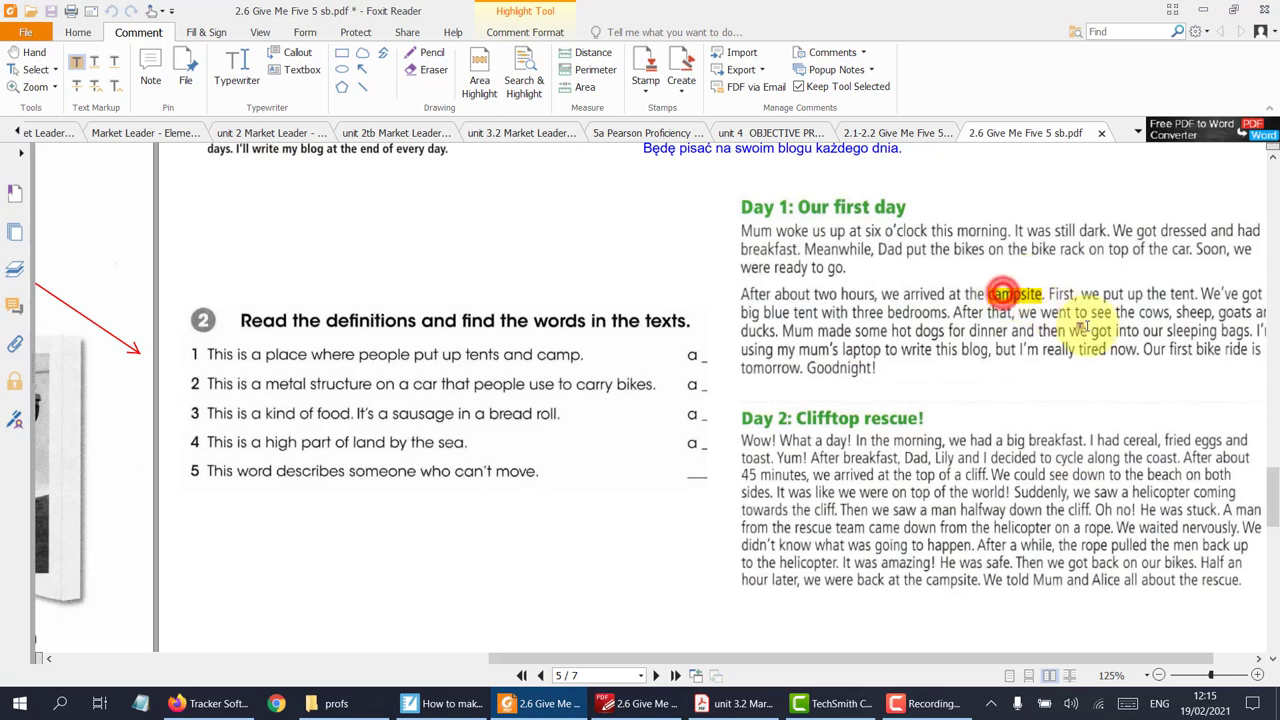
pyautogui.click(362, 69)
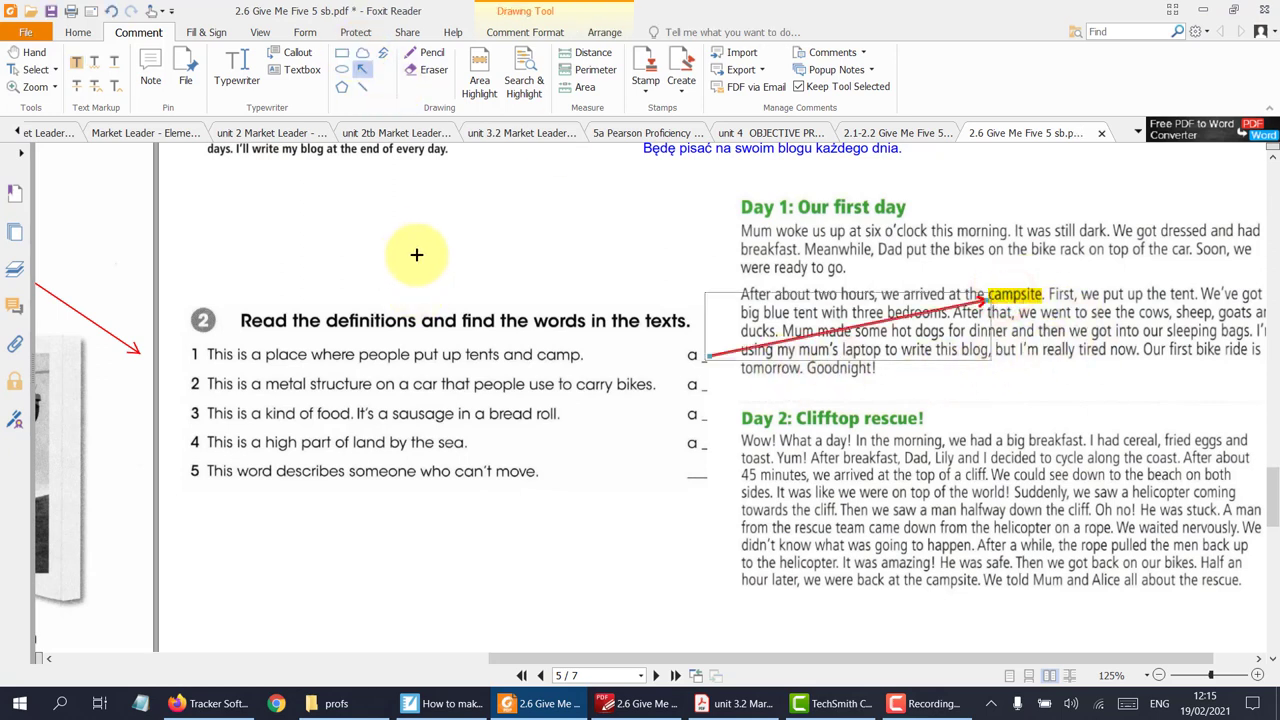
pyautogui.hotkey('ctrl', '0')
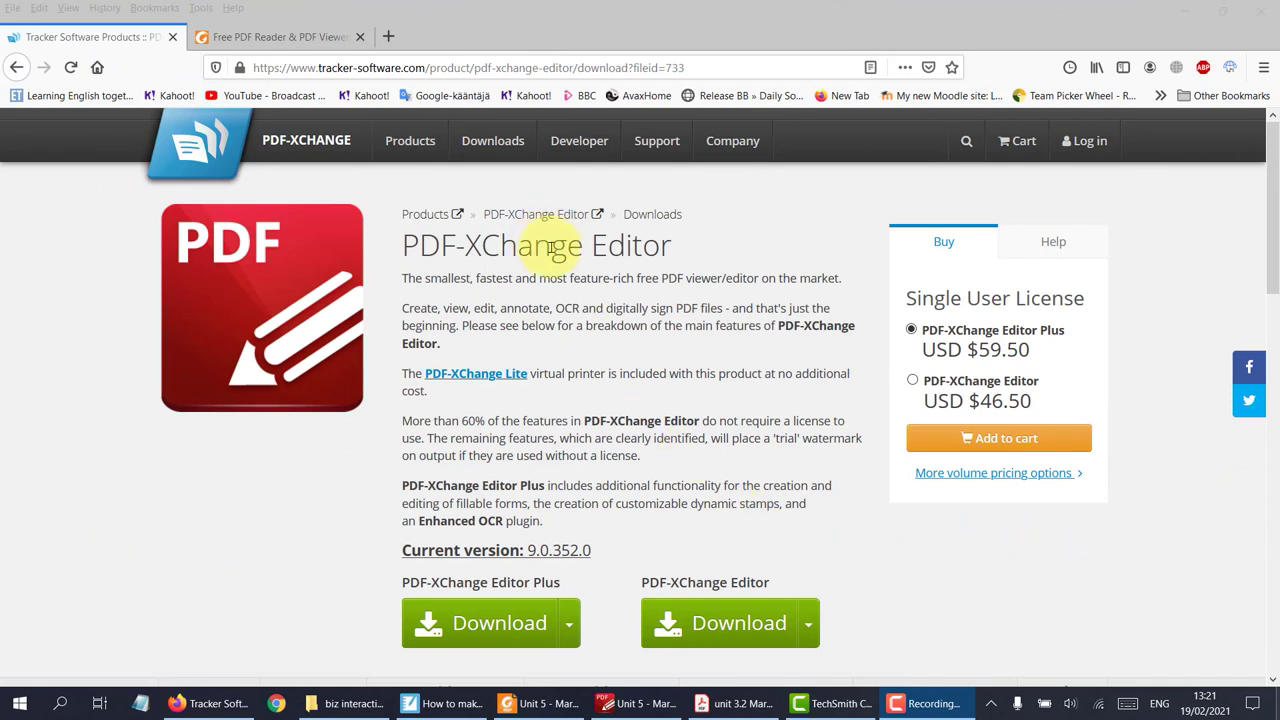
# - In the browser, request the free Foxit Reader download for Windows in English, cancel saving the installer and close the Foxit page
pyautogui.click(264, 38)
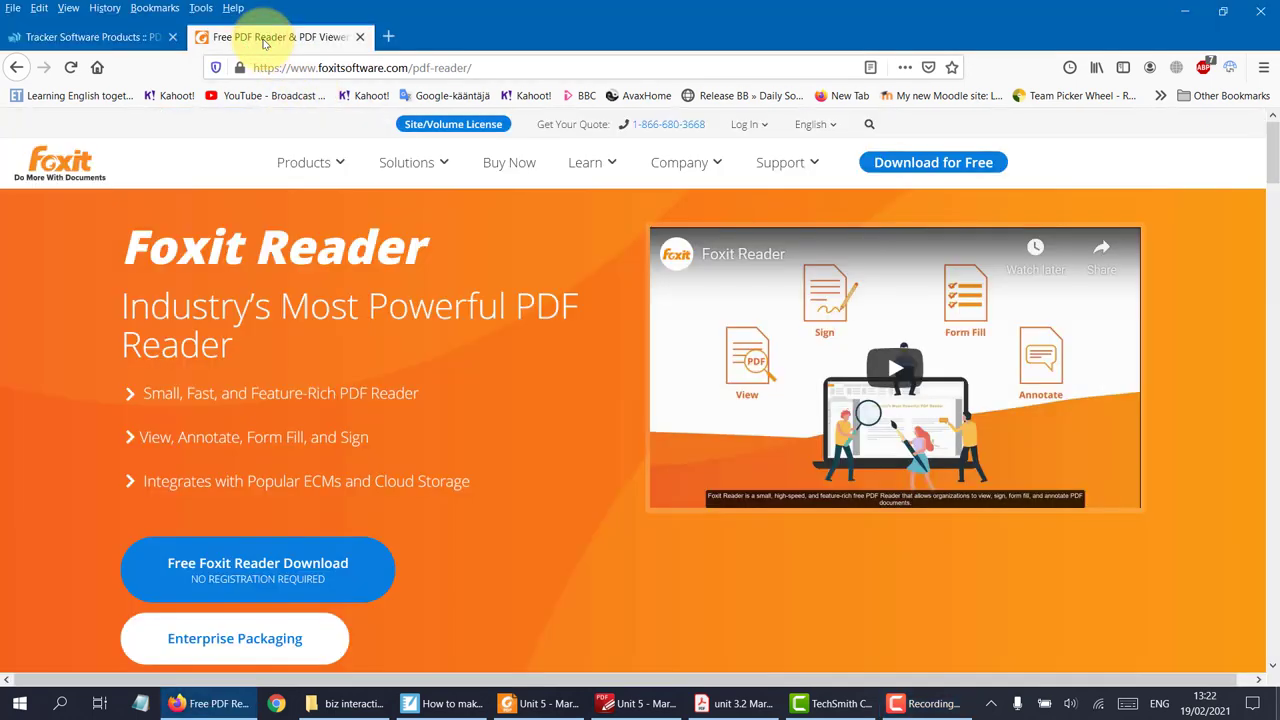
pyautogui.click(286, 570)
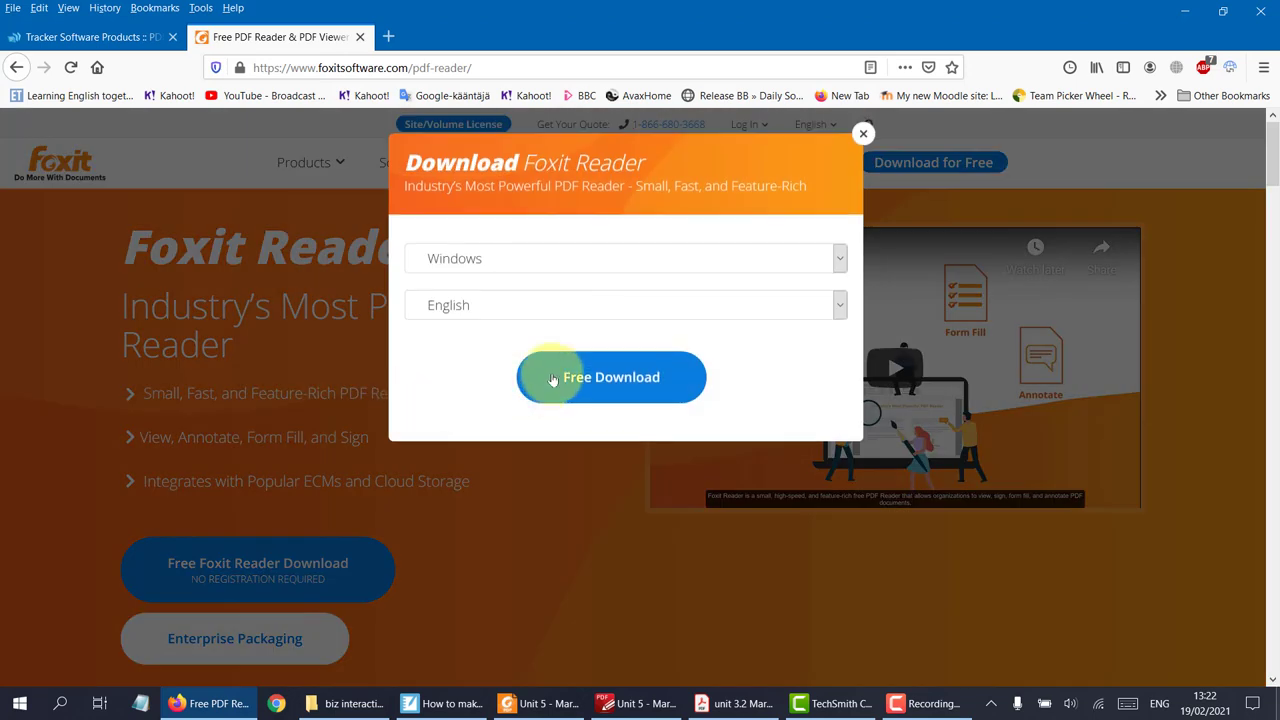
pyautogui.click(606, 370)
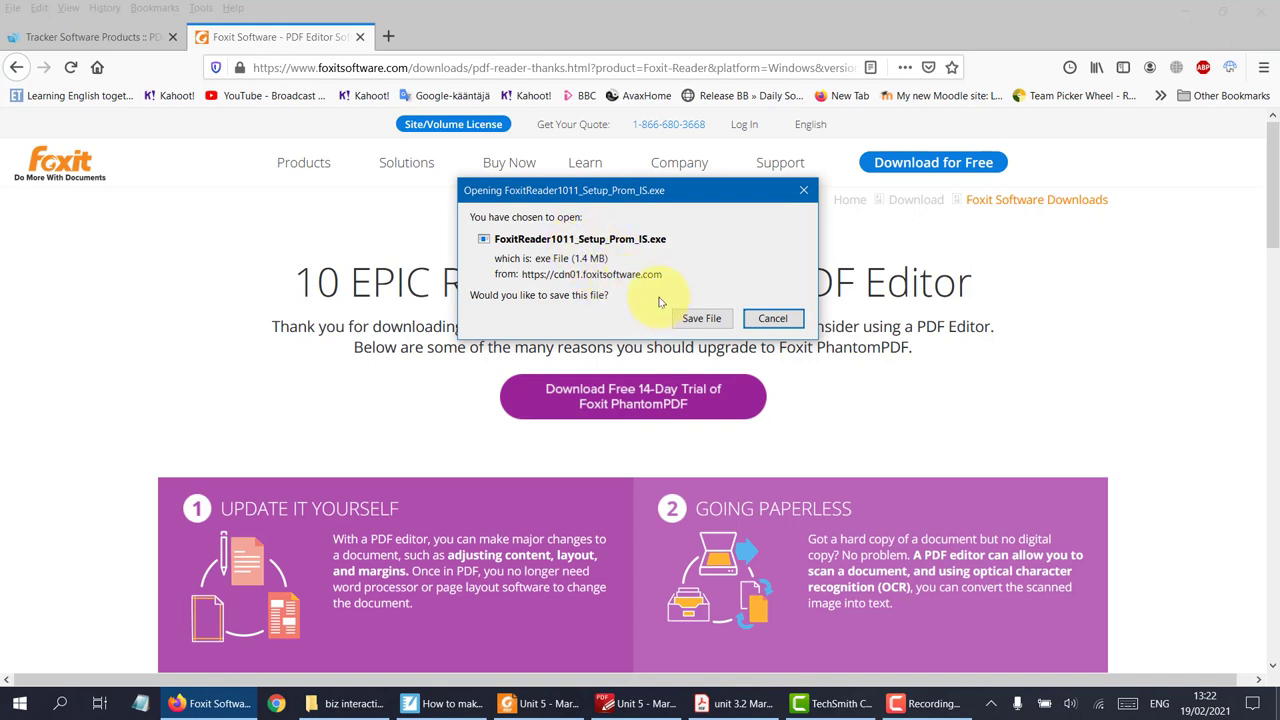
pyautogui.click(772, 318)
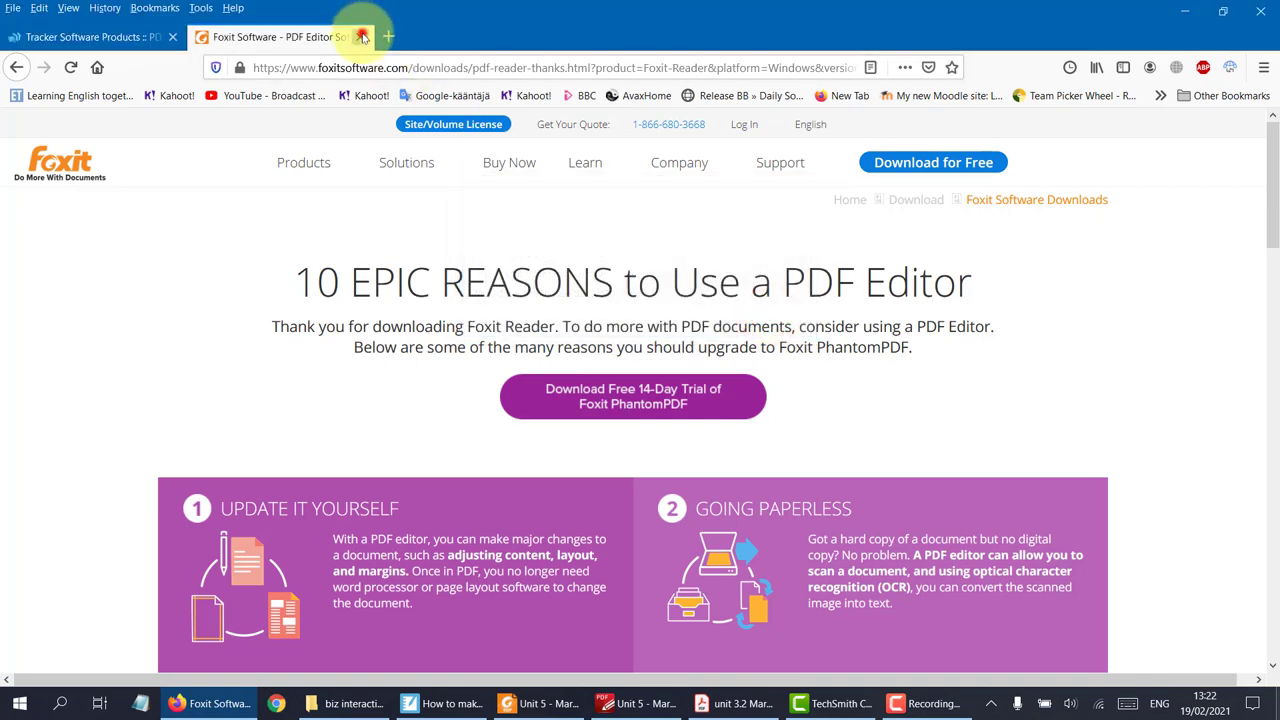
pyautogui.click(360, 36)
pyautogui.click(333, 466)
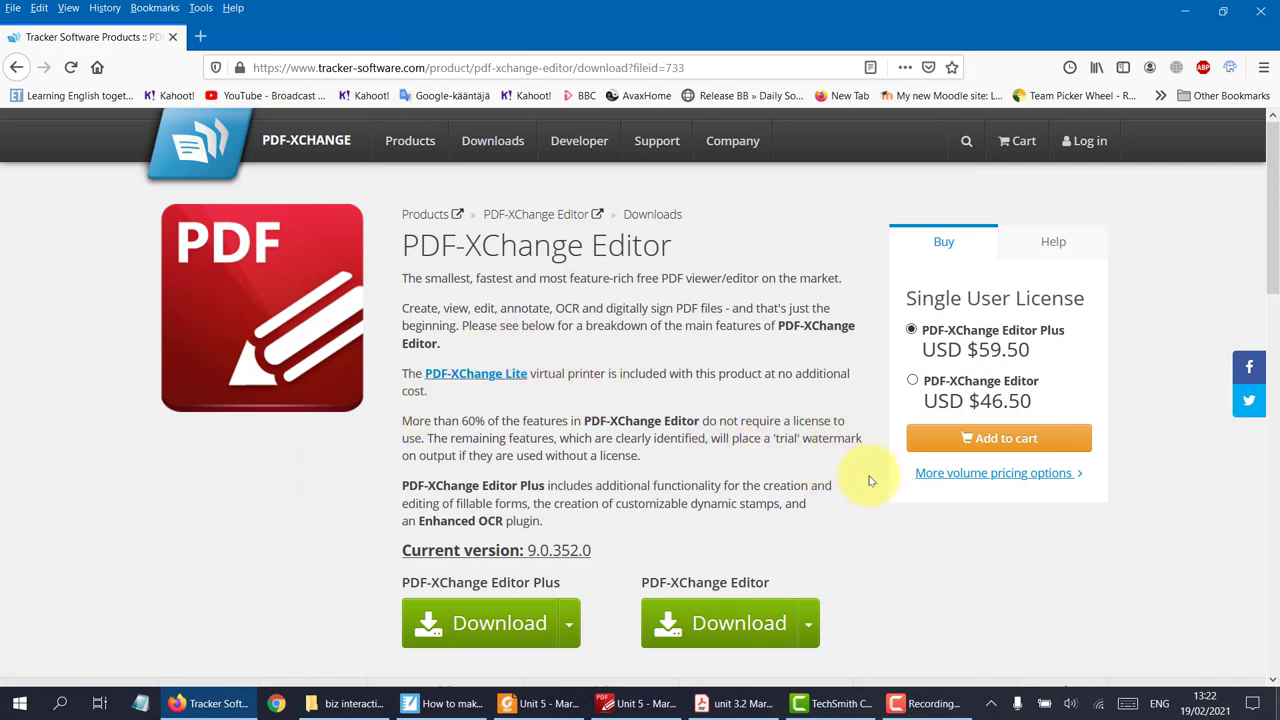
# - Request the PDF-XChange Editor download, cancel saving PDFXVE9.zip and list the editor's other installer options
pyautogui.scroll(-3, 822, 483)
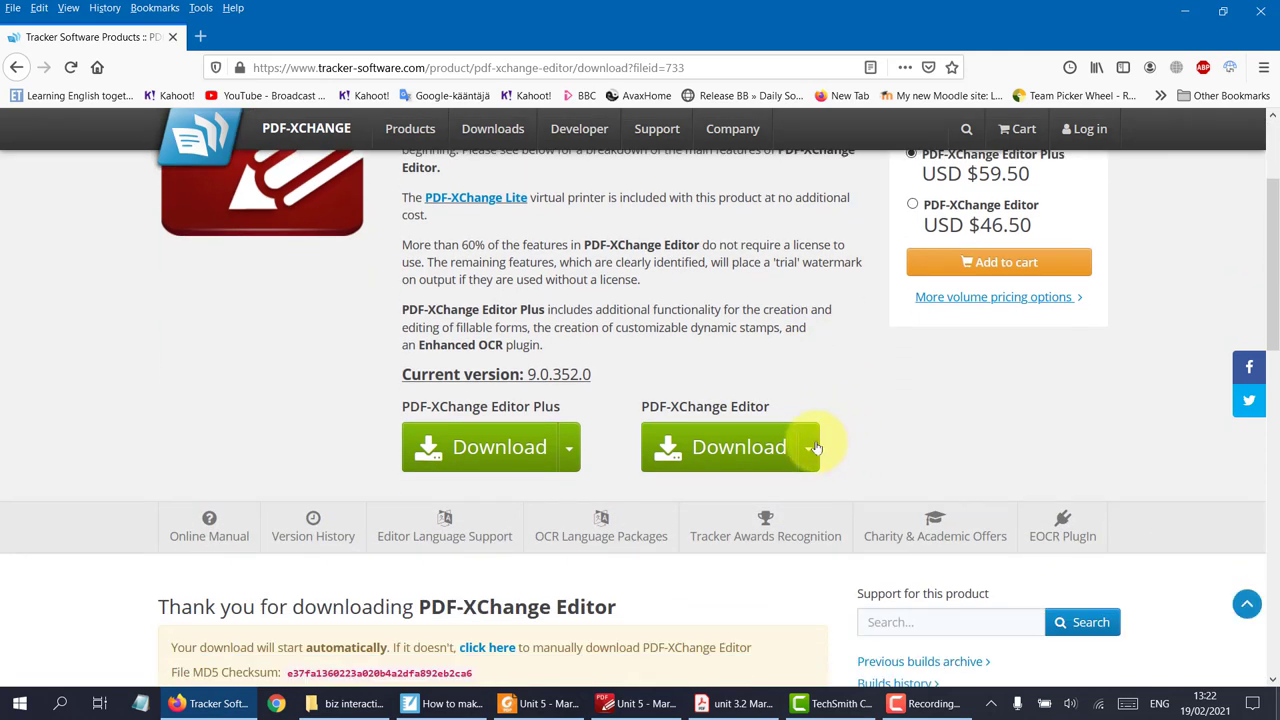
pyautogui.click(742, 447)
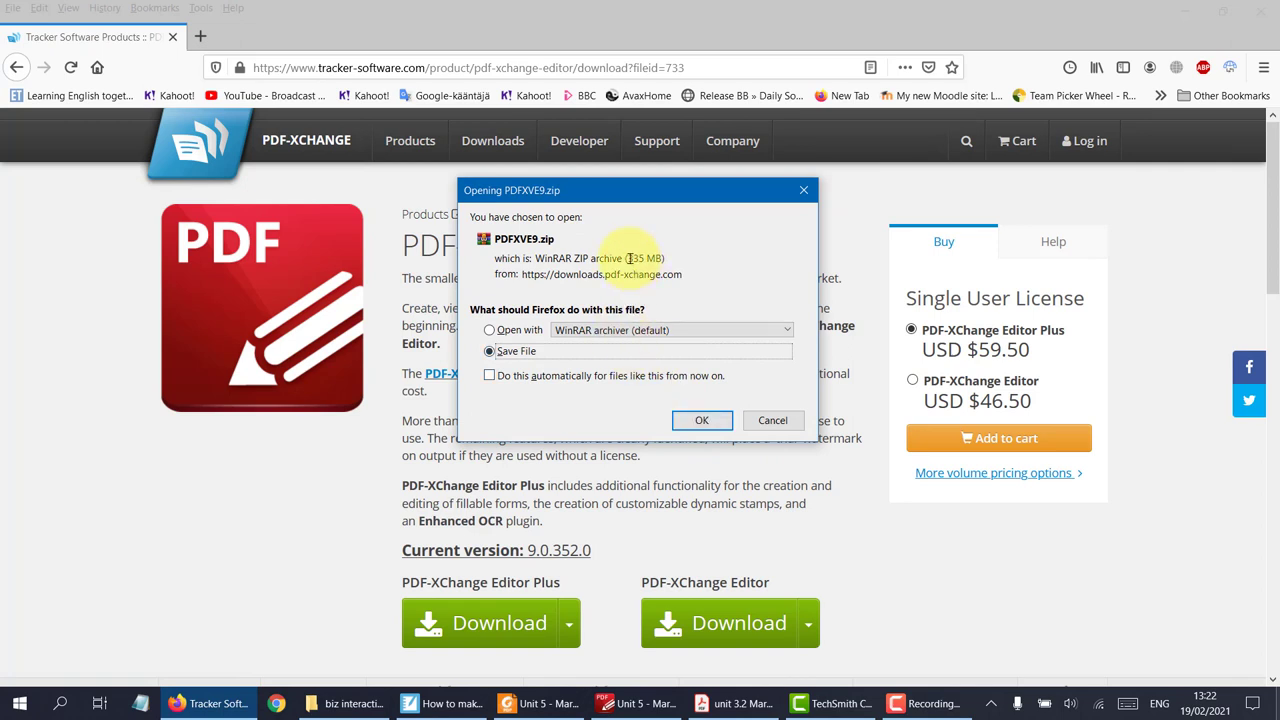
pyautogui.moveTo(629, 258); pyautogui.dragTo(666, 259)
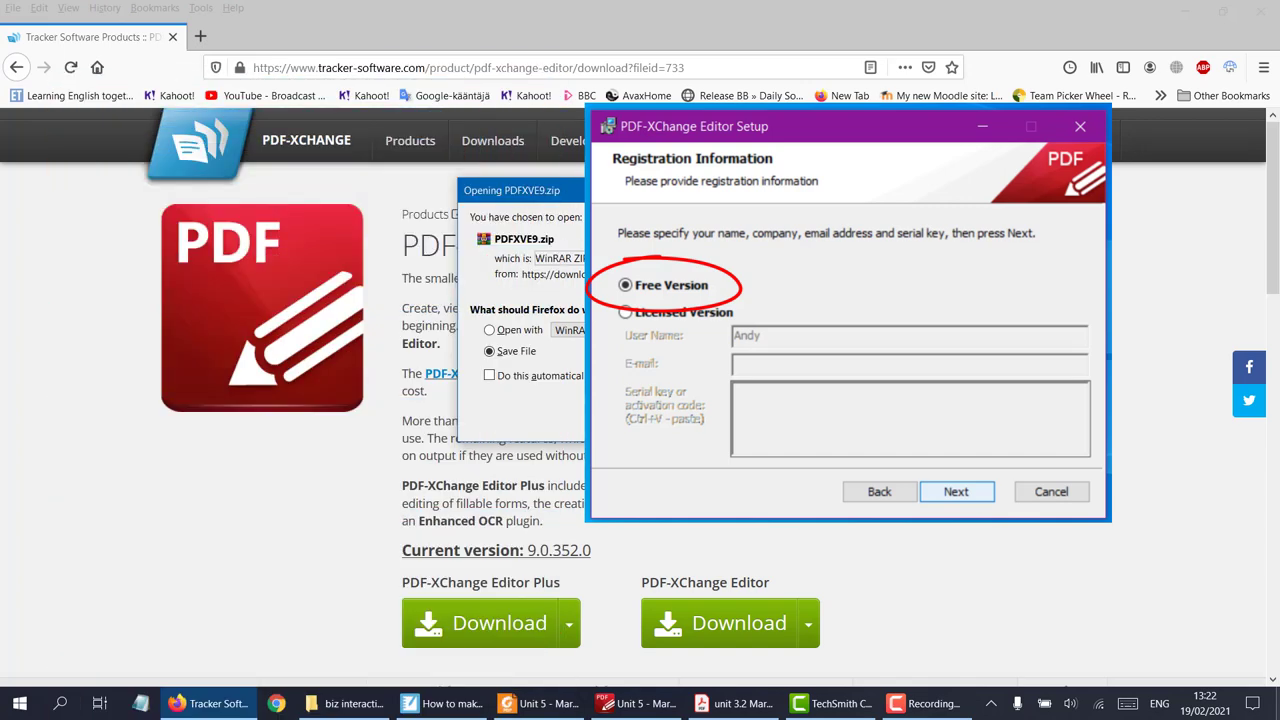
pyautogui.click(763, 420)
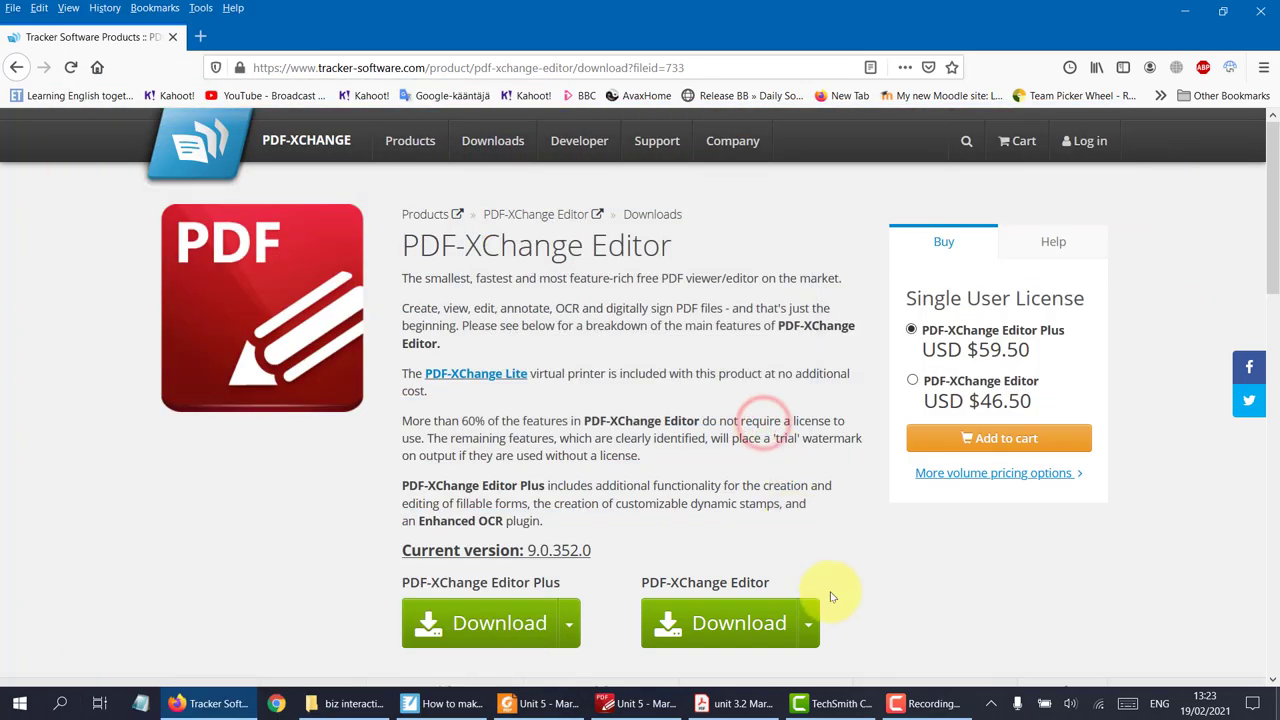
pyautogui.scroll(-3, 830, 597)
pyautogui.click(809, 456)
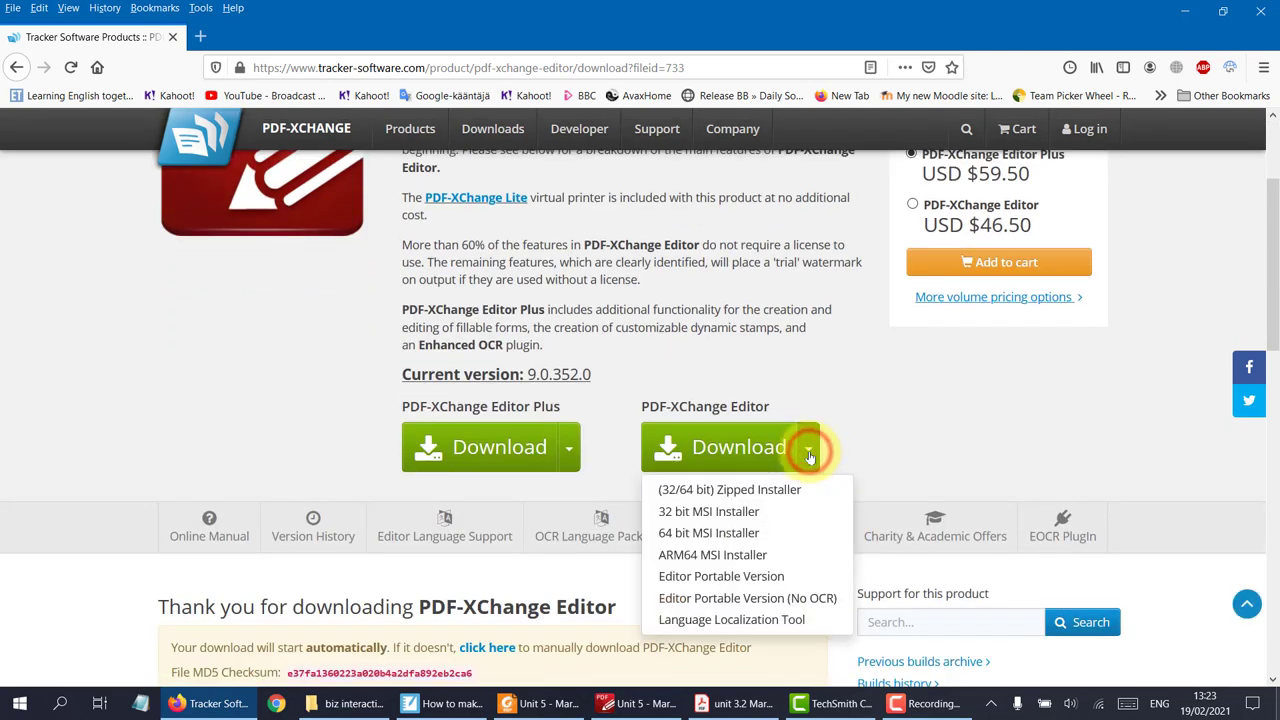
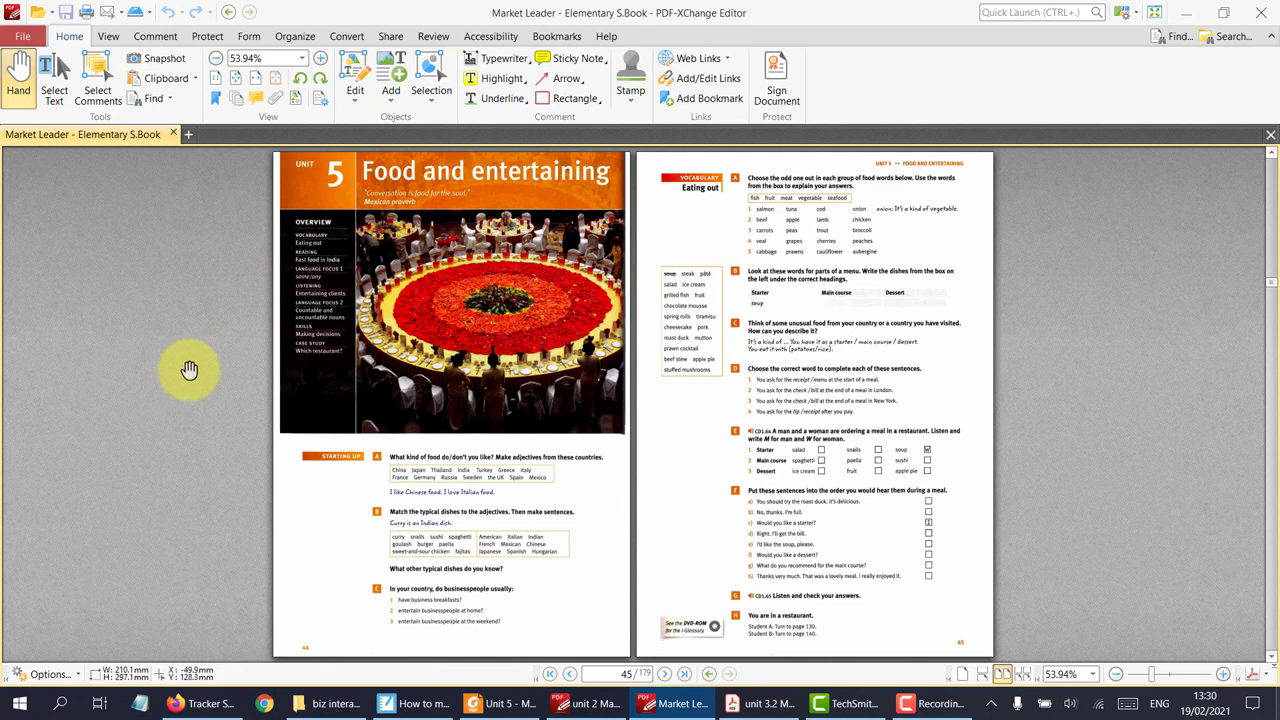
# - Following the interface notes board, switch PDF-XChange Editor to the classic toolbars and display the Market Leader book's page thumbnails
pyautogui.click(413, 703)
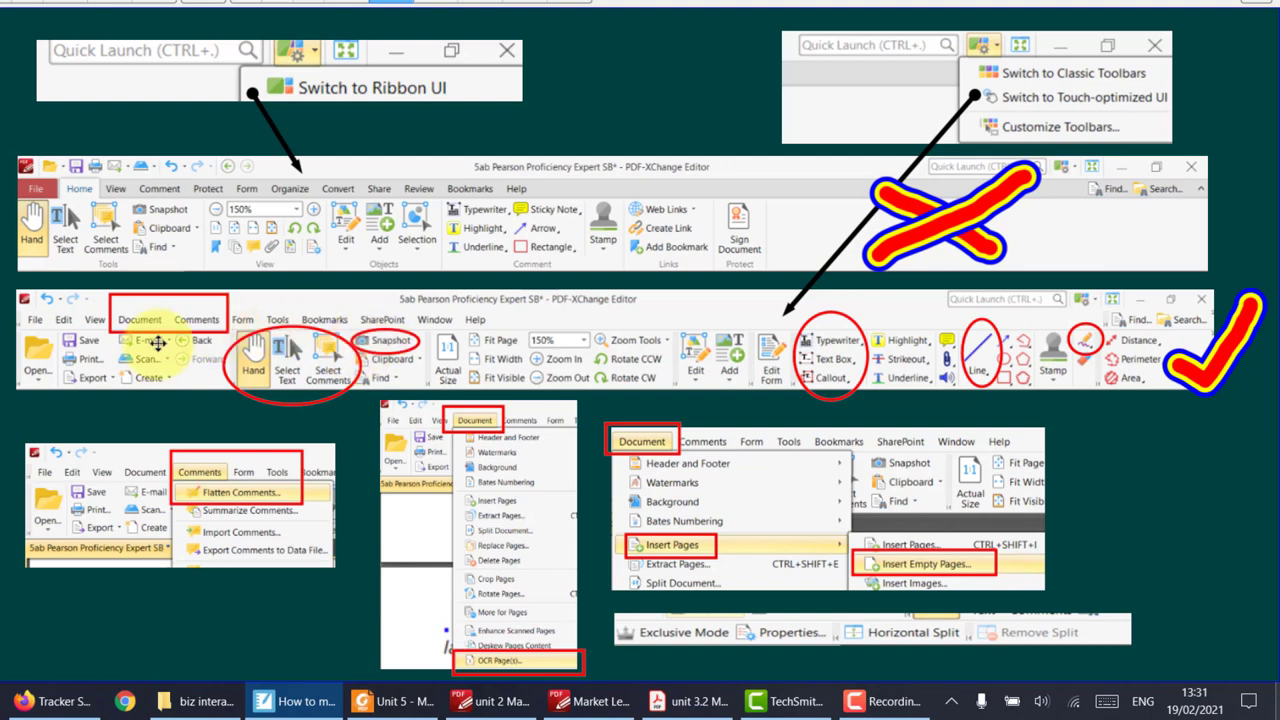
pyautogui.click(180, 480)
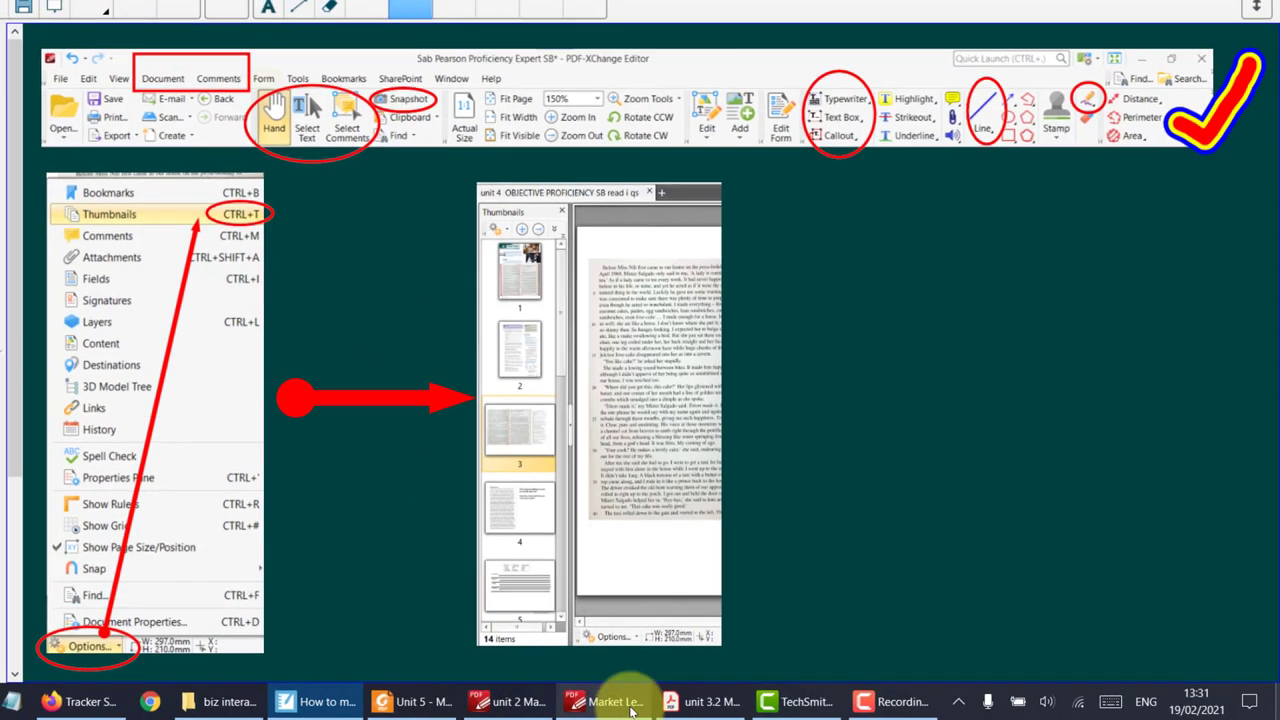
pyautogui.click(620, 700)
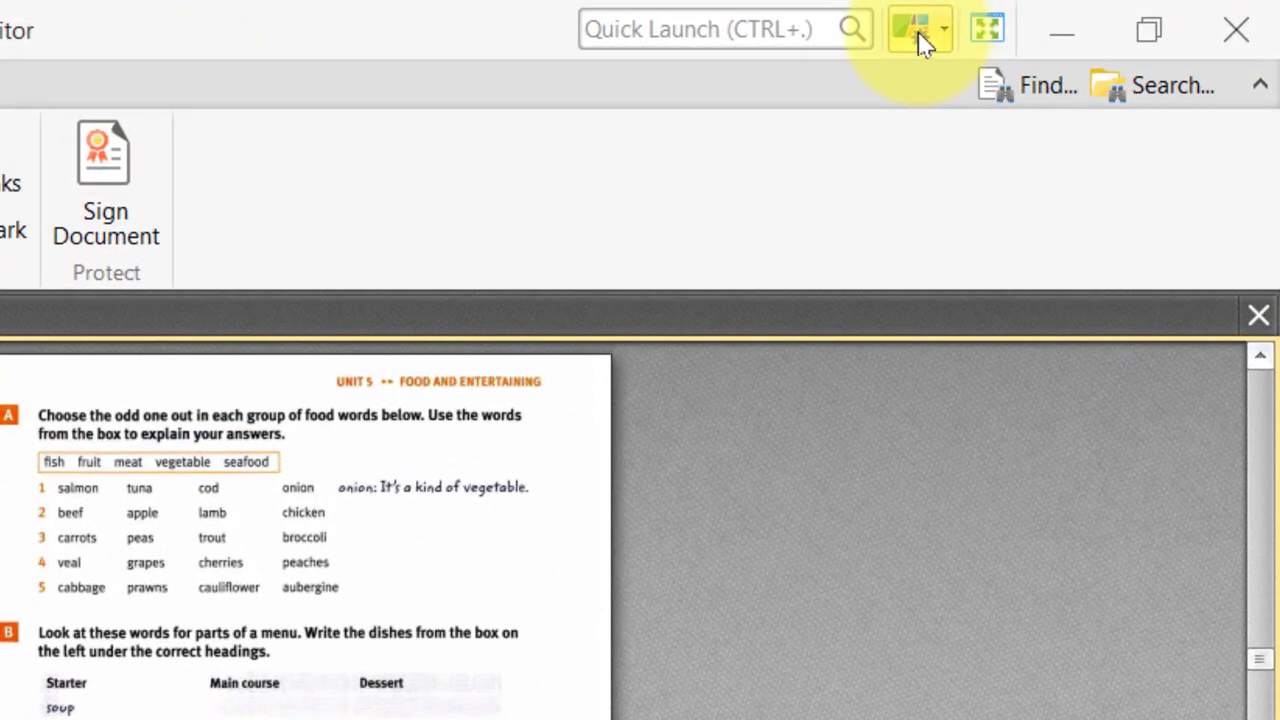
pyautogui.click(922, 42)
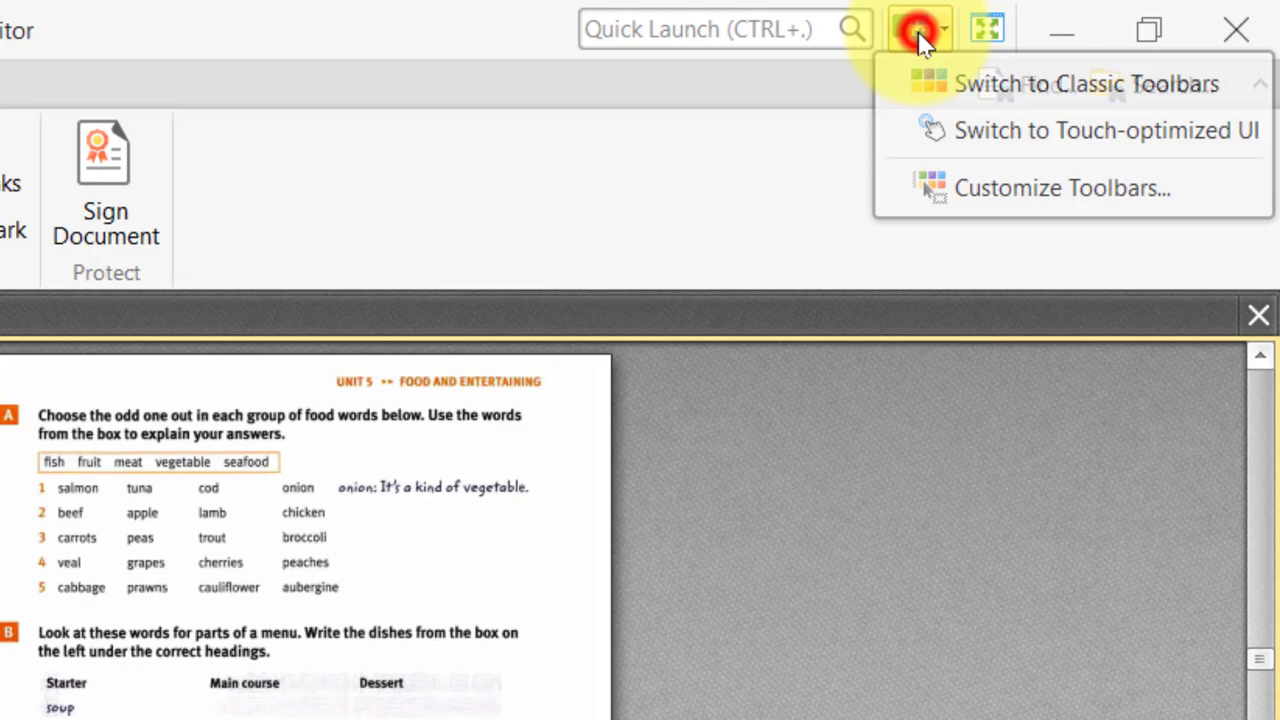
pyautogui.click(955, 85)
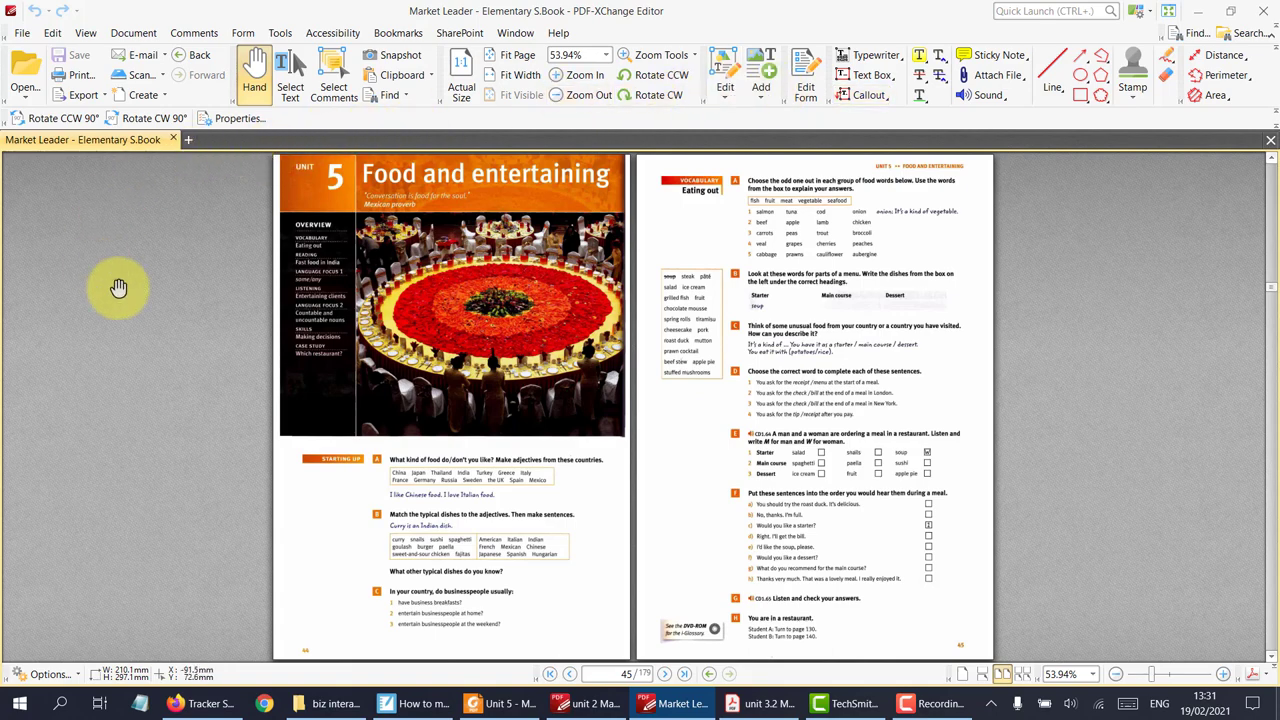
pyautogui.click(50, 675)
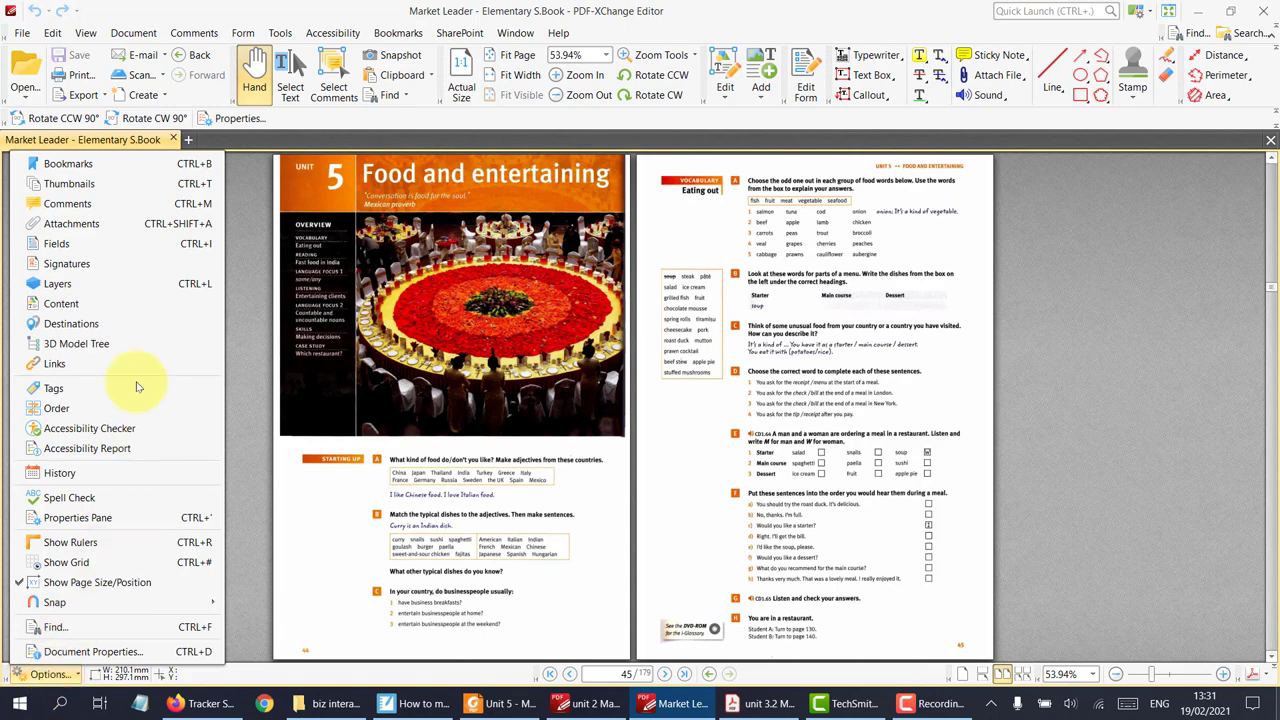
pyautogui.click(85, 183)
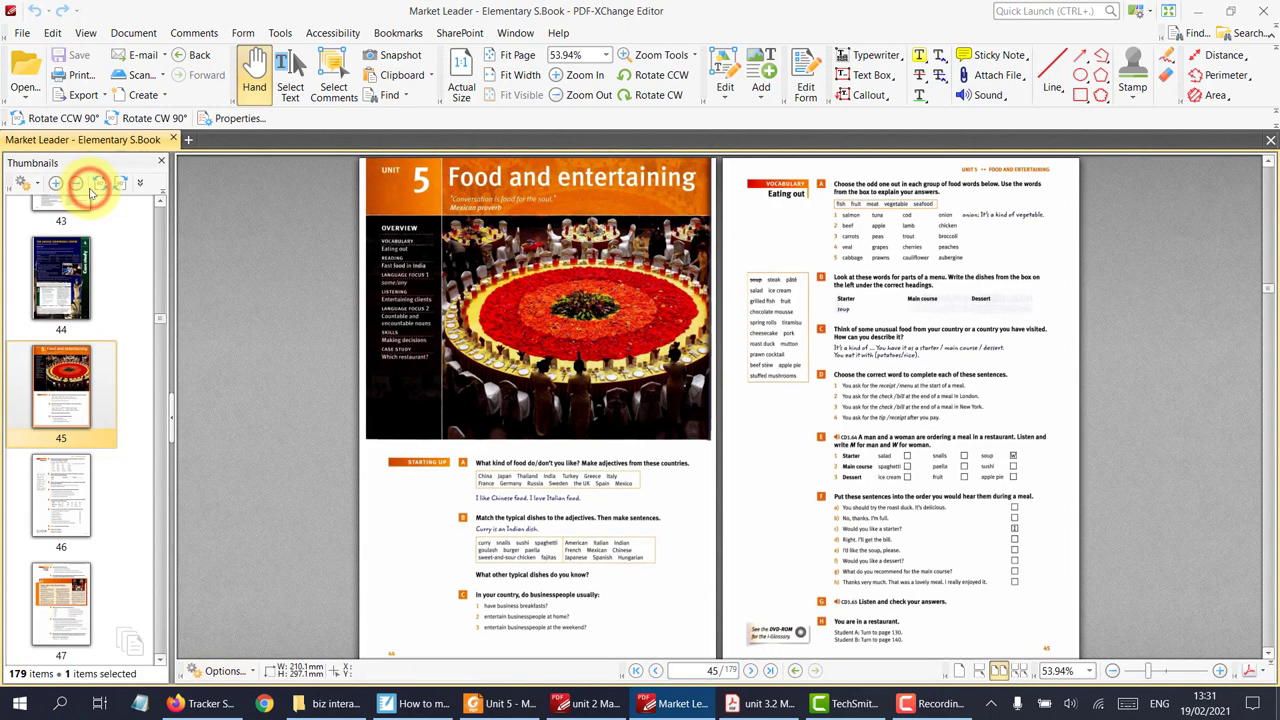
# - Select the thumbnails of pages 45 to 52, covering Unit 5, in the Market Leader book
pyautogui.click(98, 384)
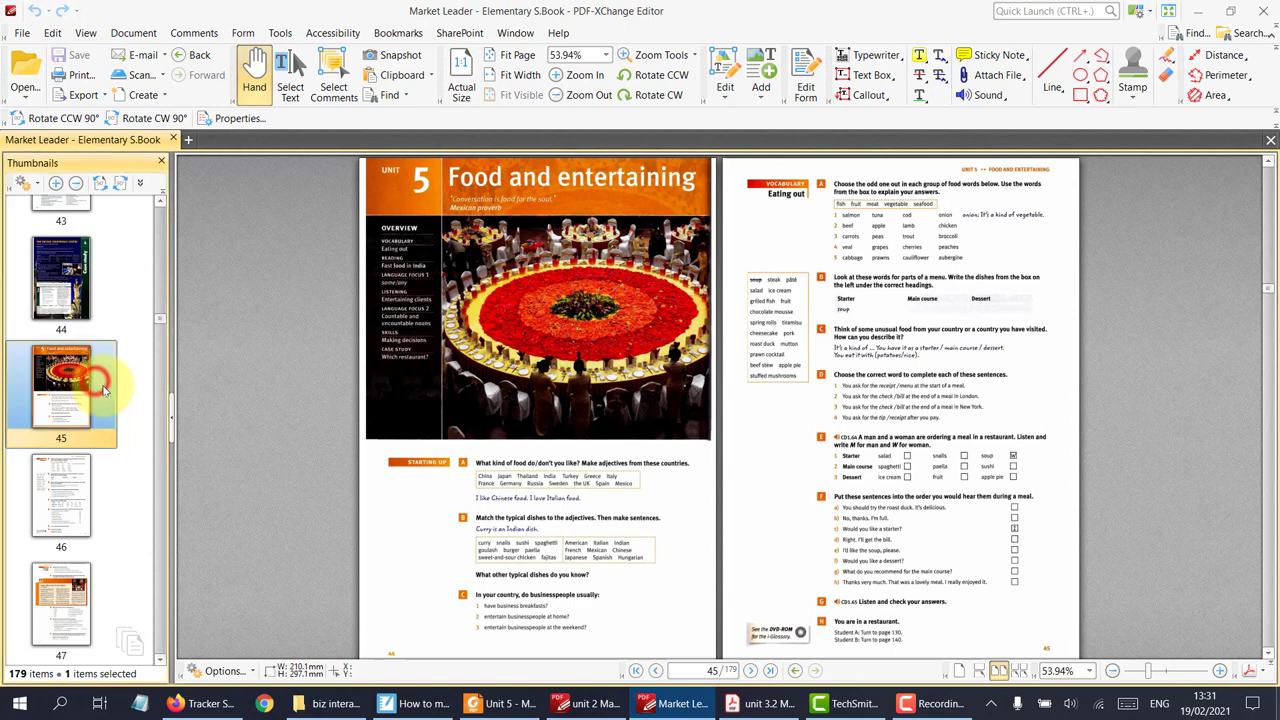
pyautogui.scroll(-1, 110, 392)
pyautogui.scroll(-12, 110, 390)
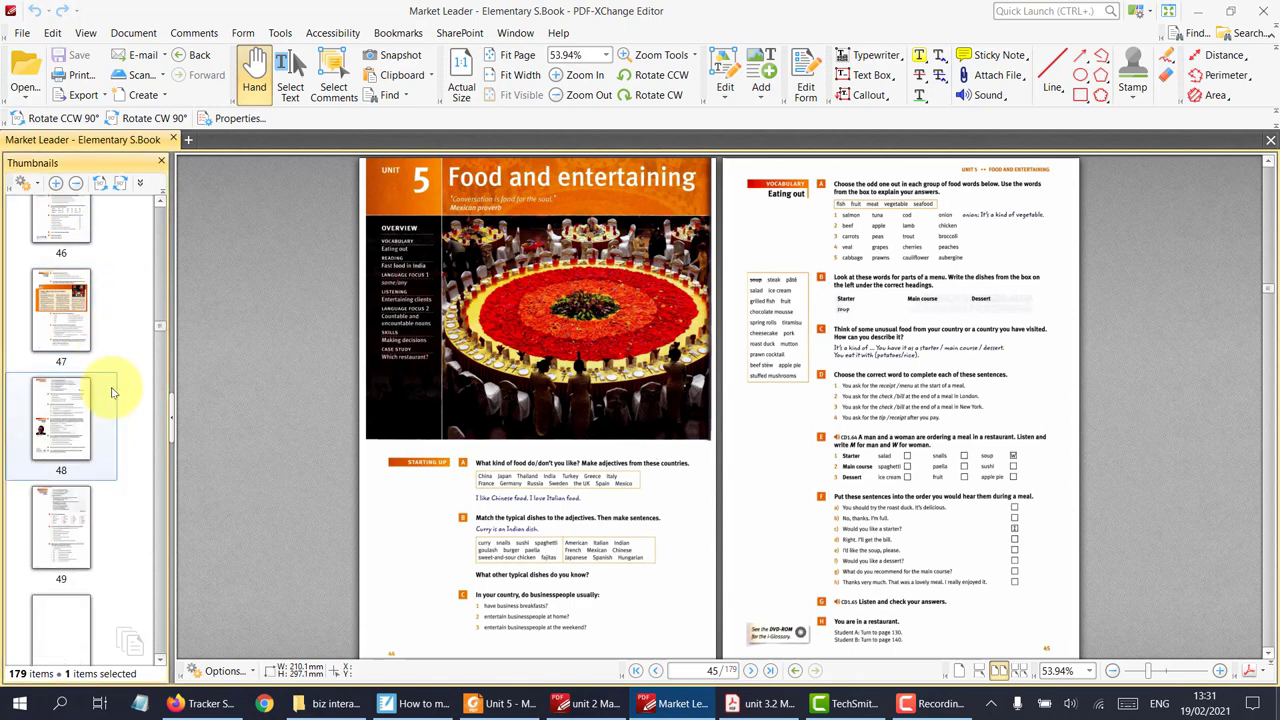
pyautogui.scroll(-3, 112, 385)
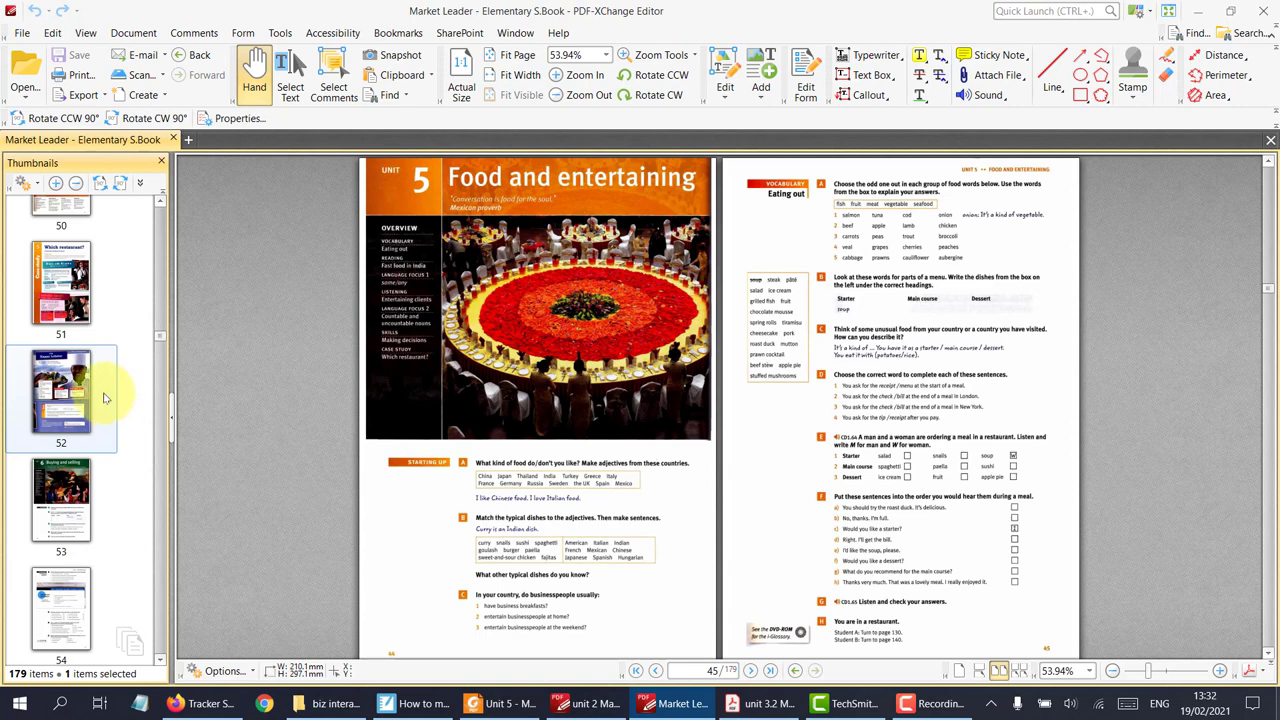
pyautogui.keyDown('shift'); pyautogui.click(103, 398); pyautogui.keyUp('shift')
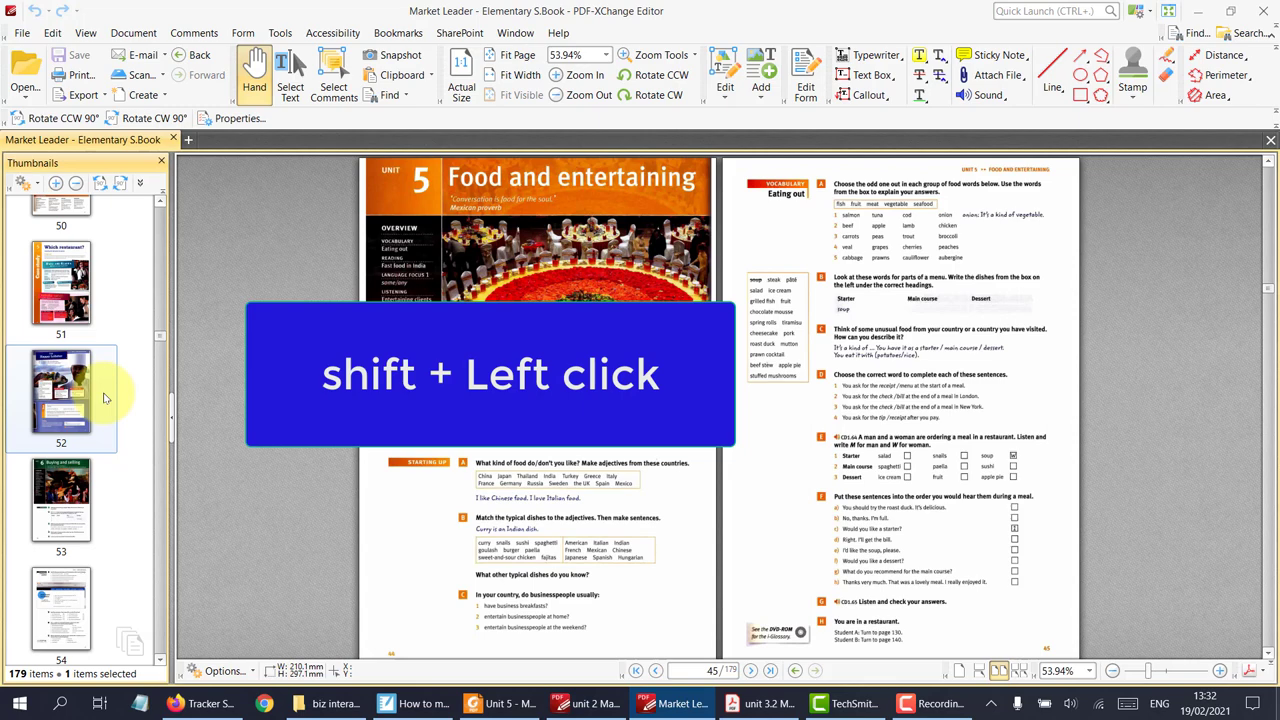
pyautogui.keyDown('shift'); pyautogui.click(99, 390); pyautogui.keyUp('shift')
pyautogui.scroll(4, 129, 392)
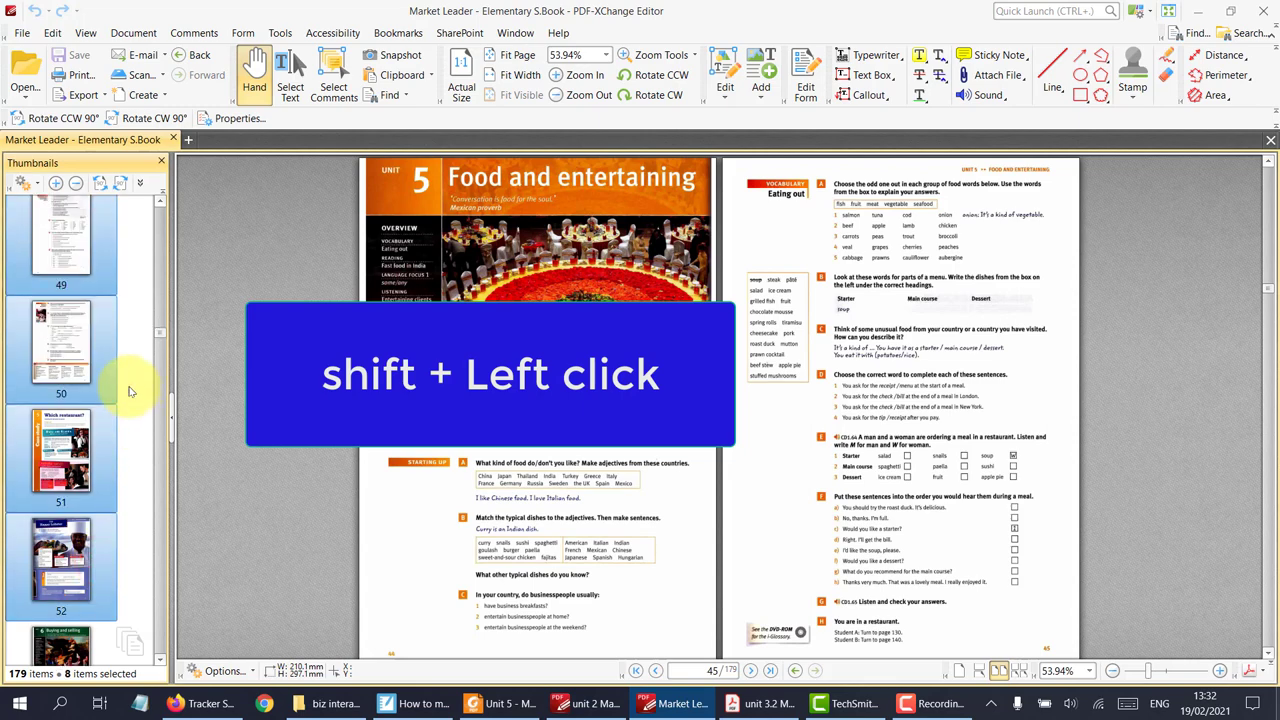
pyautogui.scroll(12, 129, 392)
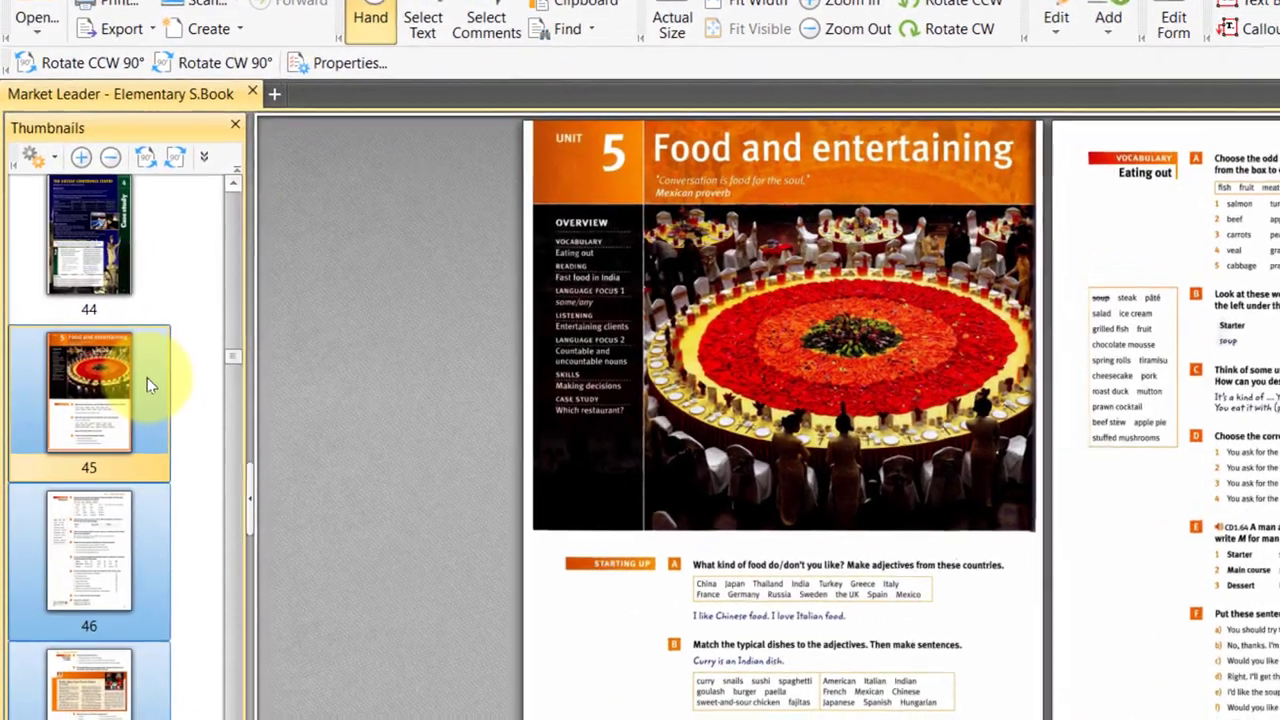
# - Extract all the selected pages to one PDF file in the Documents folder, accepting use of the feature in evaluation mode
pyautogui.rightClick(101, 340)
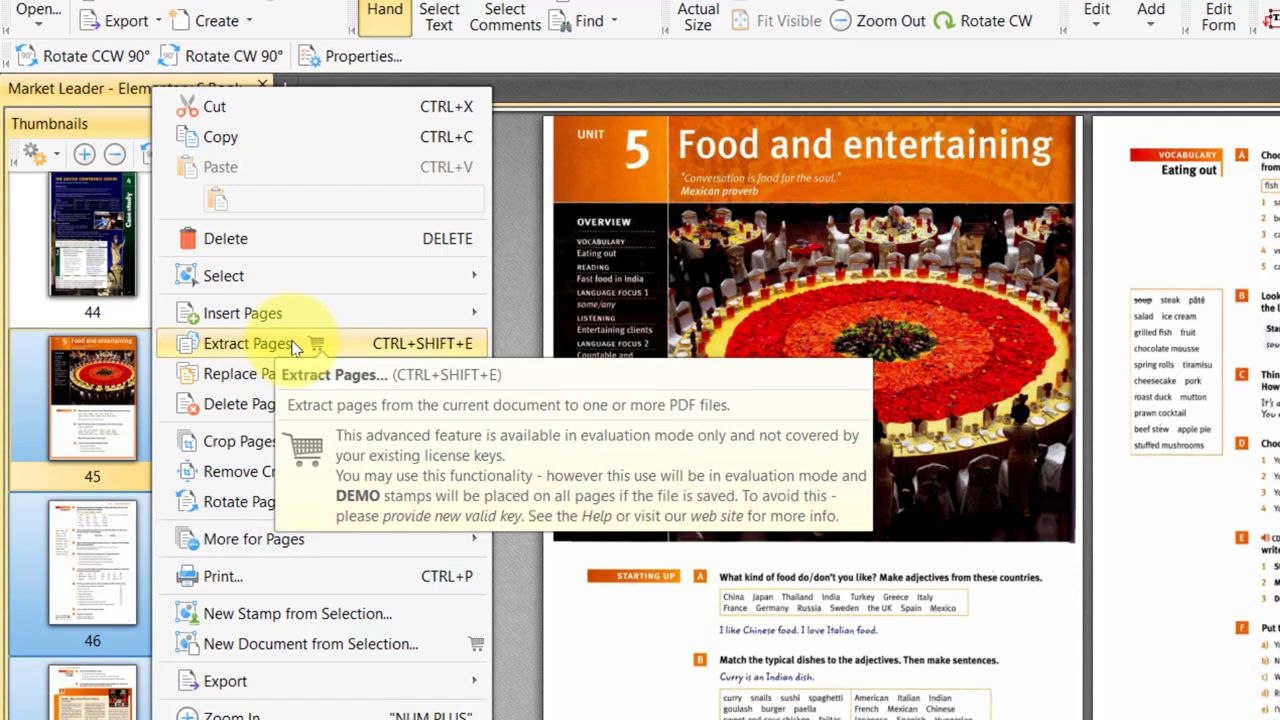
pyautogui.click(294, 345)
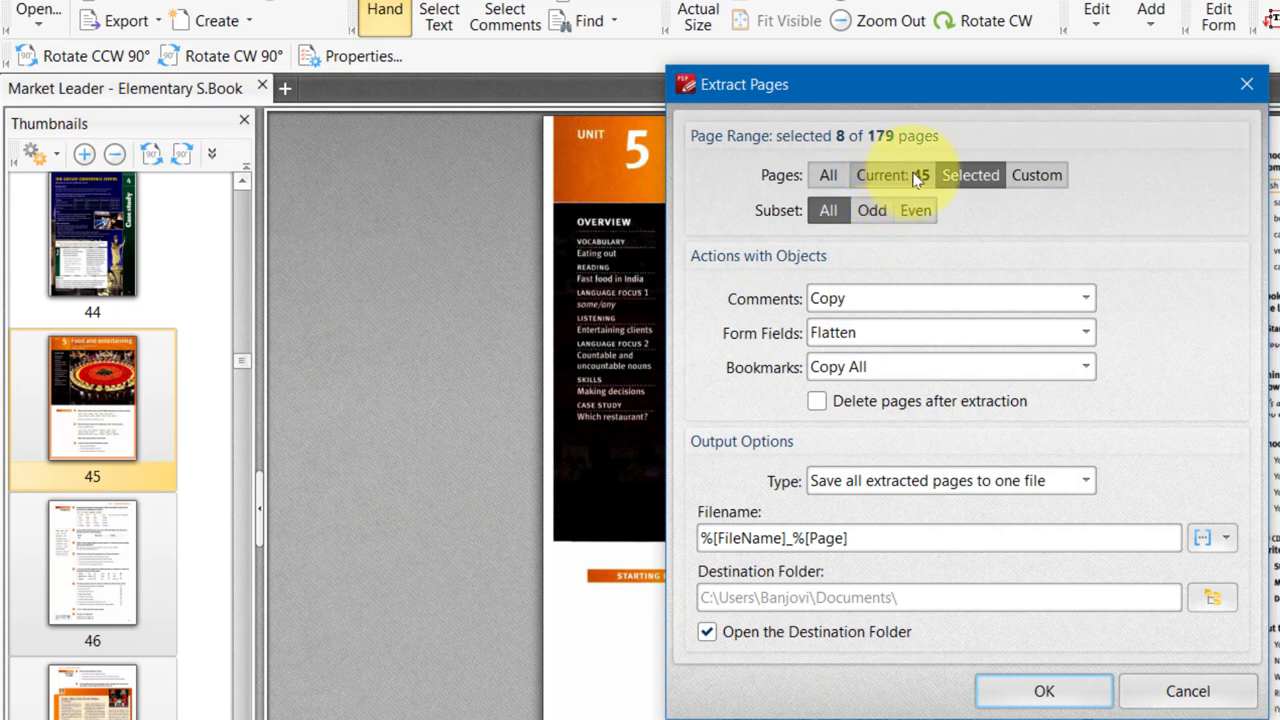
pyautogui.click(830, 212)
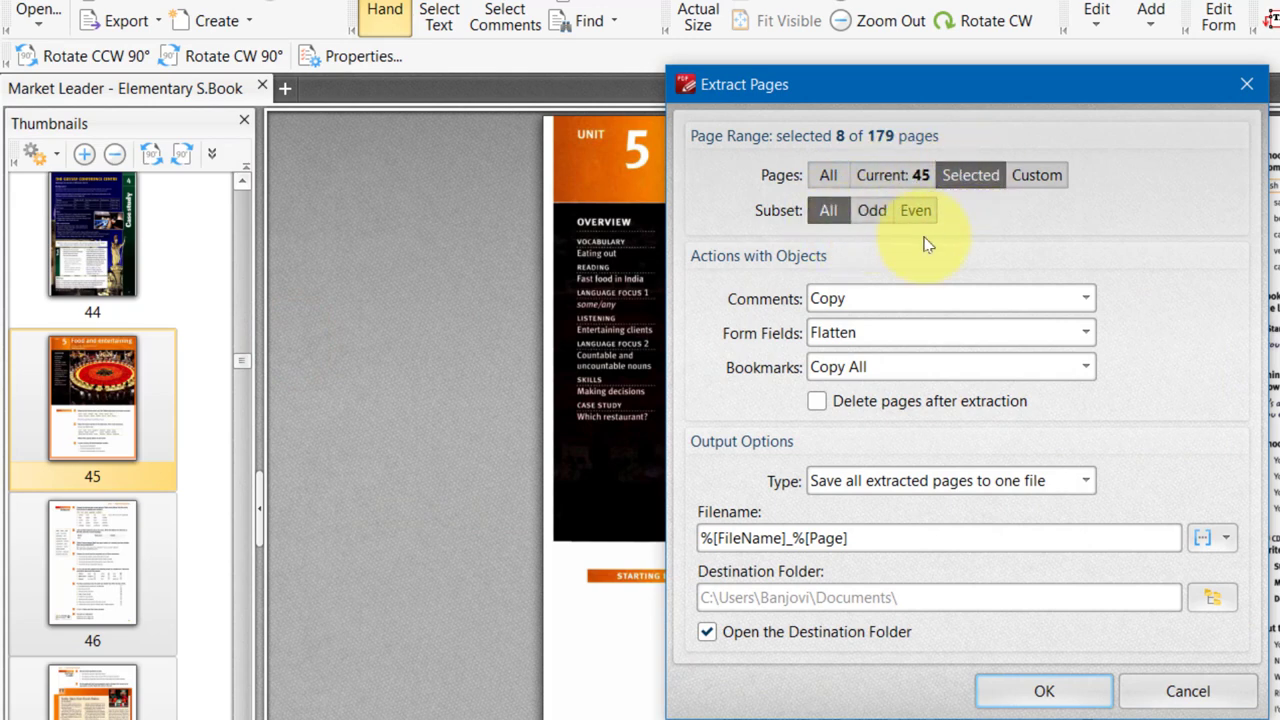
pyautogui.click(1030, 693)
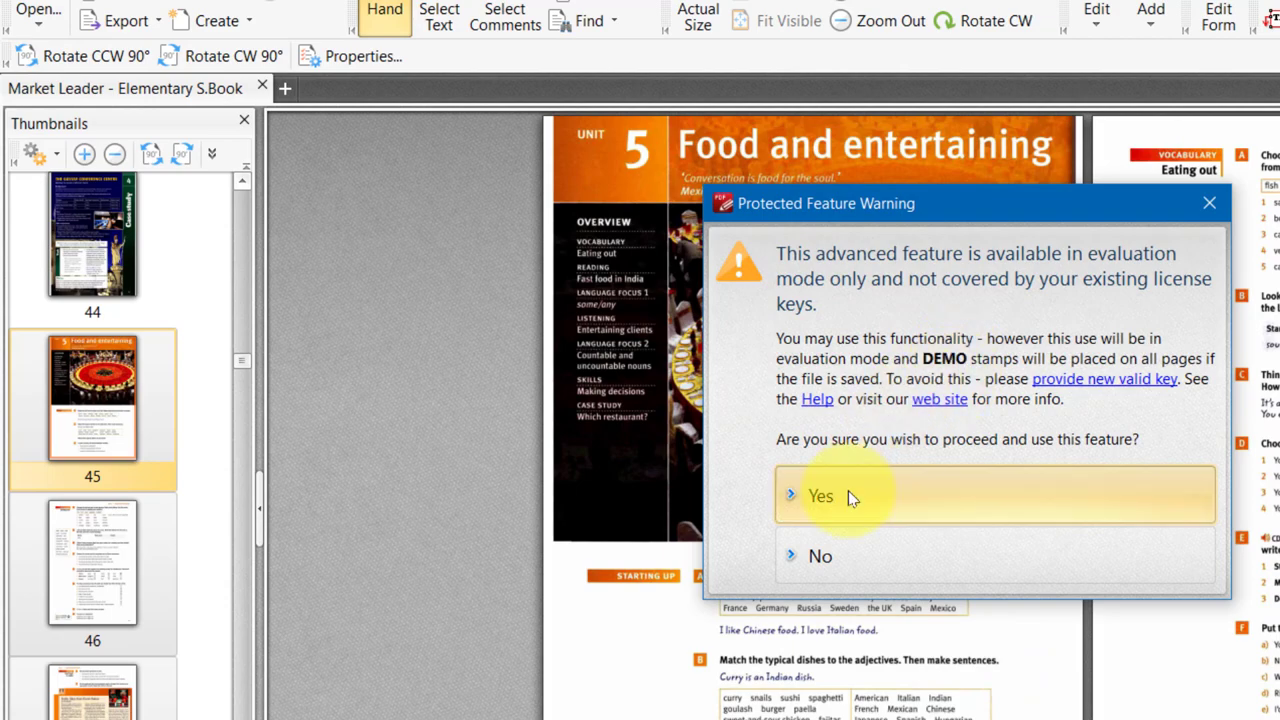
pyautogui.click(856, 493)
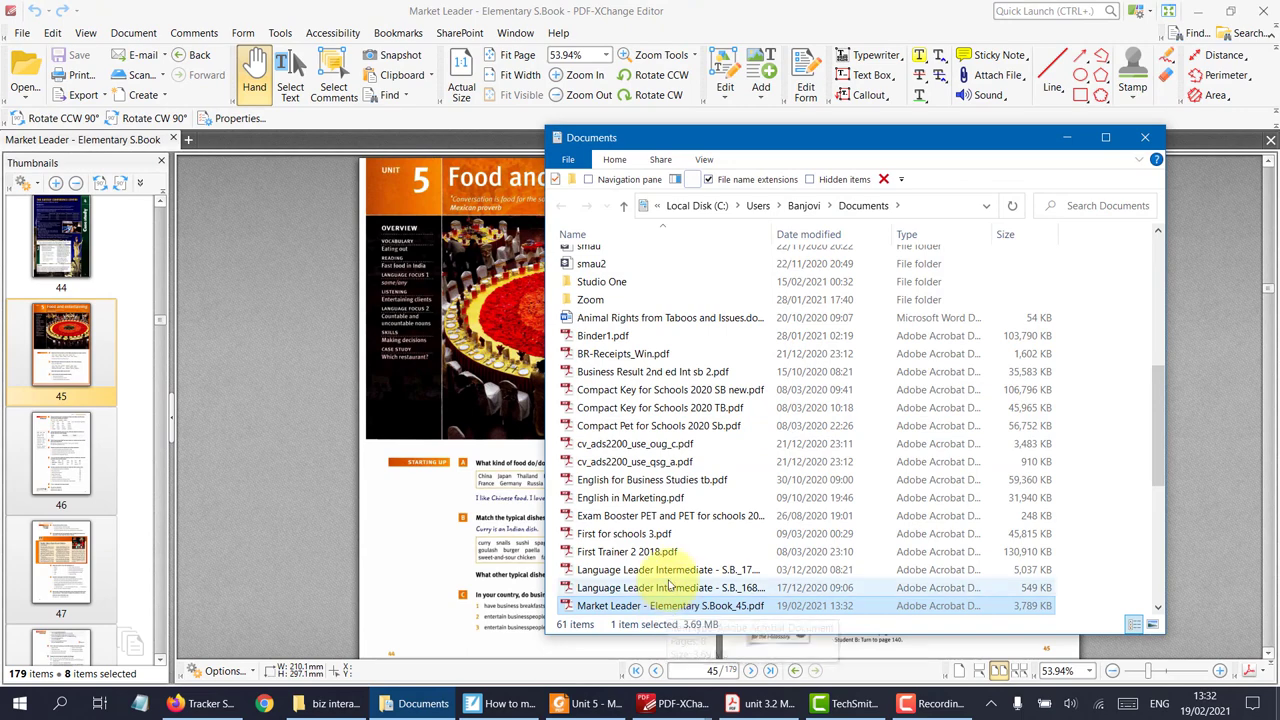
# - Open the extracted Market Leader - Elementary S.Book_45.pdf in the editor and display the Starting Up exercises on page 1 at 125%
pyautogui.scroll(-1, 668, 608)
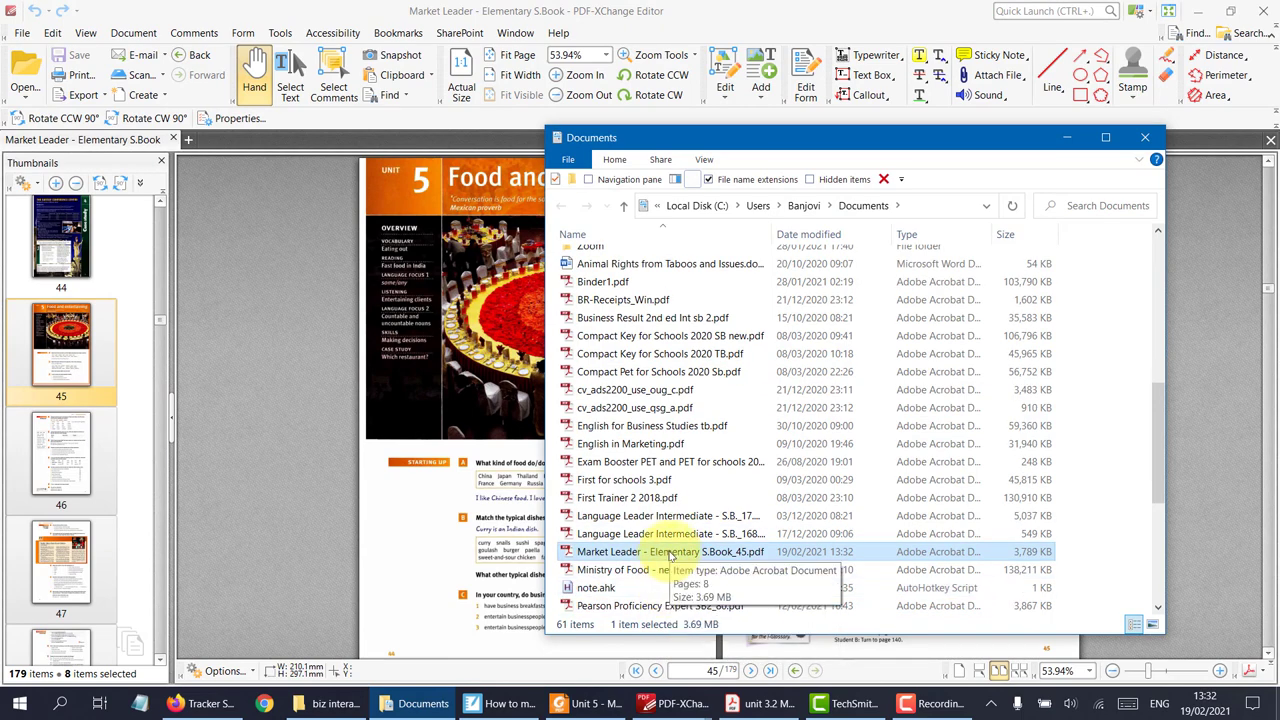
pyautogui.moveTo(668, 551); pyautogui.dragTo(309, 436)
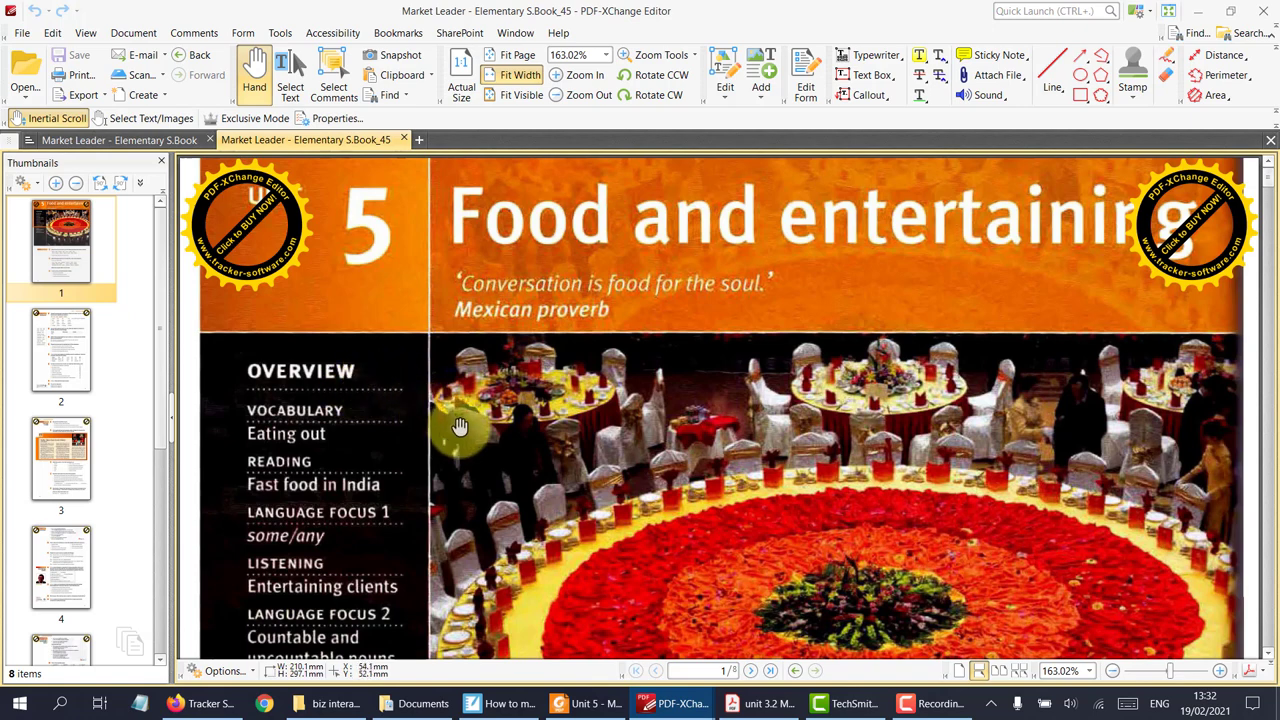
pyautogui.click(703, 670)
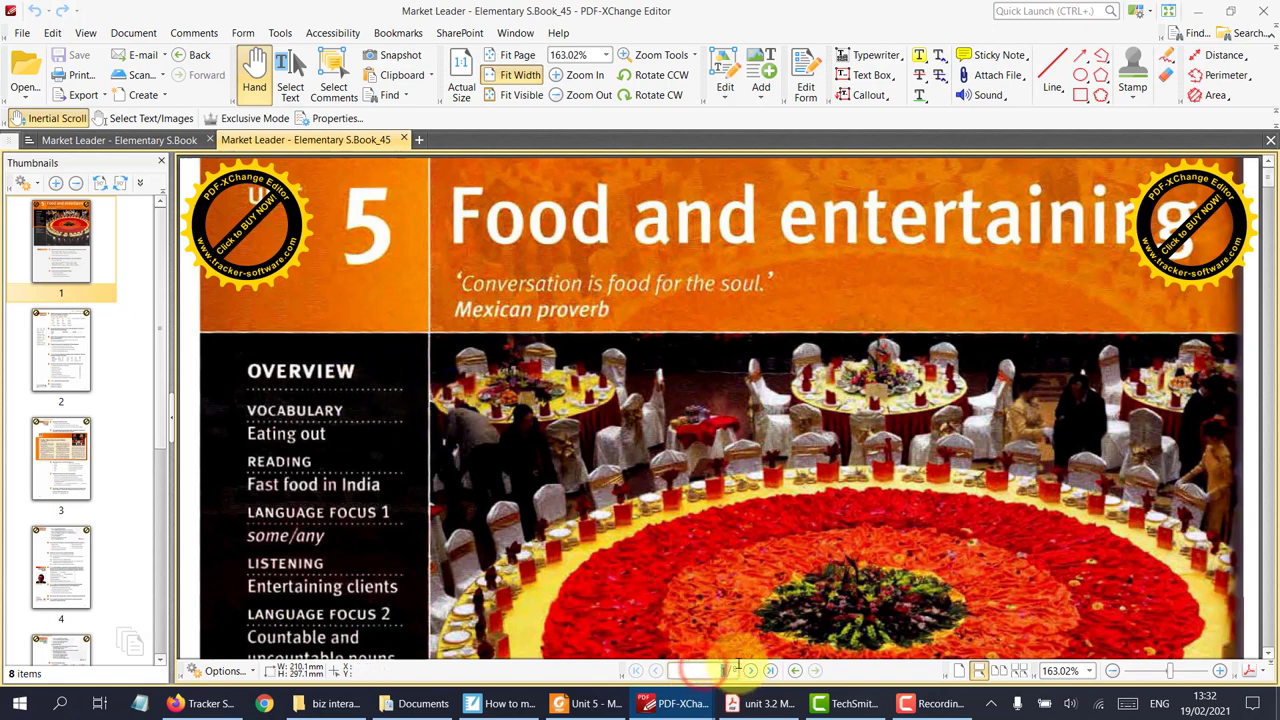
pyautogui.moveTo(164, 357)
pyautogui.mouseDown()
pyautogui.moveTo(143, 594)
pyautogui.moveTo(143, 357)
pyautogui.mouseUp()
pyautogui.scroll(-10, 214, 277)
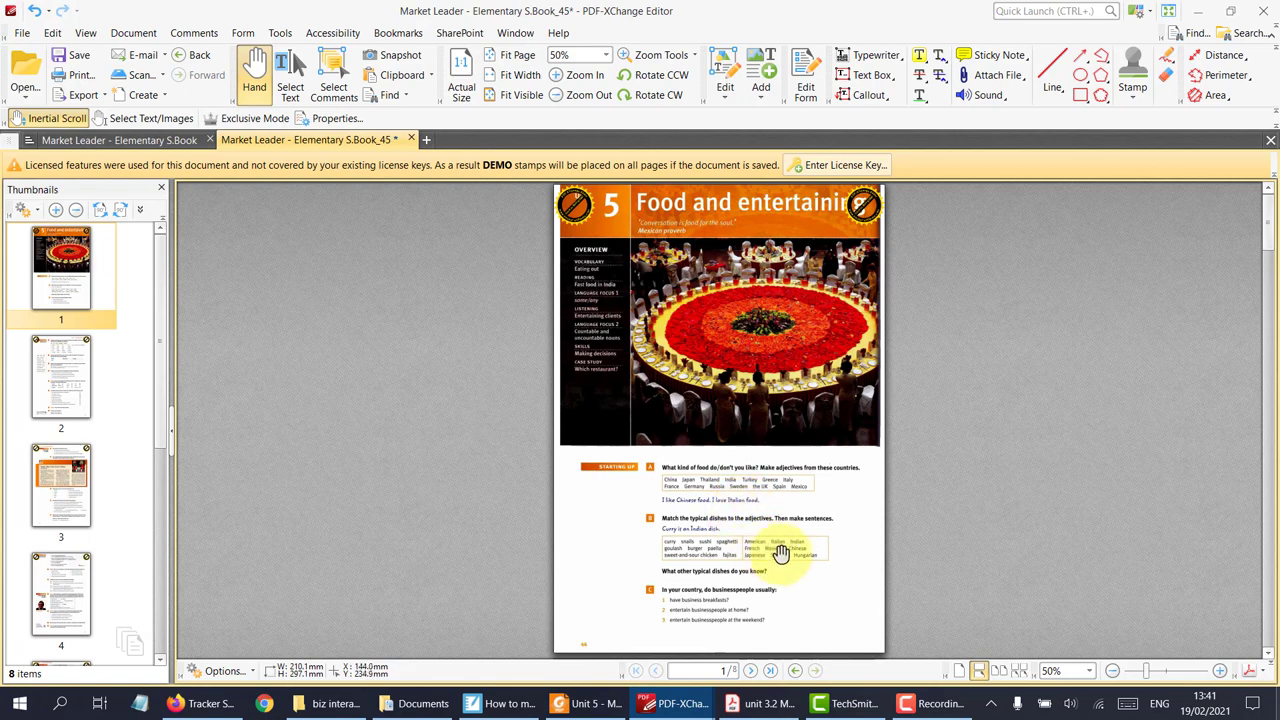
pyautogui.scroll(4, 724, 555)
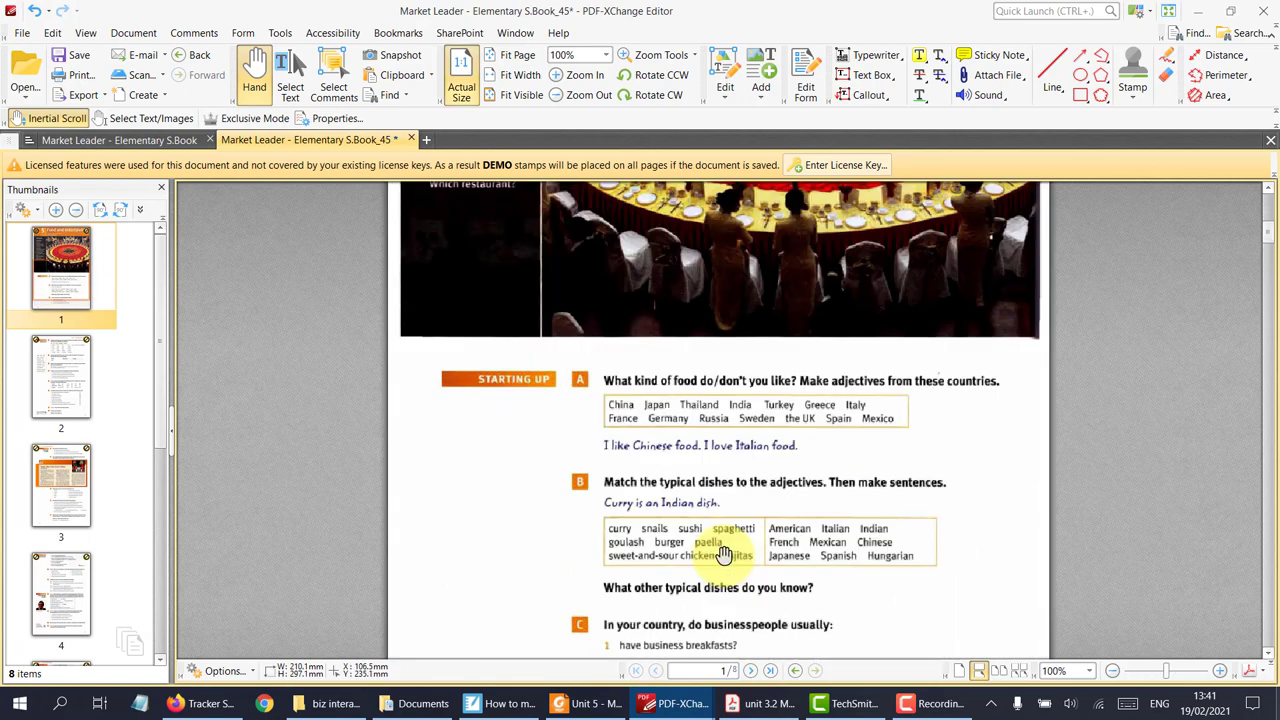
pyautogui.moveTo(703, 510); pyautogui.dragTo(687, 414)
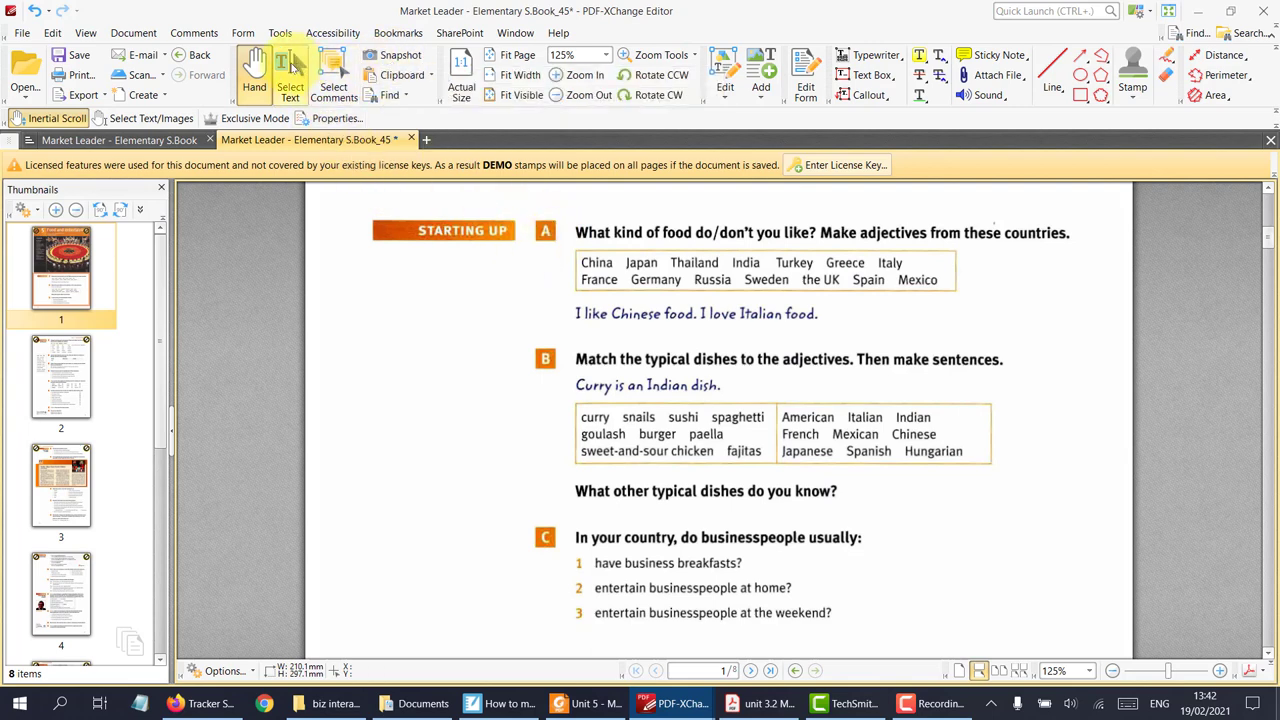
# - Check whether exercise A's country list can be selected as text, and clear the selection
pyautogui.click(290, 64)
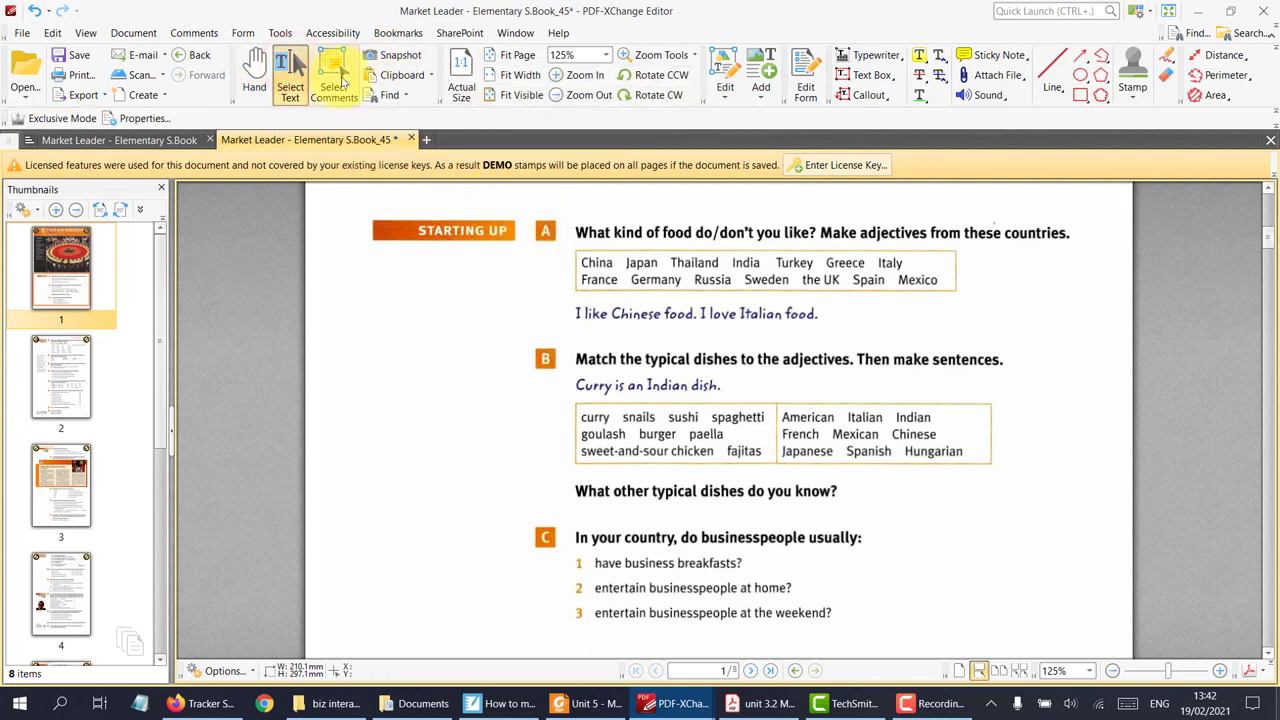
pyautogui.click(289, 63)
pyautogui.moveTo(581, 260); pyautogui.dragTo(934, 282)
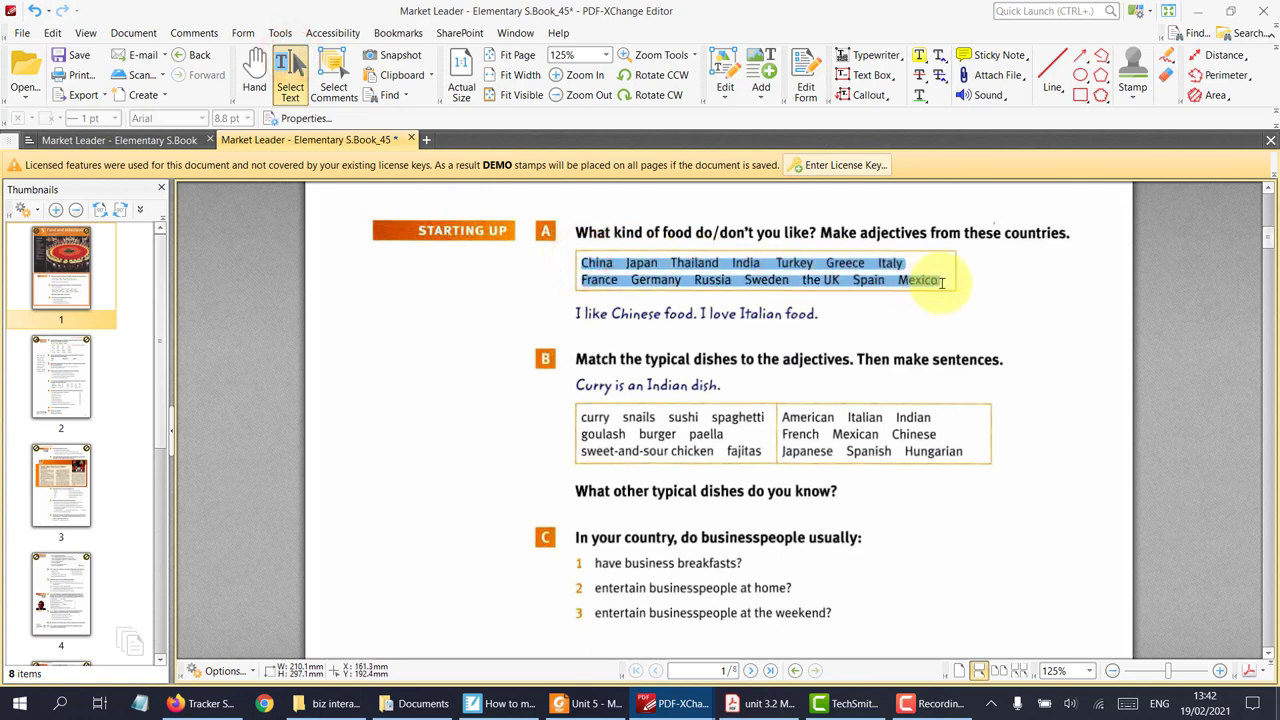
pyautogui.click(752, 273)
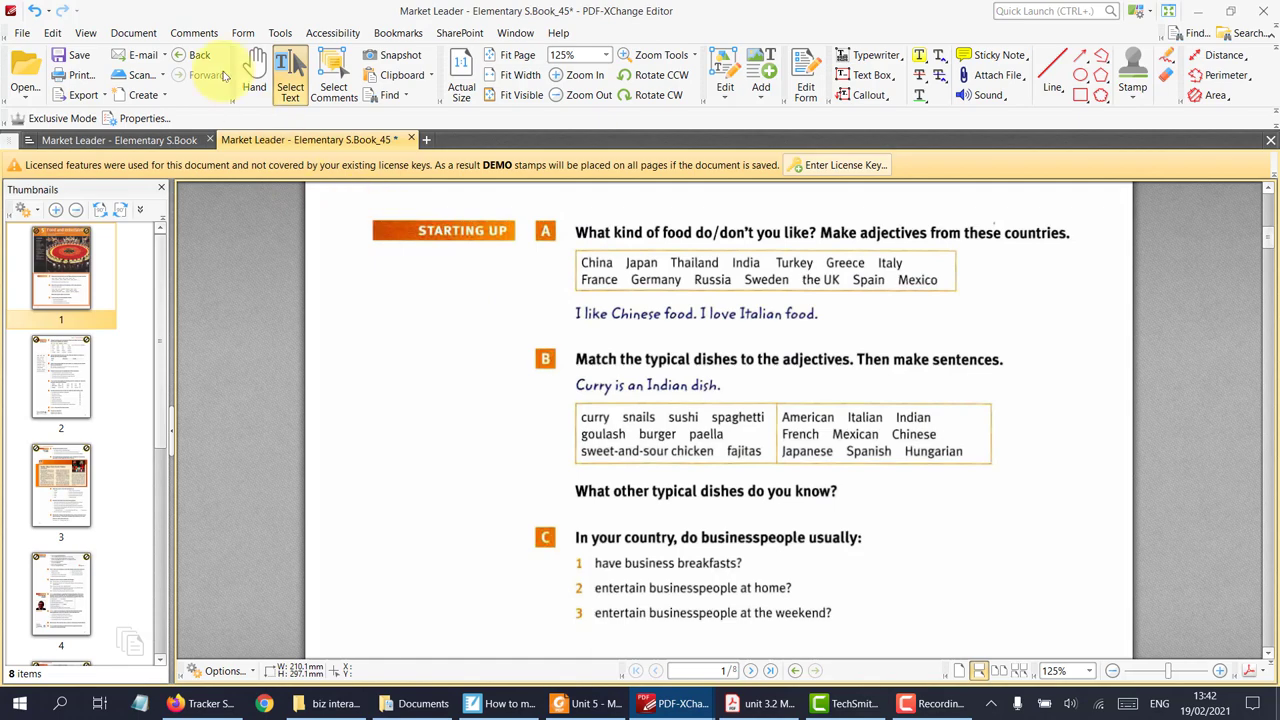
# - Run OCR on current page 1 in English with automatic accuracy and Searchable Image output
pyautogui.click(141, 34)
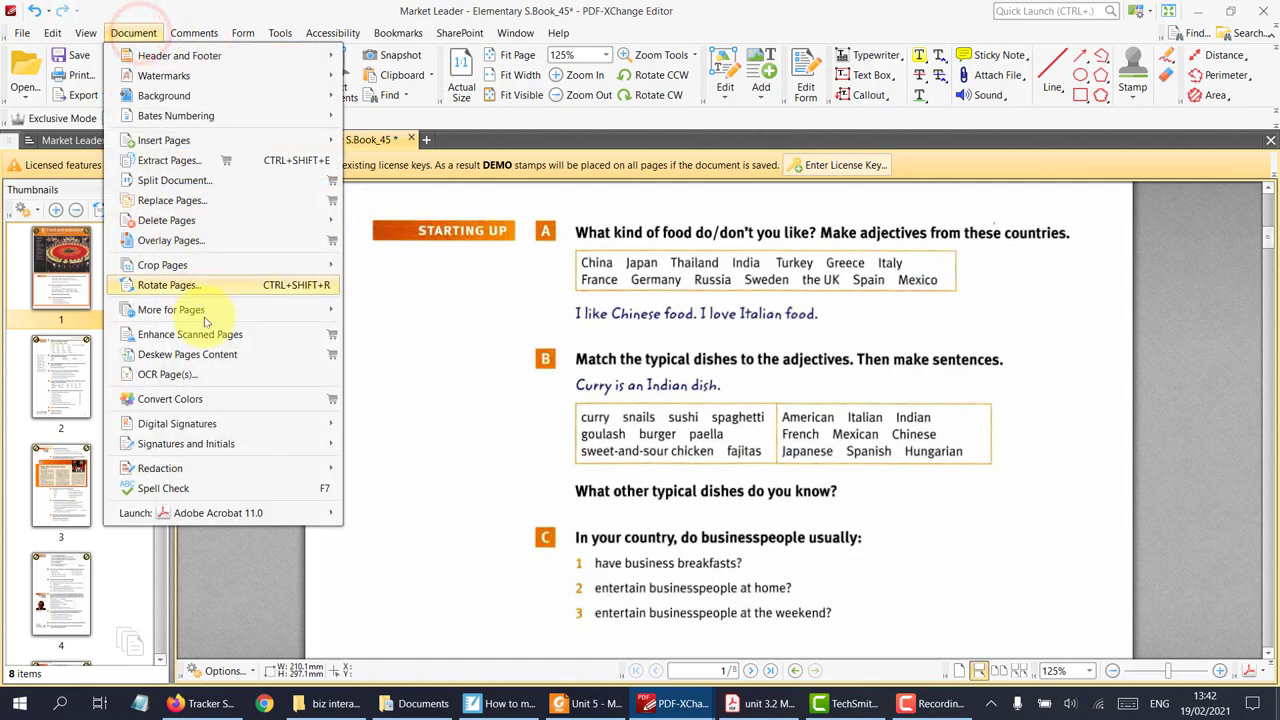
pyautogui.click(172, 377)
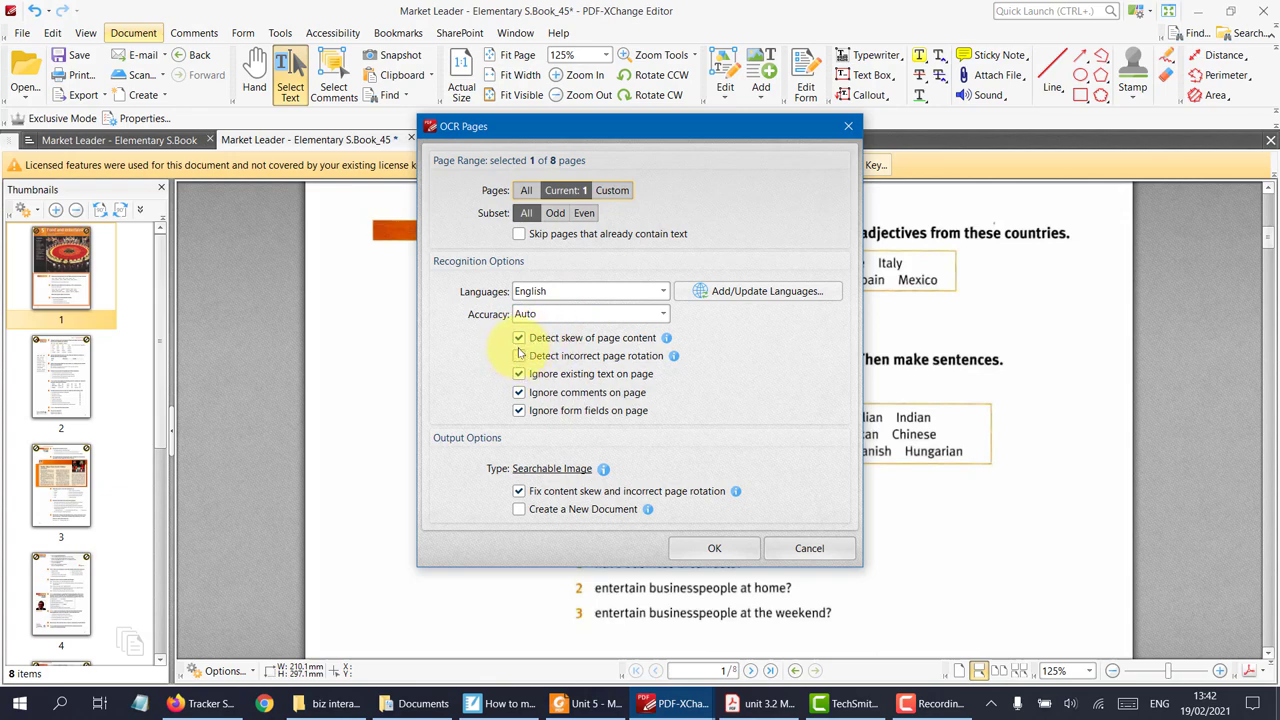
pyautogui.click(700, 551)
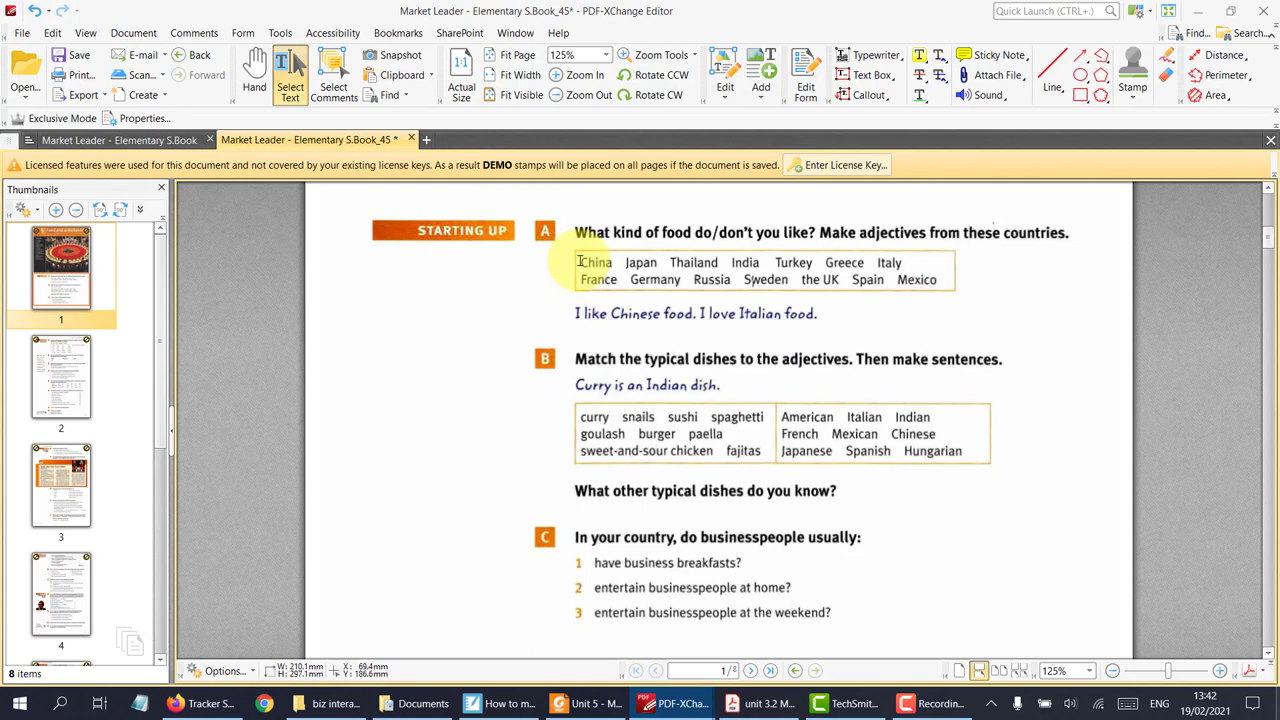
# - Copy the country list, from China to Mexico, in exercise A on page 1
pyautogui.moveTo(579, 262); pyautogui.dragTo(940, 279)
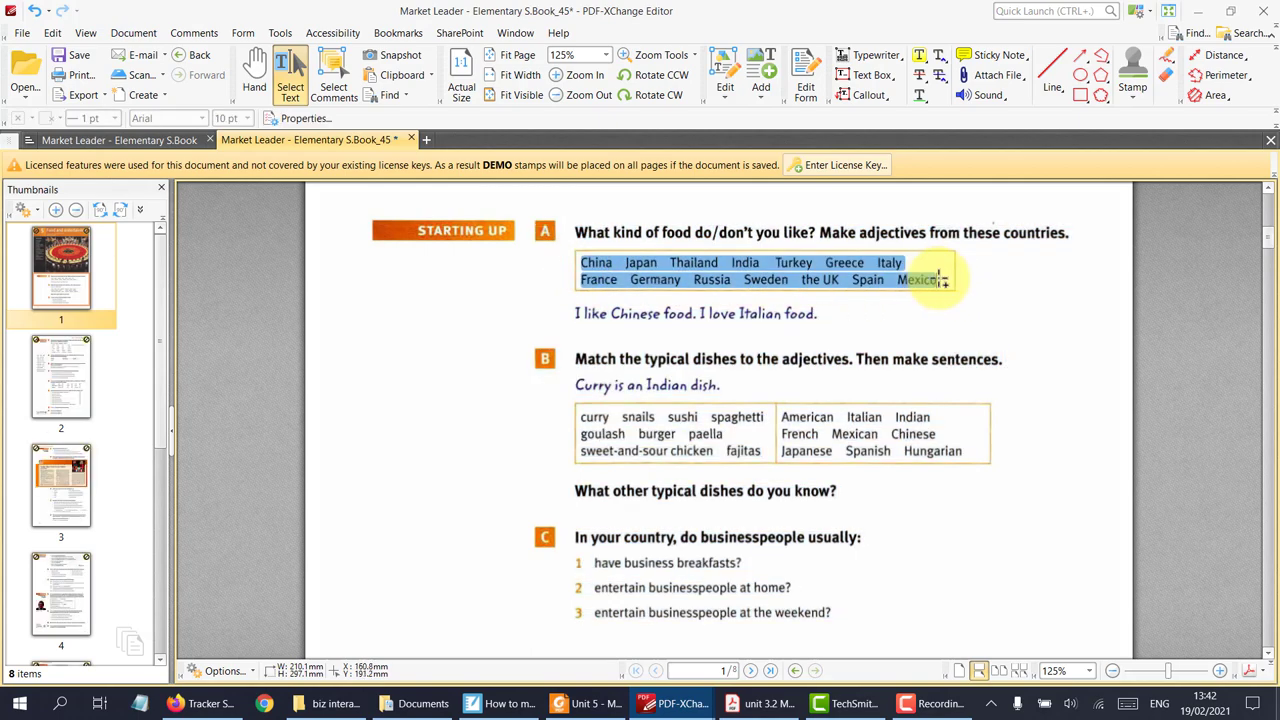
pyautogui.hotkey('ctrl', 'c')
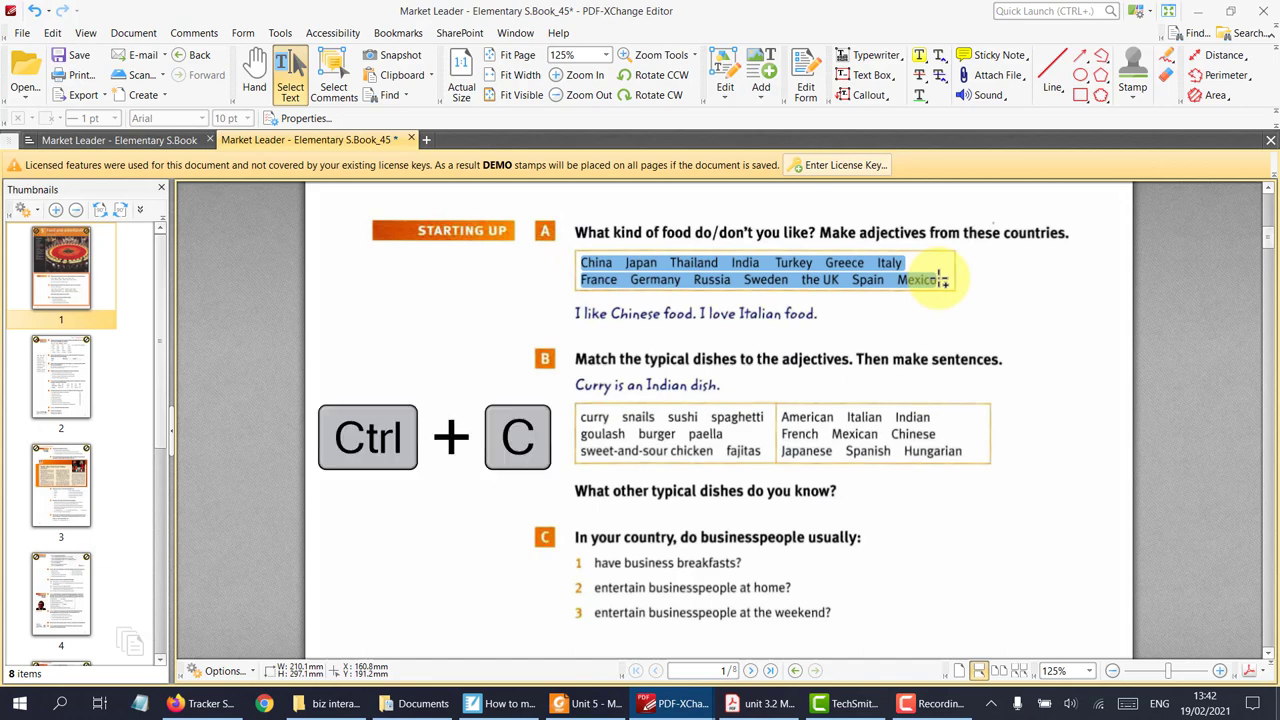
pyautogui.rightClick(862, 262)
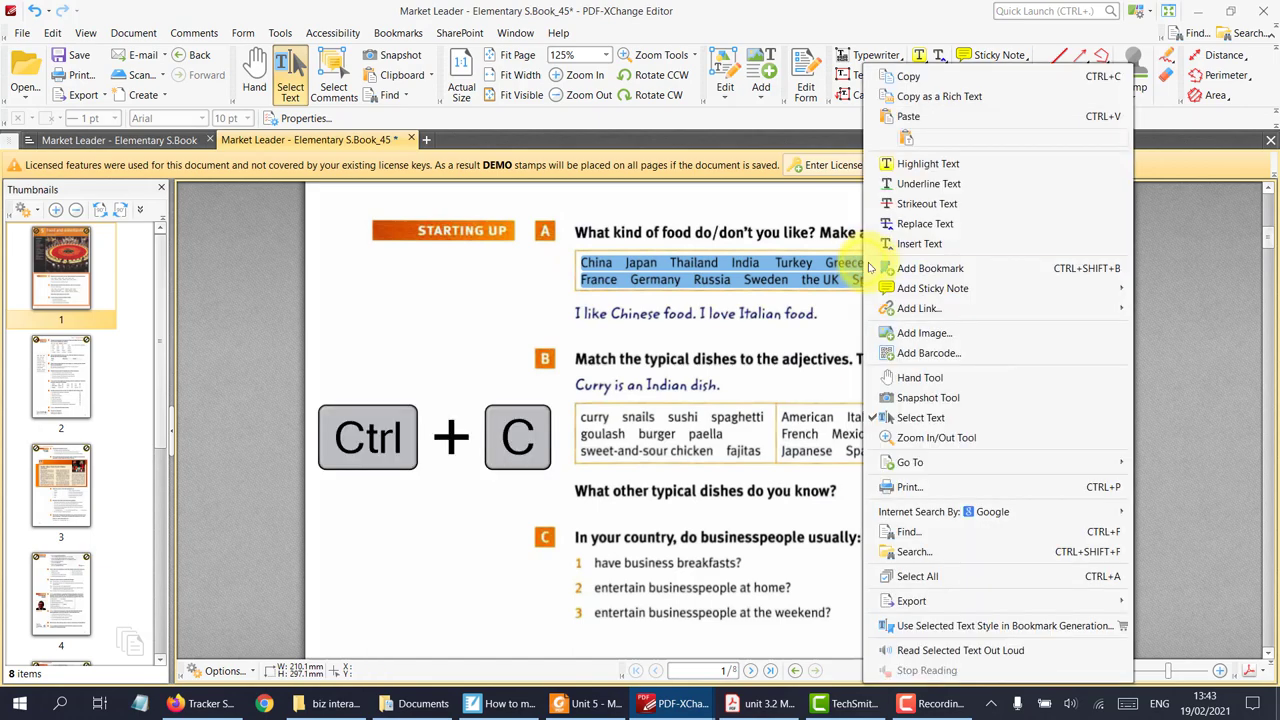
pyautogui.click(905, 77)
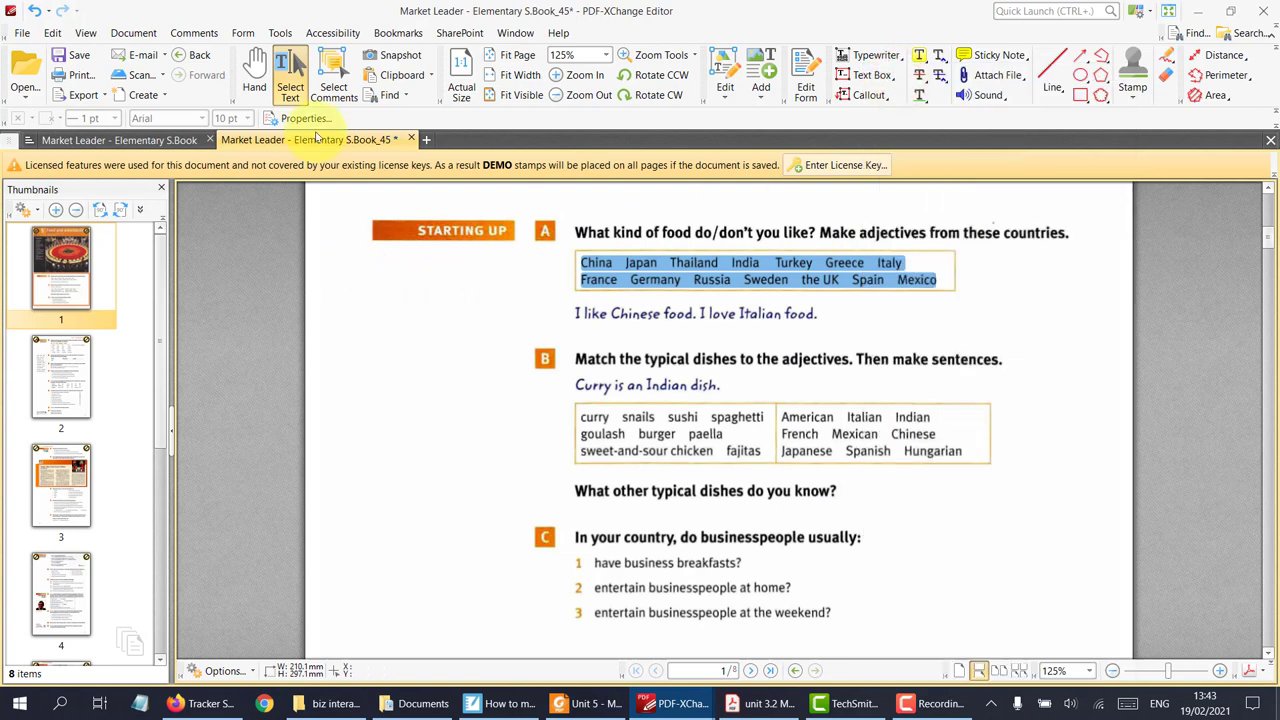
# - Paste the copied country list onto page 1 as a text box and place it just below exercise A's example sentence
pyautogui.click(255, 62)
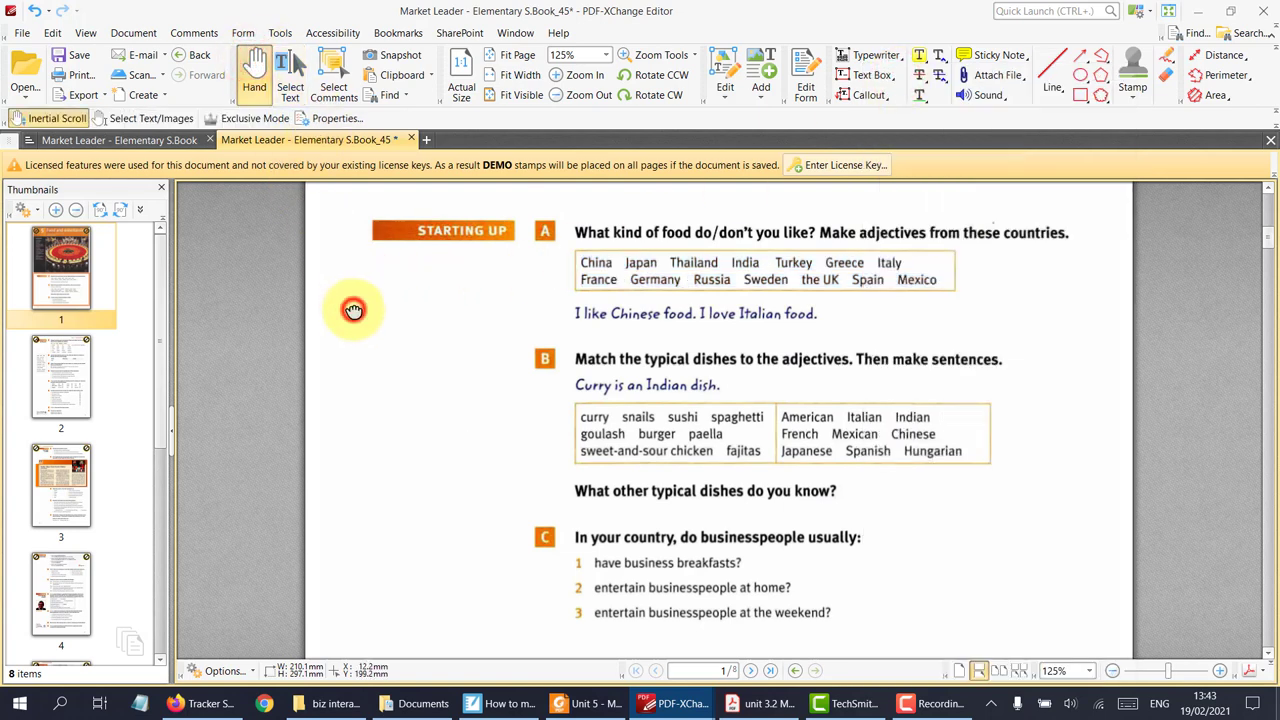
pyautogui.hotkey('ctrl', 'v')
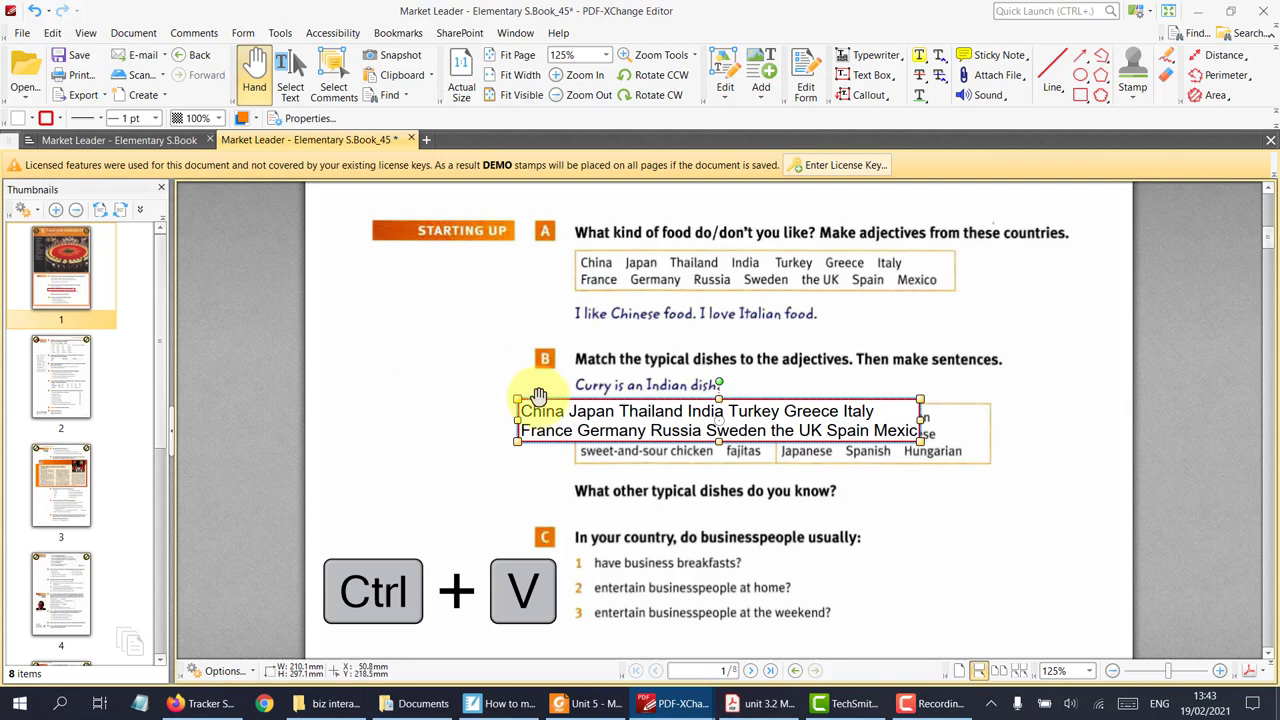
pyautogui.moveTo(604, 424); pyautogui.dragTo(444, 344)
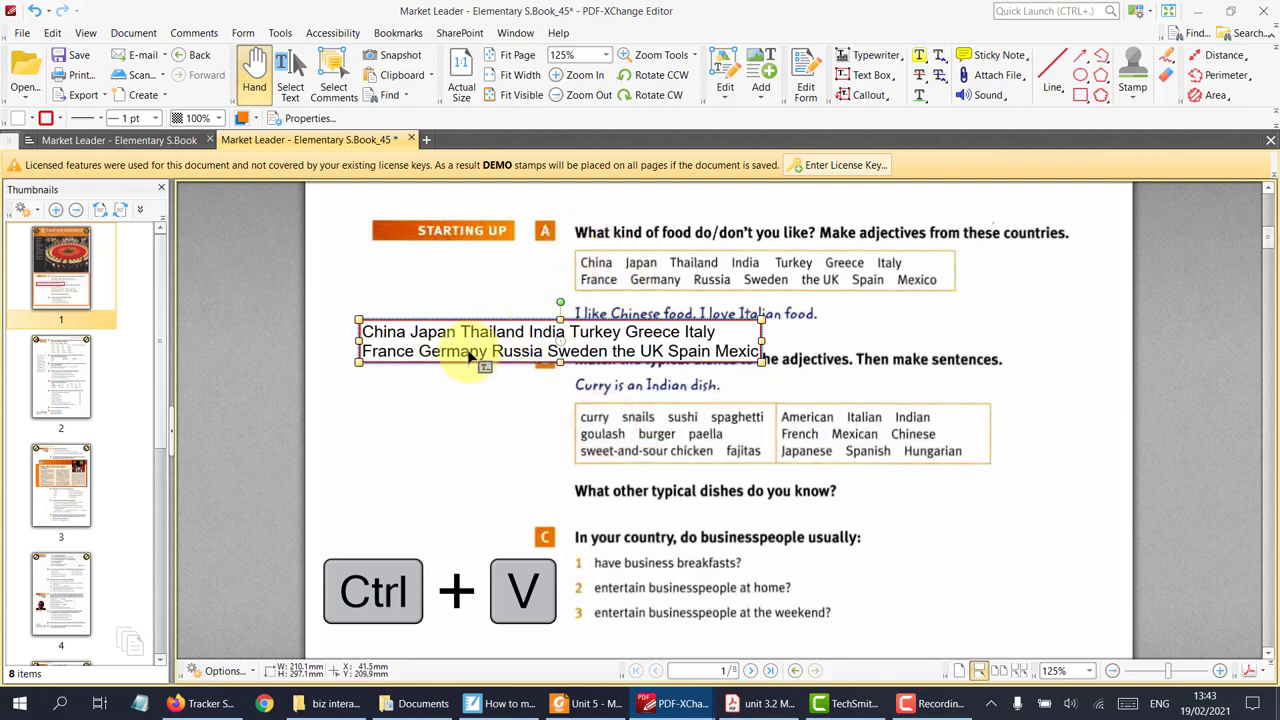
pyautogui.click(412, 284)
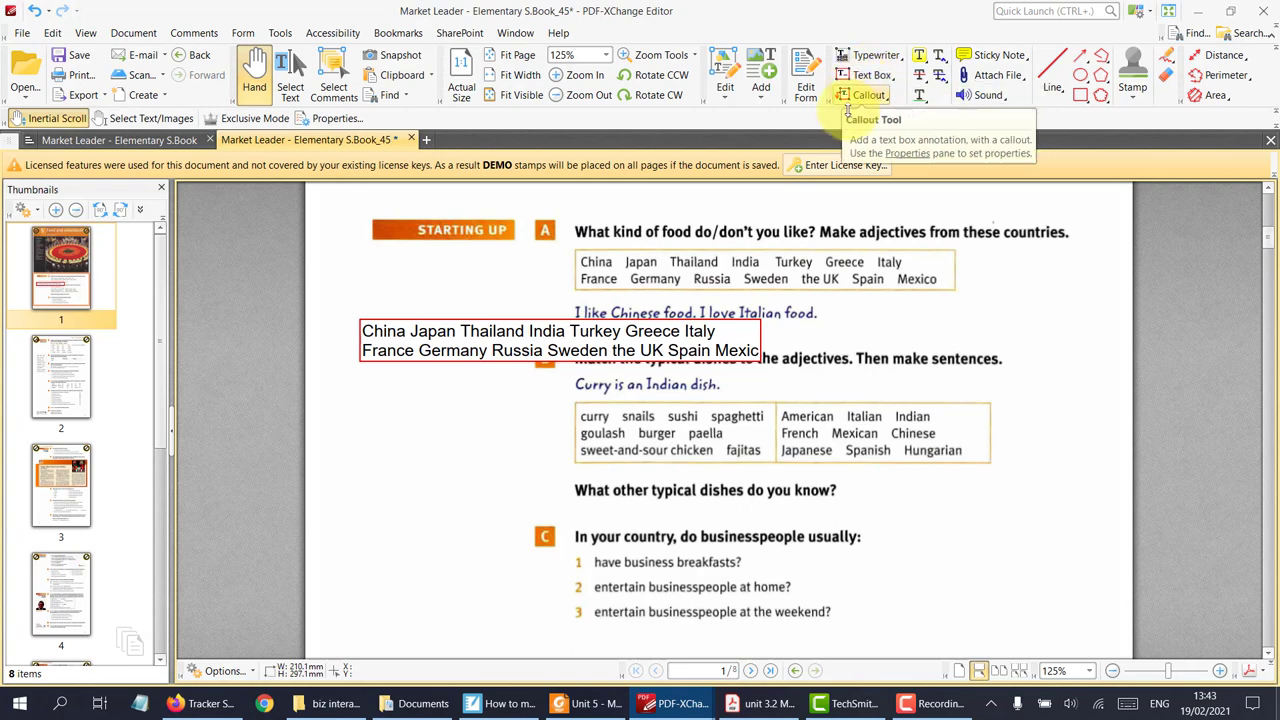
pyautogui.moveTo(503, 334)
pyautogui.mouseDown()
pyautogui.moveTo(503, 414)
pyautogui.moveTo(515, 333)
pyautogui.mouseUp()
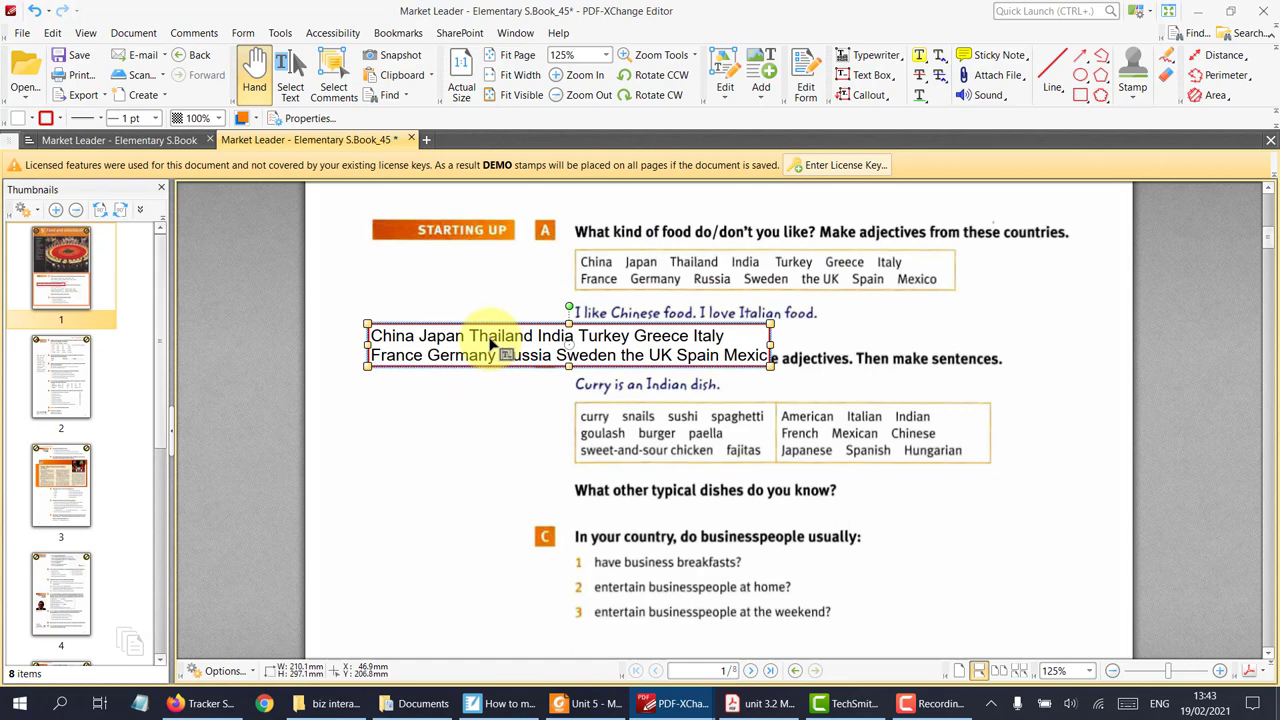
pyautogui.click(489, 392)
pyautogui.click(489, 345)
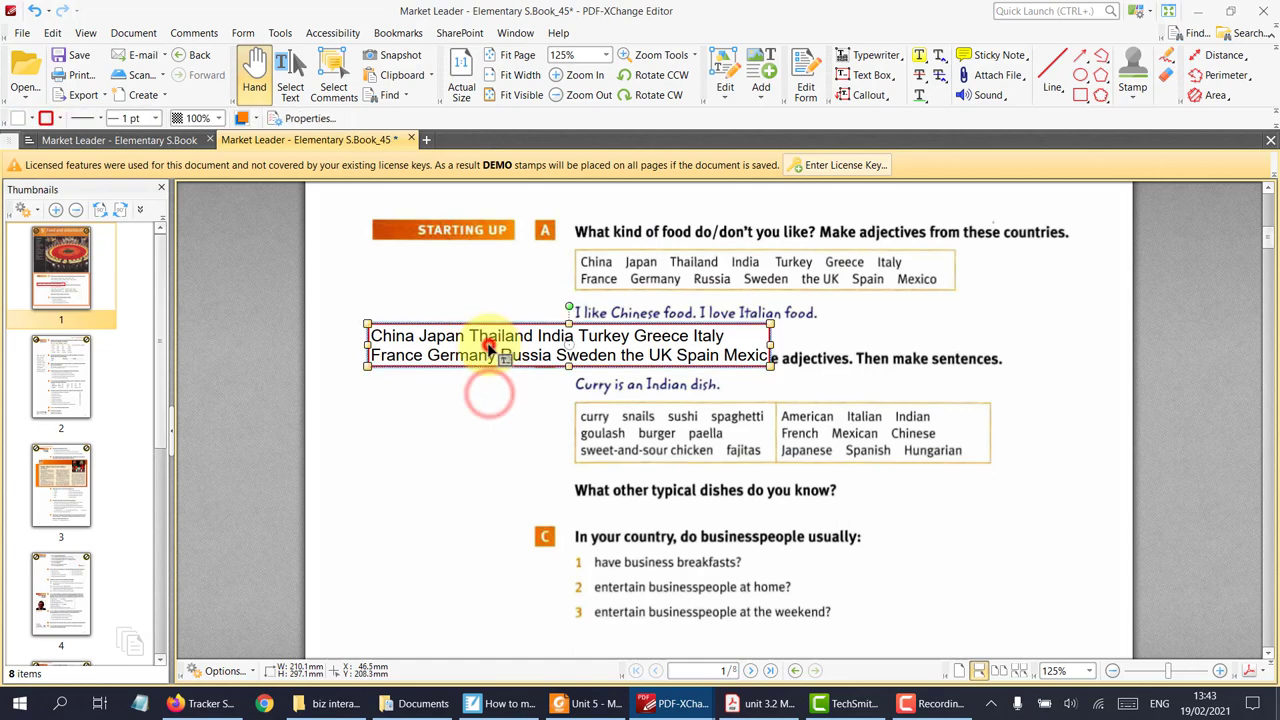
pyautogui.click(508, 400)
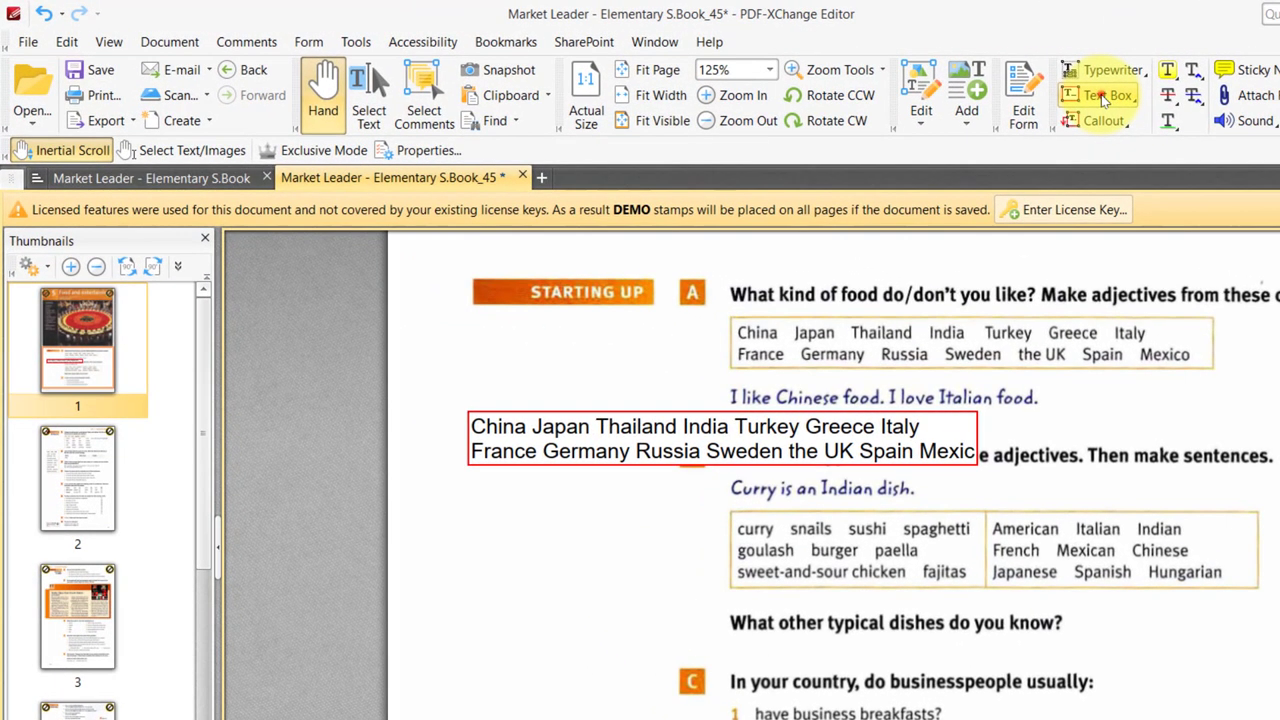
# - Set the border width for new text boxes to 0 pt
pyautogui.click(869, 77)
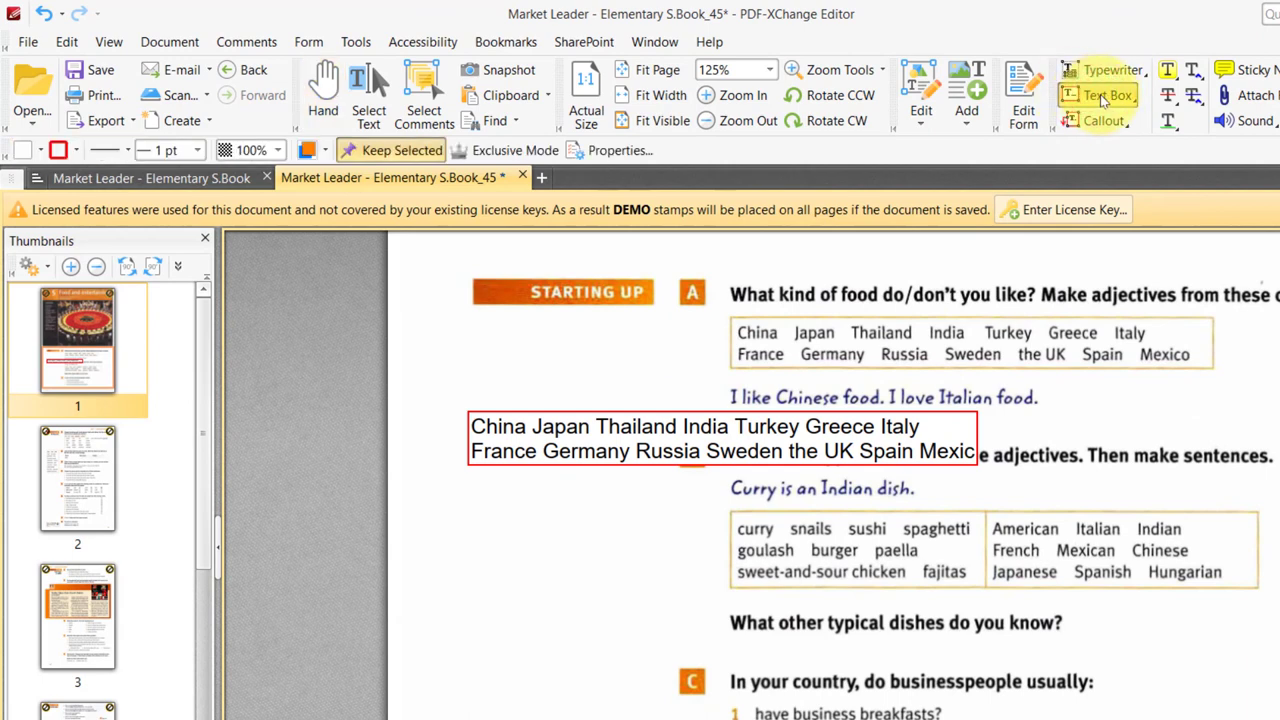
pyautogui.click(58, 150)
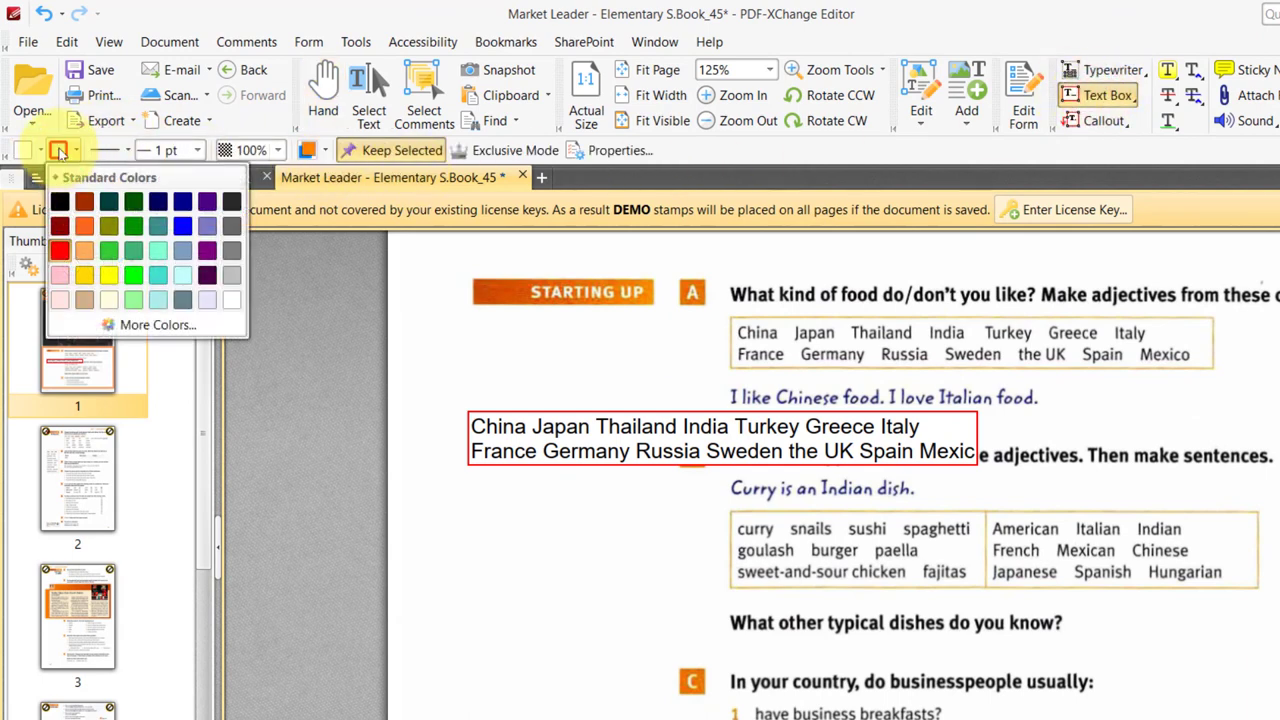
pyautogui.click(112, 150)
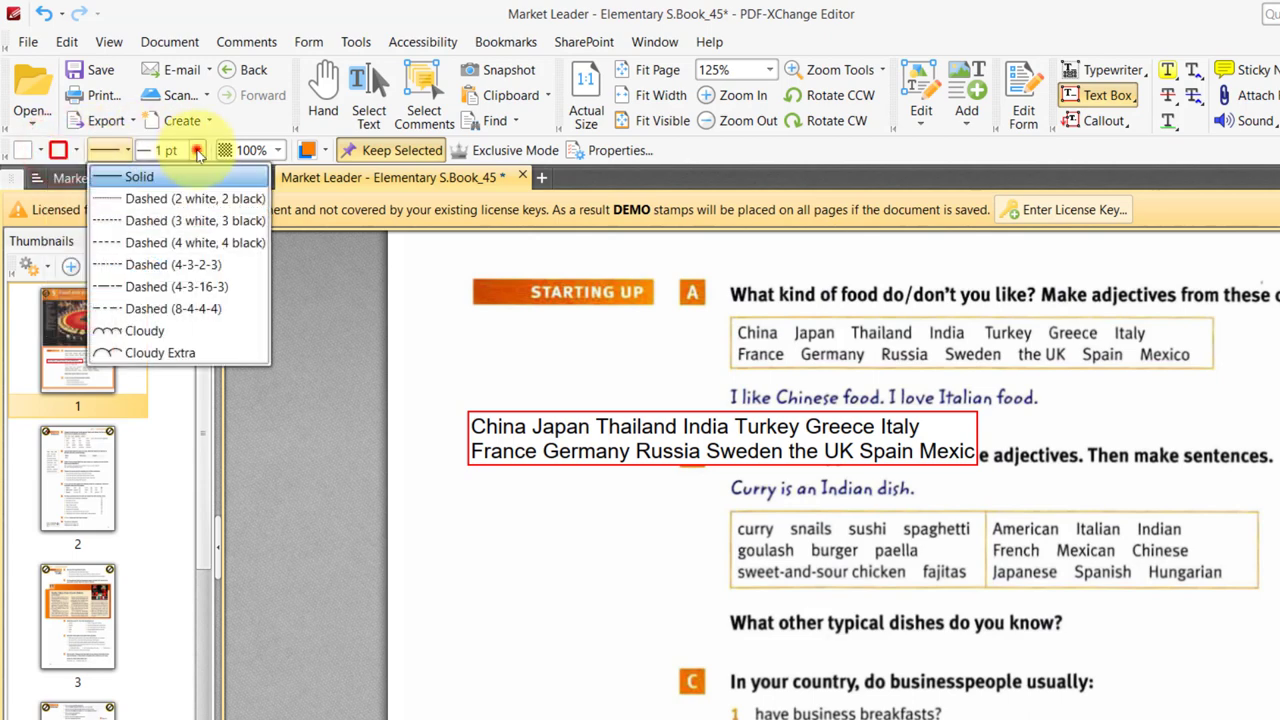
pyautogui.click(197, 150)
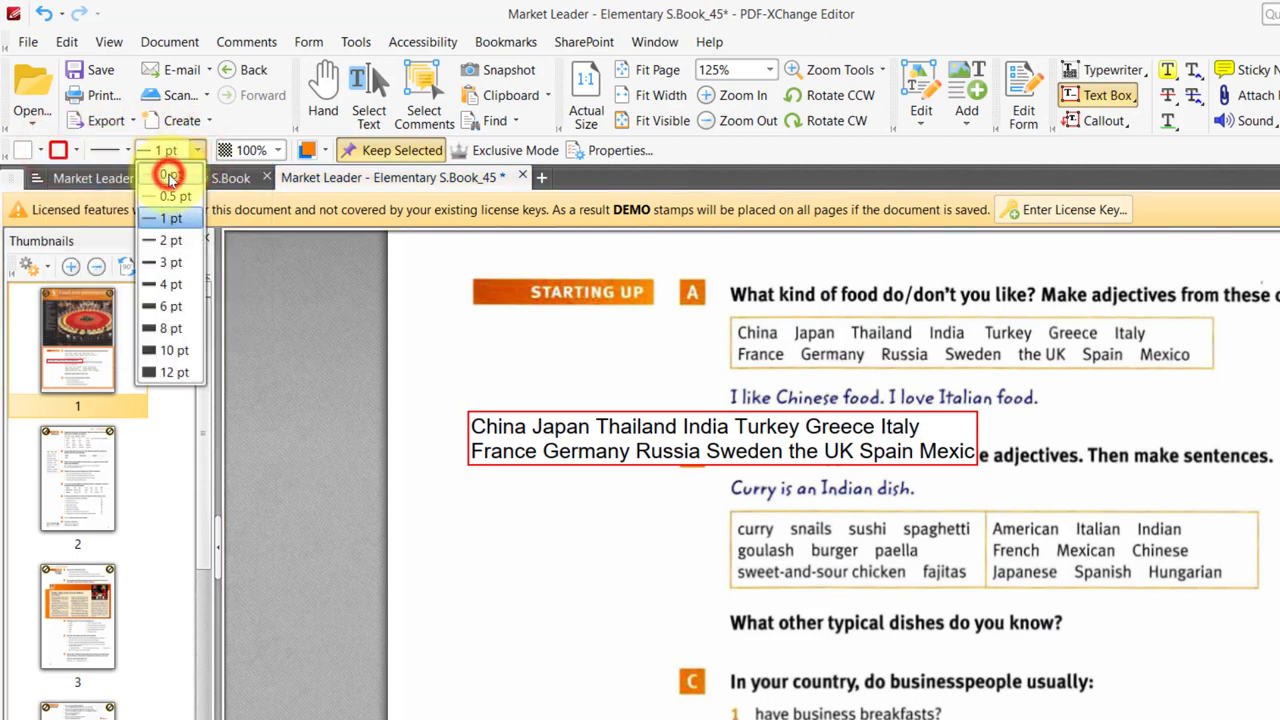
pyautogui.click(169, 176)
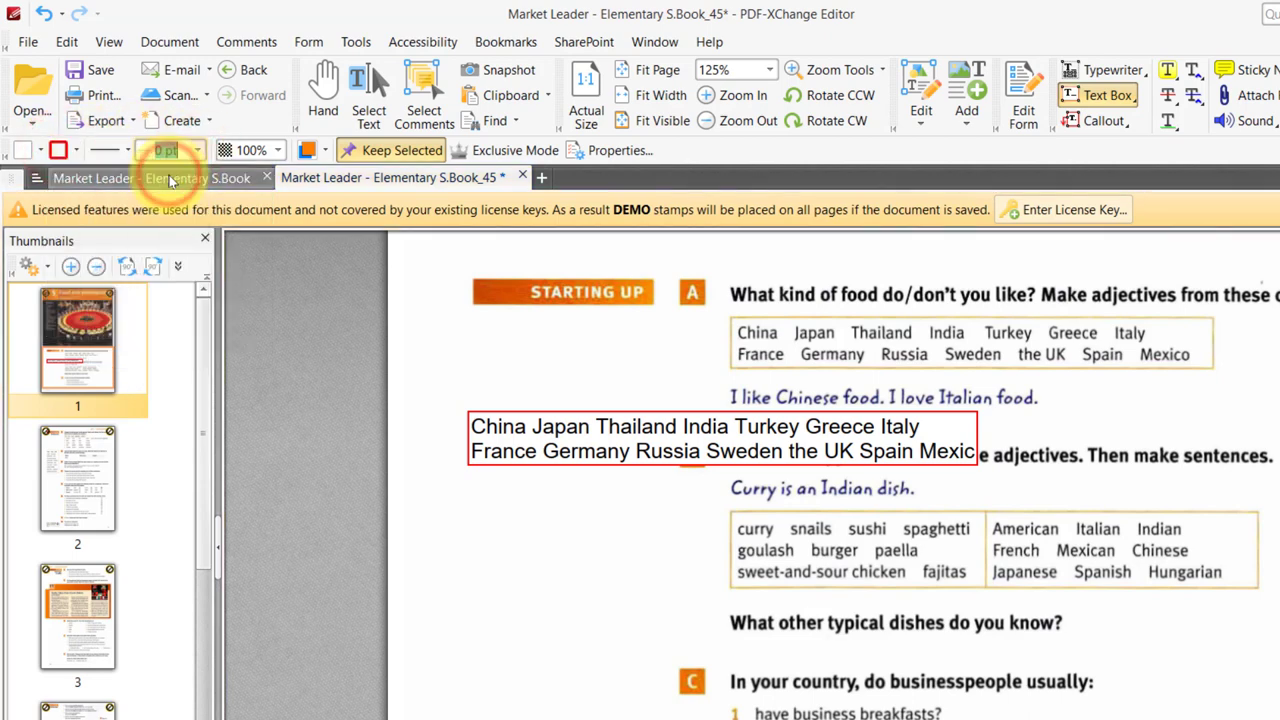
# - Try the borderless text box by adding one reading "xcvxc" below the STARTING UP heading
pyautogui.click(471, 347)
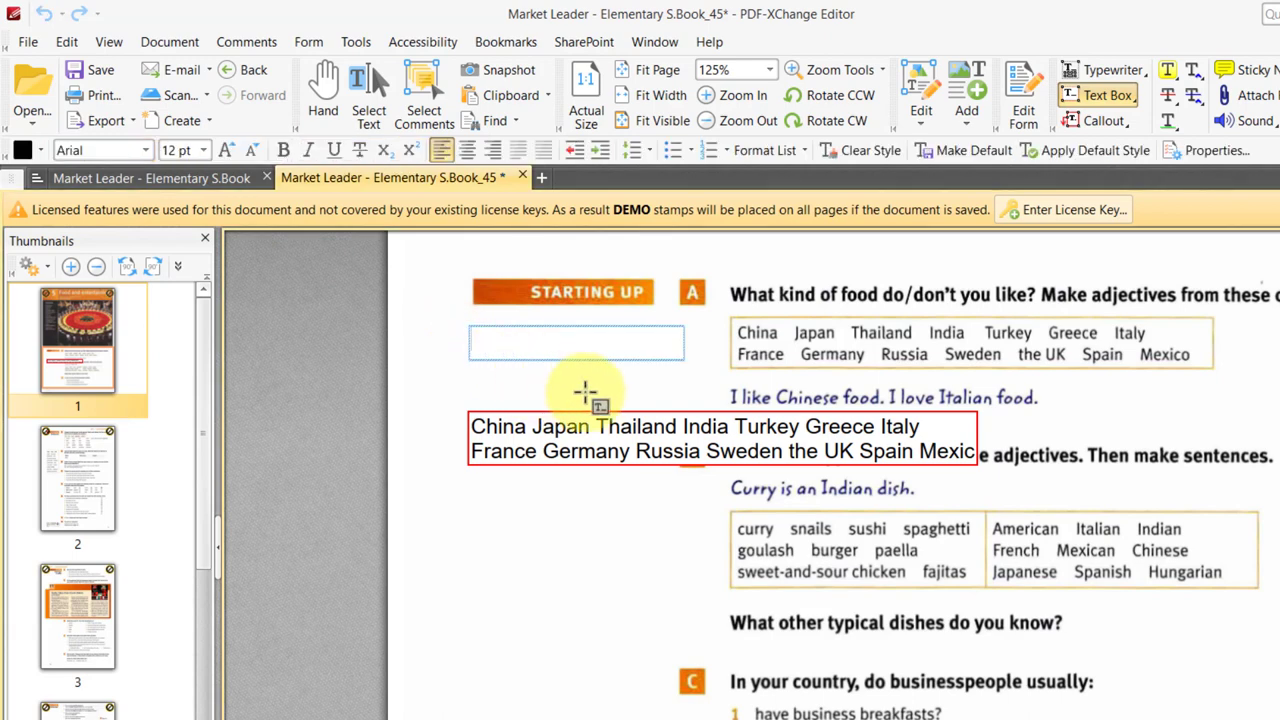
pyautogui.write('xcvxc')
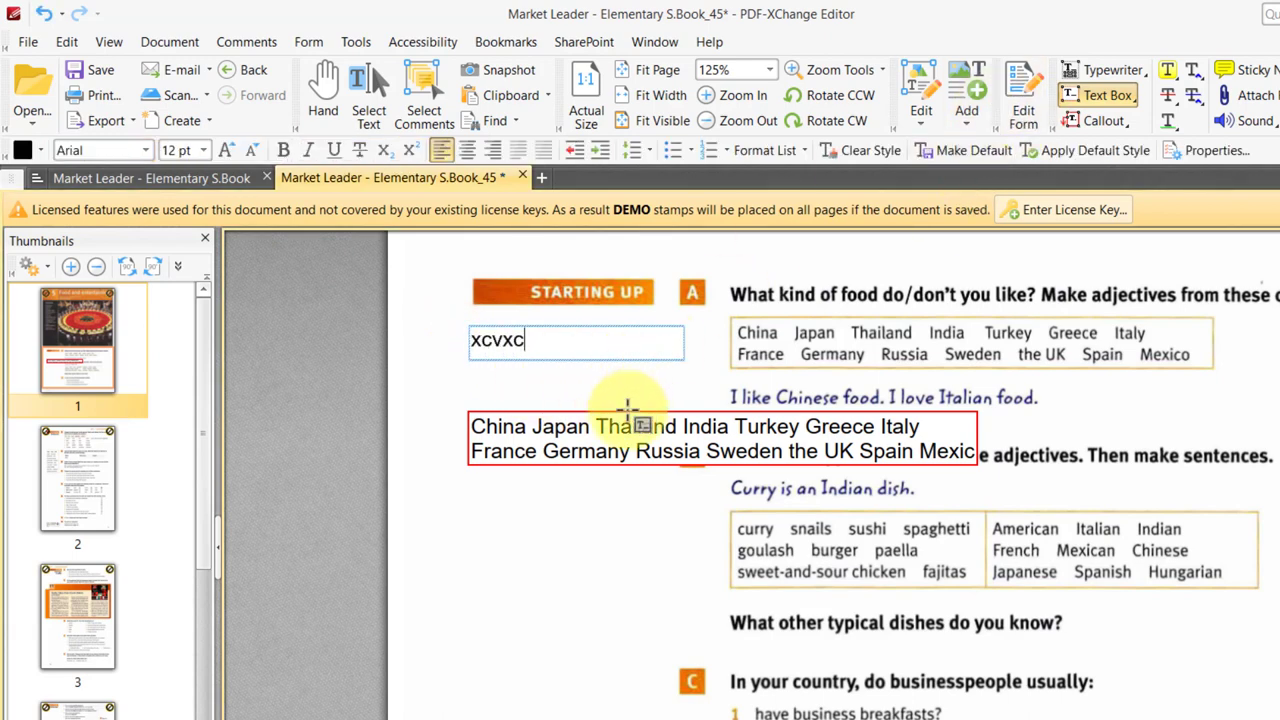
pyautogui.click(614, 551)
pyautogui.click(613, 549)
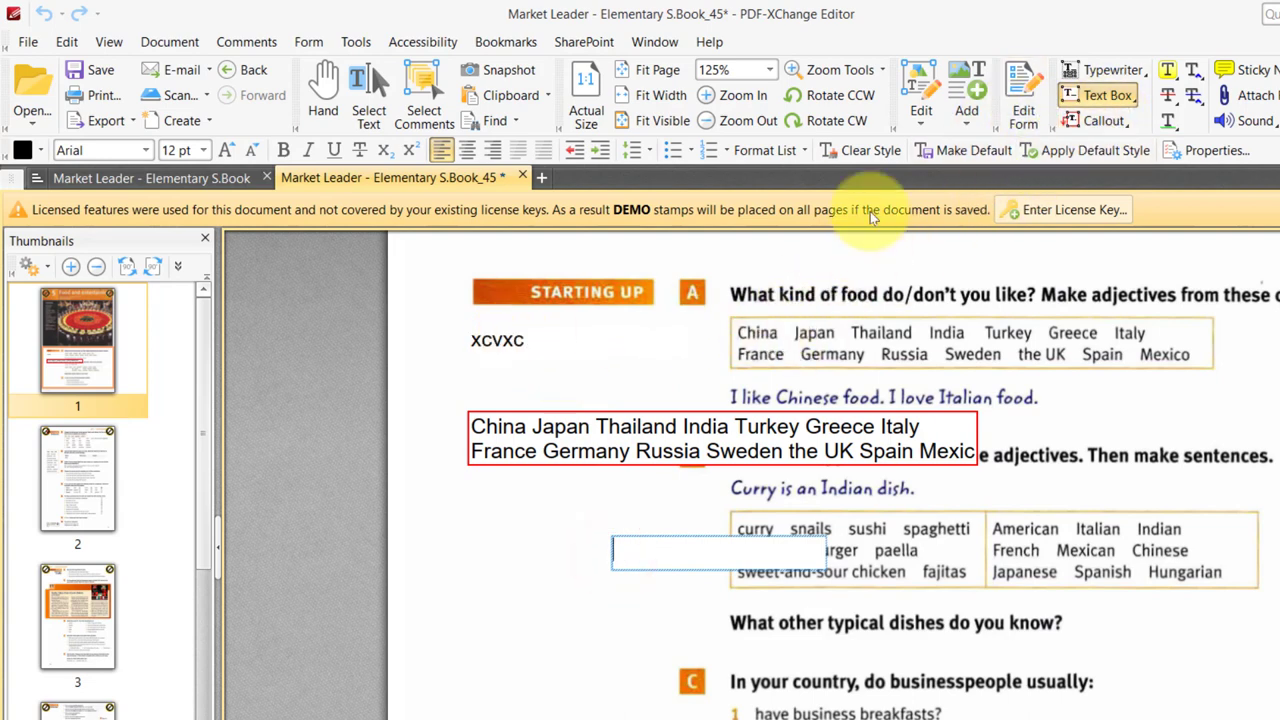
# - Copy exercise A's country list again and paste it as a borderless text box beside exercise B's dish table
pyautogui.click(320, 92)
pyautogui.click(368, 92)
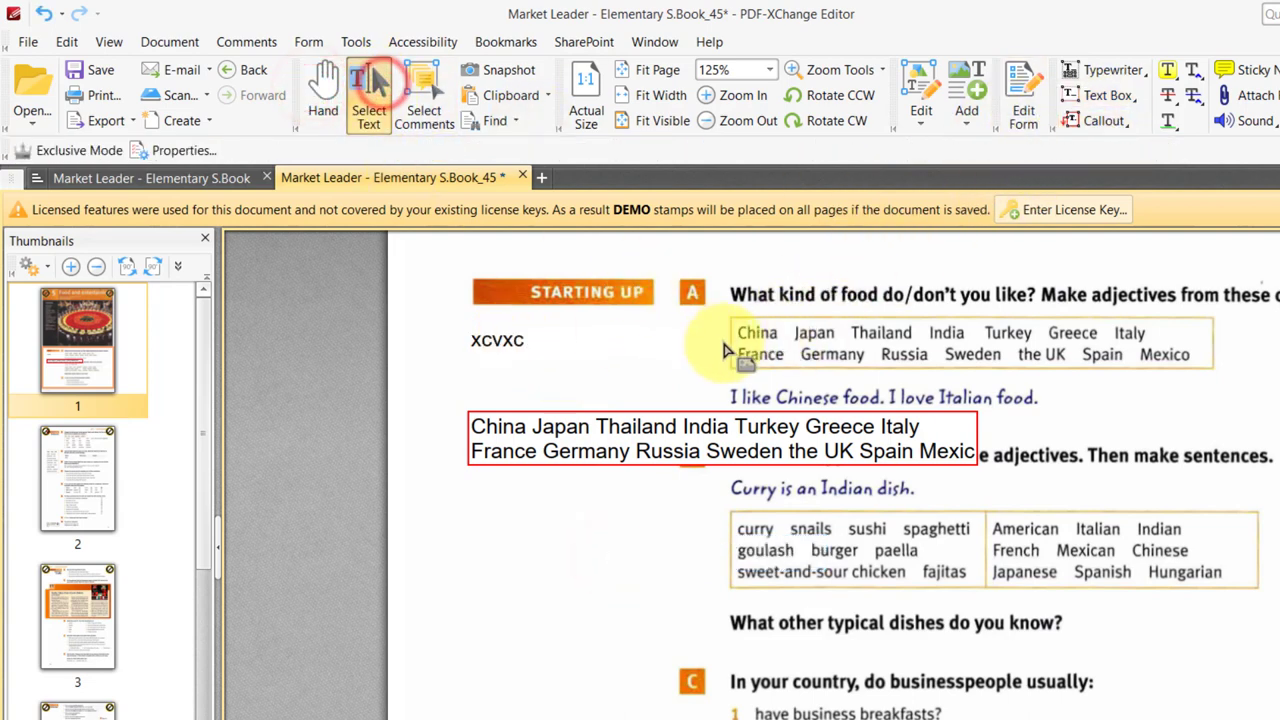
pyautogui.moveTo(737, 330); pyautogui.dragTo(322, 87)
pyautogui.hotkey('ctrl', 'c')
pyautogui.click(322, 87)
pyautogui.click(486, 557)
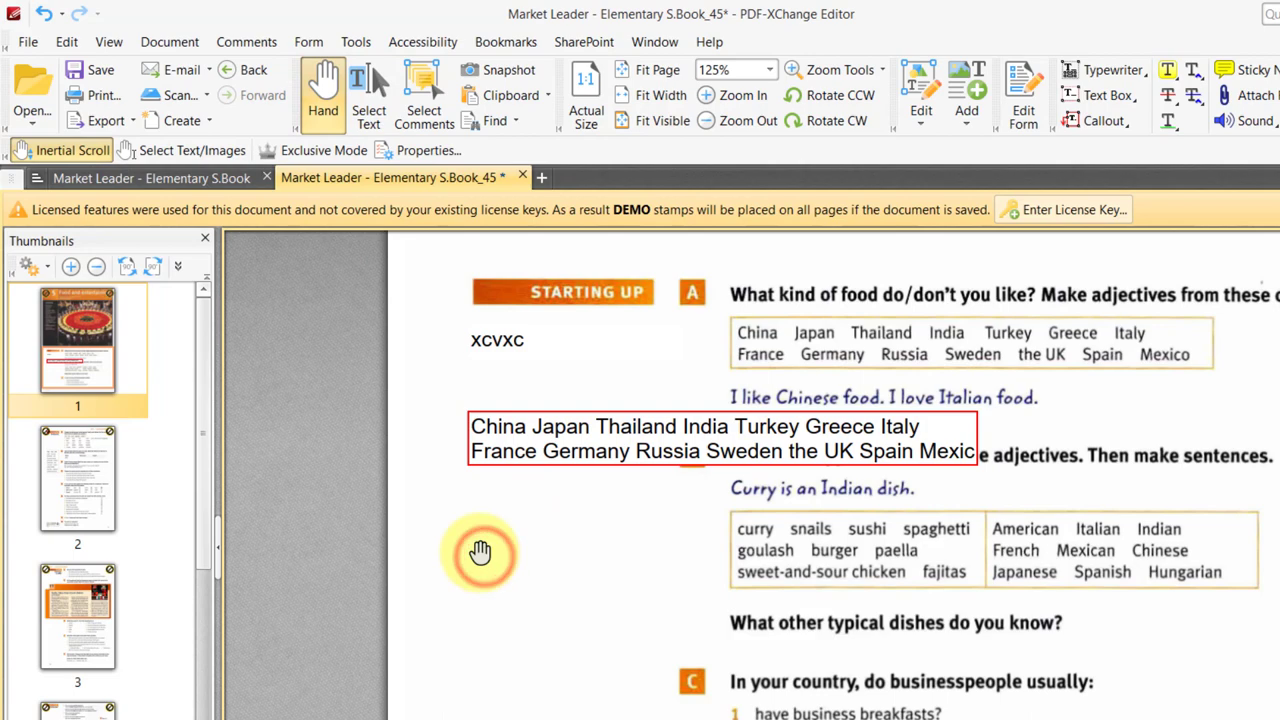
pyautogui.hotkey('ctrl', 'v')
pyautogui.moveTo(697, 556); pyautogui.dragTo(508, 563)
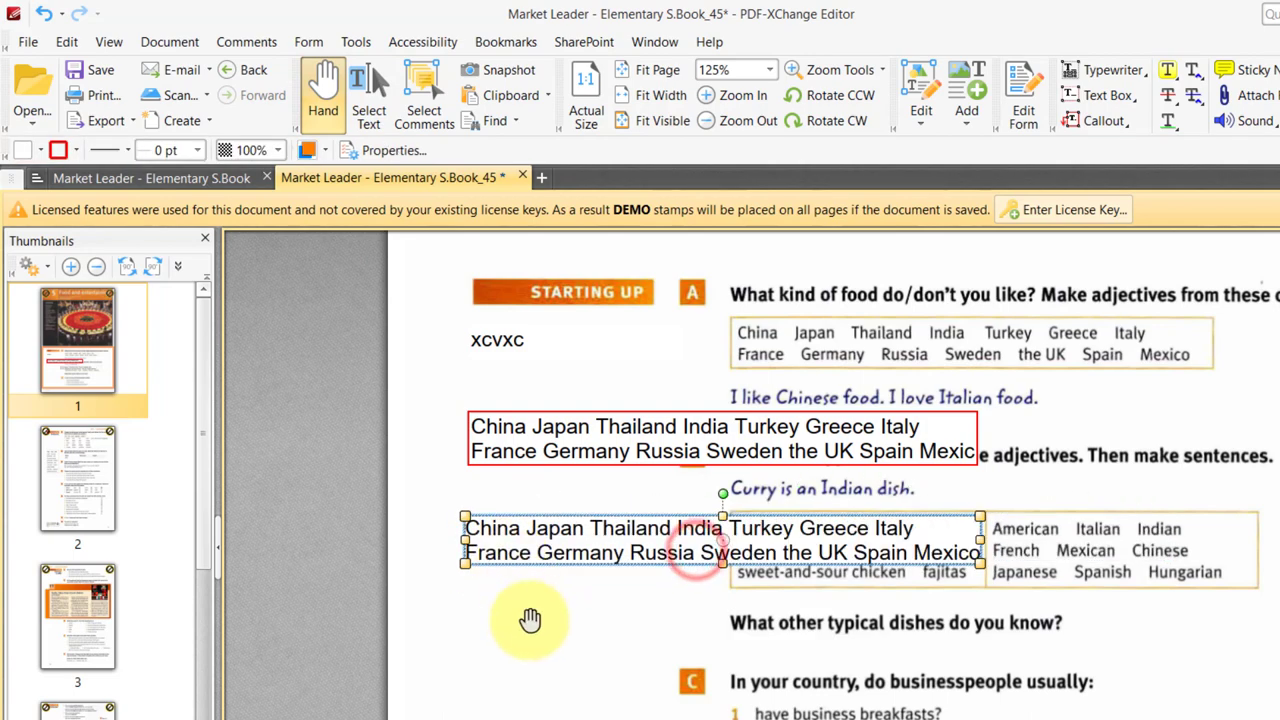
pyautogui.click(527, 628)
# - Delete the red-bordered country text box and the "xcvxc" test box
pyautogui.click(566, 429)
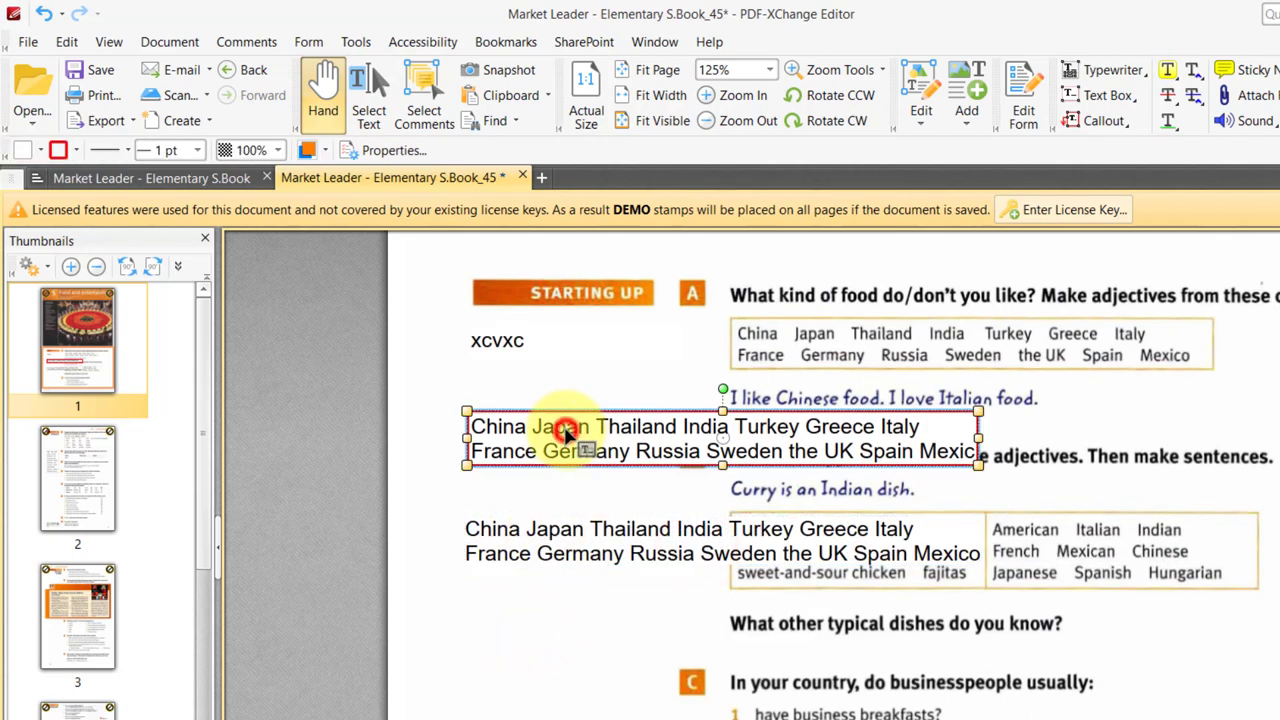
pyautogui.press('Delete')
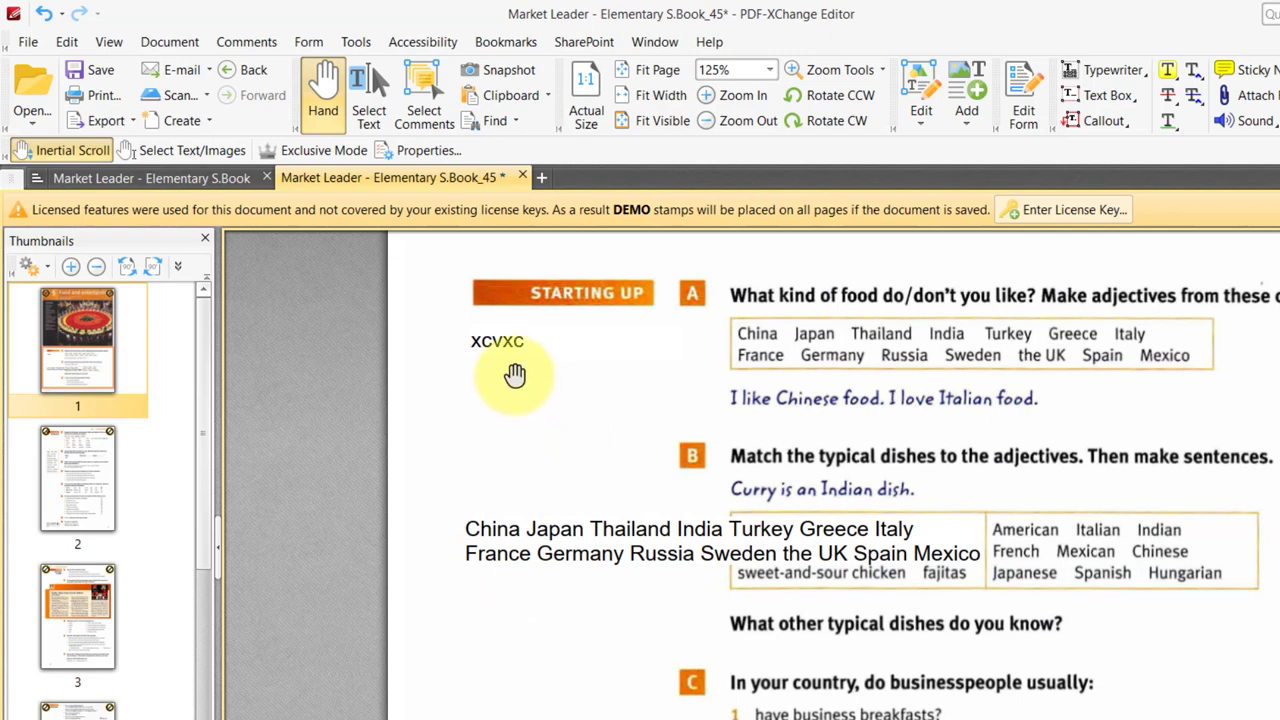
pyautogui.click(507, 343)
pyautogui.press('Delete')
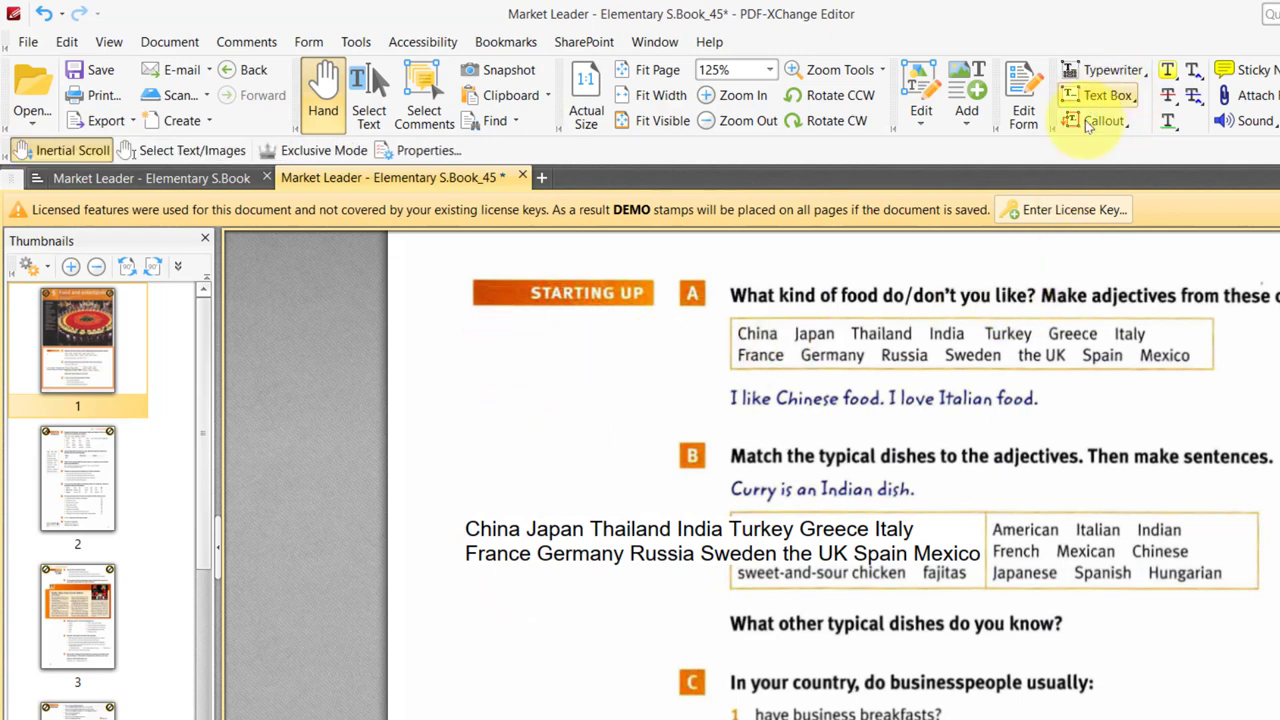
# - Place the country text box below the STARTING UP heading and reshape it into a tall, narrow column beside the exercises
pyautogui.moveTo(626, 545); pyautogui.dragTo(615, 373)
pyautogui.moveTo(977, 402); pyautogui.dragTo(978, 410)
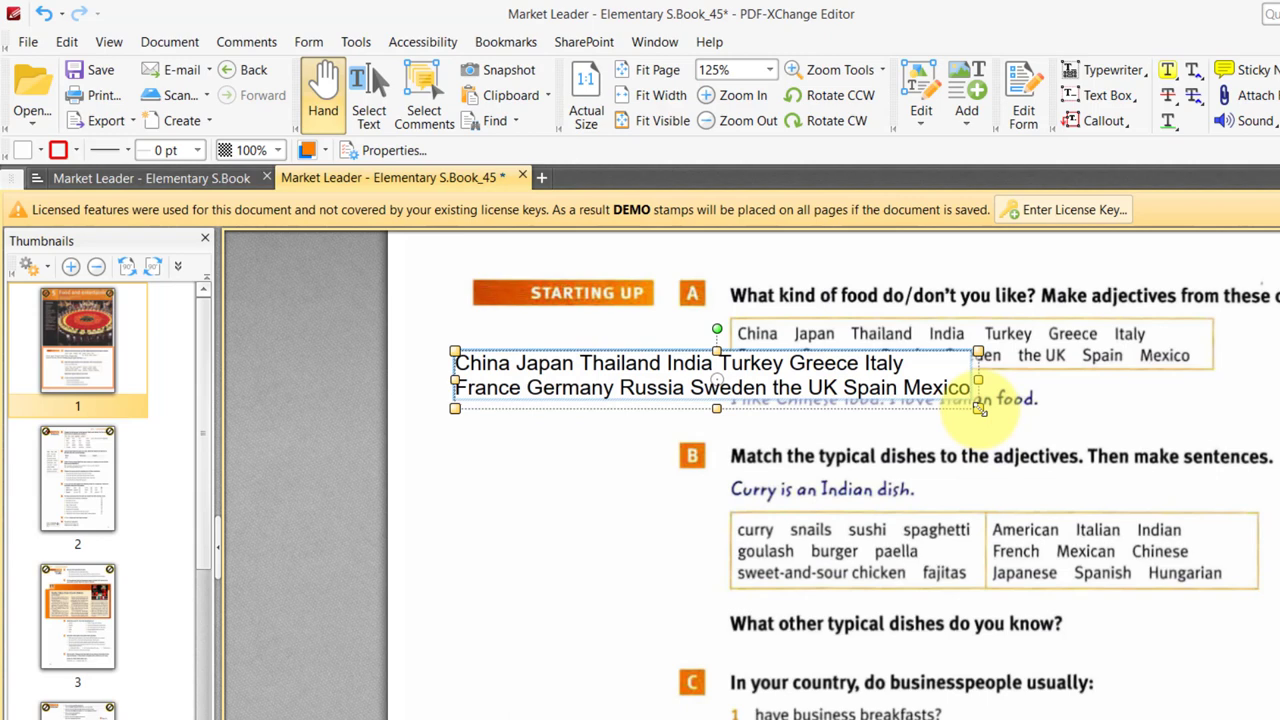
pyautogui.moveTo(978, 408); pyautogui.dragTo(660, 578)
# - Put each country in the text box on its own line, from China to Mexico
pyautogui.moveTo(527, 363); pyautogui.dragTo(520, 364)
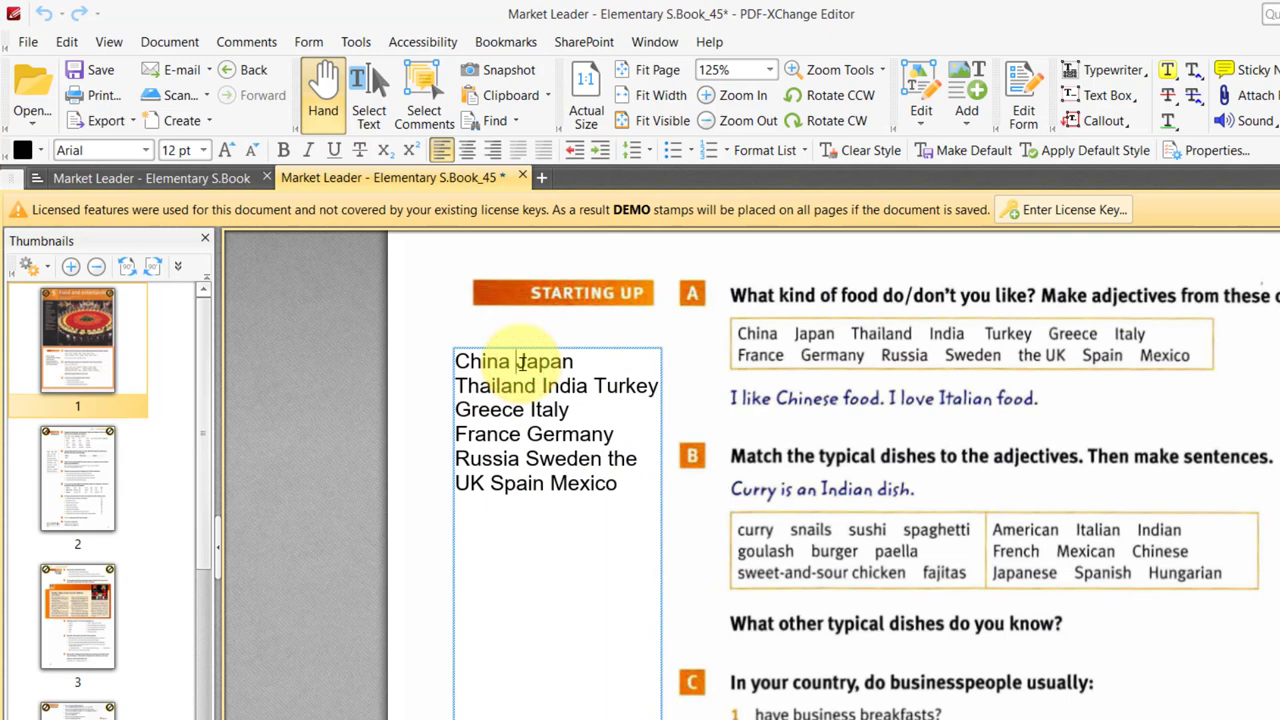
pyautogui.press('Return')
pyautogui.press('Return')
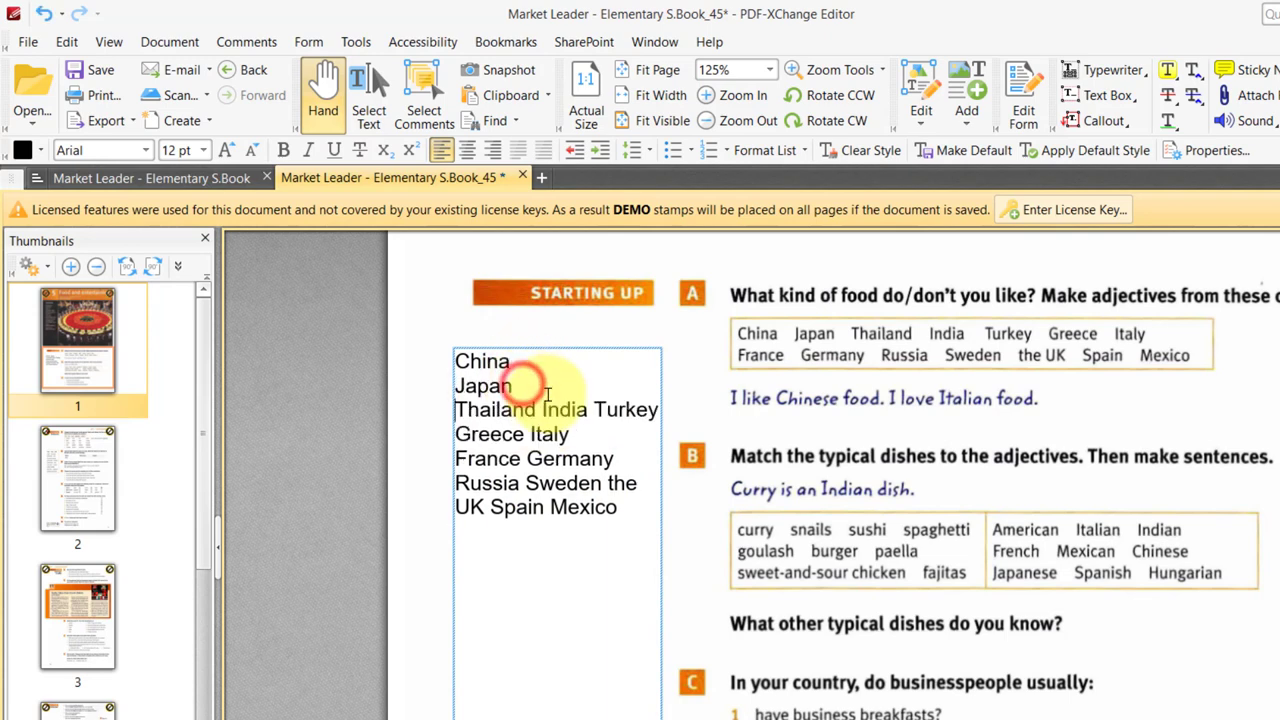
pyautogui.press('Return')
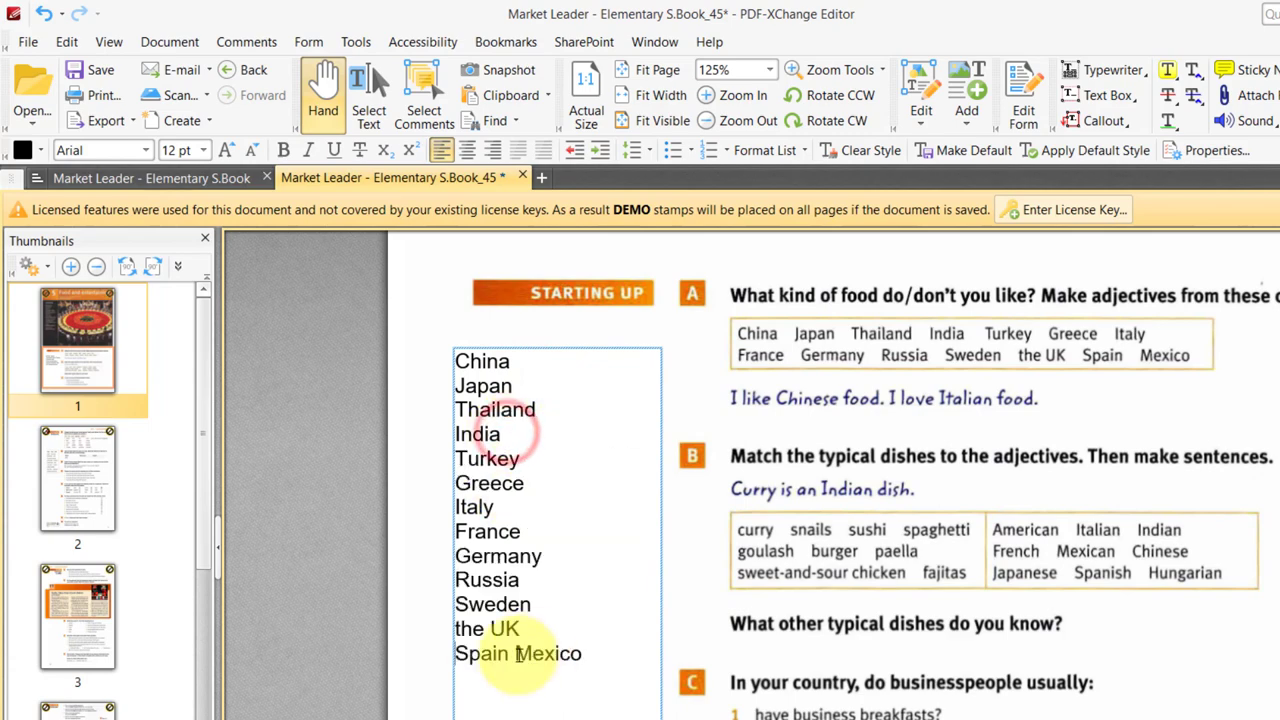
pyautogui.click(513, 651)
pyautogui.press('Return')
pyautogui.click(695, 705)
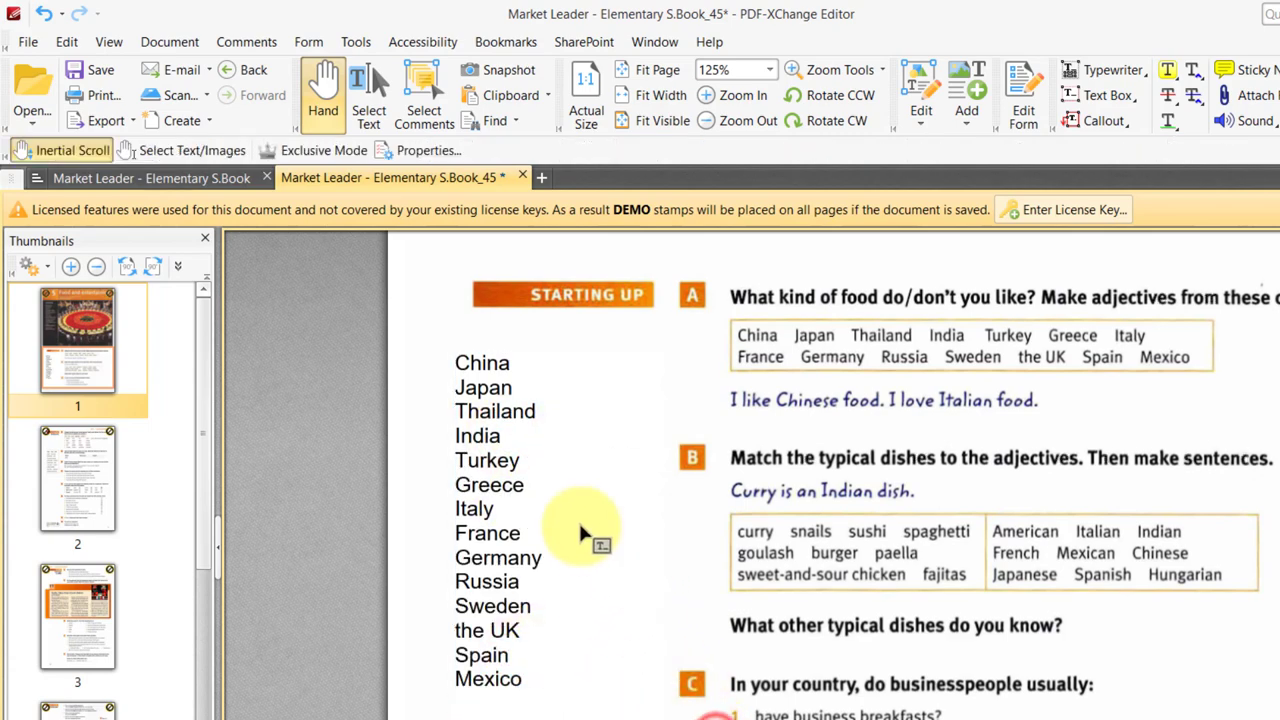
# - Set the line spacing of the whole country list to 1.5
pyautogui.click(522, 510)
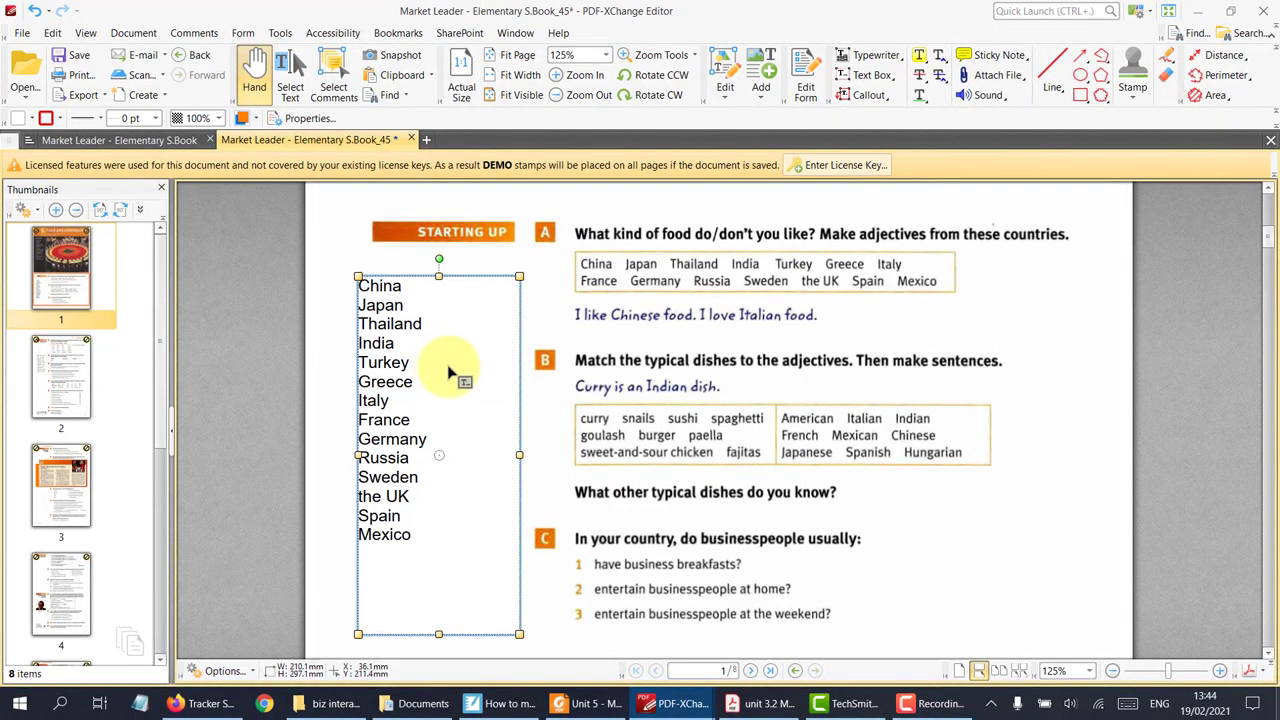
pyautogui.click(413, 383)
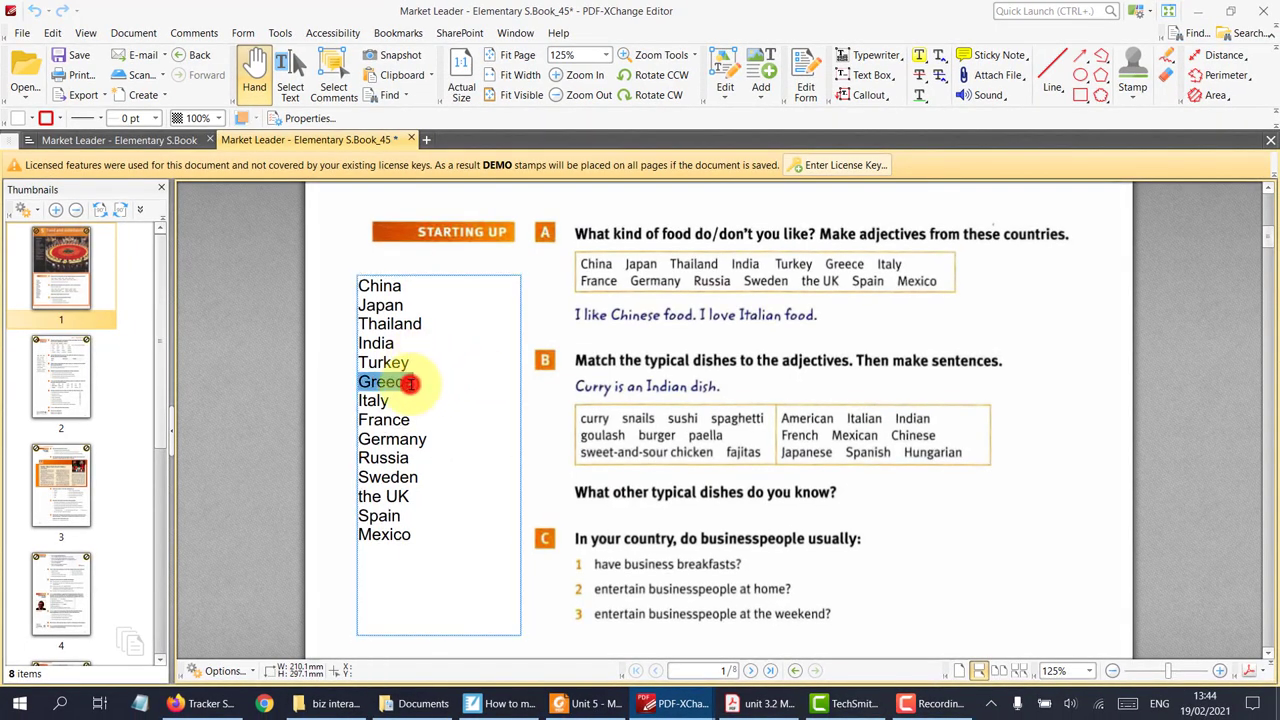
pyautogui.moveTo(432, 548); pyautogui.dragTo(324, 279)
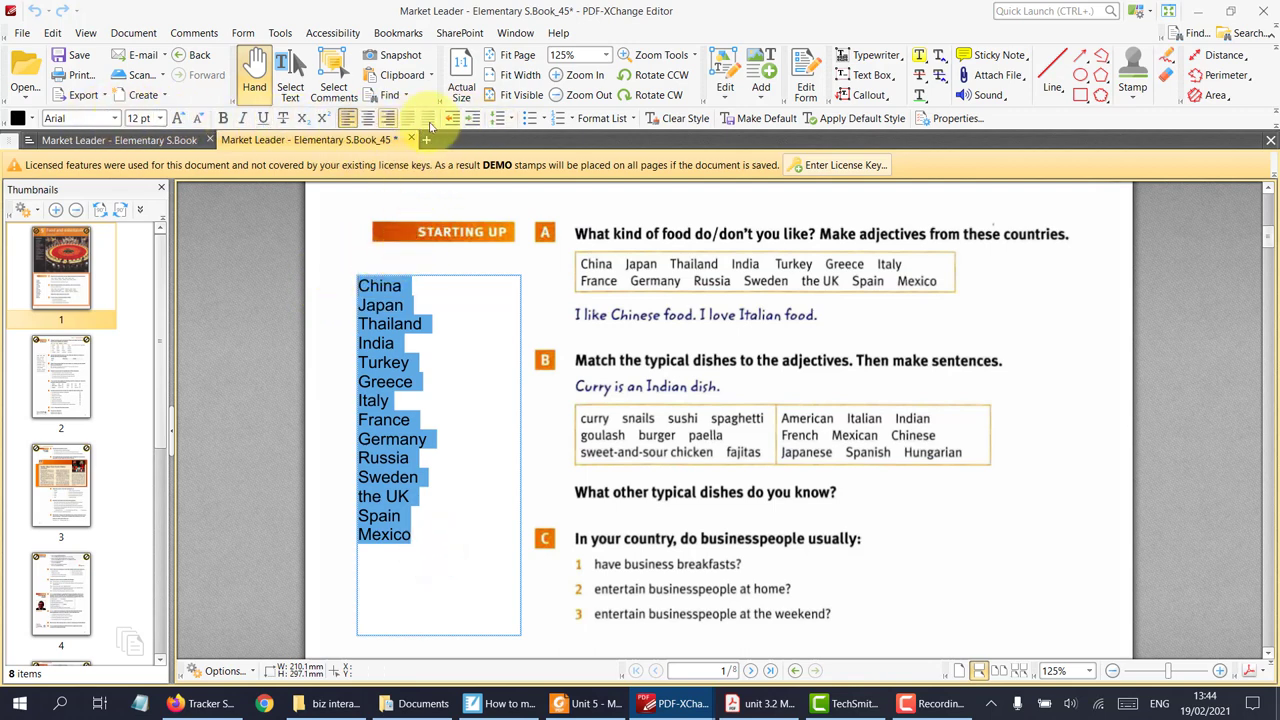
pyautogui.click(505, 120)
pyautogui.click(503, 150)
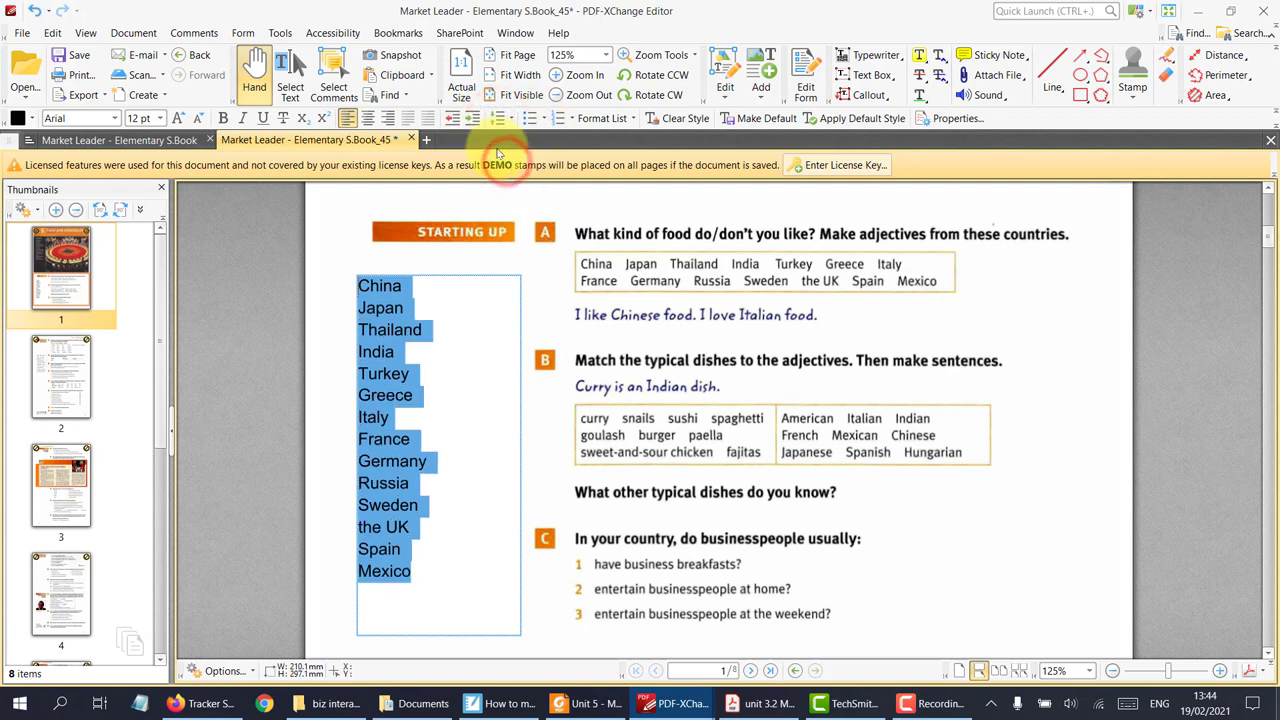
pyautogui.click(499, 120)
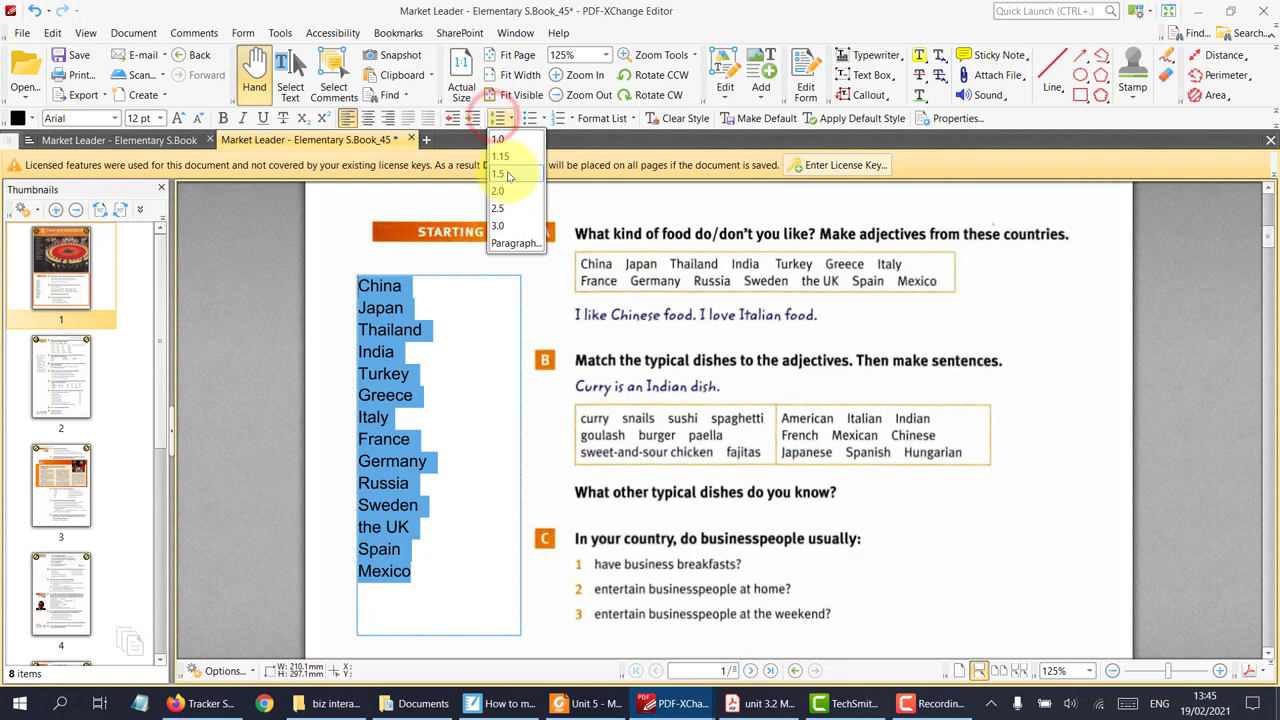
pyautogui.click(505, 160)
pyautogui.scroll(-1, 500, 314)
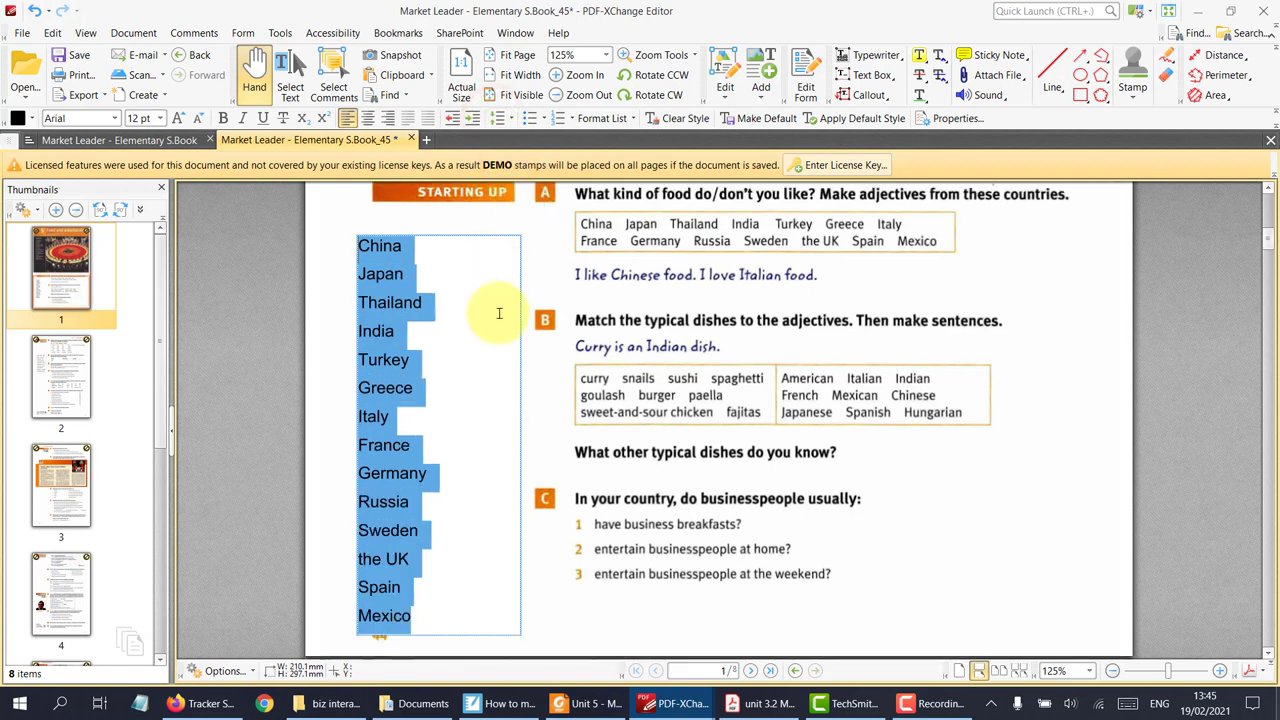
pyautogui.click(543, 265)
# - Widen the country text box slightly towards the exercises
pyautogui.click(457, 363)
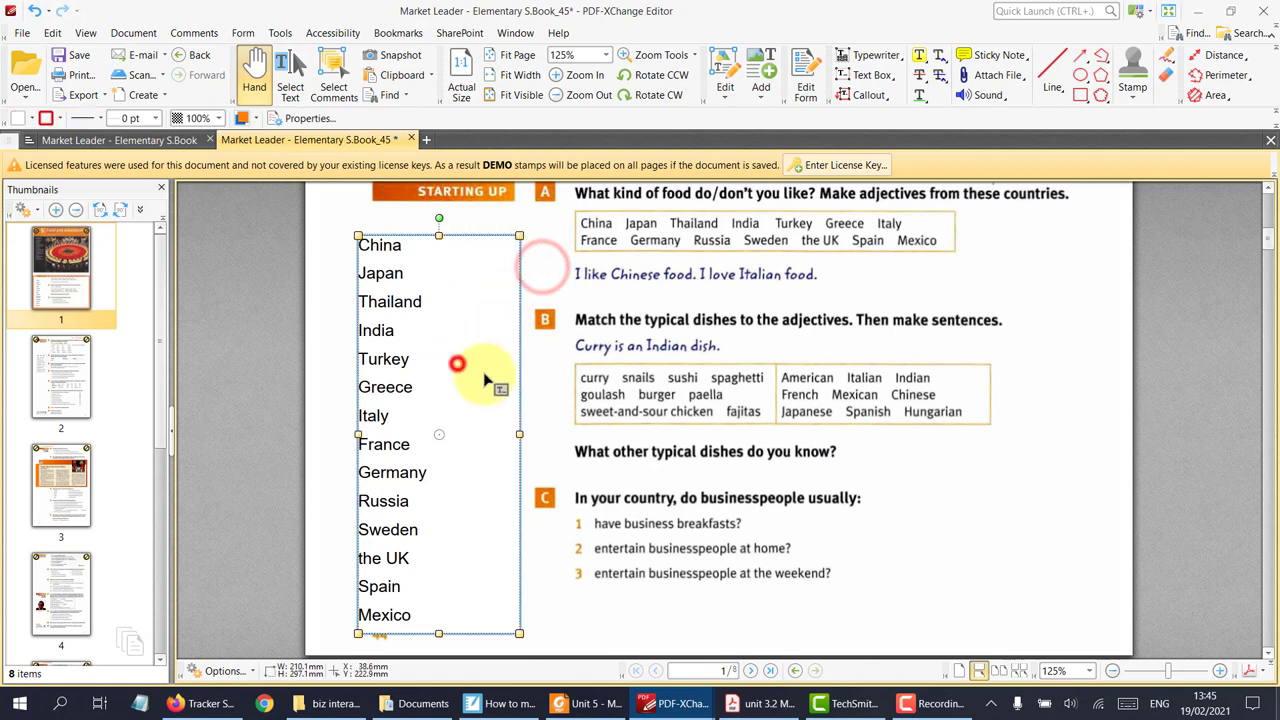
pyautogui.moveTo(519, 435)
pyautogui.mouseDown()
pyautogui.moveTo(431, 434)
pyautogui.moveTo(522, 432)
pyautogui.mouseUp()
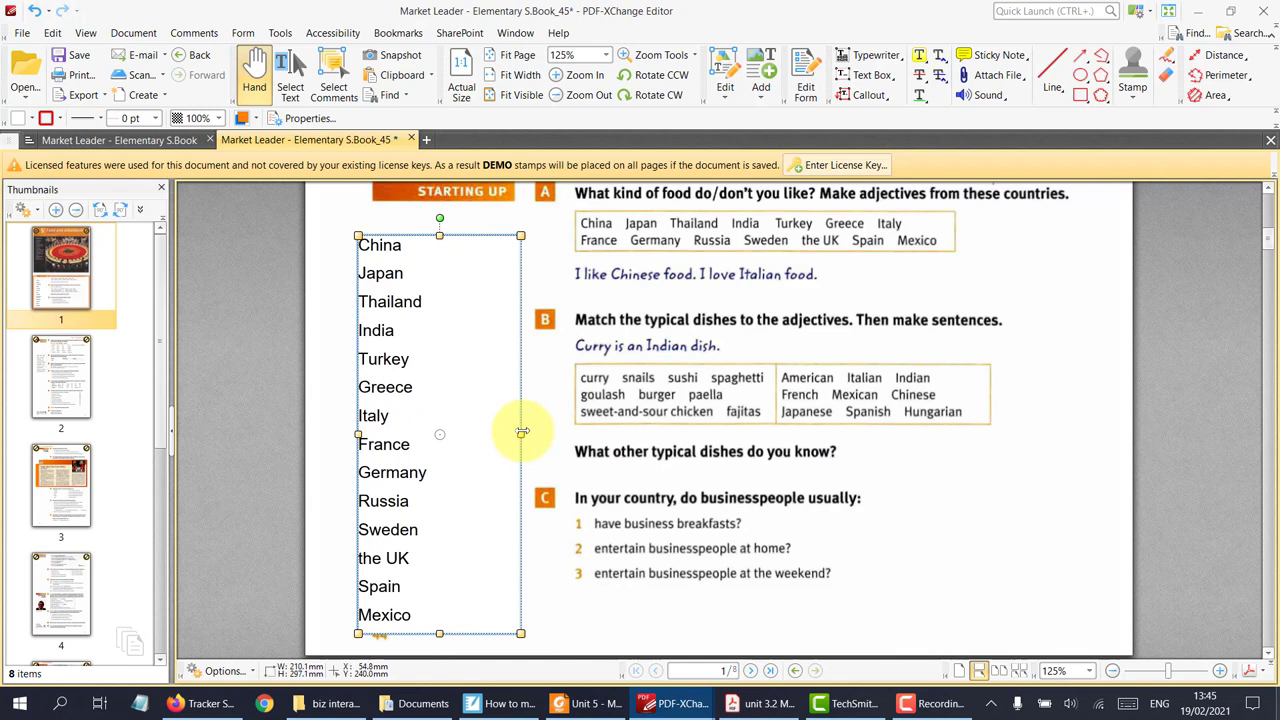
pyautogui.click(545, 376)
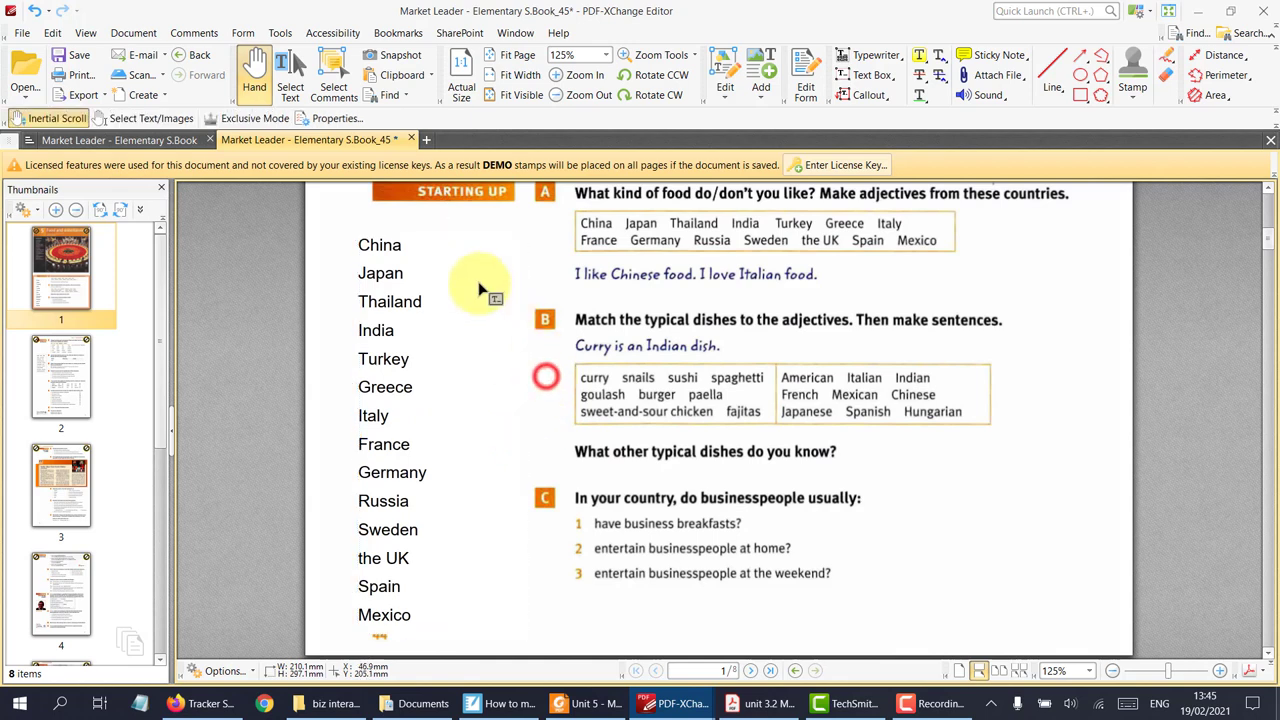
# - Add a dotted answer line after China and copy the dots
pyautogui.click(415, 250)
pyautogui.click(418, 247)
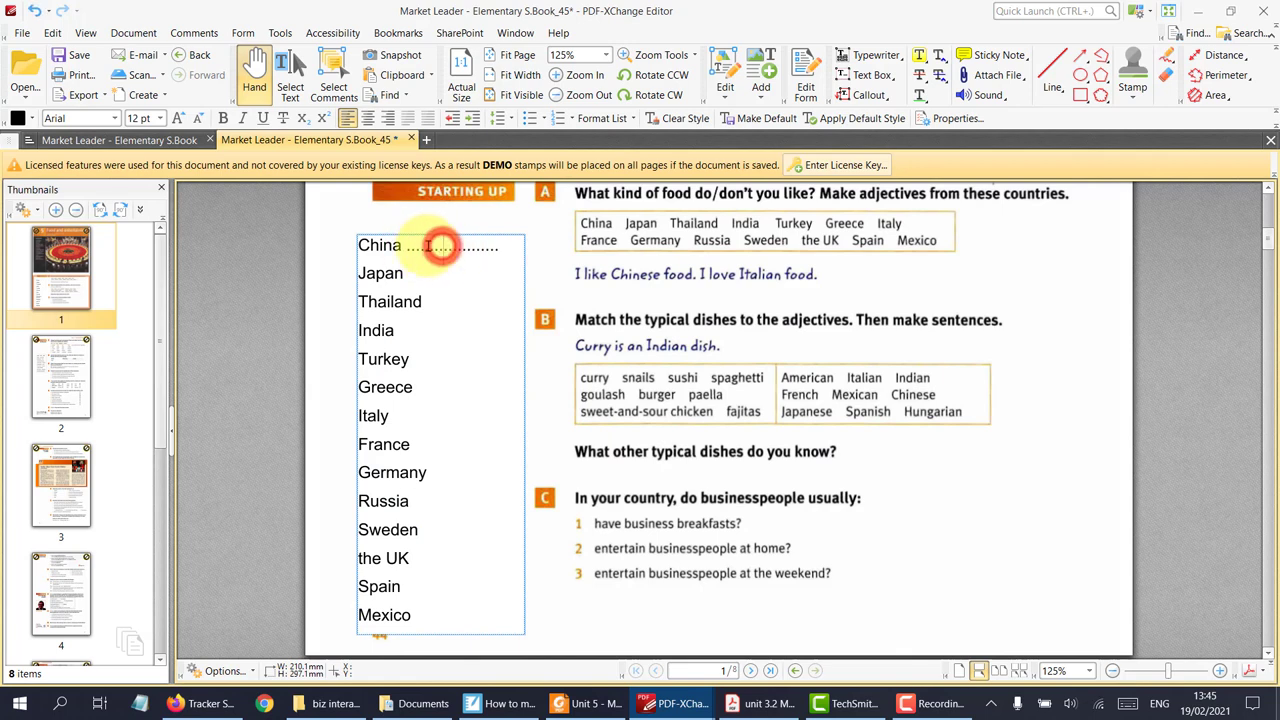
pyautogui.moveTo(408, 245); pyautogui.dragTo(515, 243)
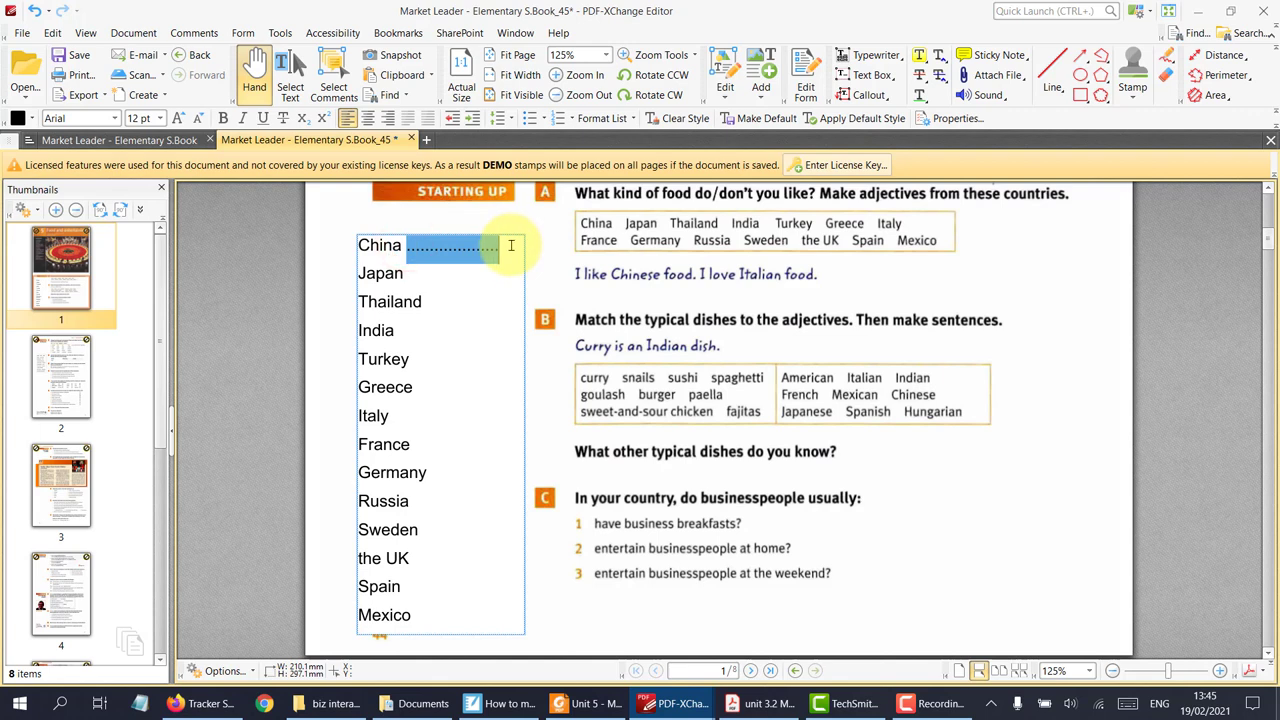
# - Add the same dotted answer line after each country from Japan to Mexico, and nudge the text box slightly up and left
pyautogui.click(436, 273)
pyautogui.write('...................')
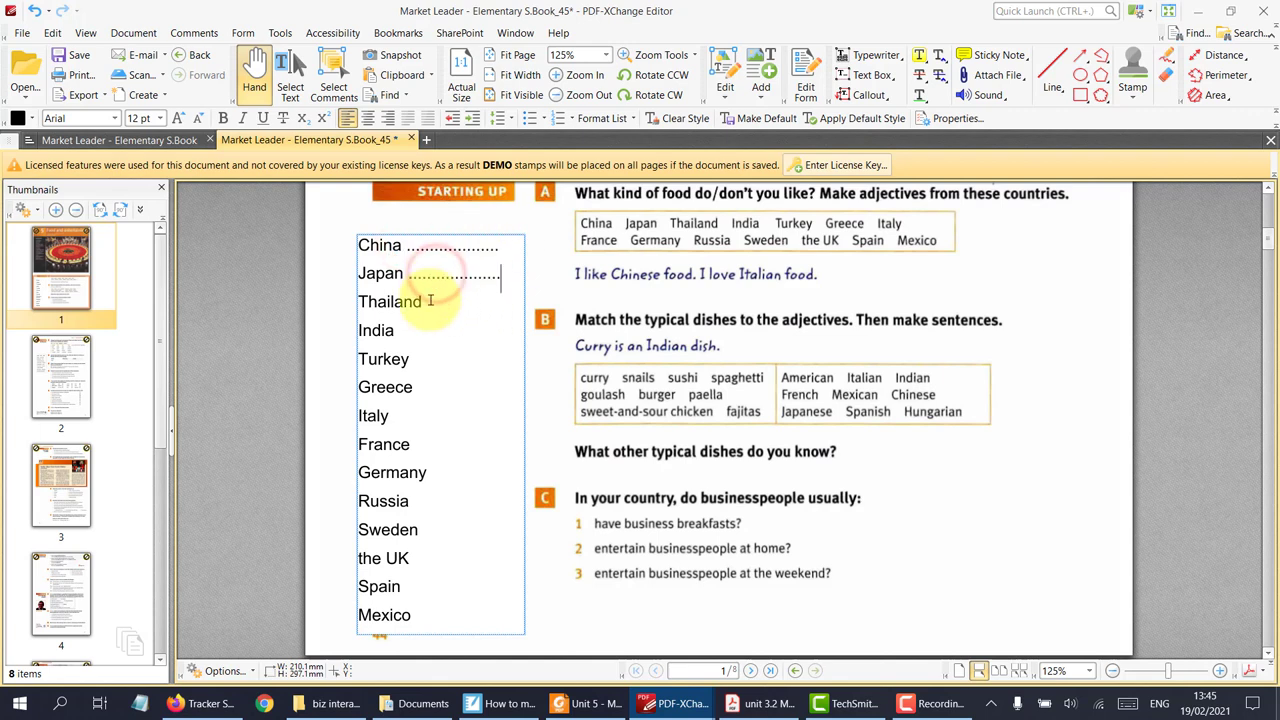
pyautogui.write('....................')
pyautogui.write('...................')
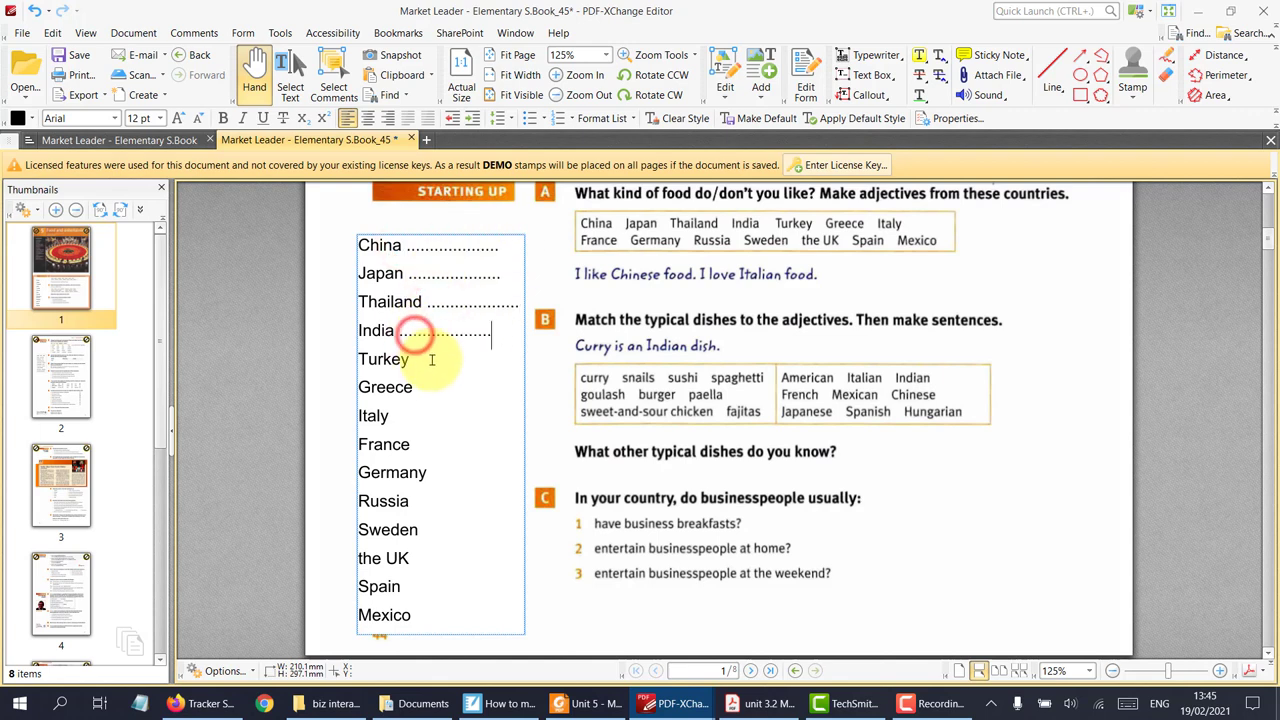
pyautogui.write('....................')
pyautogui.click(432, 387)
pyautogui.write('....................')
pyautogui.click(408, 416)
pyautogui.write('....................')
pyautogui.click(423, 443)
pyautogui.hotkey('ctrl', 'v')
pyautogui.press('Down')
pyautogui.hotkey('ctrl', 'v')
pyautogui.press('Down')
pyautogui.hotkey('ctrl', 'v')
pyautogui.press('Down')
pyautogui.hotkey('ctrl', 'v')
pyautogui.press('Down')
pyautogui.hotkey('ctrl', 'v')
pyautogui.press('Down')
pyautogui.hotkey('ctrl', 'v')
pyautogui.press('Down')
pyautogui.hotkey('ctrl', 'v')
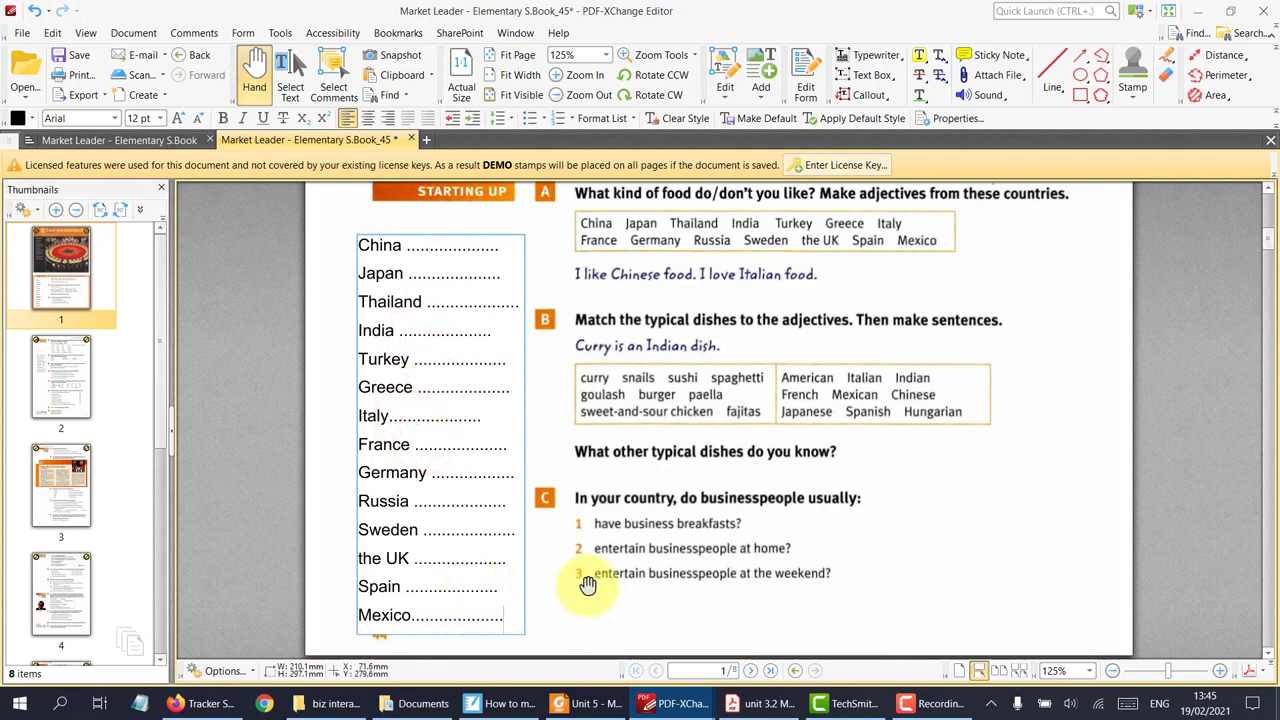
pyautogui.click(811, 503)
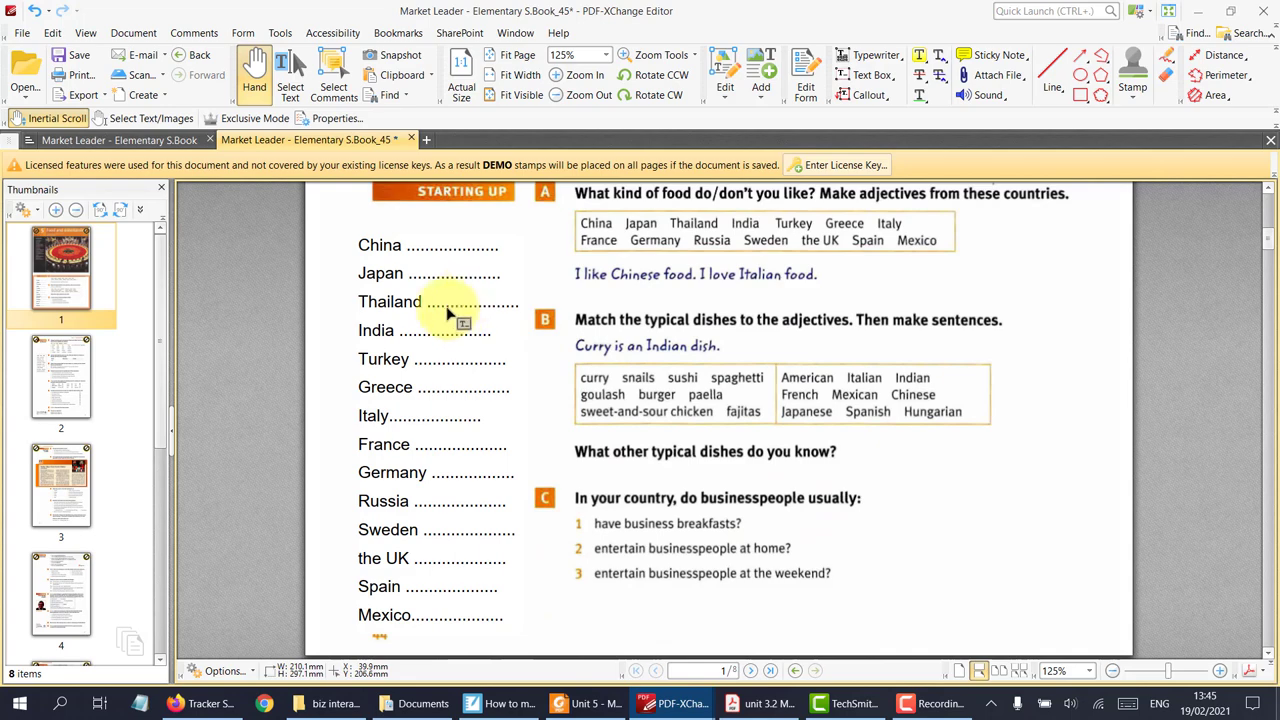
pyautogui.moveTo(449, 335); pyautogui.dragTo(443, 330)
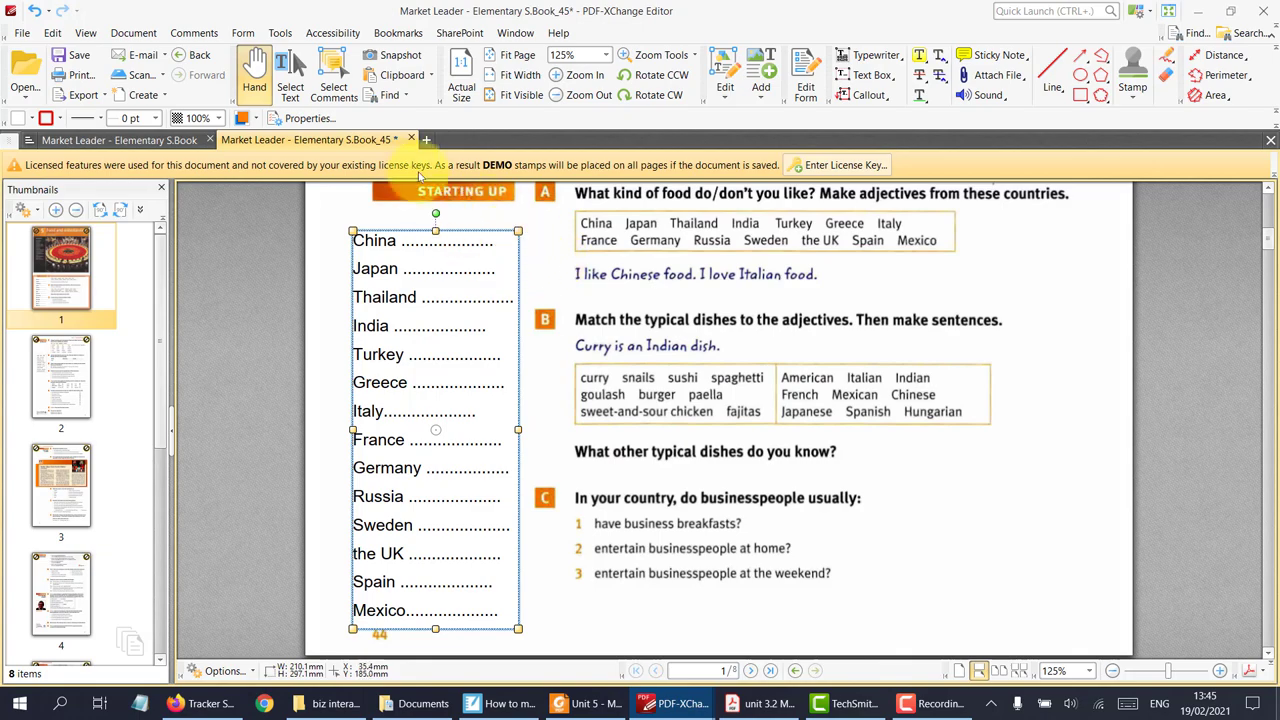
# - Flatten the dotted country list text box into the page's base content
pyautogui.click(590, 258)
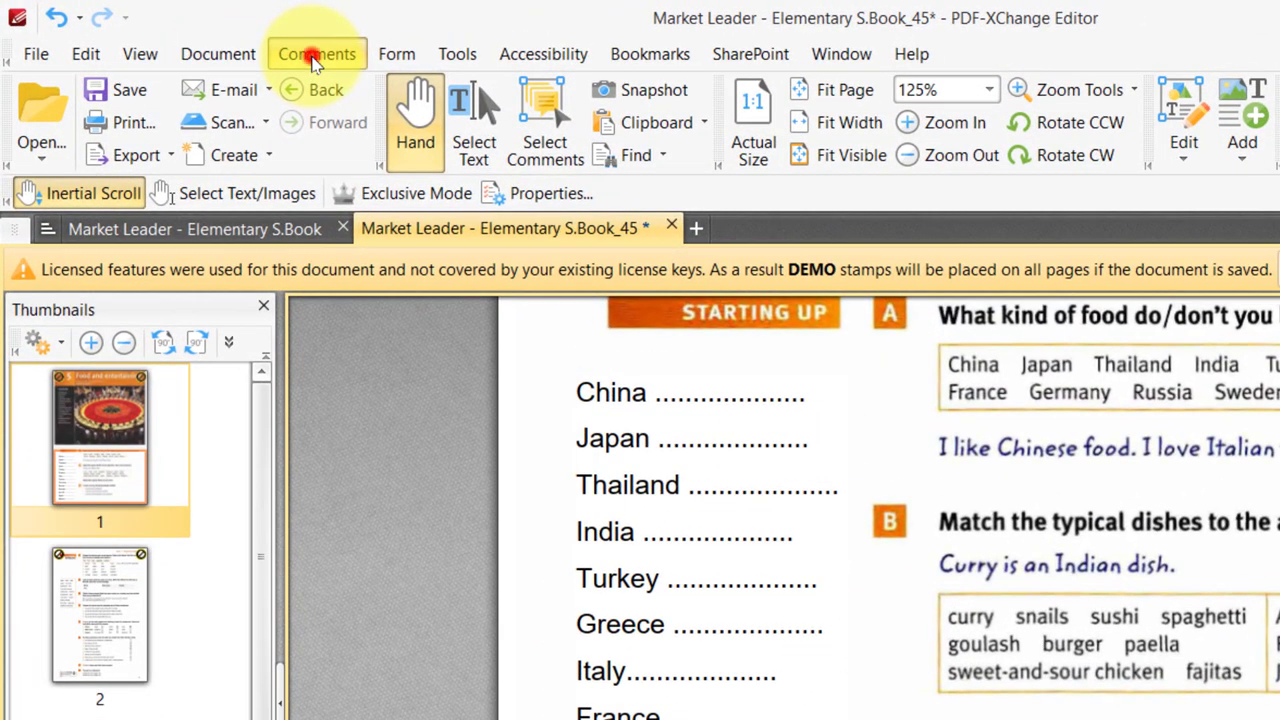
pyautogui.click(304, 56)
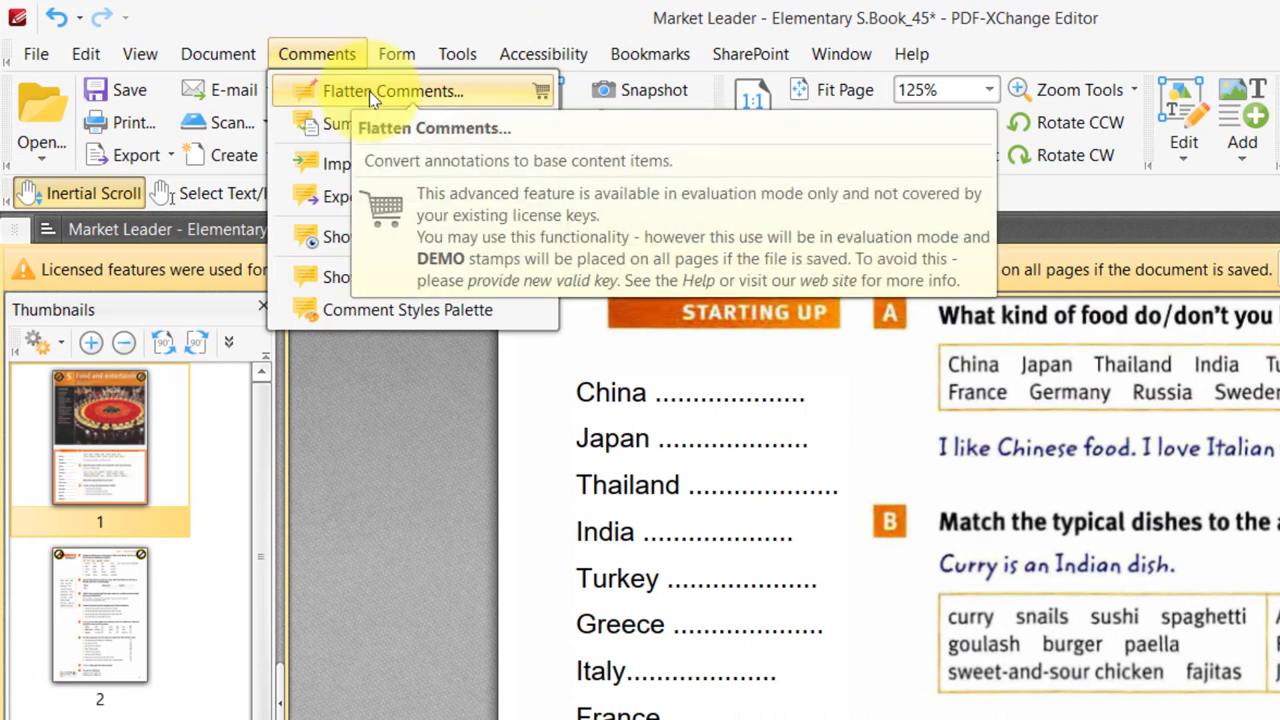
pyautogui.click(903, 466)
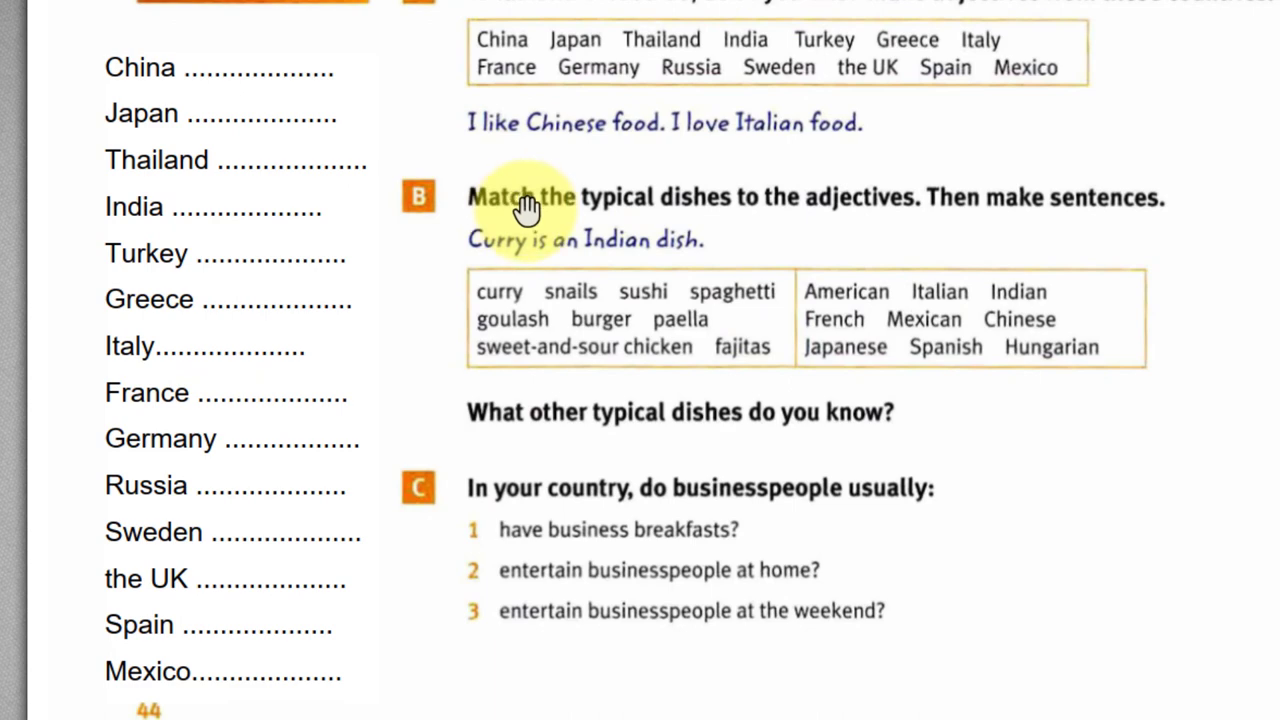
pyautogui.rightClick(226, 128)
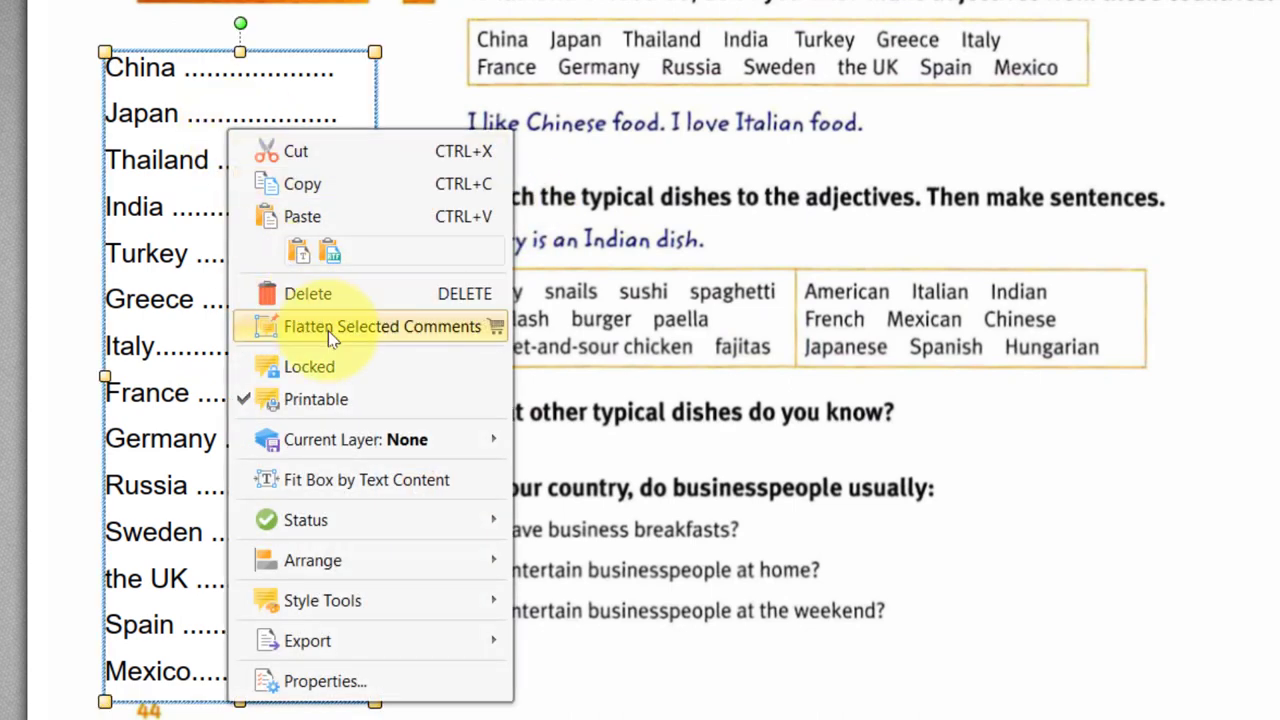
pyautogui.click(330, 330)
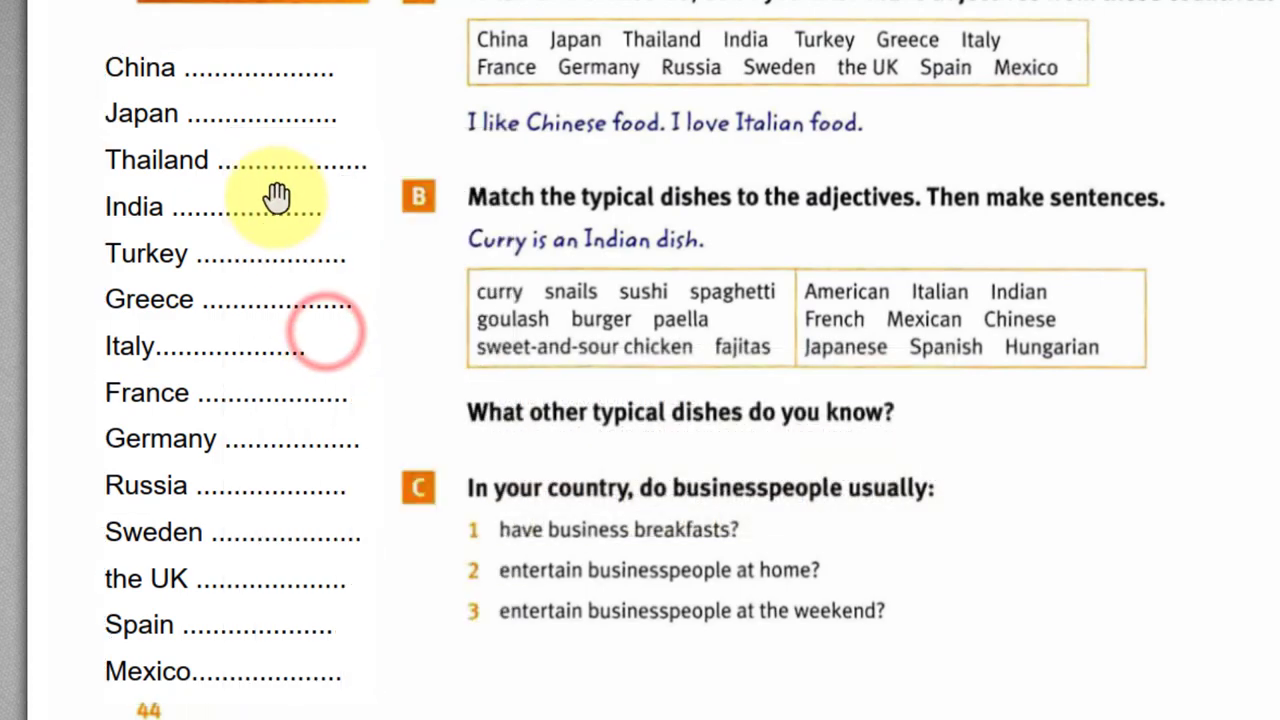
pyautogui.scroll(-1, 266, 186)
pyautogui.scroll(1, 278, 182)
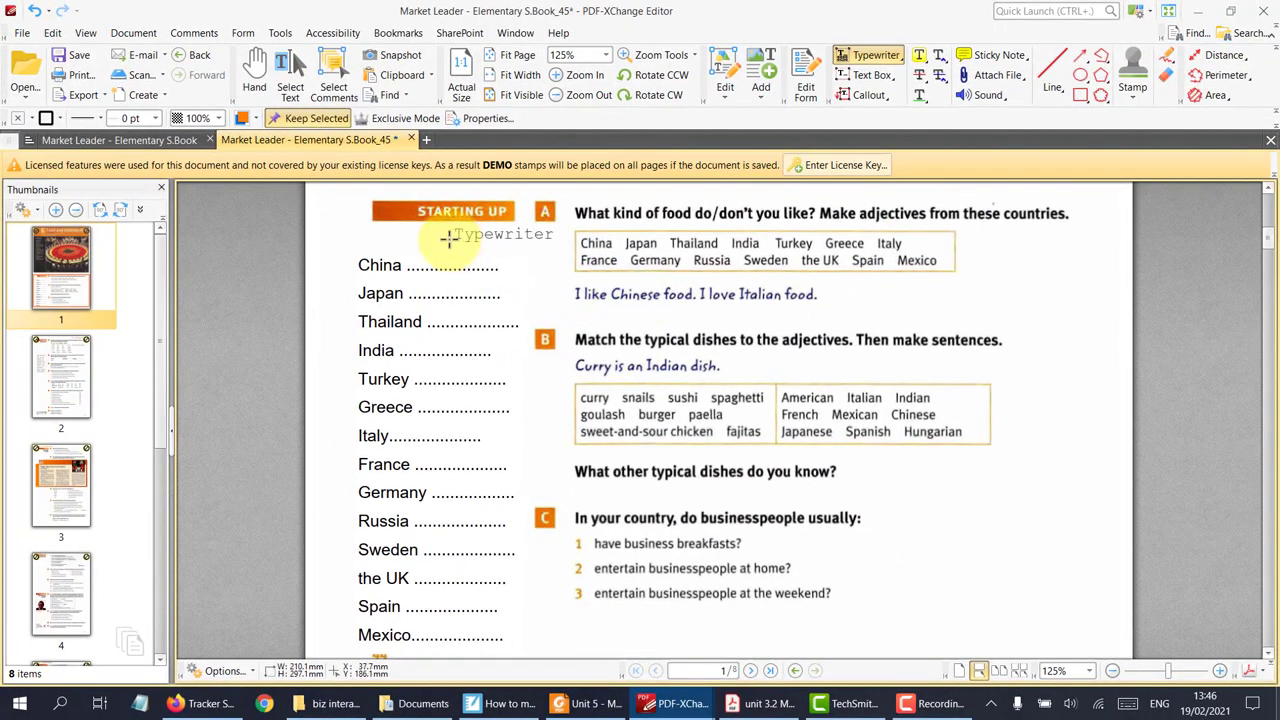
# - Take a snapshot of the word "American" in exercise B's adjective box and paste it onto the page as an image
pyautogui.click(862, 58)
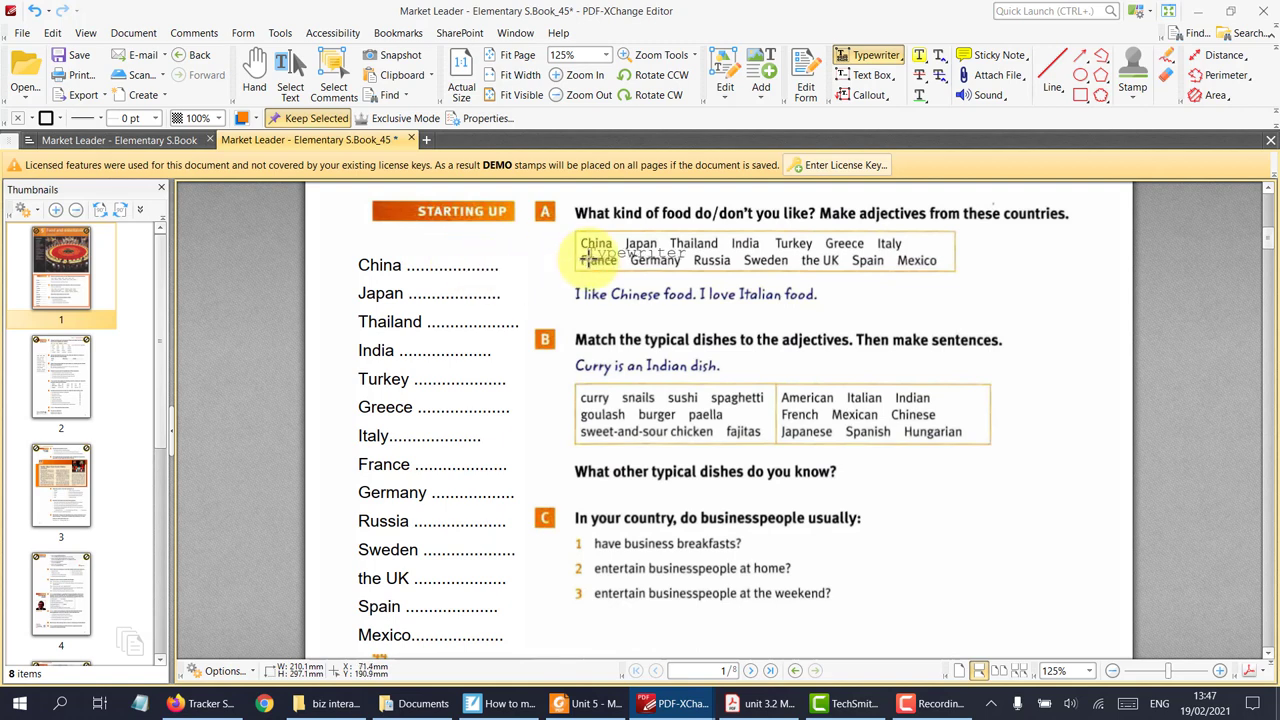
pyautogui.press('g')
pyautogui.scroll(-1, 625, 330)
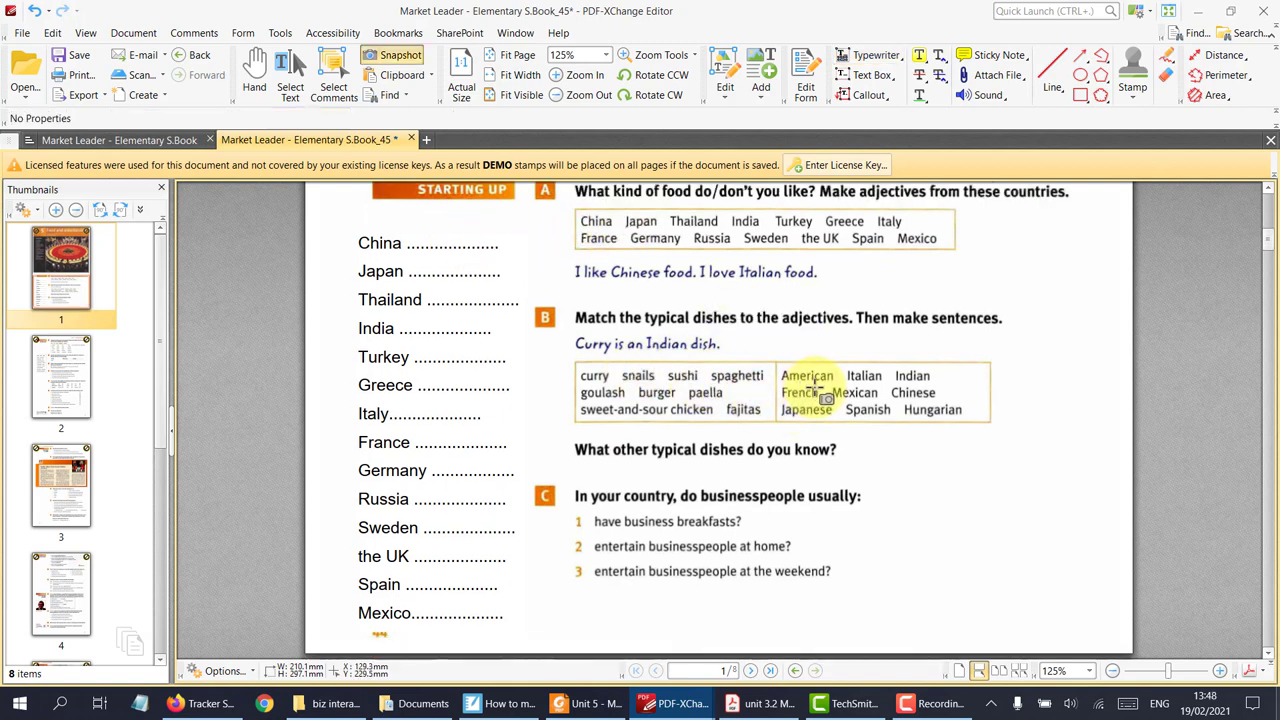
pyautogui.scroll(4, 822, 392)
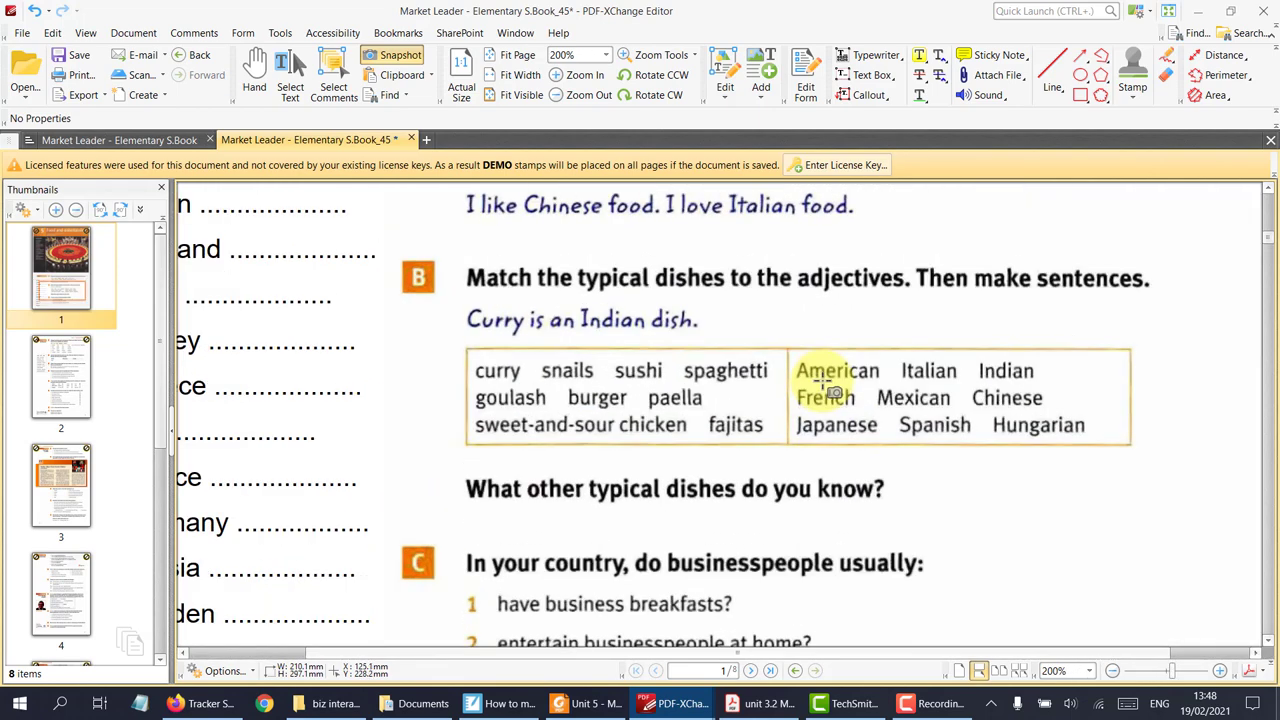
pyautogui.moveTo(908, 370); pyautogui.dragTo(680, 251)
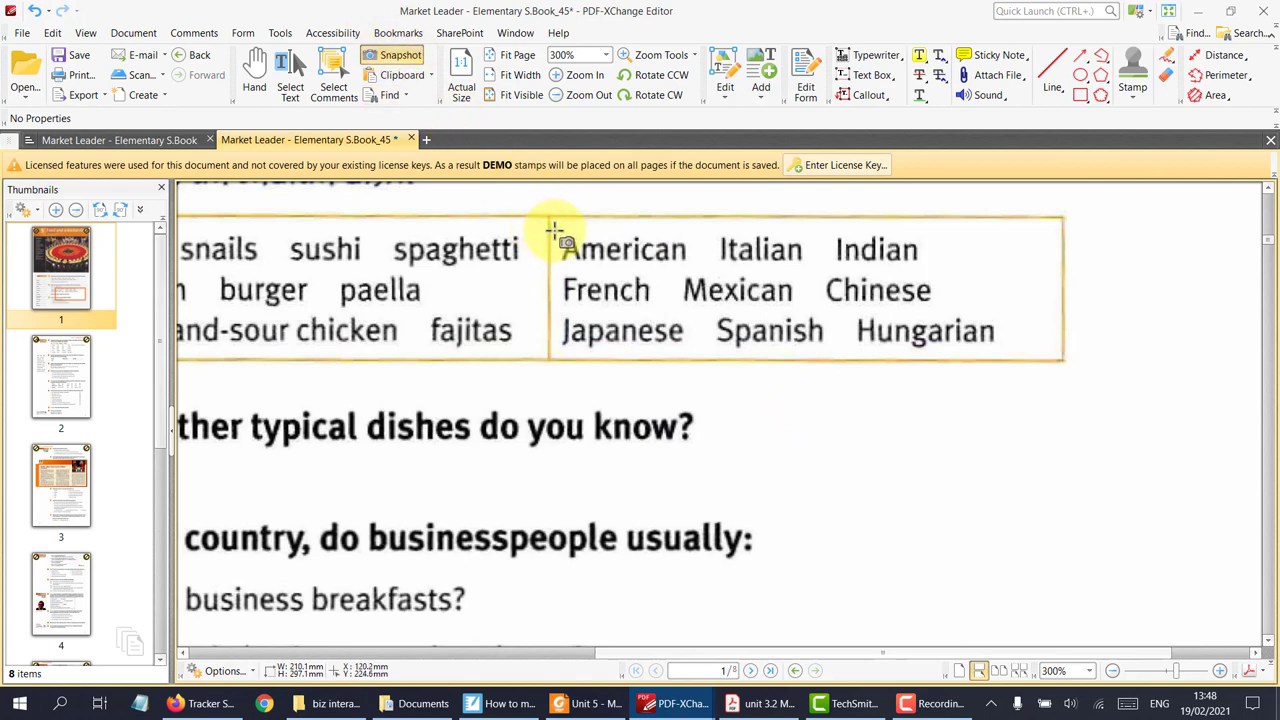
pyautogui.click(398, 55)
pyautogui.moveTo(555, 230); pyautogui.dragTo(692, 268)
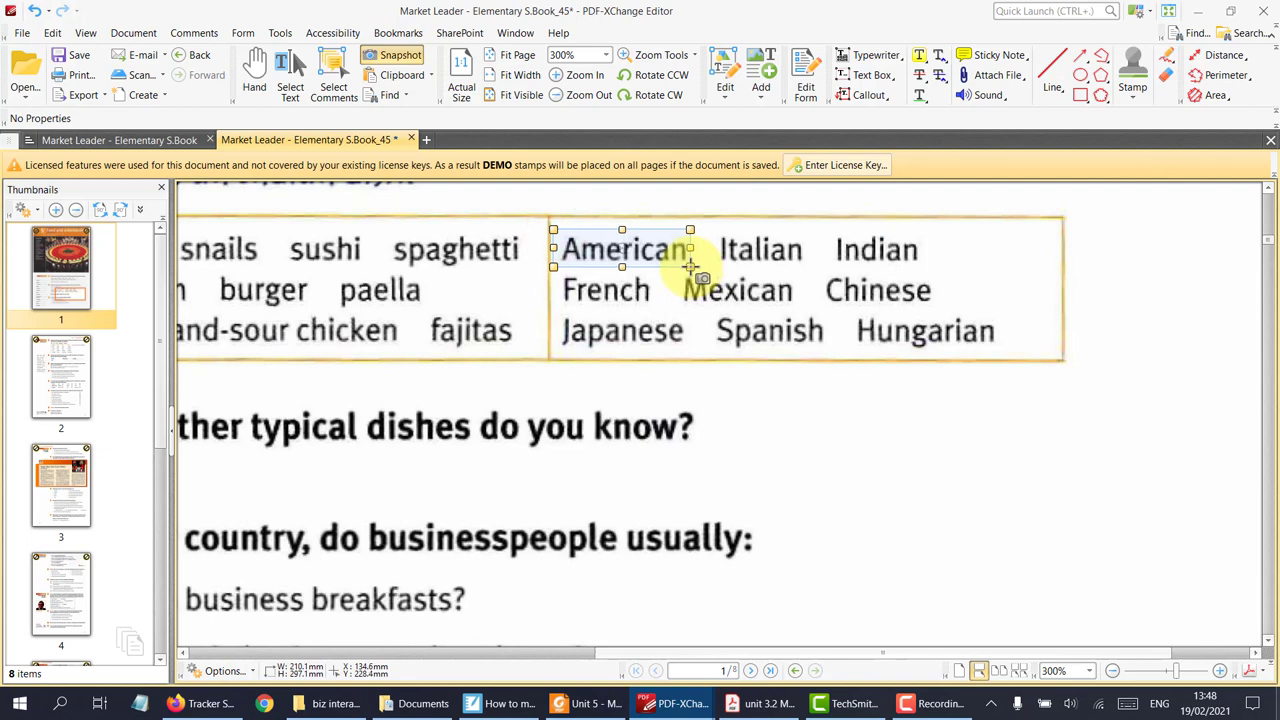
pyautogui.hotkey('ctrl', 'v')
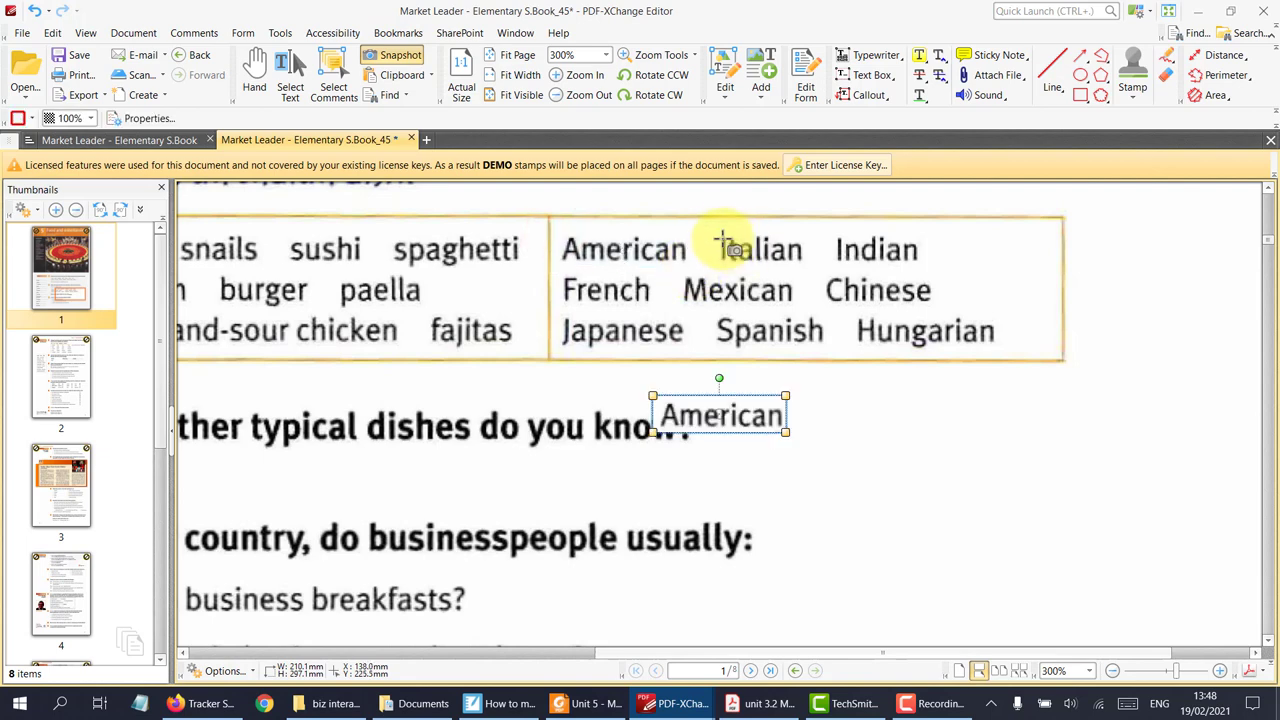
# - Snapshot and paste each remaining exercise B adjective as its own image, from Italian and Indian through to Hungarian
pyautogui.moveTo(716, 233); pyautogui.dragTo(916, 268)
pyautogui.hotkey('ctrl', 'v')
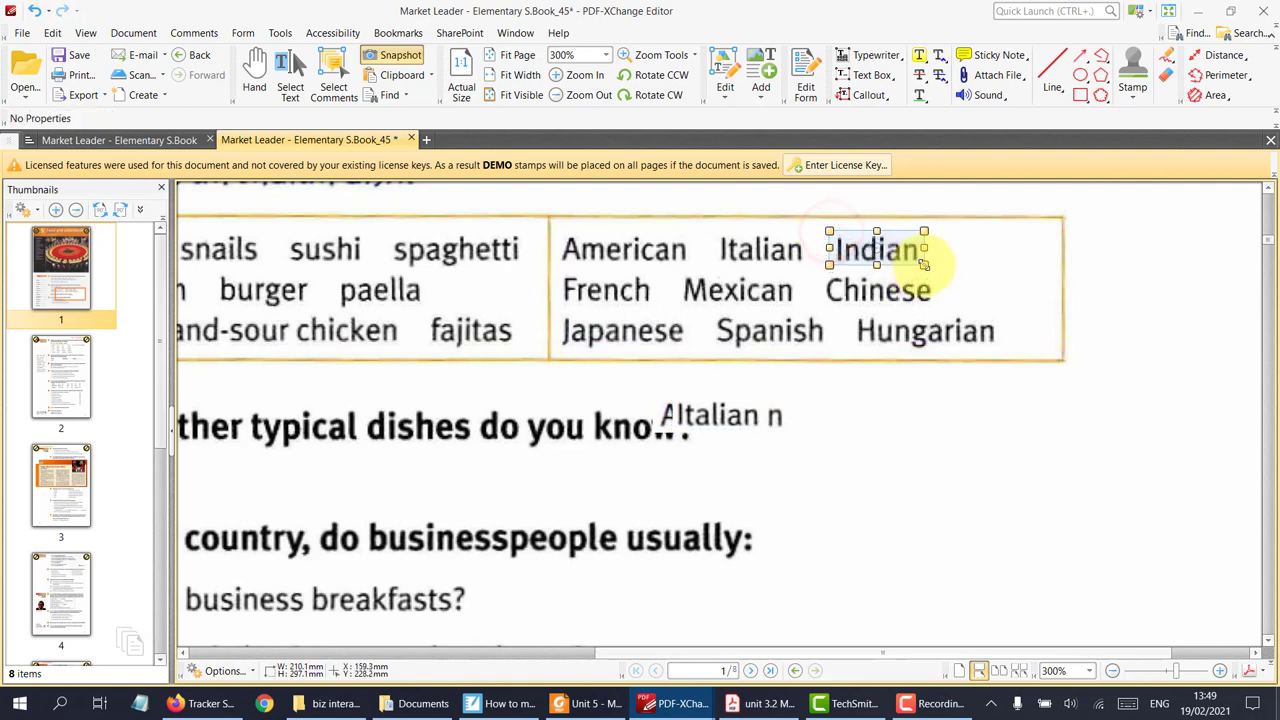
pyautogui.hotkey('ctrl', 'v')
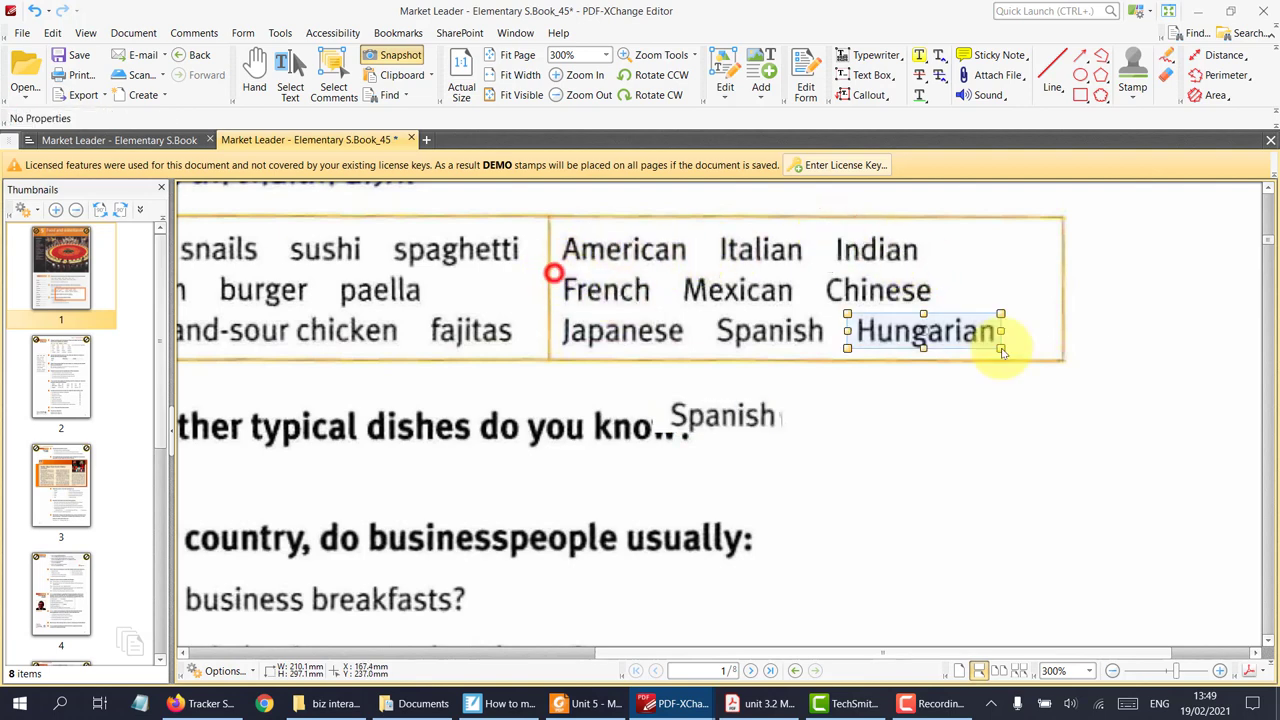
pyautogui.hotkey('ctrl', 'v')
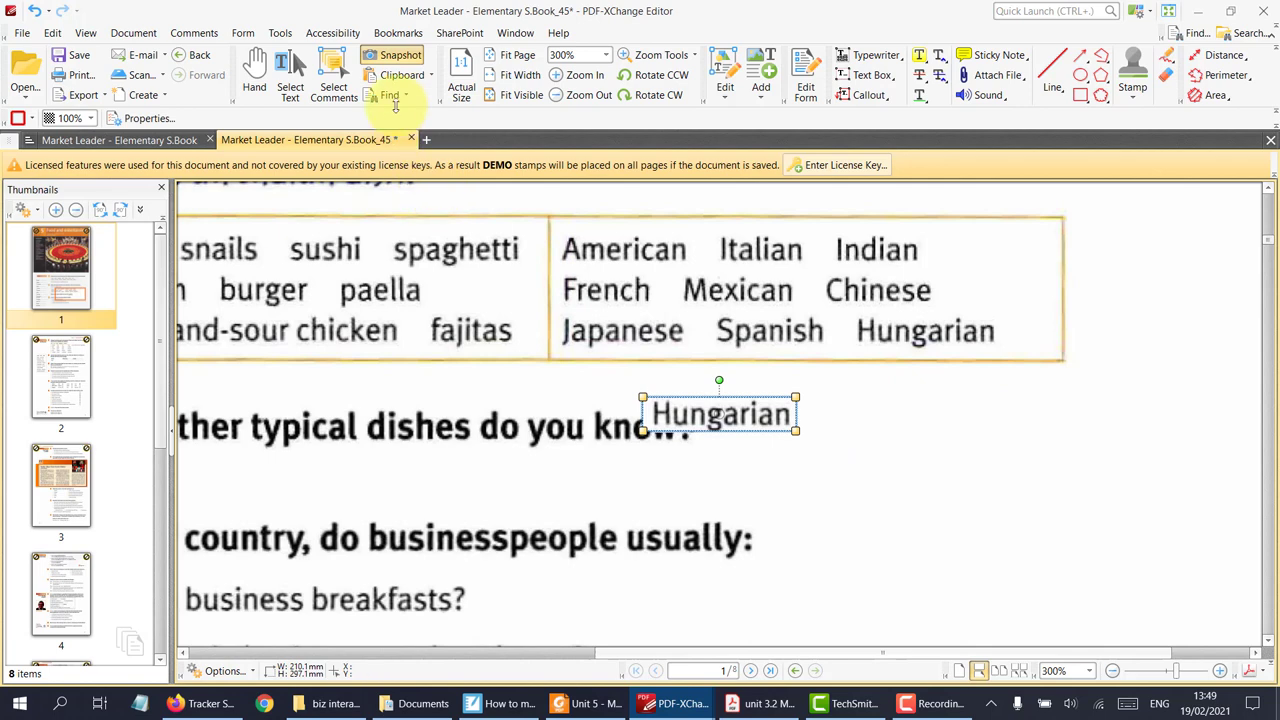
# - Select the whole stack of pasted adjective images and move it into the blank margin beside exercise B
pyautogui.click(333, 70)
pyautogui.moveTo(619, 378); pyautogui.dragTo(808, 466)
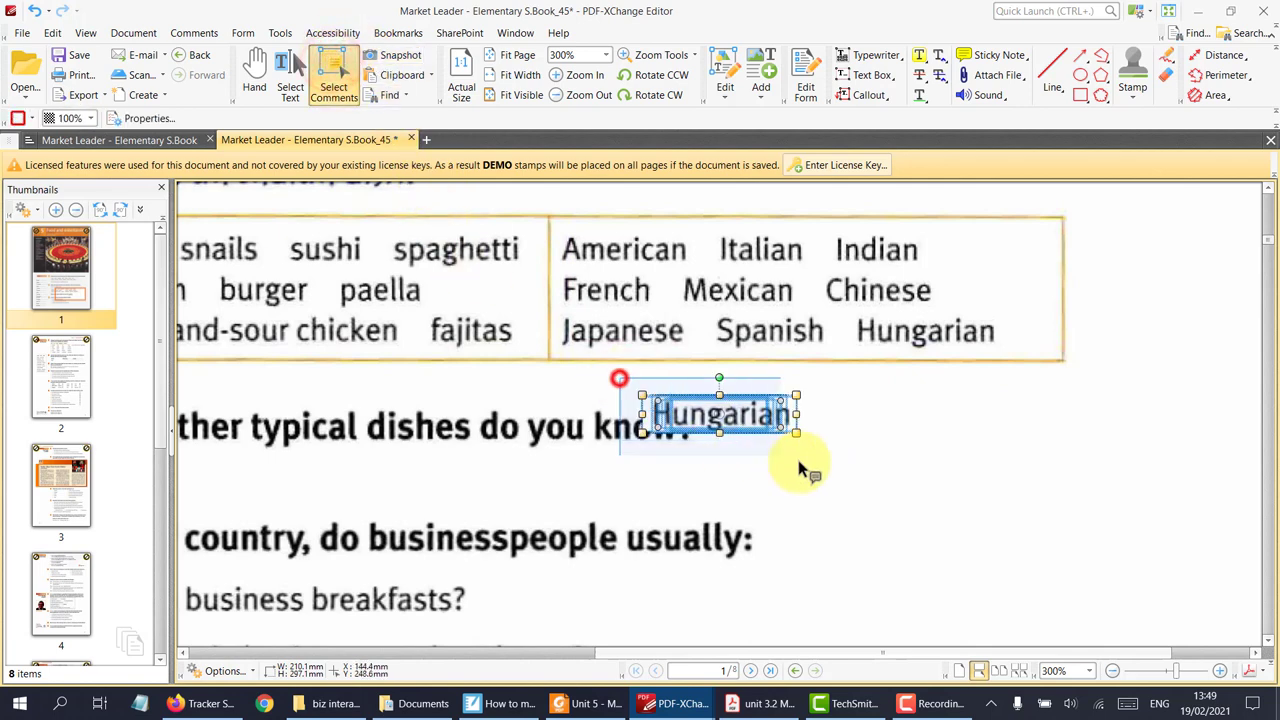
pyautogui.scroll(-3, 875, 485)
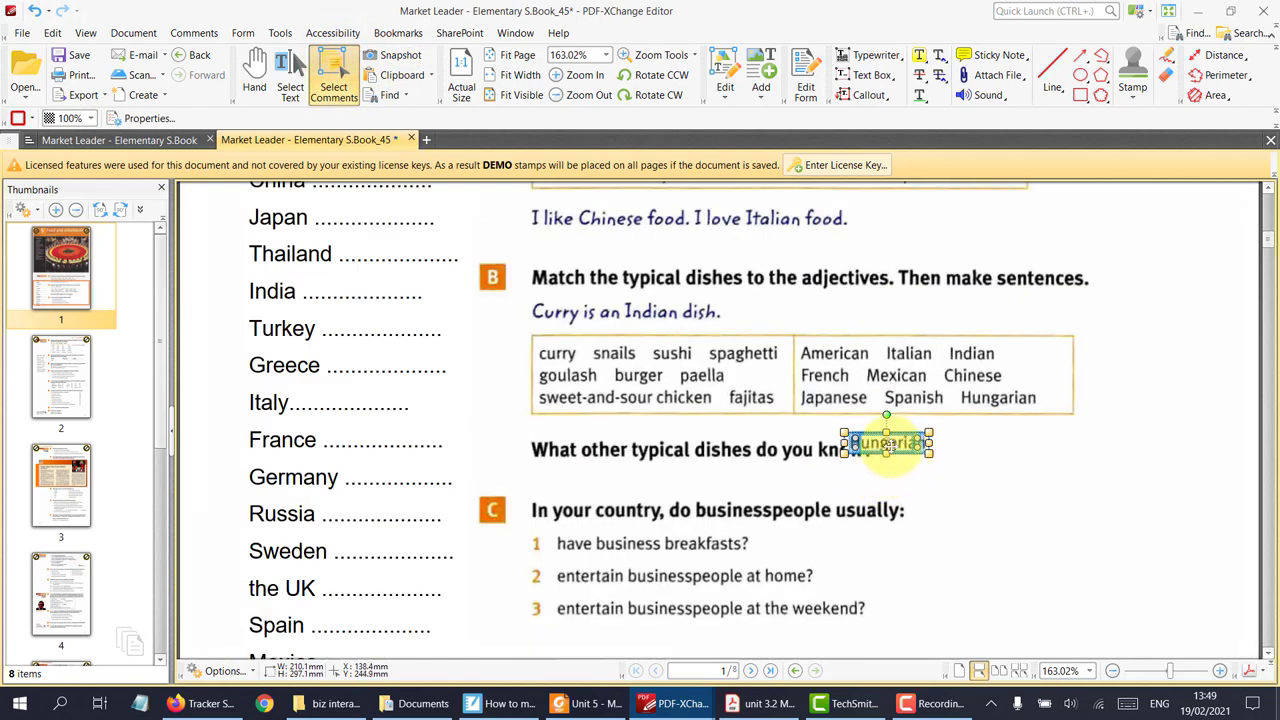
pyautogui.scroll(-1, 903, 443)
pyautogui.moveTo(886, 403); pyautogui.dragTo(1143, 422)
# - Spread the stacked adjective images down the margin, with Chinese uppermost and Hungarian lowest
pyautogui.scroll(-1, 1105, 365)
pyautogui.moveTo(1105, 375); pyautogui.dragTo(1118, 539)
pyautogui.click(1118, 369)
pyautogui.moveTo(1125, 403); pyautogui.dragTo(1120, 488)
pyautogui.moveTo(1110, 369); pyautogui.dragTo(1134, 421)
pyautogui.moveTo(1122, 368); pyautogui.dragTo(1118, 345)
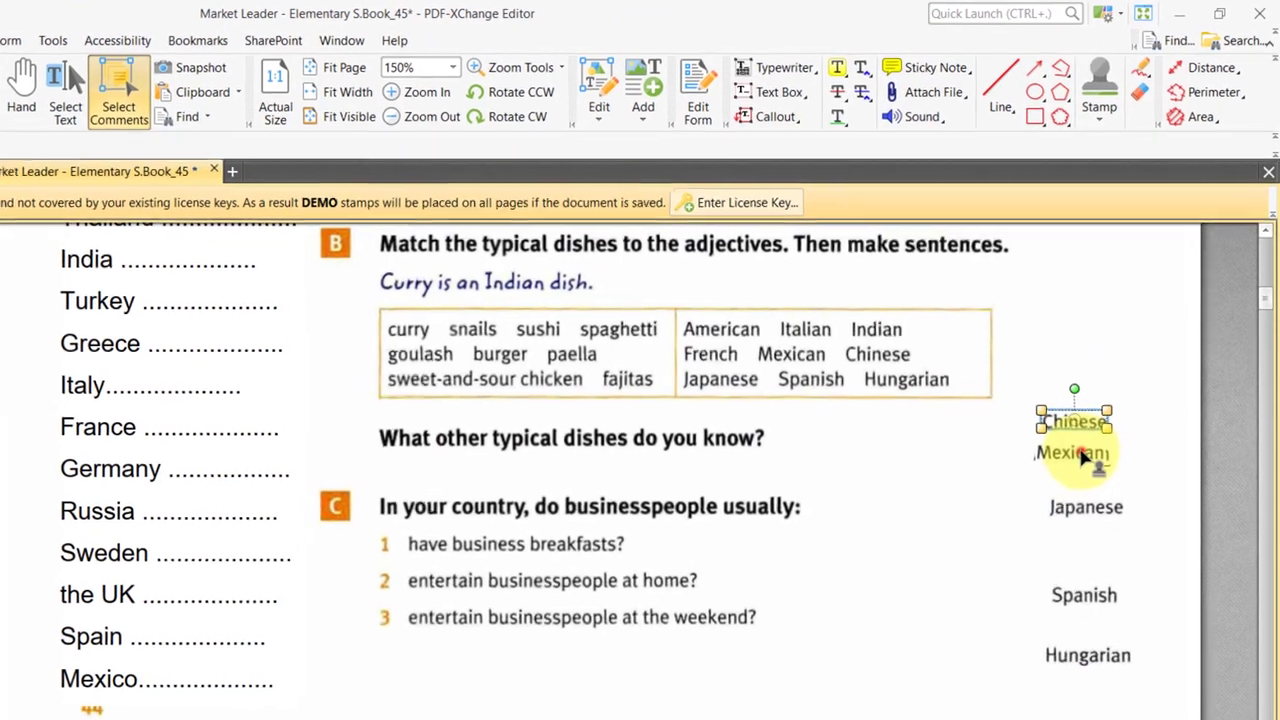
pyautogui.moveTo(1082, 455); pyautogui.dragTo(1100, 398)
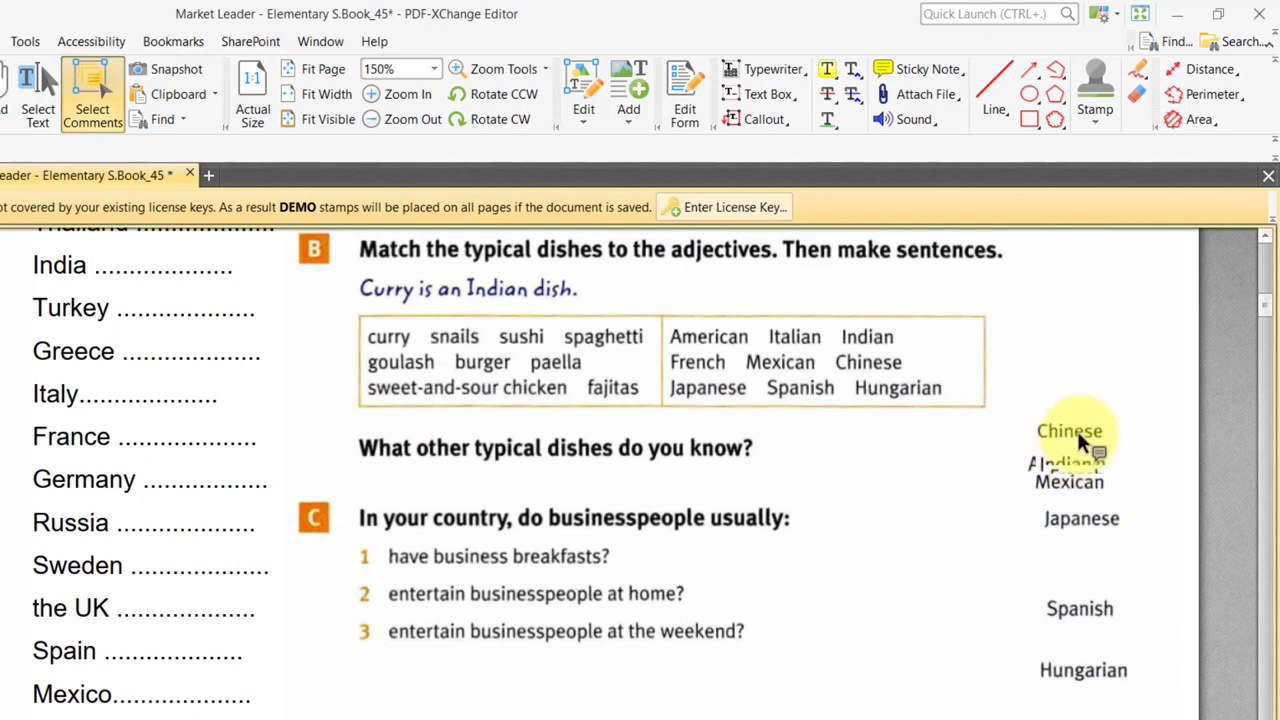
pyautogui.moveTo(1093, 682); pyautogui.dragTo(1093, 706)
# - Distribute all the adjective images in the margin evenly in the vertical direction
pyautogui.moveTo(1012, 400); pyautogui.dragTo(1135, 703)
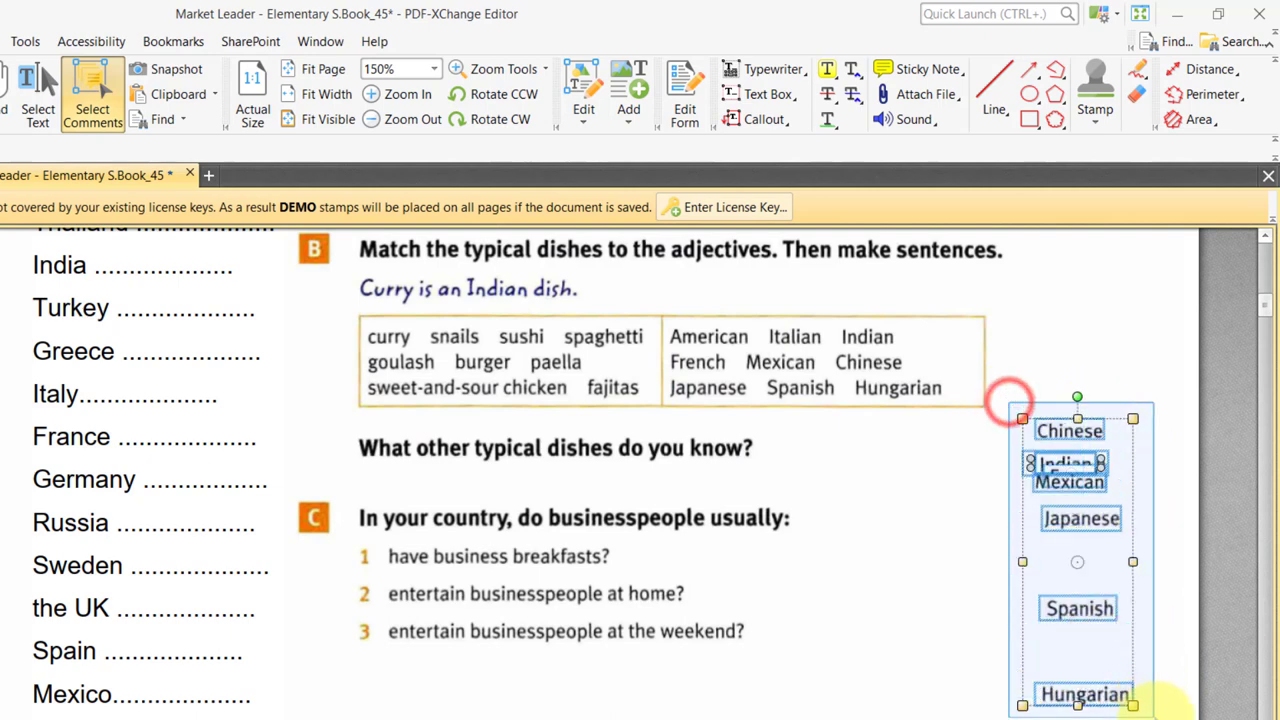
pyautogui.rightClick(1086, 566)
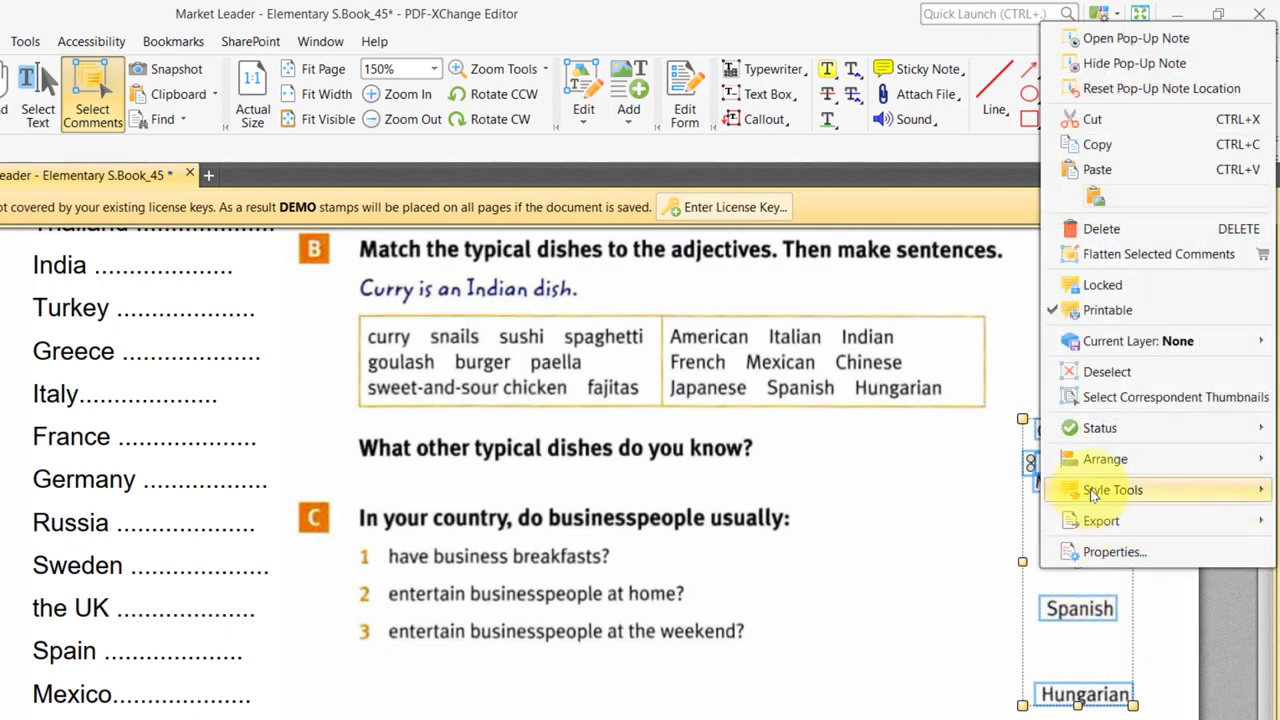
pyautogui.moveTo(1093, 461)
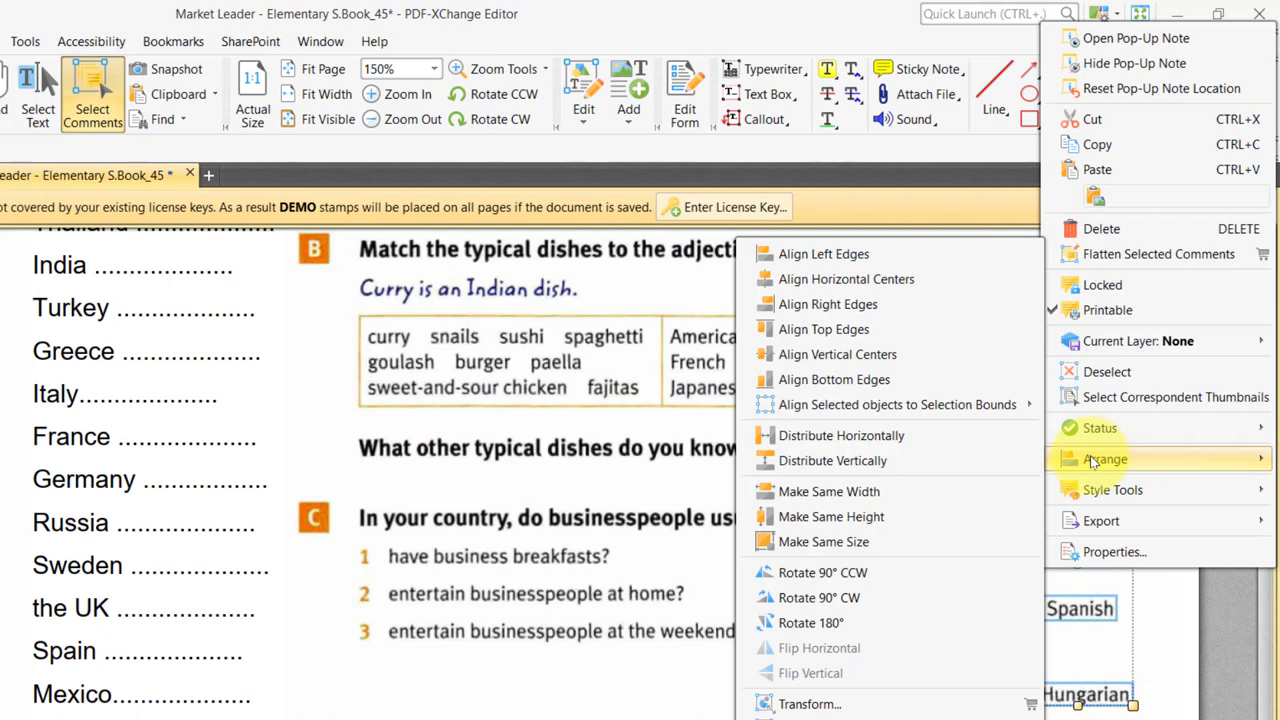
pyautogui.click(826, 464)
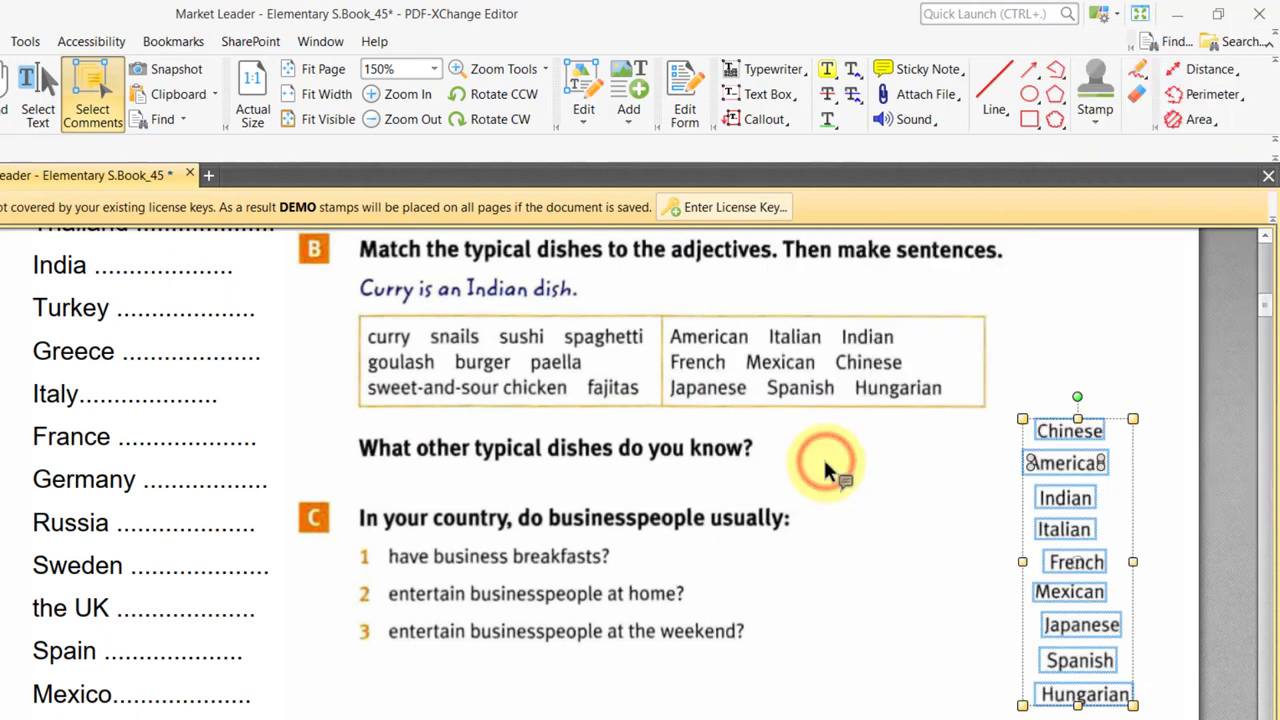
pyautogui.click(882, 579)
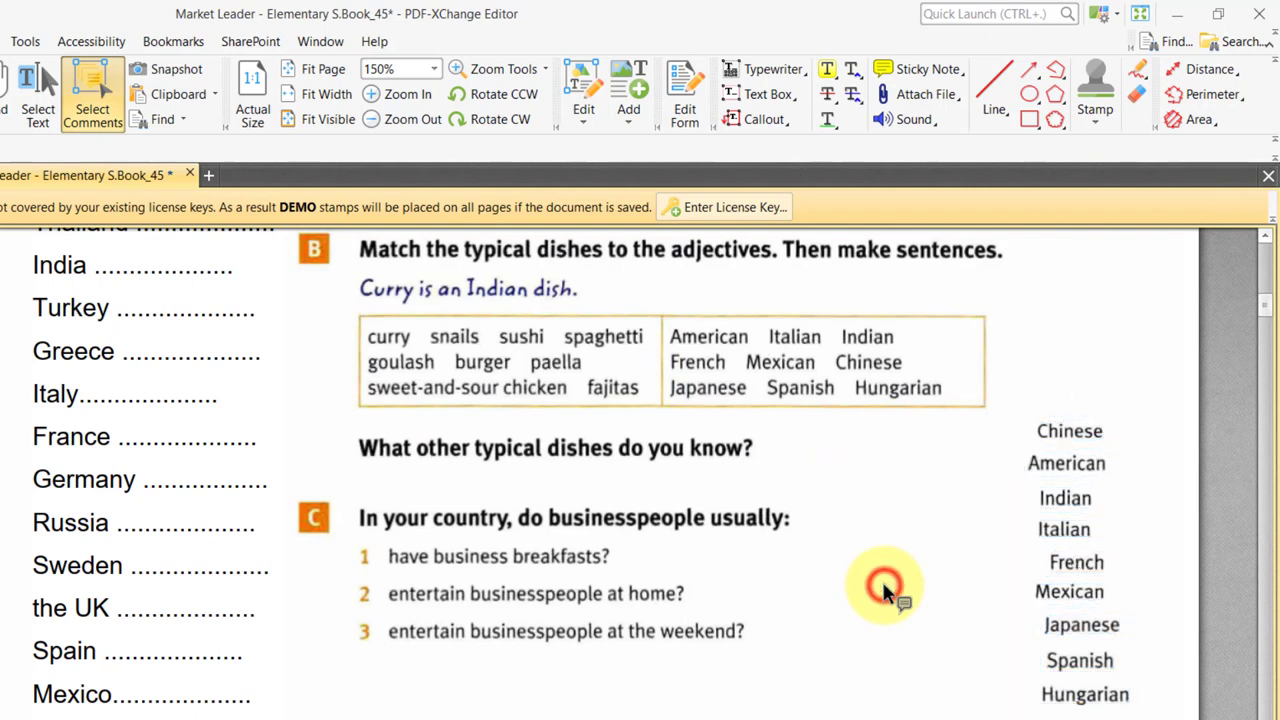
# - Align the left edges of all the adjective images in the margin
pyautogui.moveTo(1011, 397); pyautogui.dragTo(1143, 712)
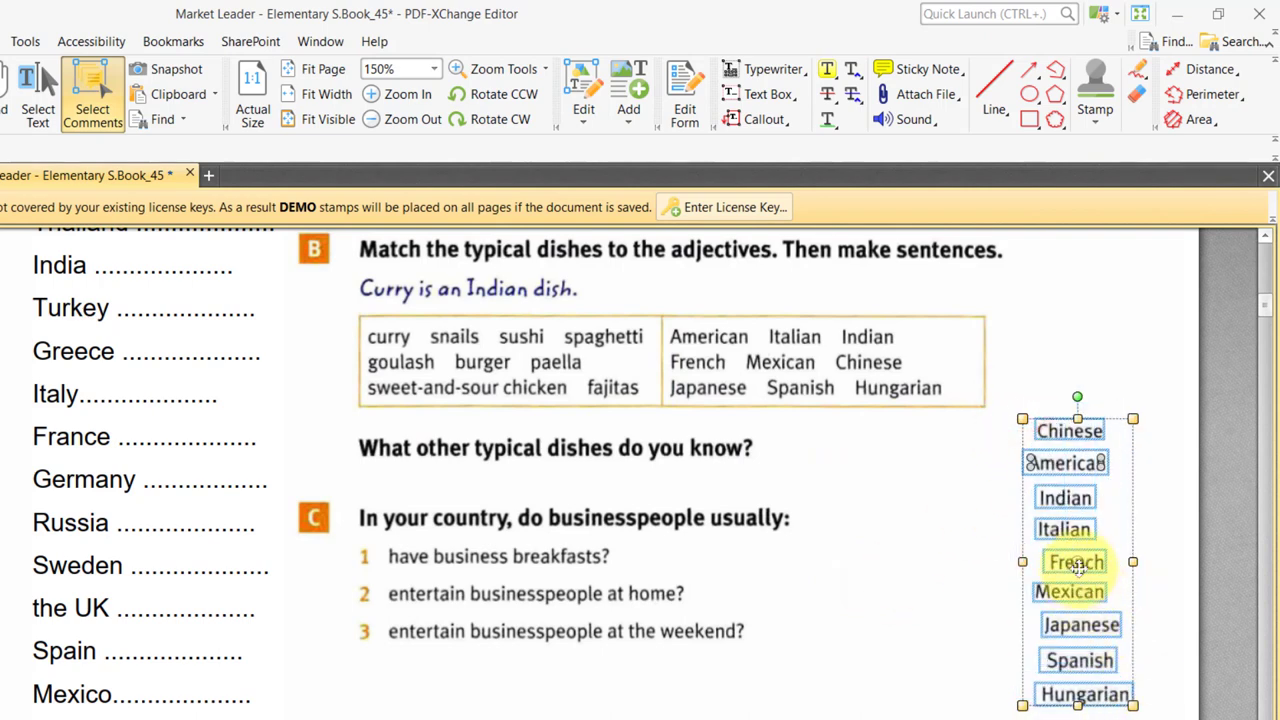
pyautogui.rightClick(1076, 565)
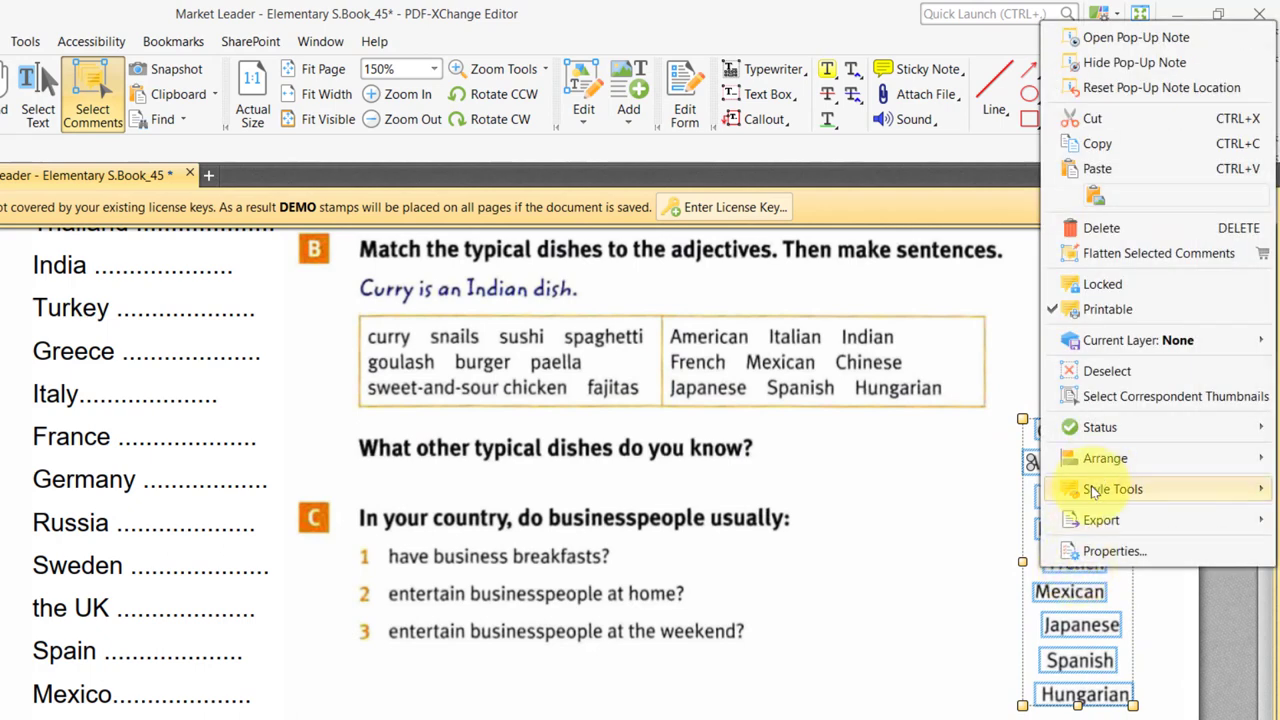
pyautogui.moveTo(1081, 459)
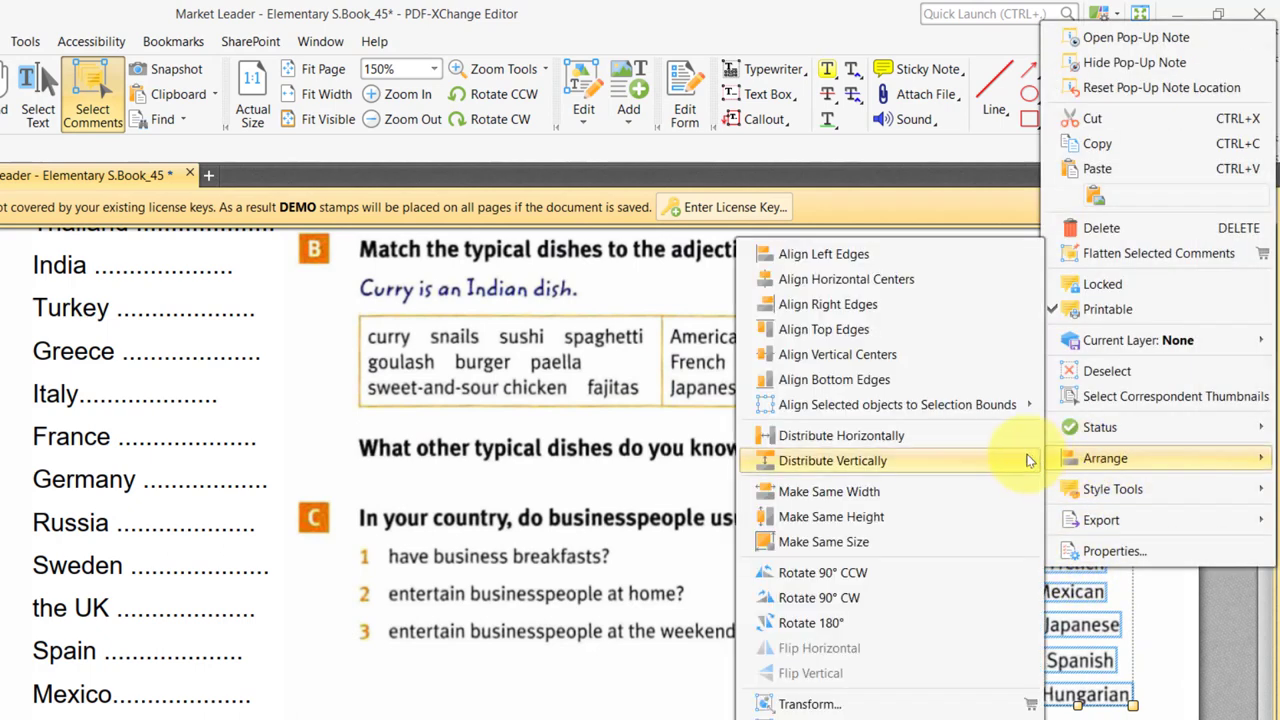
pyautogui.click(800, 255)
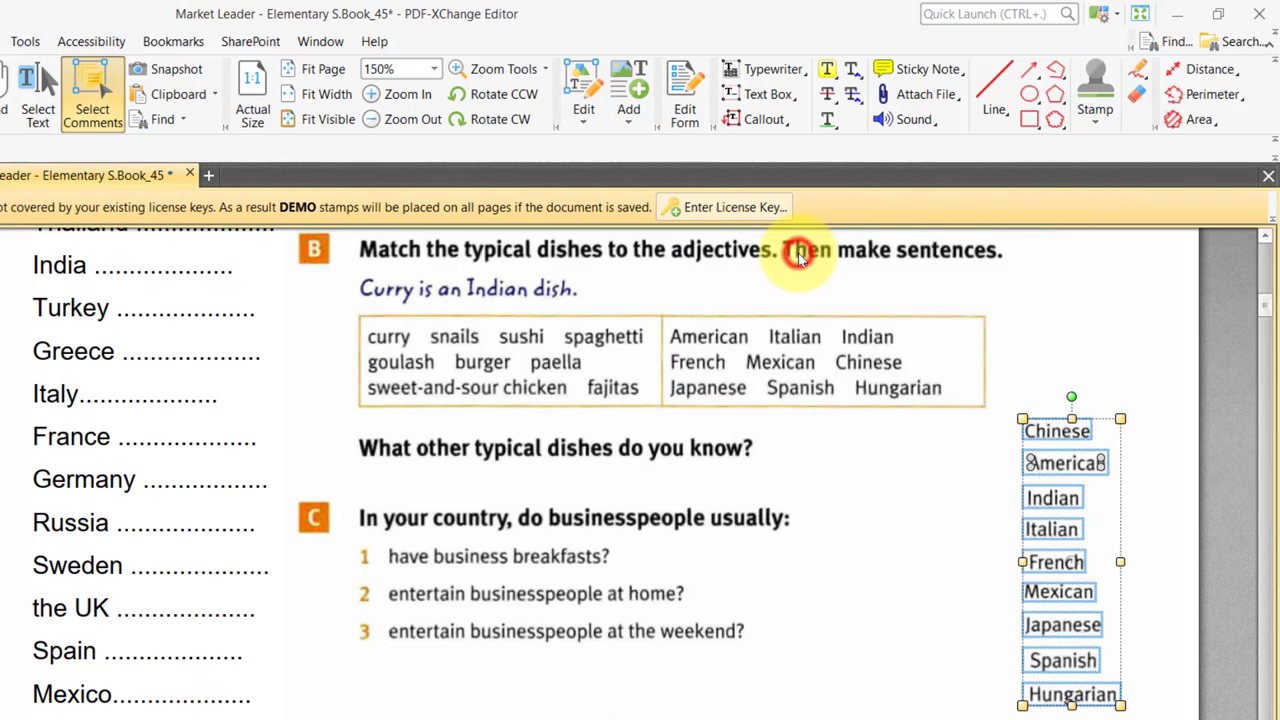
pyautogui.click(879, 562)
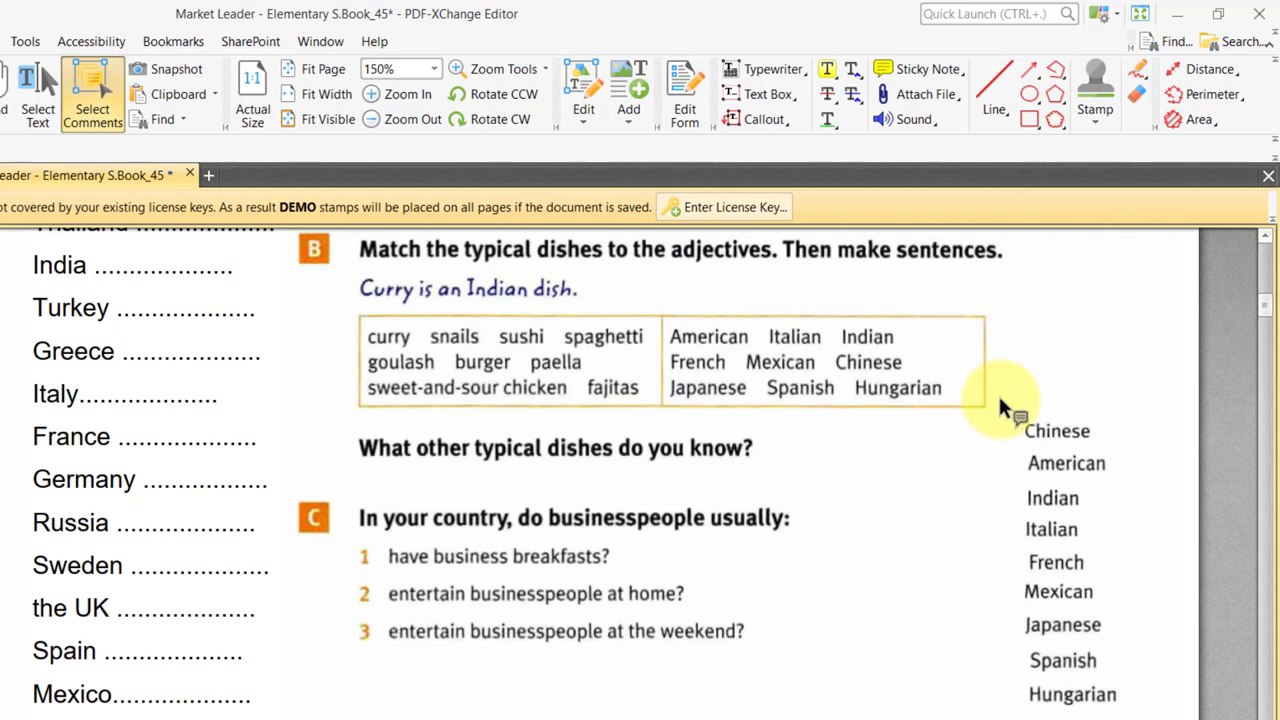
# - Flatten the column of adjective images into the page and check that Italian cannot be moved separately
pyautogui.moveTo(1000, 399); pyautogui.dragTo(1120, 703)
pyautogui.rightClick(1068, 562)
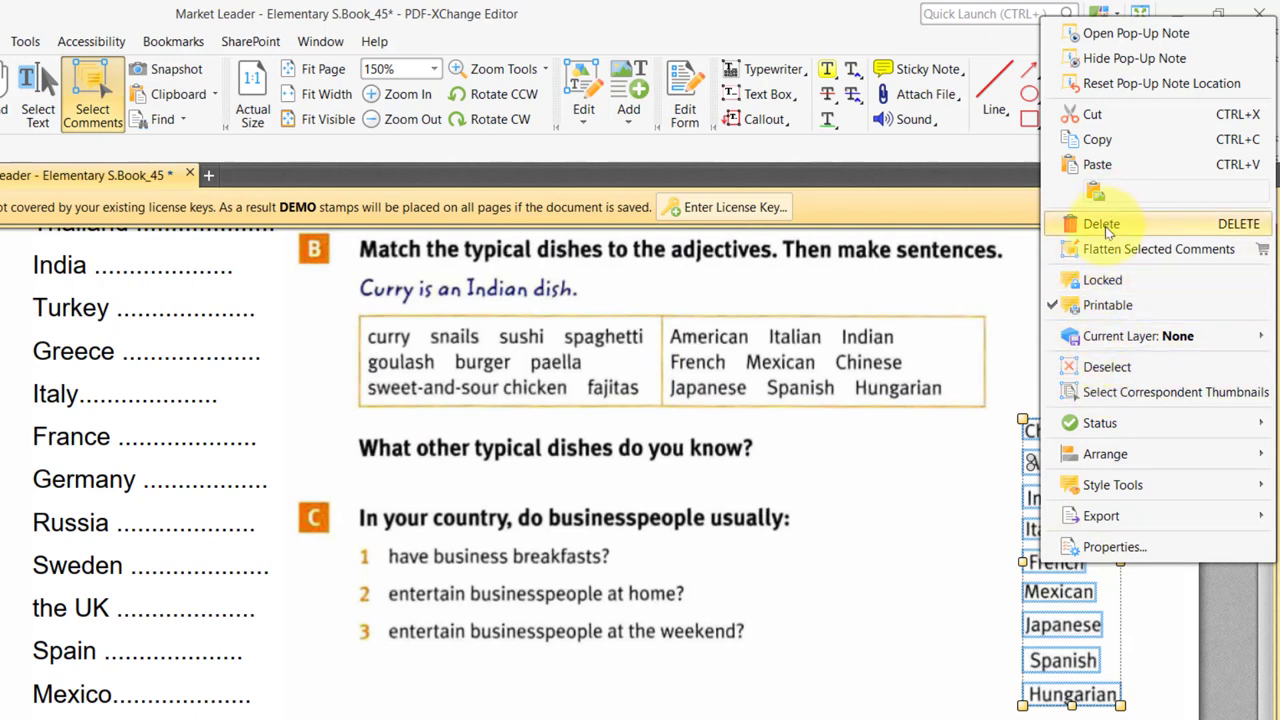
pyautogui.click(1102, 251)
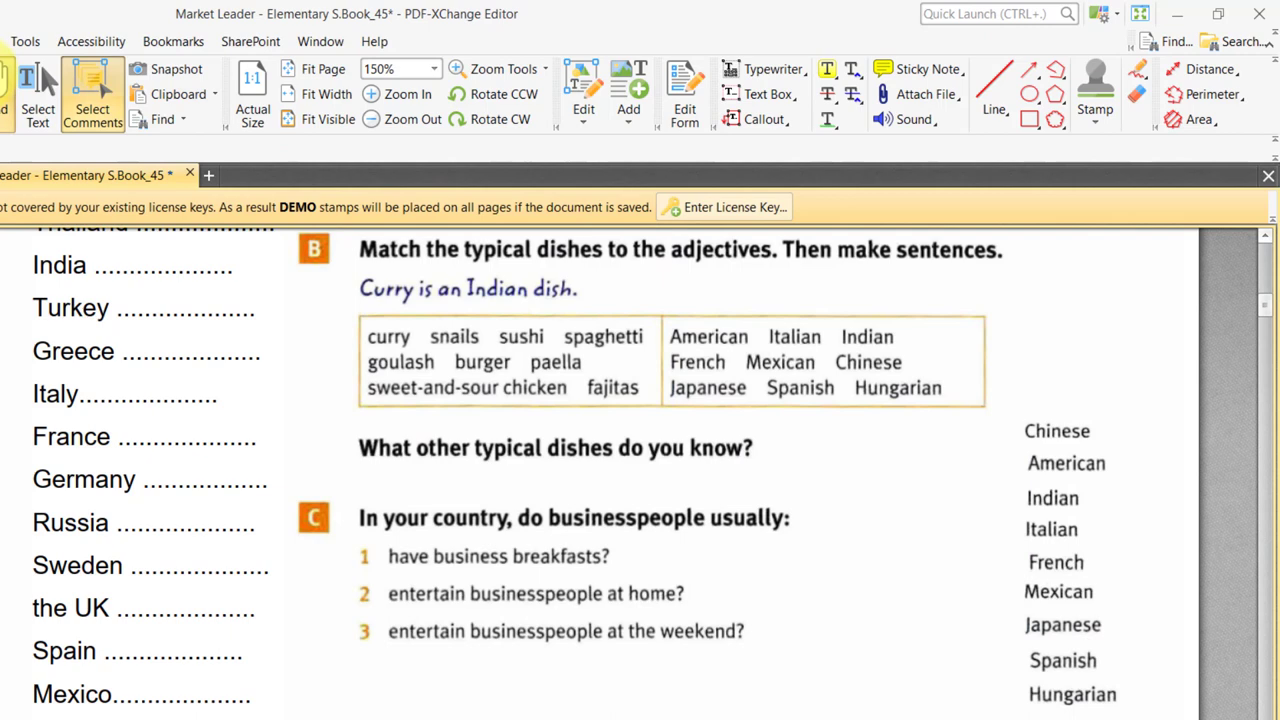
pyautogui.moveTo(1049, 529); pyautogui.dragTo(1050, 512)
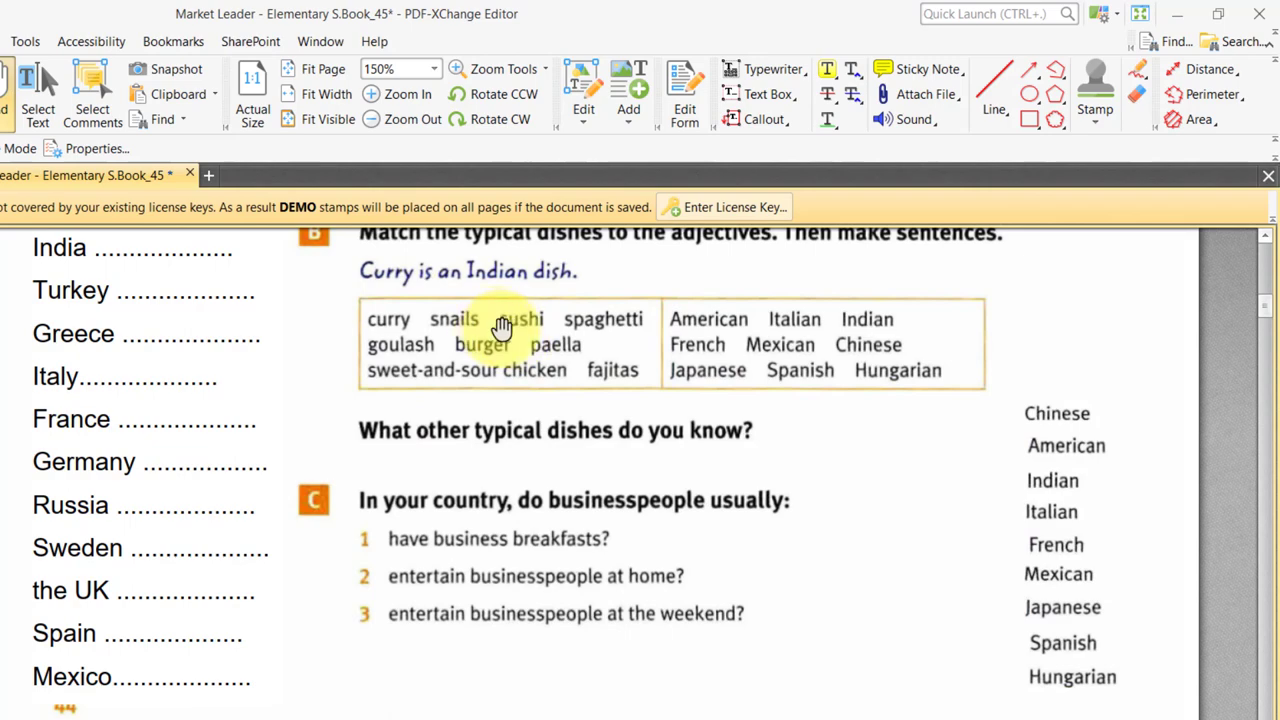
pyautogui.keyDown('ctrl'); pyautogui.scroll(1, 512, 330); pyautogui.keyUp('ctrl')
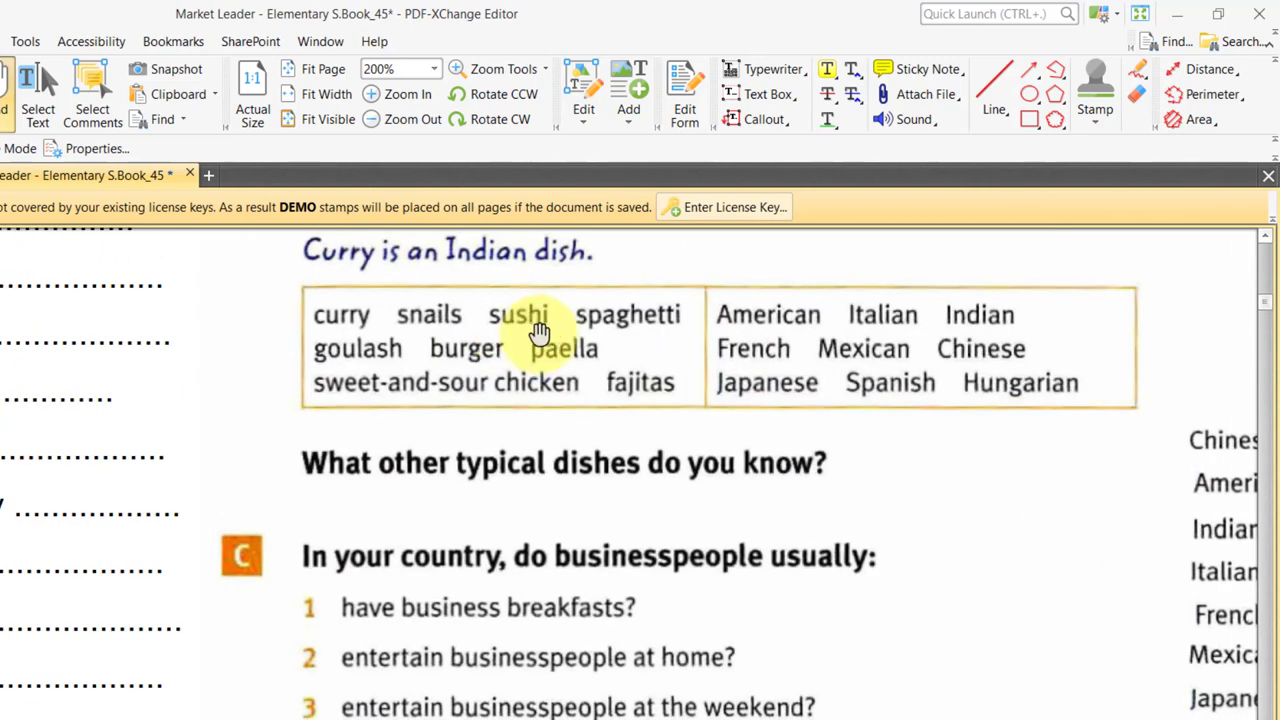
pyautogui.keyDown('ctrl'); pyautogui.scroll(-1, 553, 330); pyautogui.keyUp('ctrl')
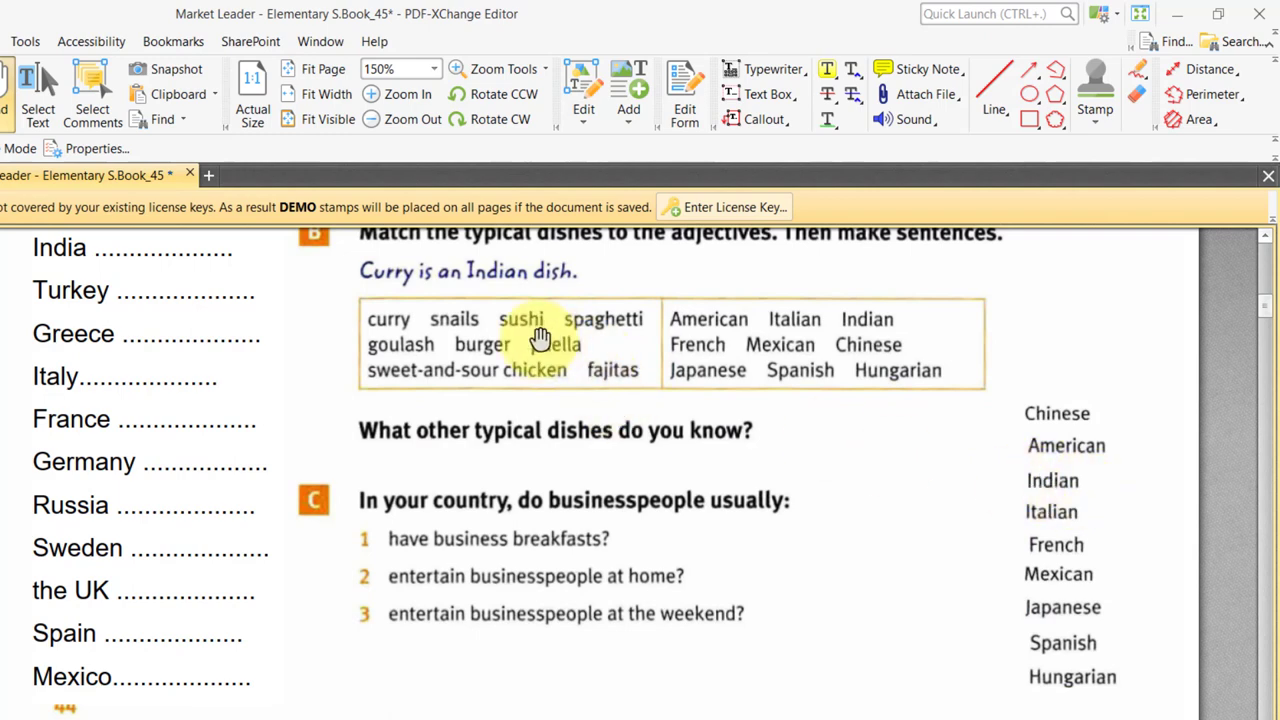
pyautogui.keyDown('ctrl'); pyautogui.scroll(1, 482, 332); pyautogui.keyUp('ctrl')
pyautogui.keyDown('ctrl'); pyautogui.scroll(1, 480, 332); pyautogui.keyUp('ctrl')
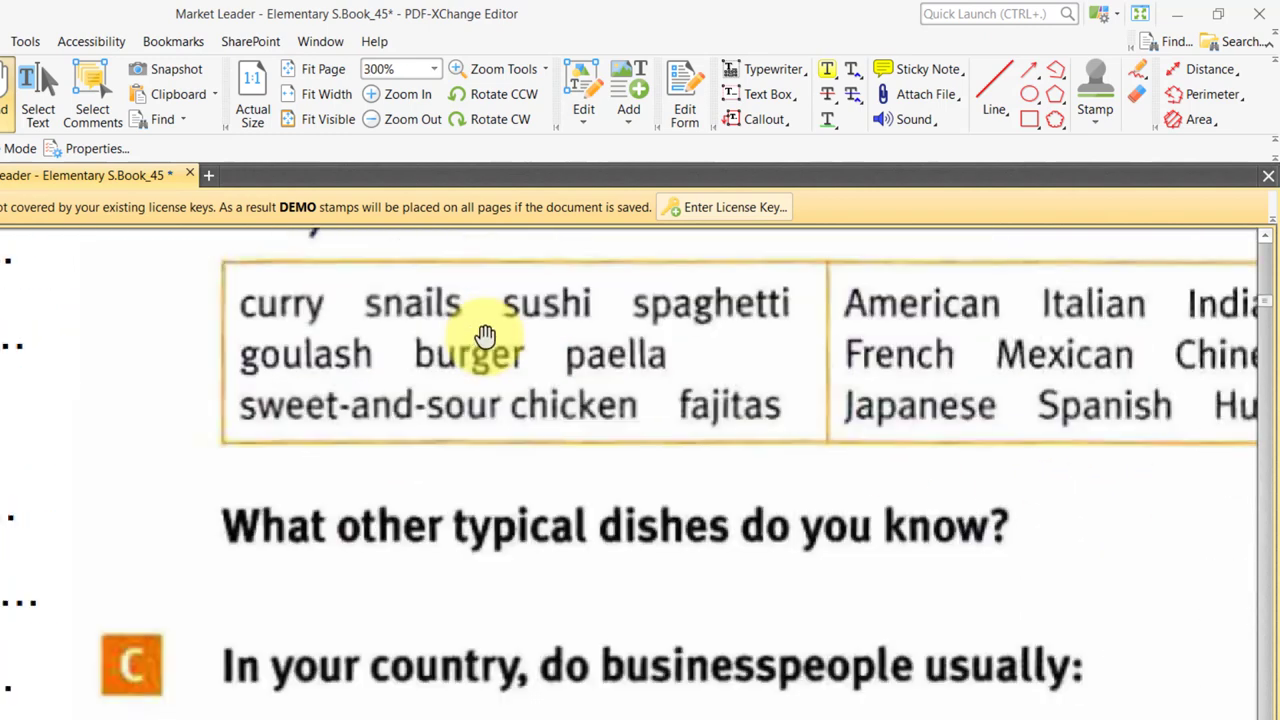
# - Take a snapshot of each dish word in exercise B, from curry to fajitas, and paste each as a separate image
pyautogui.click(150, 69)
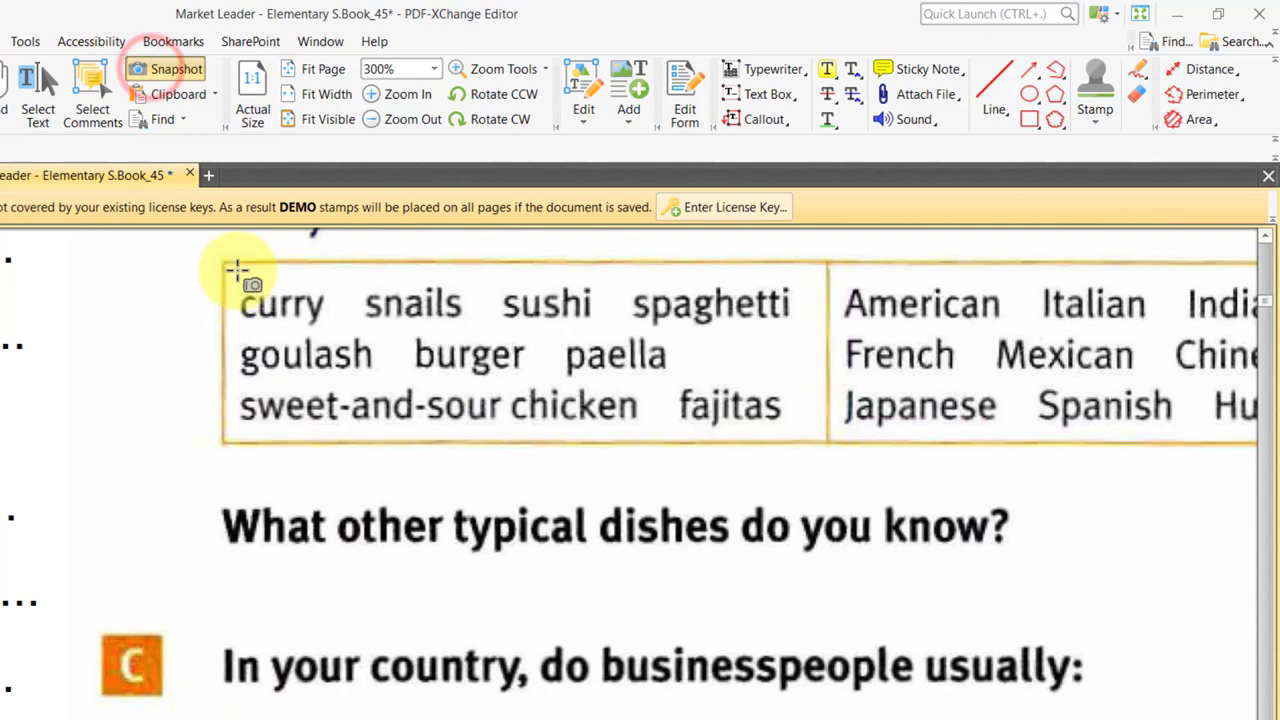
pyautogui.moveTo(234, 282); pyautogui.dragTo(331, 331)
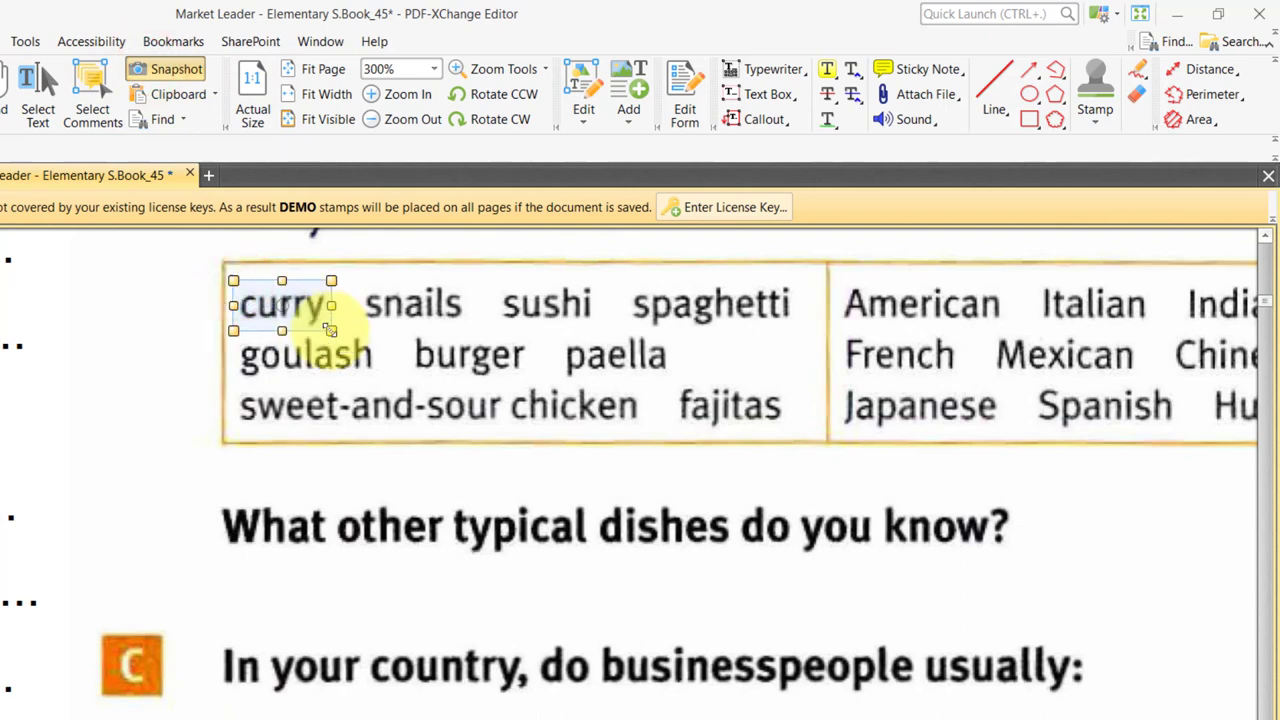
pyautogui.hotkey('ctrl', 'v')
pyautogui.moveTo(361, 281); pyautogui.dragTo(463, 325)
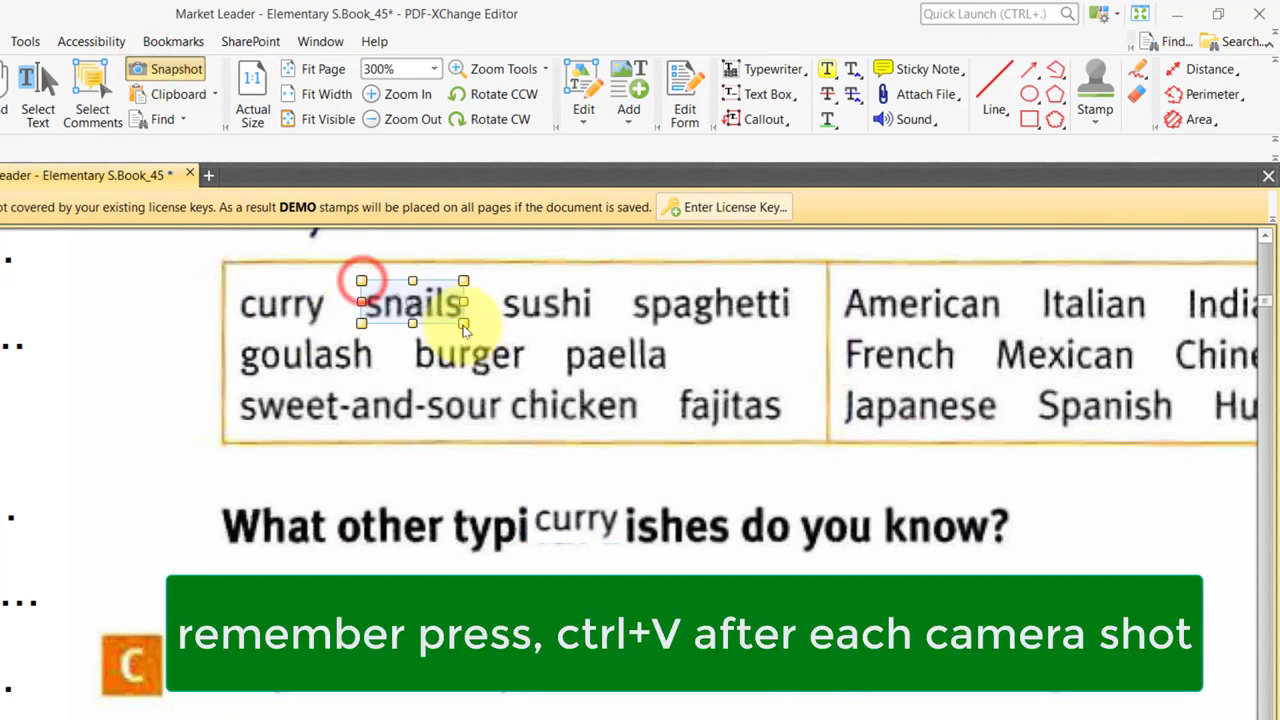
pyautogui.hotkey('ctrl', 'v')
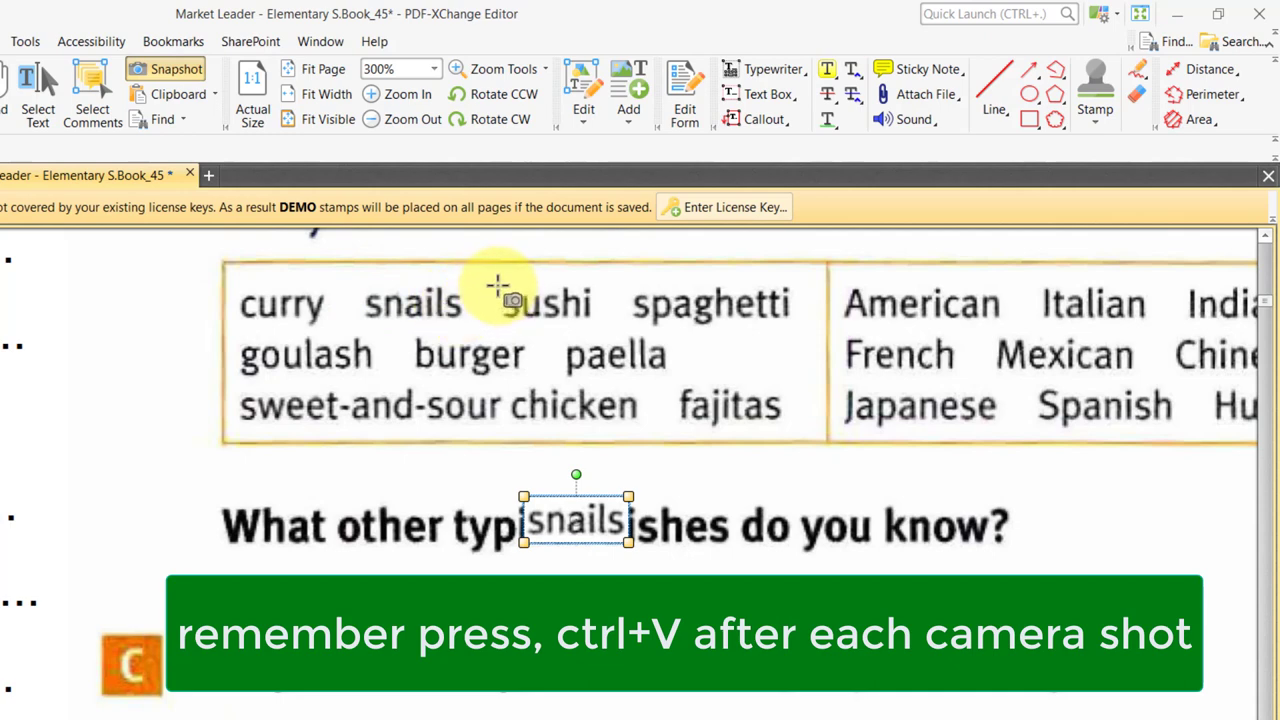
pyautogui.hotkey('ctrl', 'v')
pyautogui.moveTo(674, 380); pyautogui.dragTo(778, 448)
pyautogui.hotkey('ctrl', 'v')
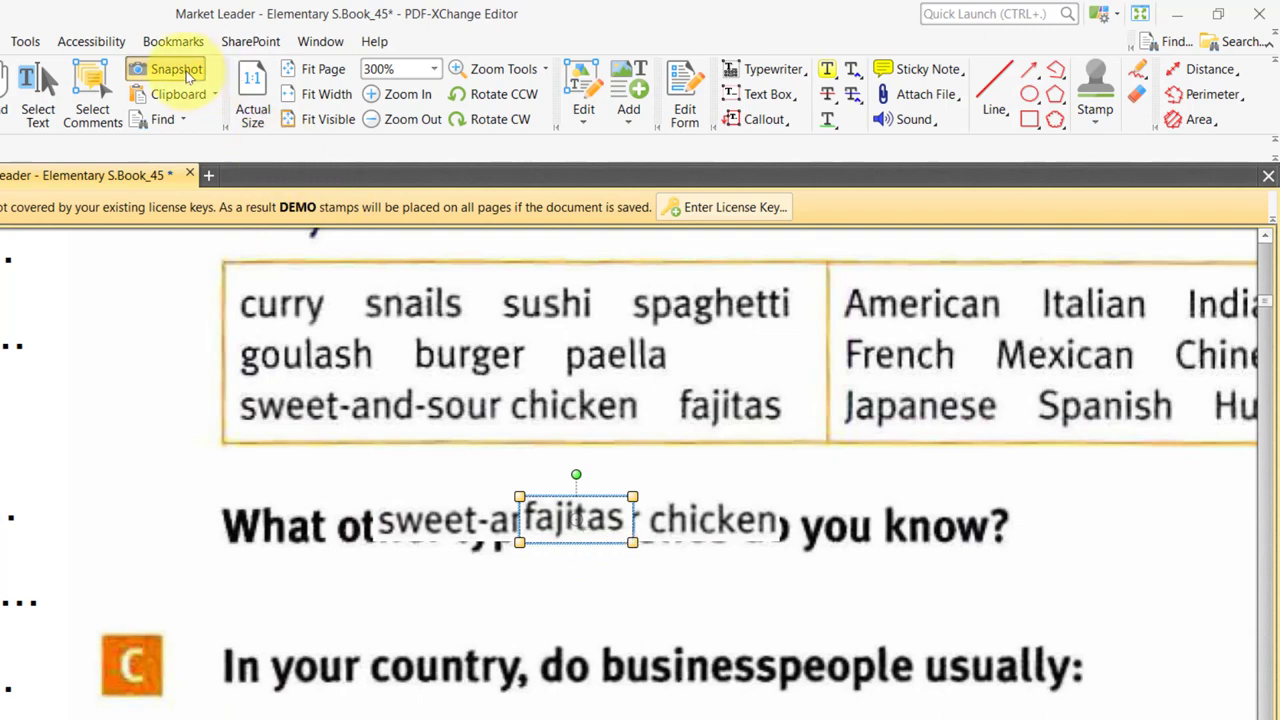
# - Move the pasted images of fajitas, sweet-and-sour chicken, paella and burger over their printed words in the dishes box
pyautogui.moveTo(588, 522); pyautogui.dragTo(743, 417)
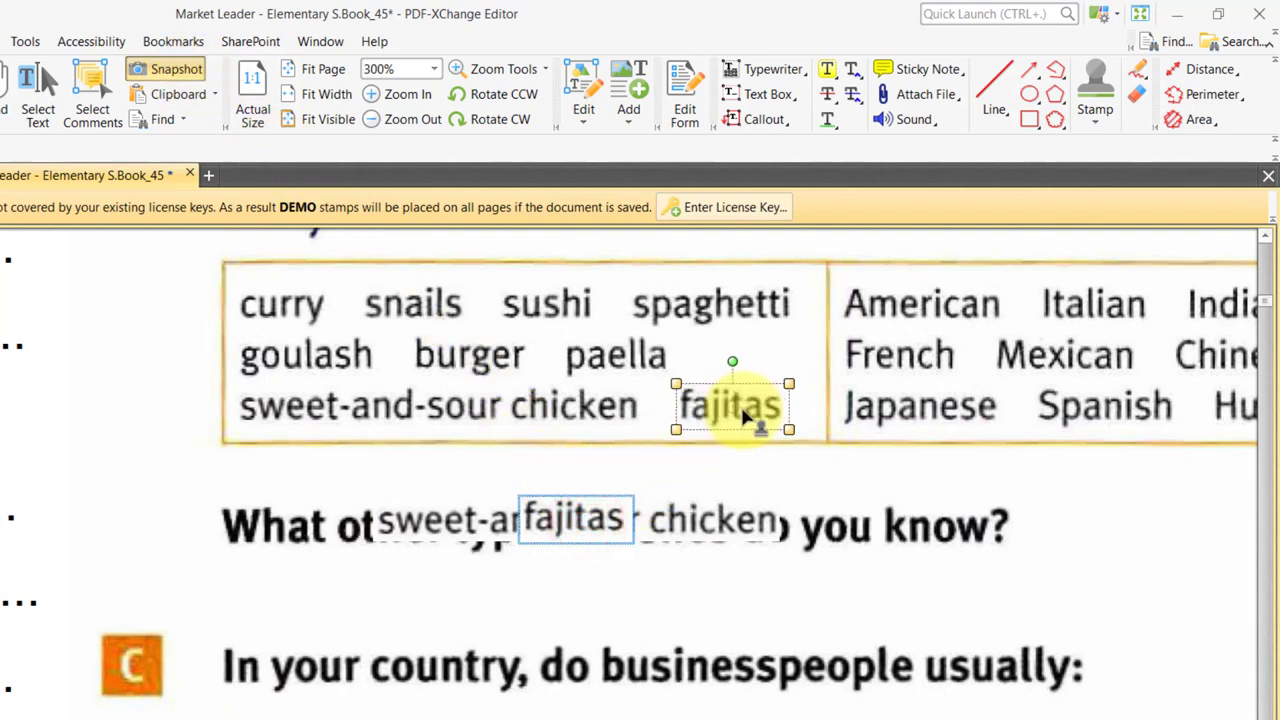
pyautogui.moveTo(600, 520); pyautogui.dragTo(457, 408)
pyautogui.hotkey('ctrl', 'v')
pyautogui.moveTo(590, 528); pyautogui.dragTo(634, 377)
pyautogui.hotkey('ctrl', 'v')
pyautogui.moveTo(586, 529); pyautogui.dragTo(461, 360)
pyautogui.hotkey('ctrl', 'v')
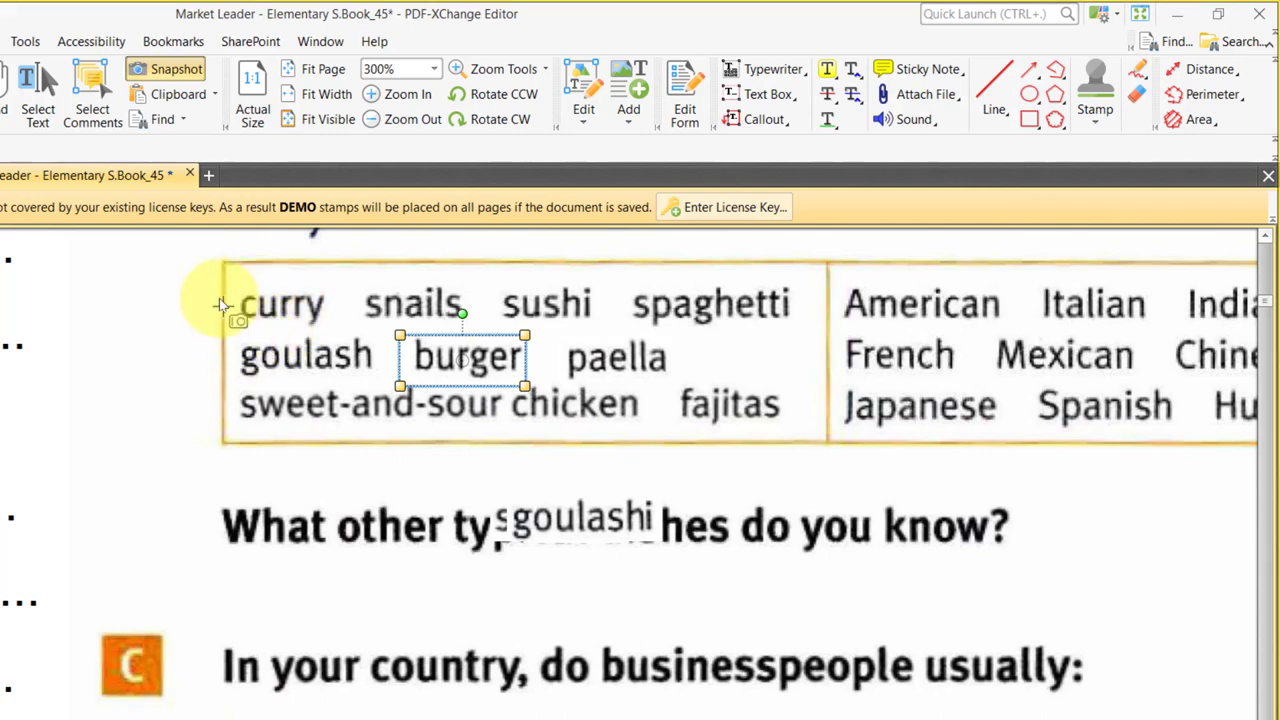
# - Paste a Windows screen clipping of the word curry onto the page, try shrinking it, and delete it
pyautogui.press('super+shift+s')
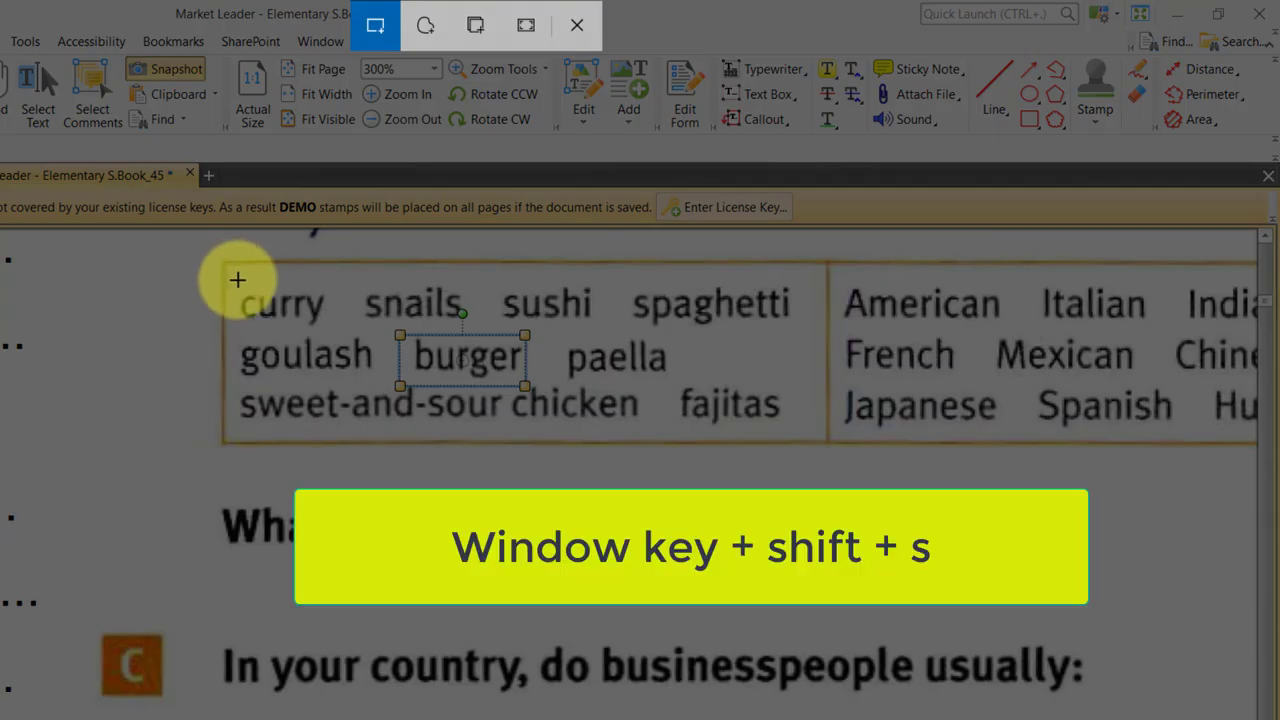
pyautogui.moveTo(235, 283); pyautogui.dragTo(328, 328)
pyautogui.hotkey('ctrl', 'v')
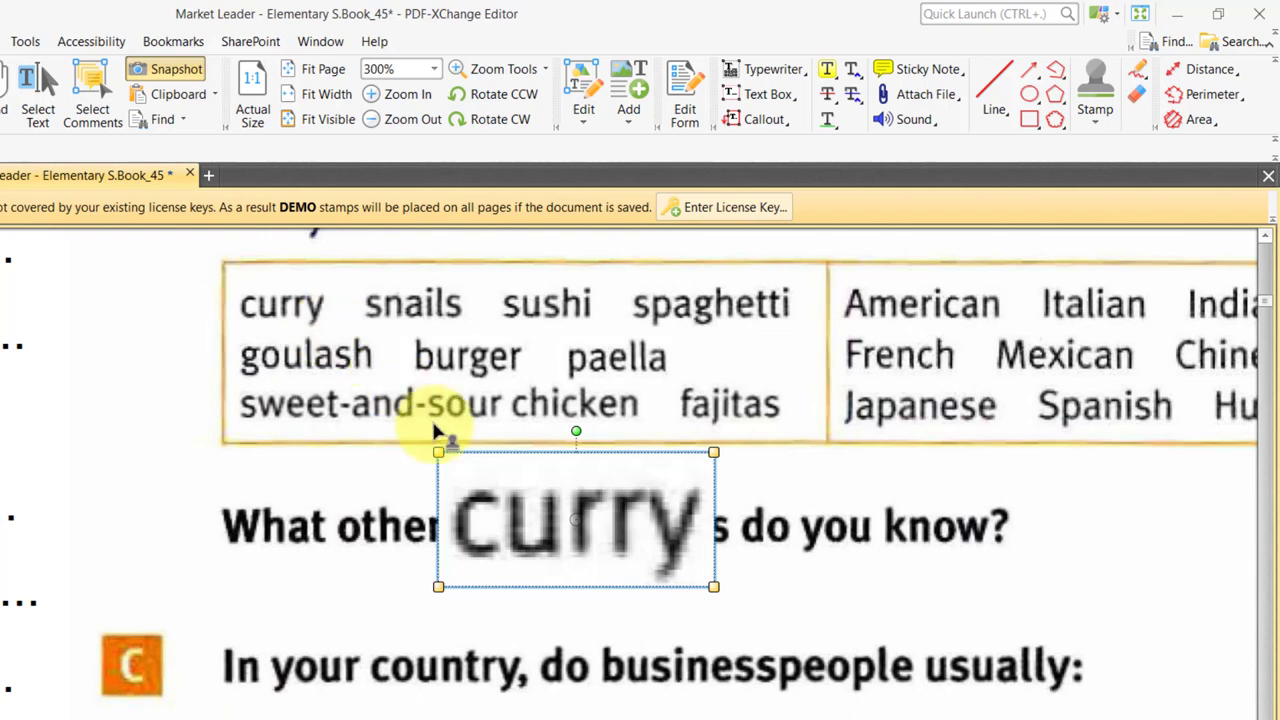
pyautogui.moveTo(438, 453); pyautogui.dragTo(562, 515)
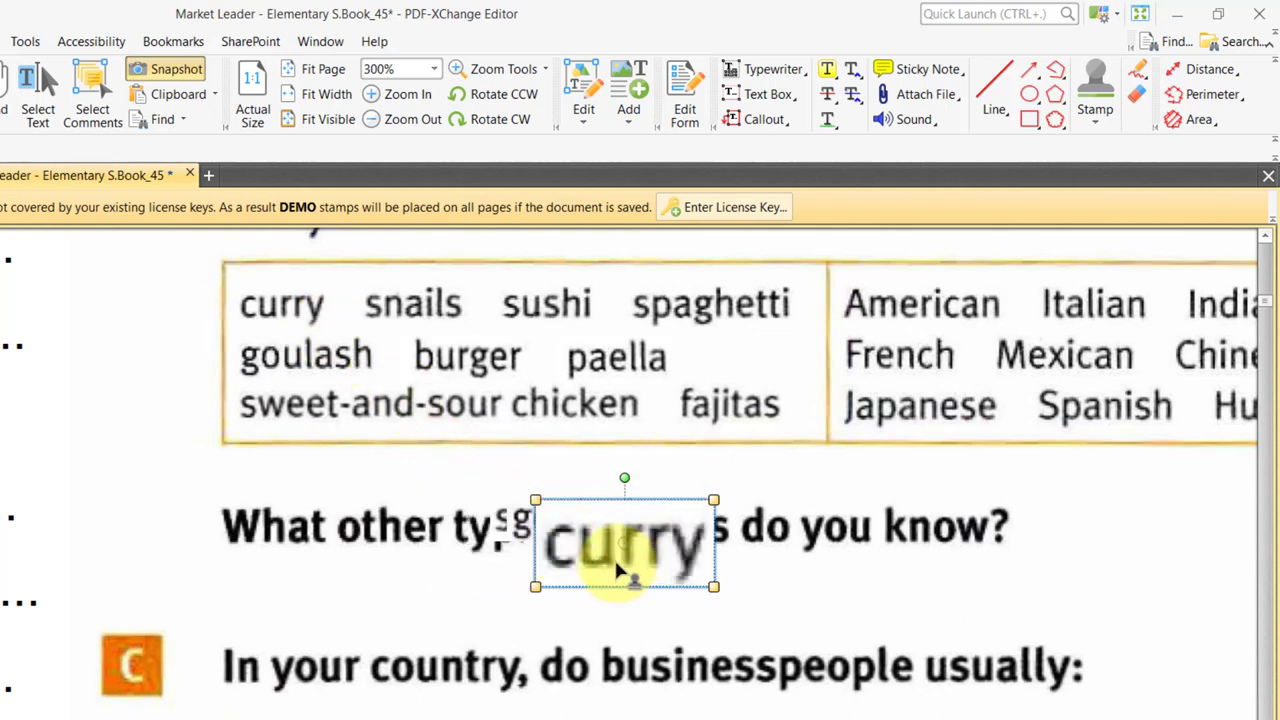
pyautogui.press('Delete')
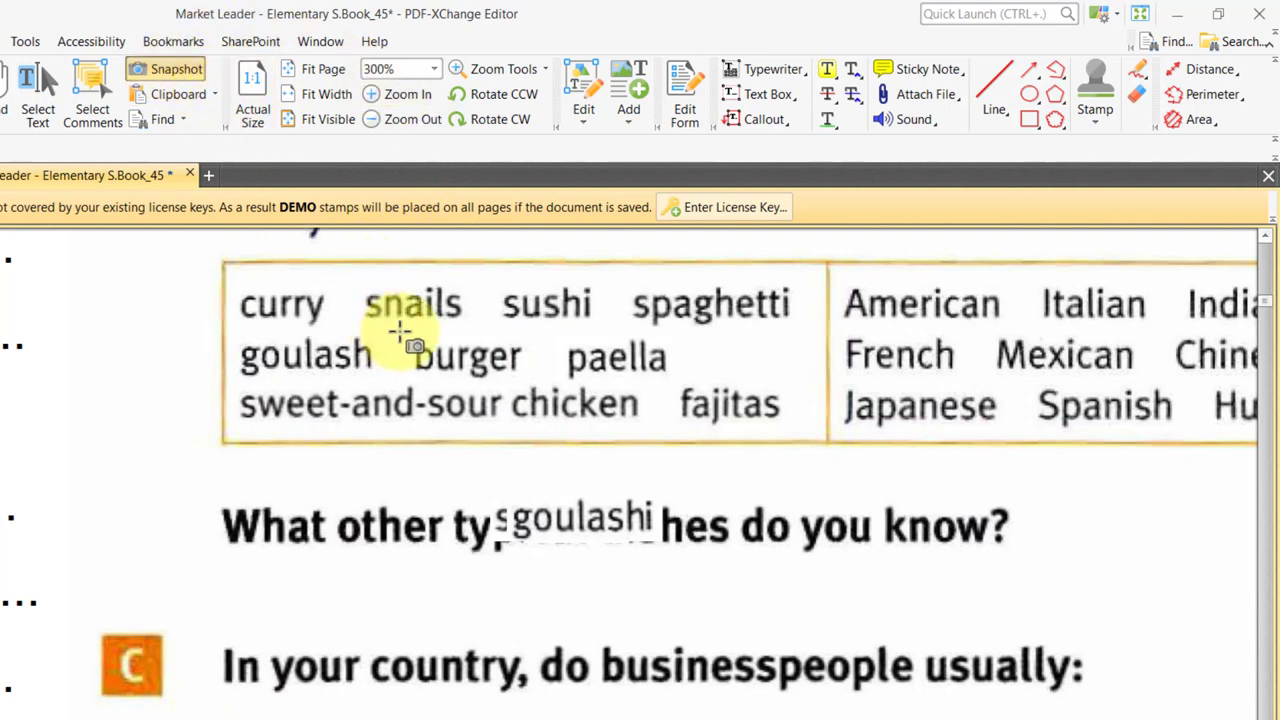
# - Move the remaining images of goulash, spaghetti, sushi, snails and curry over their printed words in the dishes box
pyautogui.press('h')
pyautogui.click(530, 312)
pyautogui.click(455, 310)
pyautogui.moveTo(585, 528); pyautogui.dragTo(297, 318)
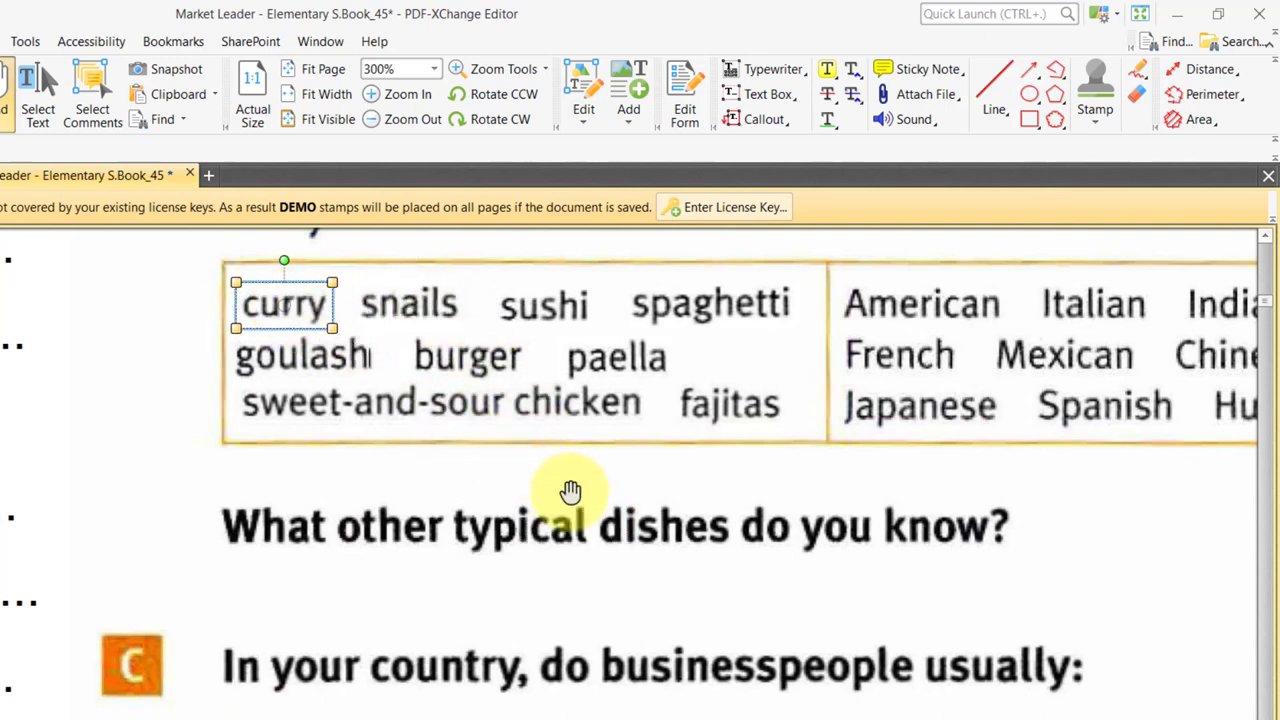
# - Bring exercise B and the margin column of adjectives into view together and save the document
pyautogui.scroll(-3, 571, 500)
pyautogui.scroll(1, 600, 470)
pyautogui.moveTo(823, 586); pyautogui.dragTo(723, 634)
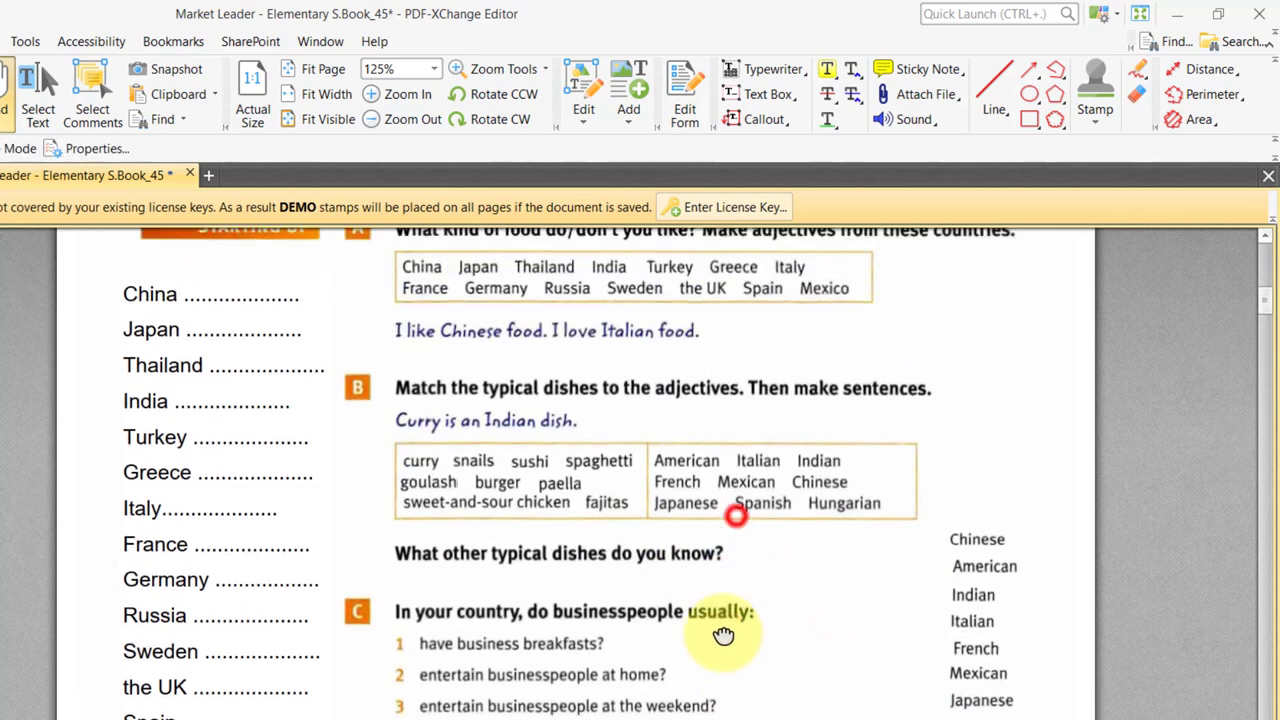
pyautogui.moveTo(972, 592); pyautogui.dragTo(963, 580)
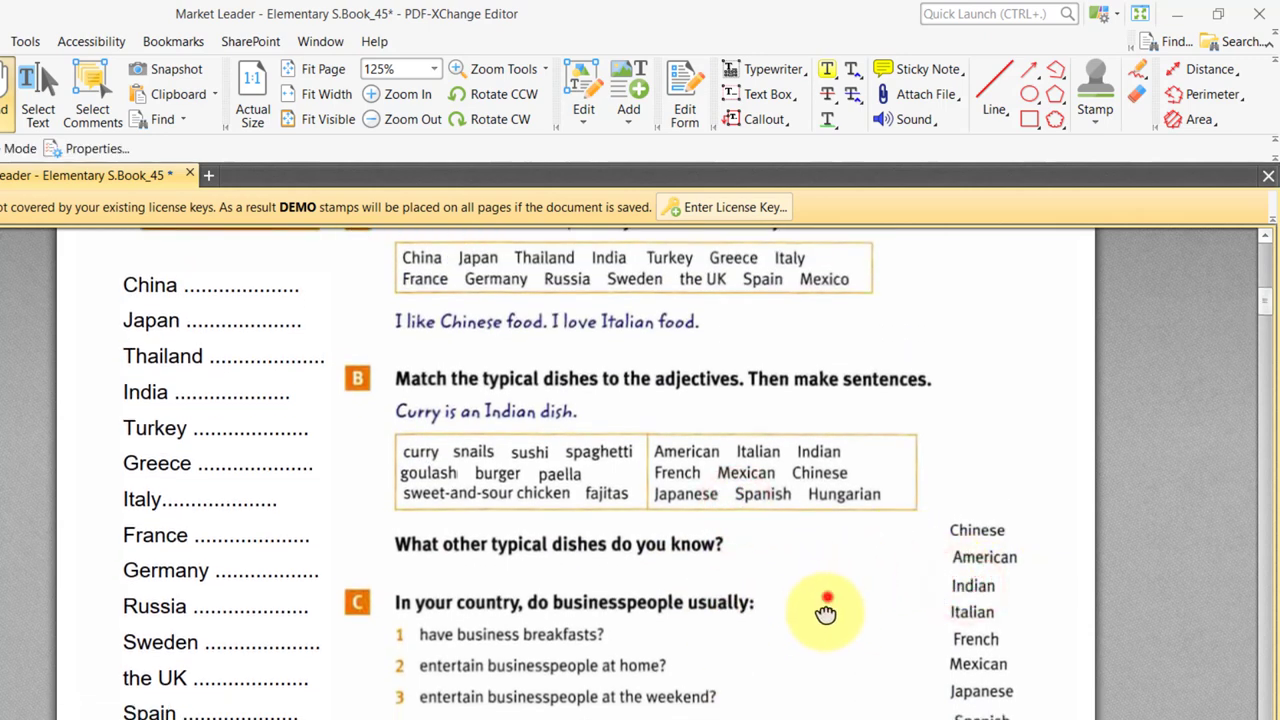
pyautogui.moveTo(826, 604); pyautogui.dragTo(822, 621)
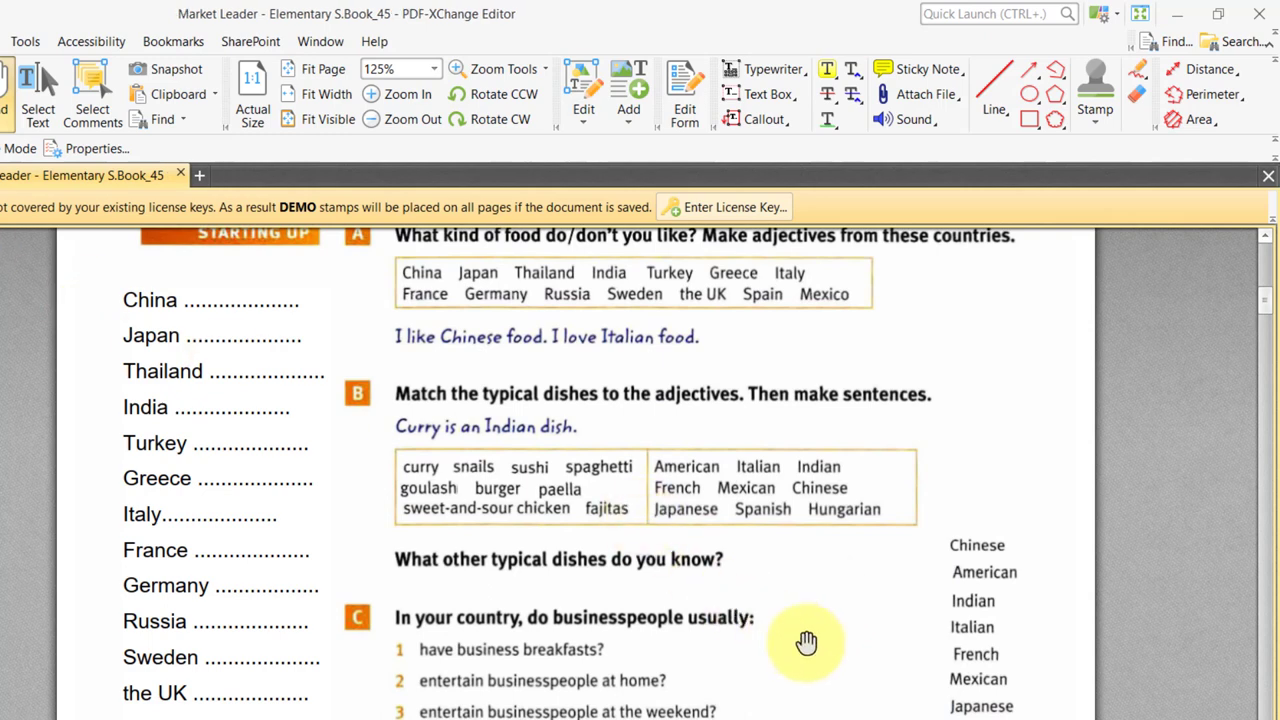
pyautogui.moveTo(808, 642); pyautogui.dragTo(806, 632)
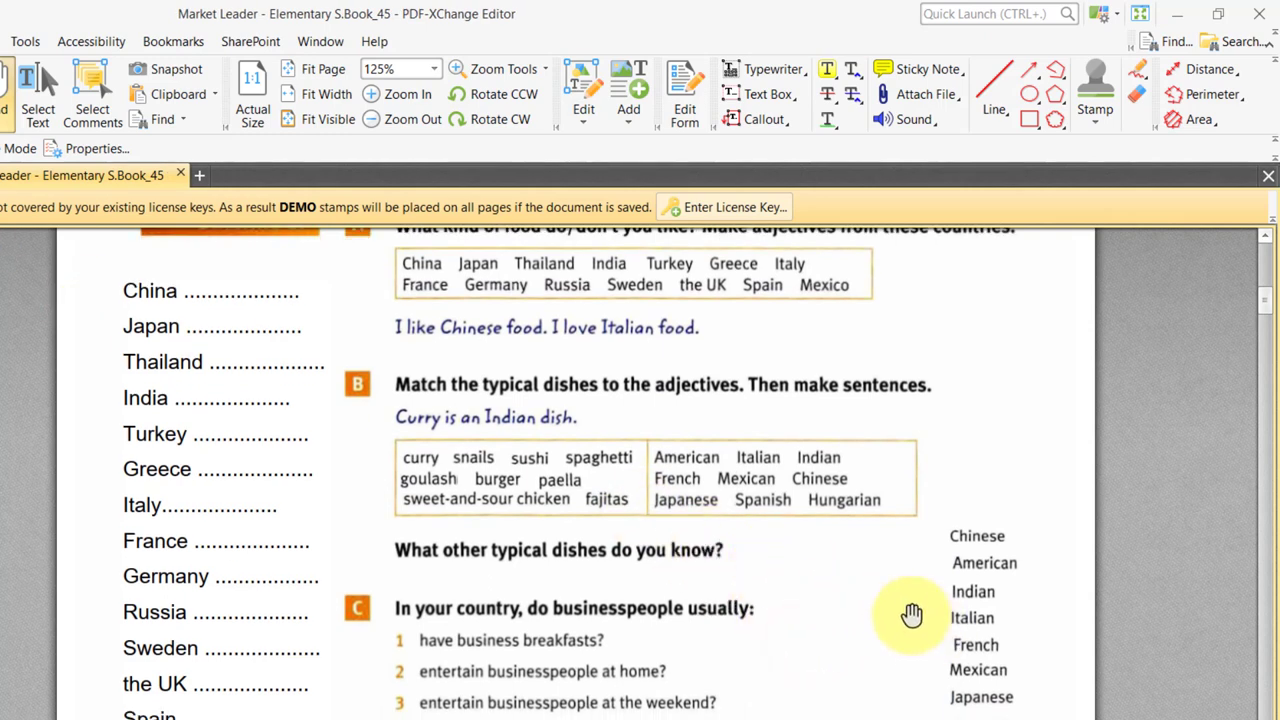
# - Match the movable dishes to the adjectives by placing sweet-and-sour chicken beside Chinese, burger beside American and curry beside Indian
pyautogui.keyDown('ctrl'); pyautogui.scroll(2, 911, 625); pyautogui.keyUp('ctrl')
pyautogui.moveTo(896, 620); pyautogui.dragTo(730, 531)
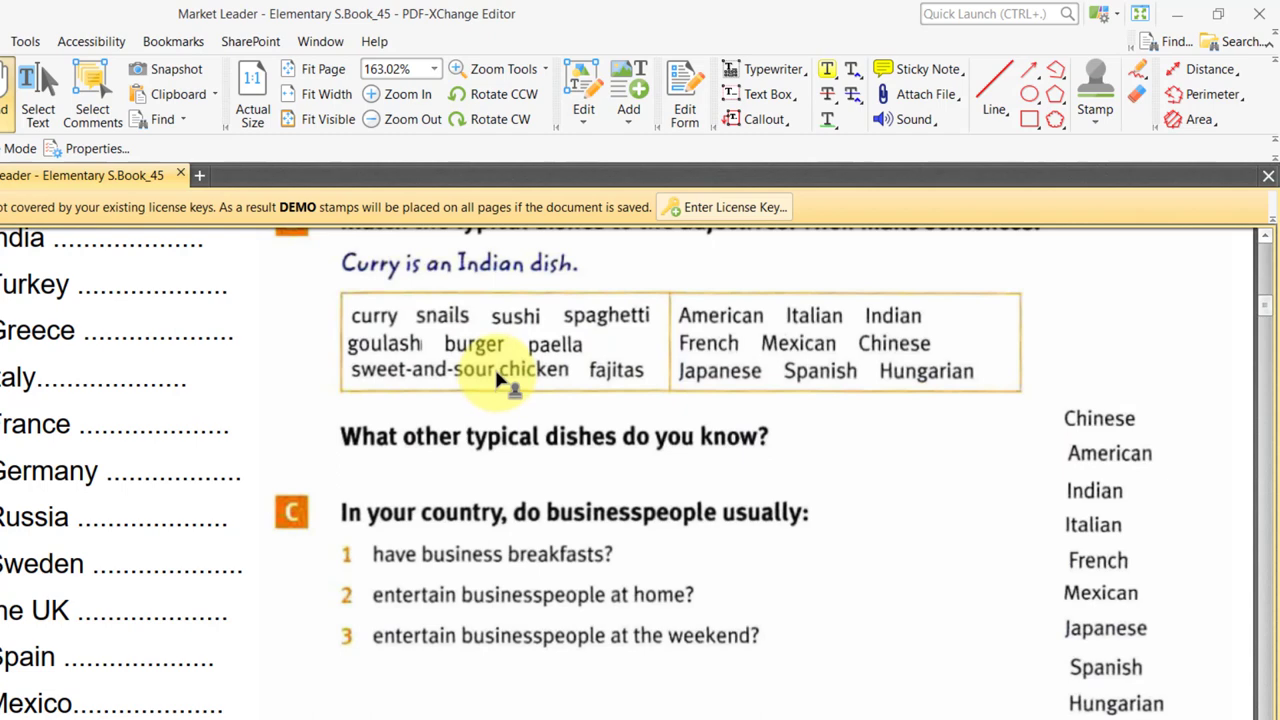
pyautogui.moveTo(505, 370); pyautogui.dragTo(990, 420)
pyautogui.moveTo(490, 345); pyautogui.dragTo(1010, 453)
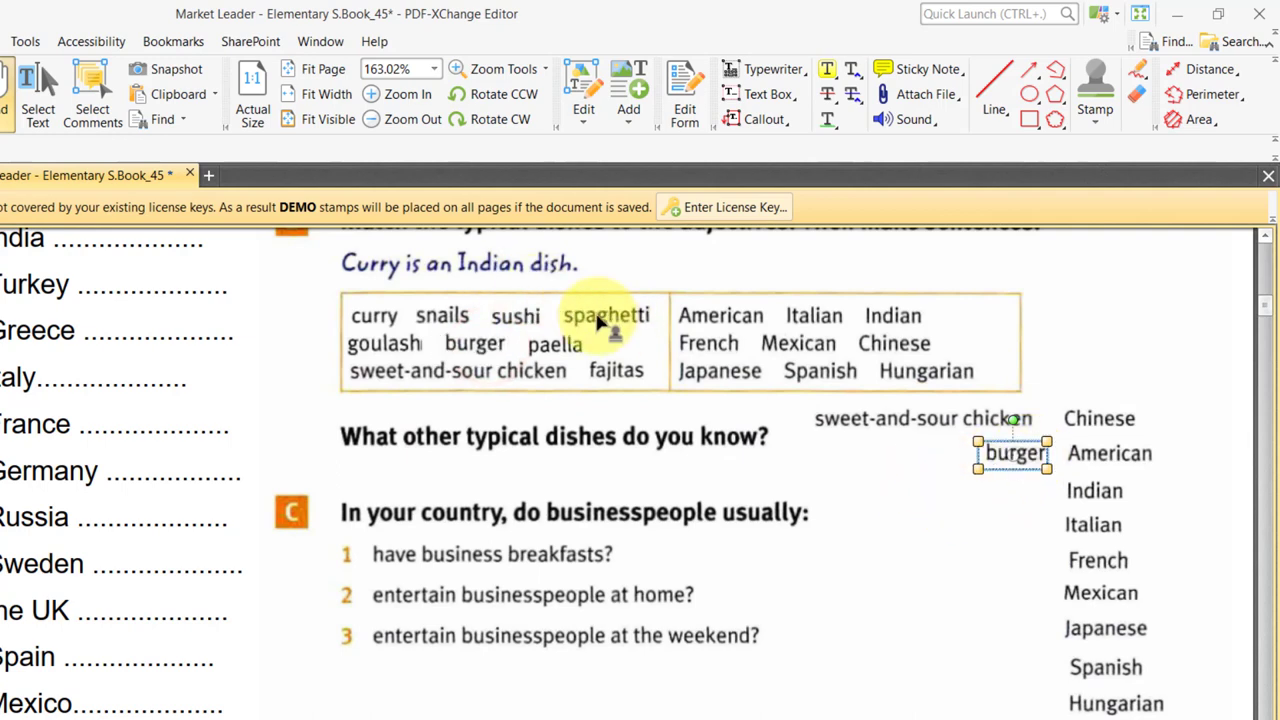
pyautogui.moveTo(383, 318); pyautogui.dragTo(1012, 490)
pyautogui.click(981, 575)
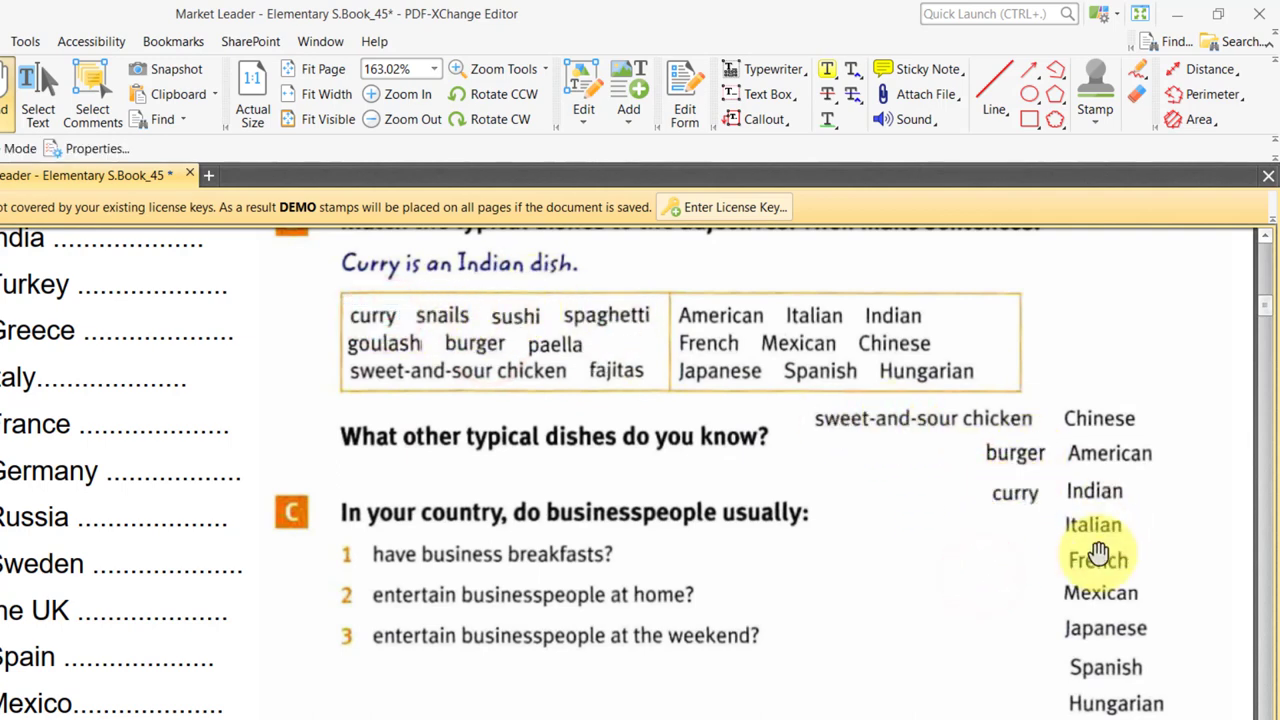
# - Activate the Line tool as another way to match words, and look through the Eating out vocabulary exercises on page 2
pyautogui.scroll(1, 1140, 592)
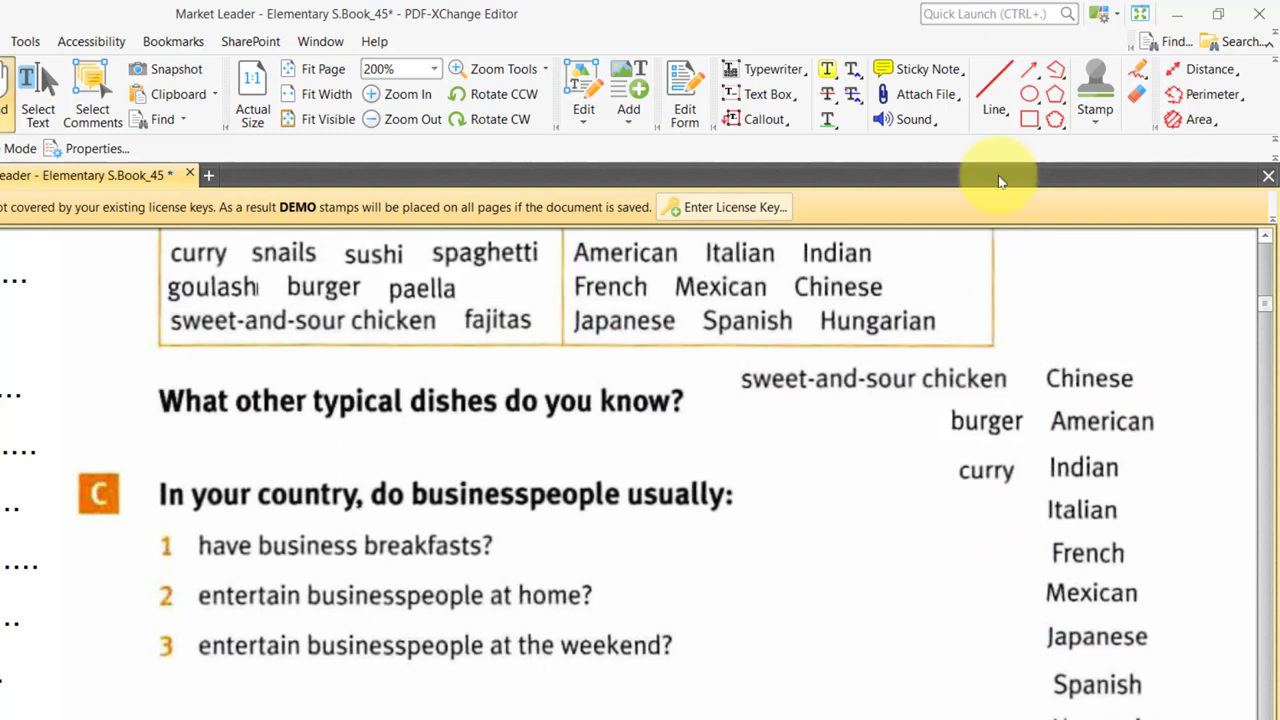
pyautogui.click(994, 95)
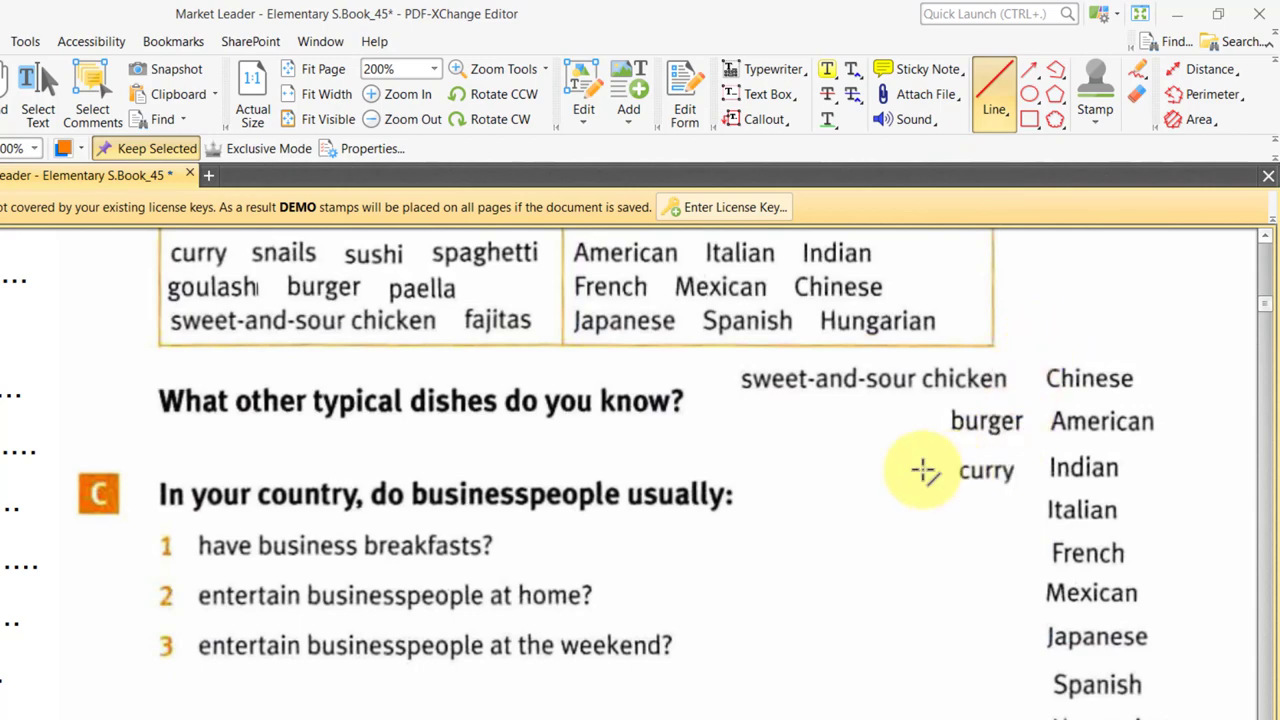
pyautogui.keyDown('ctrl'); pyautogui.scroll(-3, 925, 472); pyautogui.keyUp('ctrl')
pyautogui.scroll(-5, 871, 466)
pyautogui.scroll(-5, 670, 495)
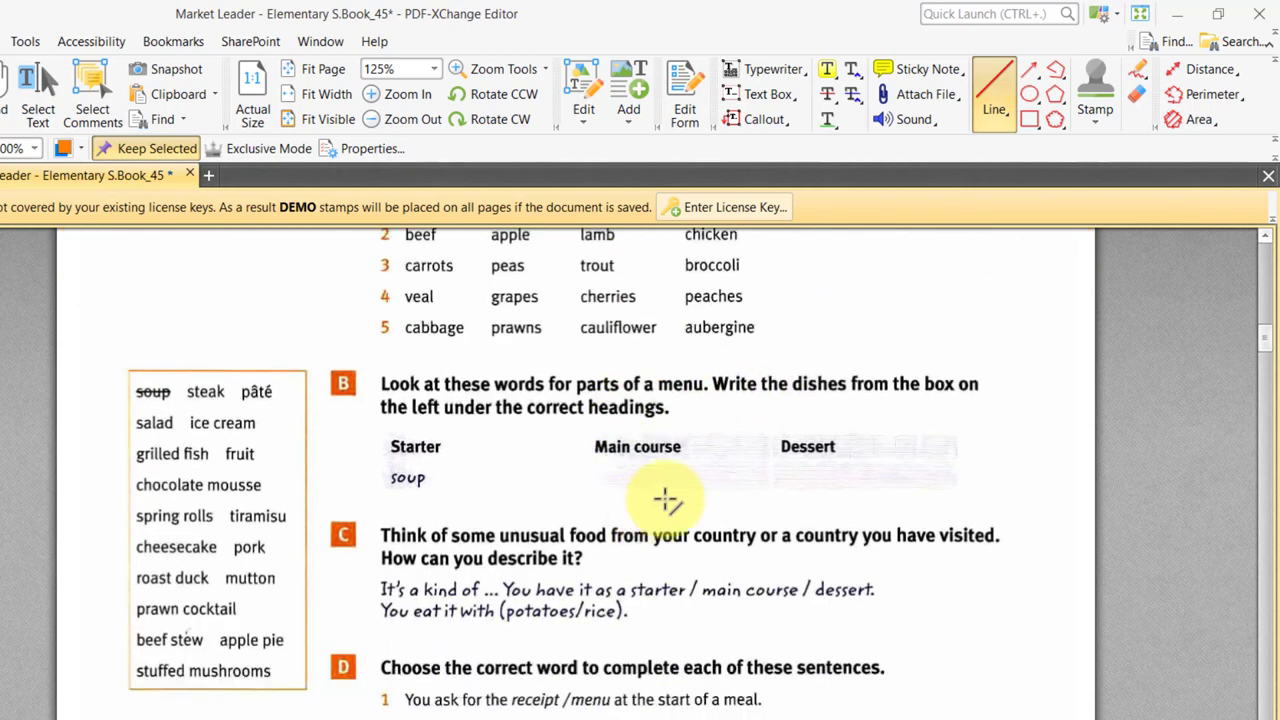
pyautogui.keyDown('ctrl'); pyautogui.scroll(1, 846, 460); pyautogui.keyUp('ctrl')
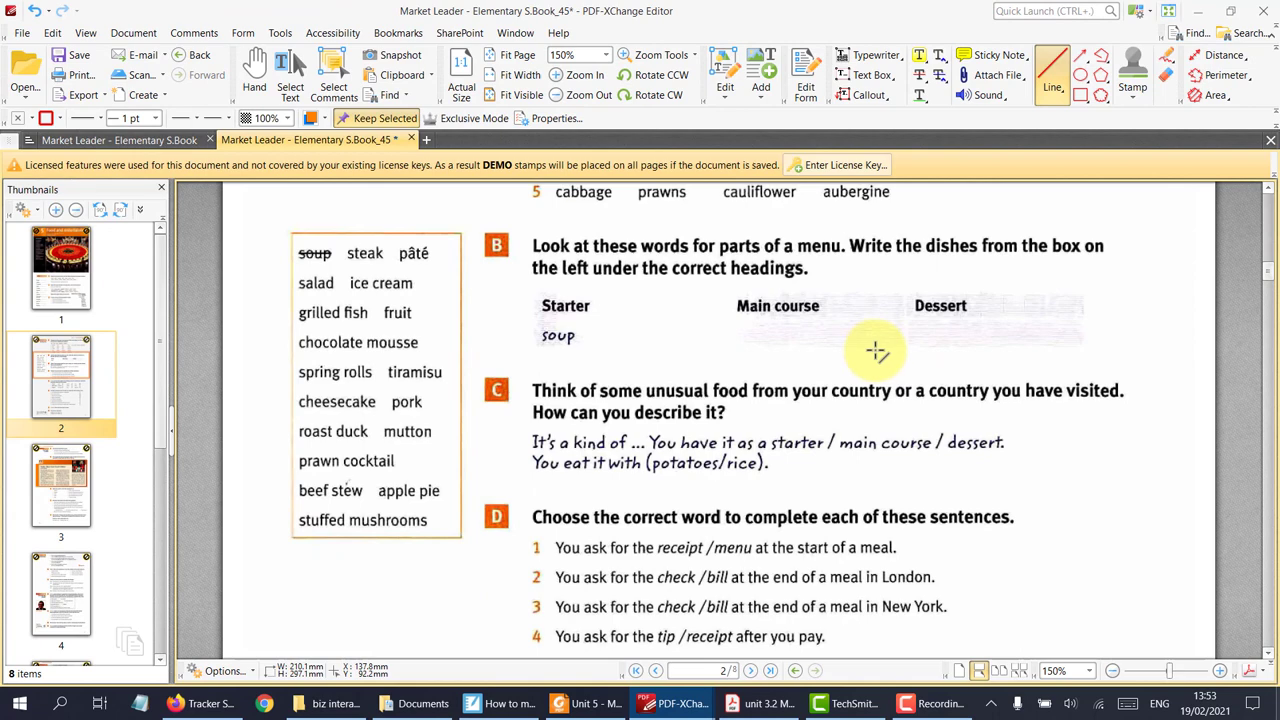
pyautogui.scroll(1, 767, 438)
pyautogui.scroll(2, 877, 350)
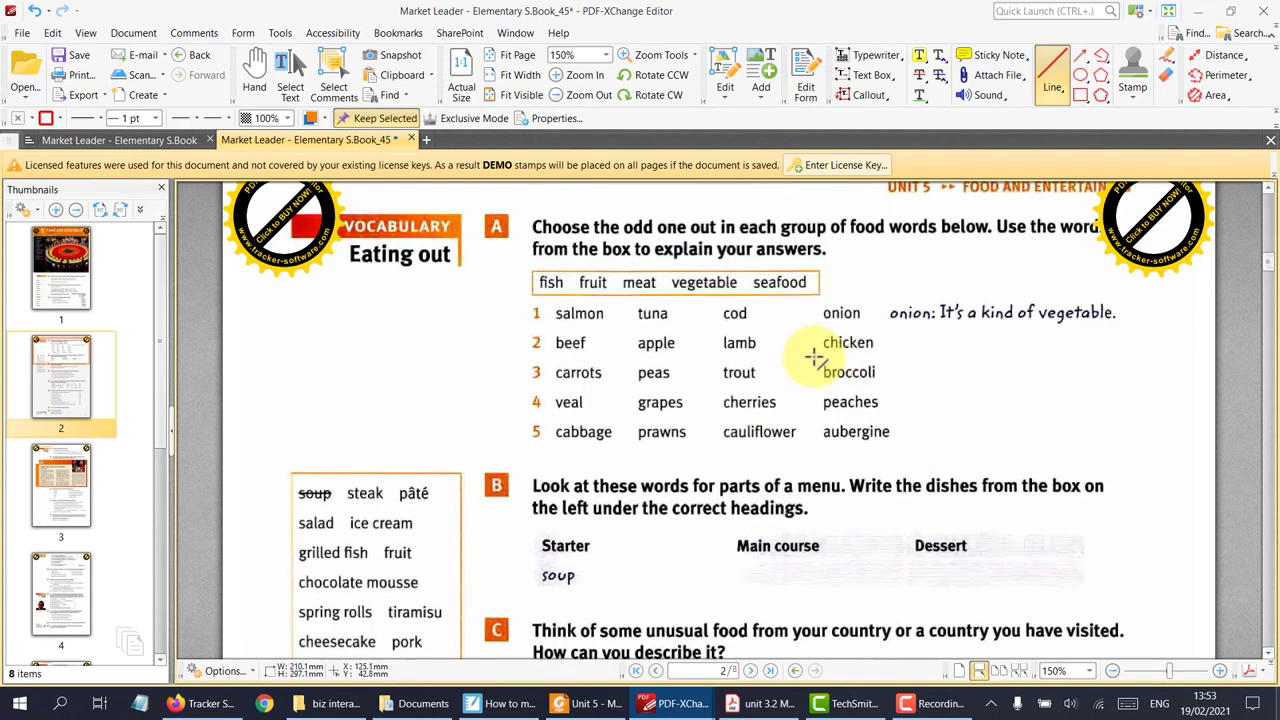
pyautogui.keyDown('ctrl'); pyautogui.scroll(1, 815, 357); pyautogui.keyUp('ctrl')
pyautogui.scroll(1, 830, 318)
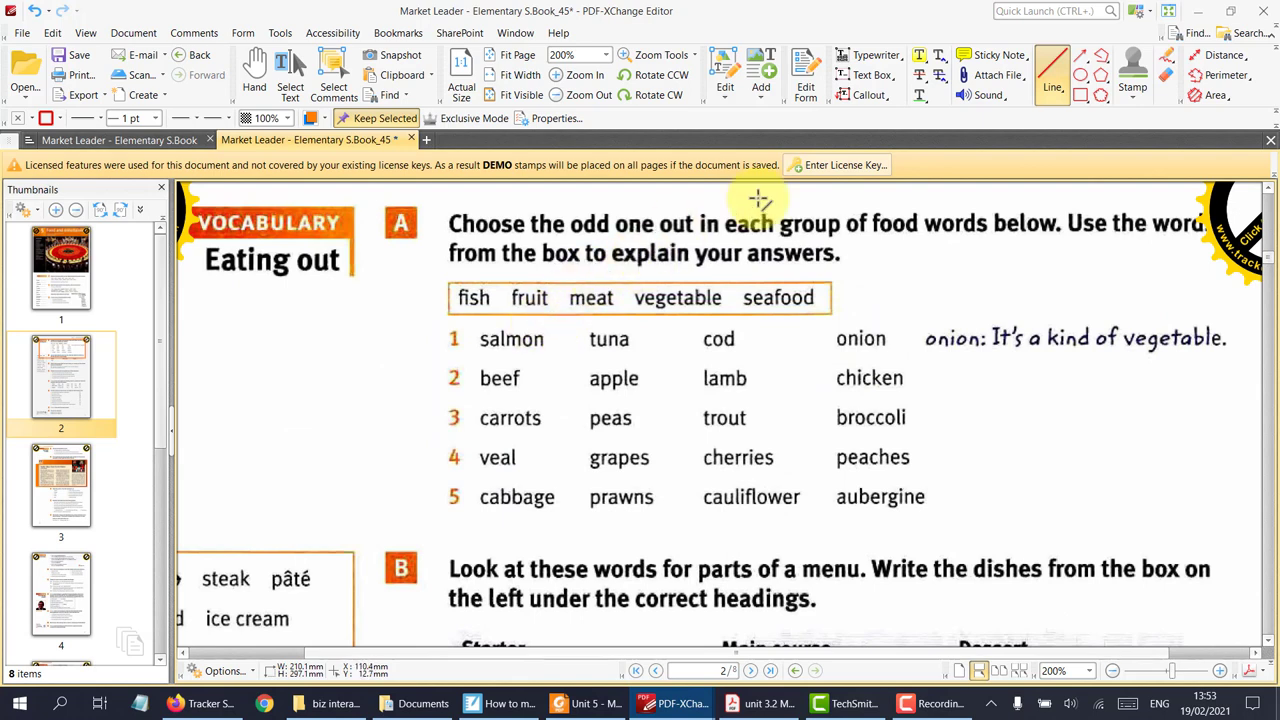
# - Draw a red ellipse around onion in row 1 and add the typewriter text "xfgfdgbdfgdfvd" beside row 2
pyautogui.click(1080, 80)
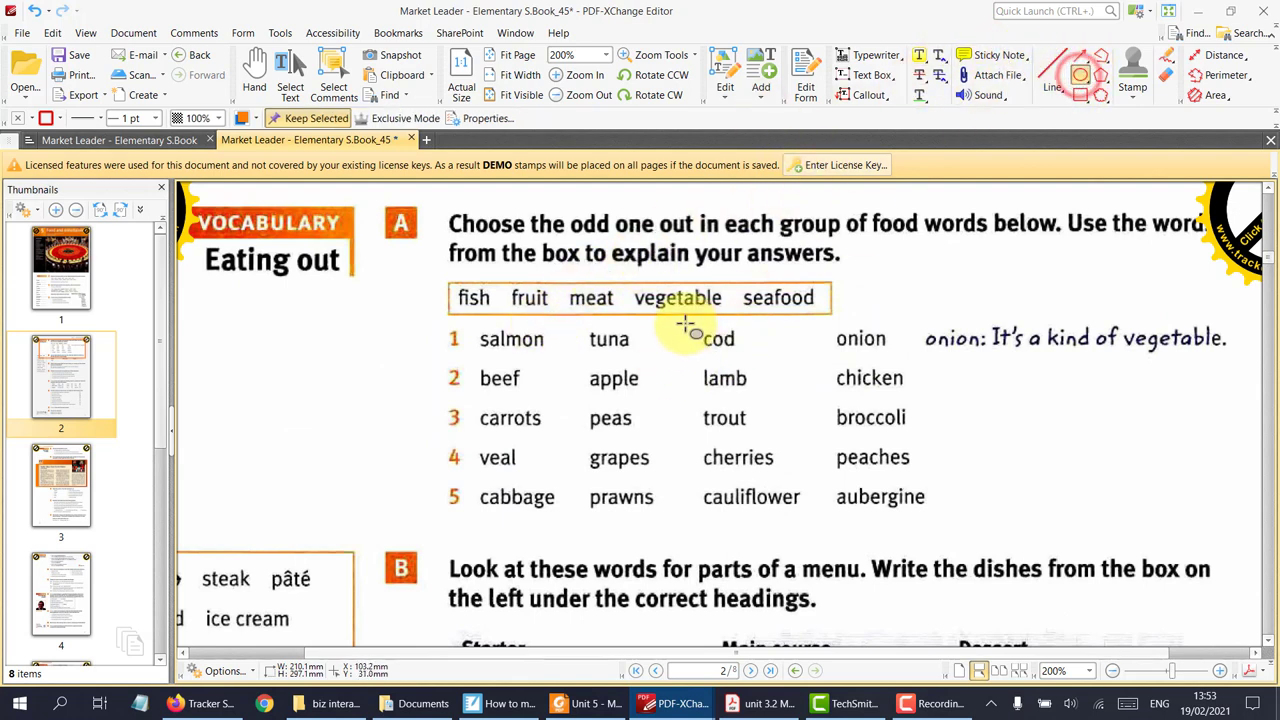
pyautogui.moveTo(795, 312); pyautogui.dragTo(908, 360)
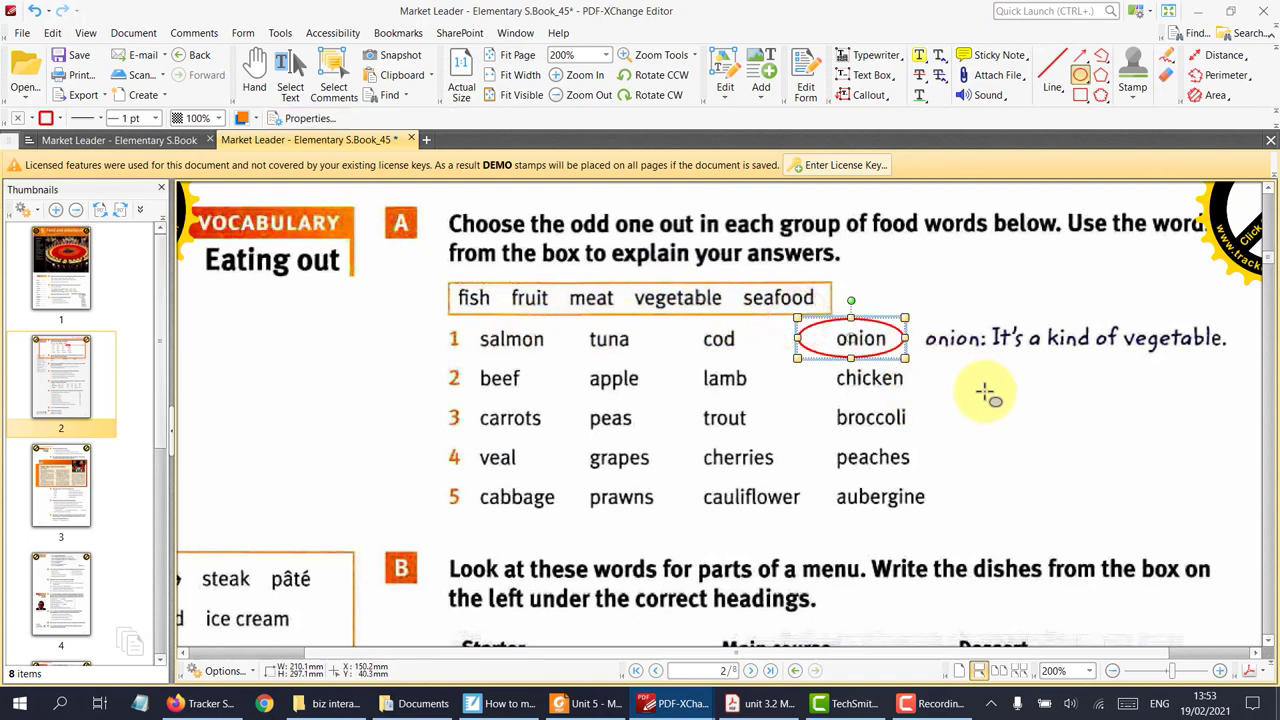
pyautogui.click(870, 57)
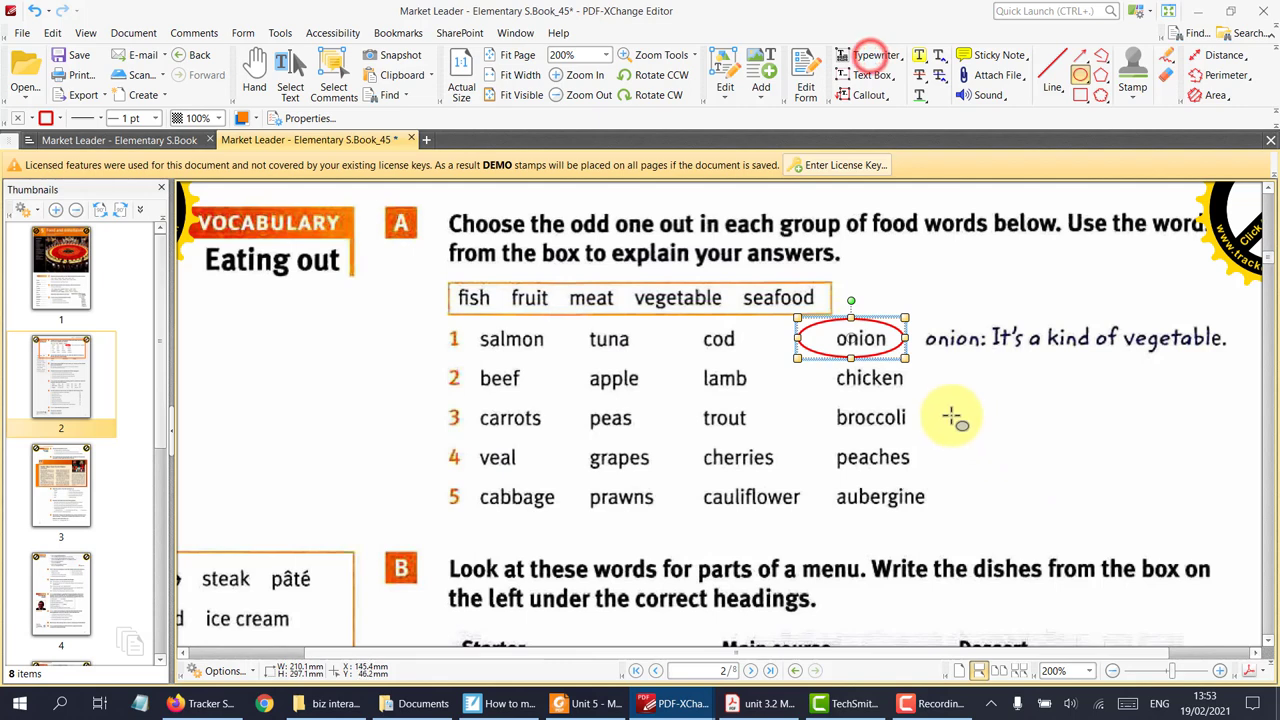
pyautogui.click(950, 378)
pyautogui.click(932, 382)
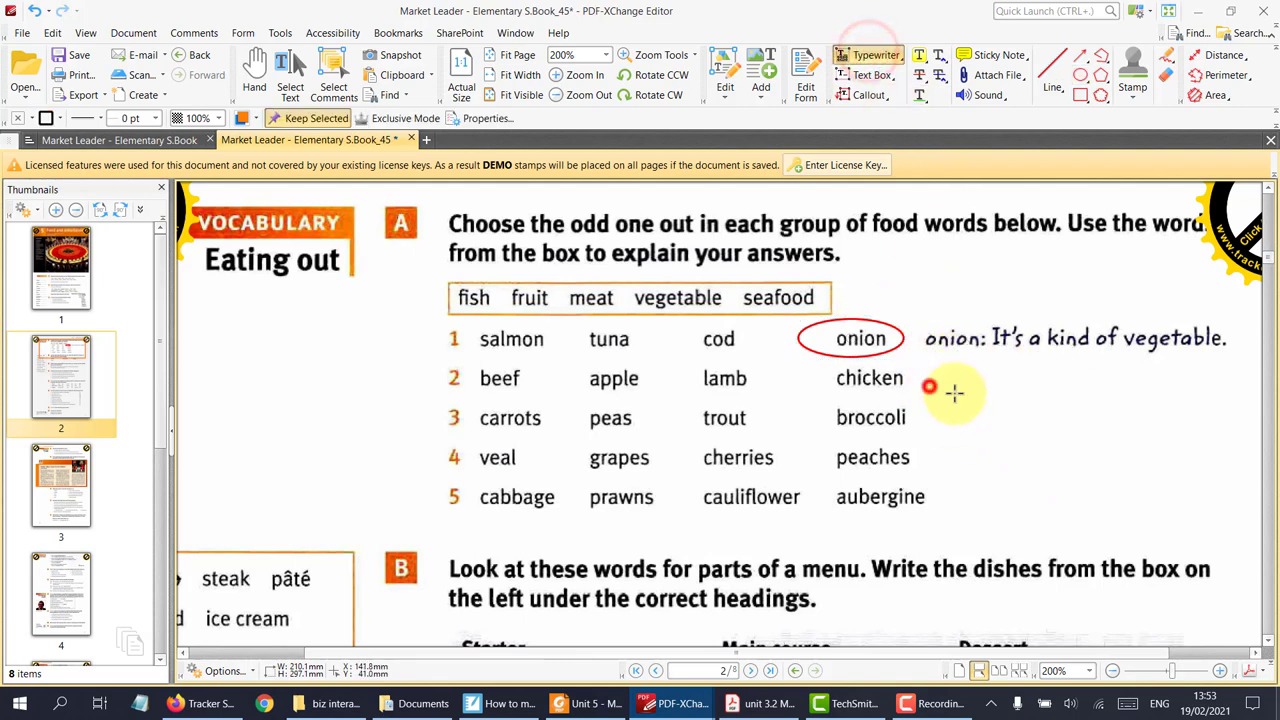
pyautogui.write('xfgfdgbdfgdfvd')
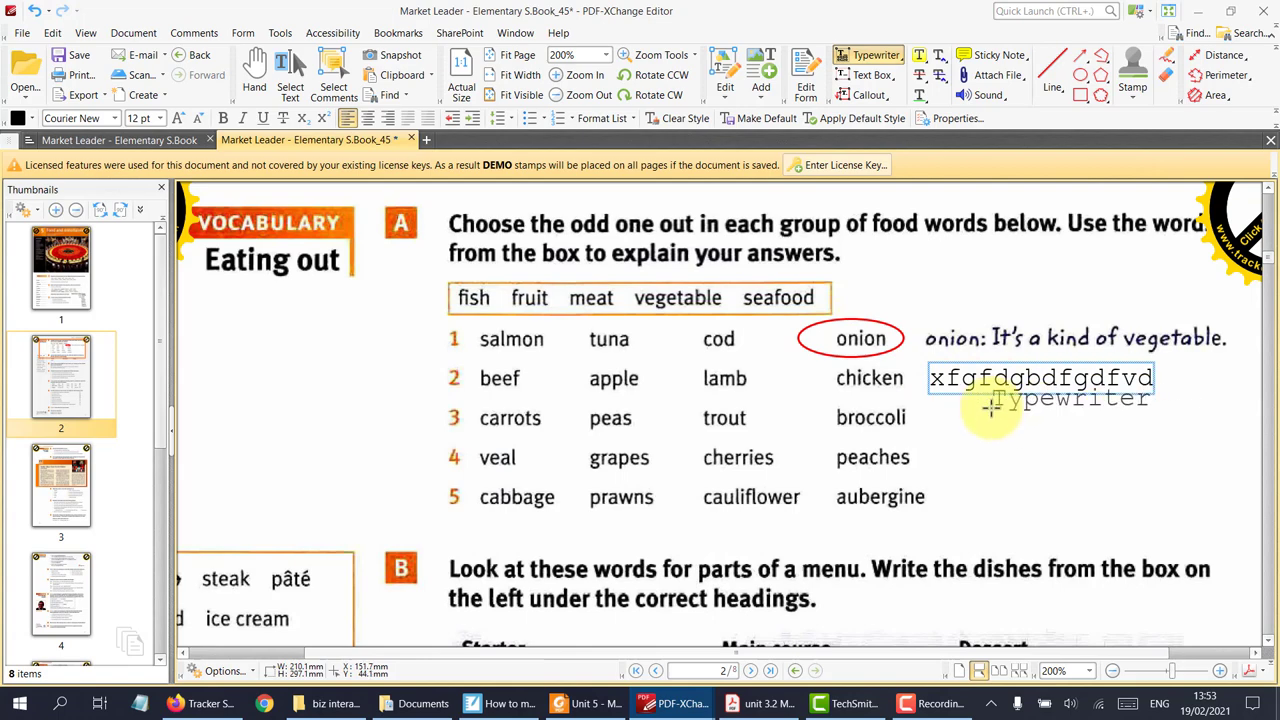
pyautogui.click(943, 392)
# - Insert one empty A4 page in landscape orientation after page 2, the Eating out vocabulary page
pyautogui.scroll(-4, 943, 400)
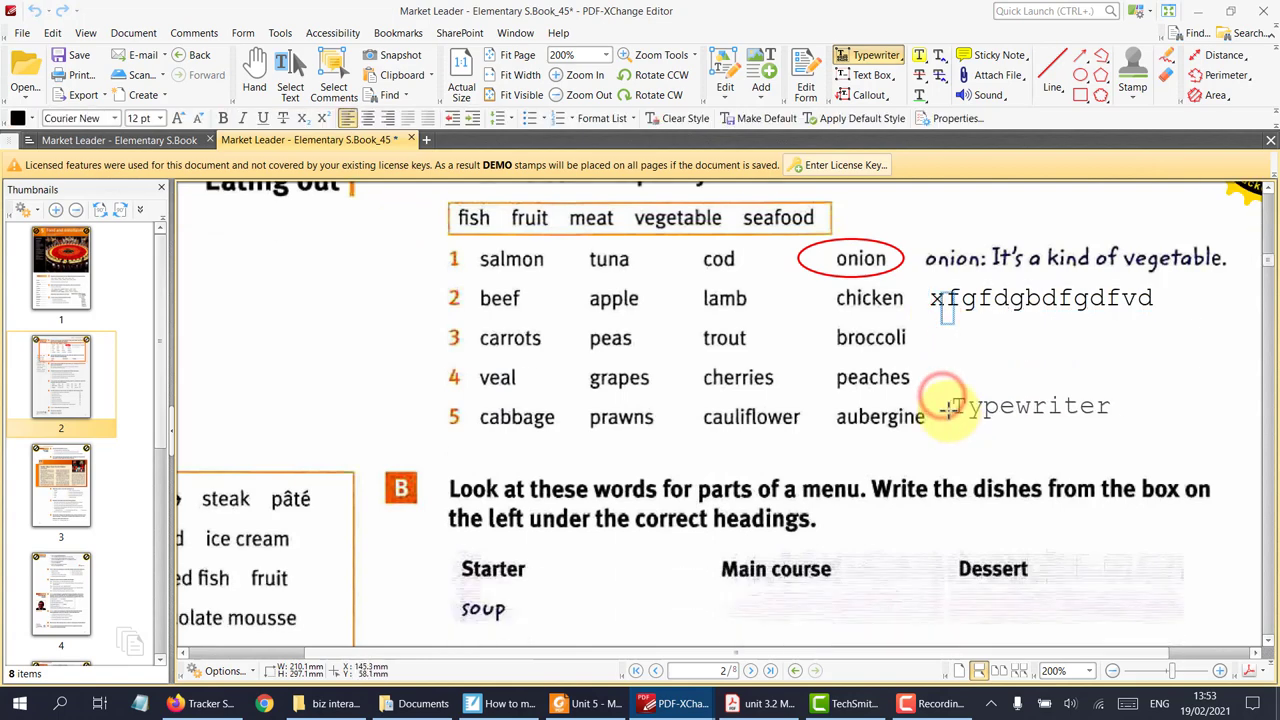
pyautogui.scroll(-1, 775, 390)
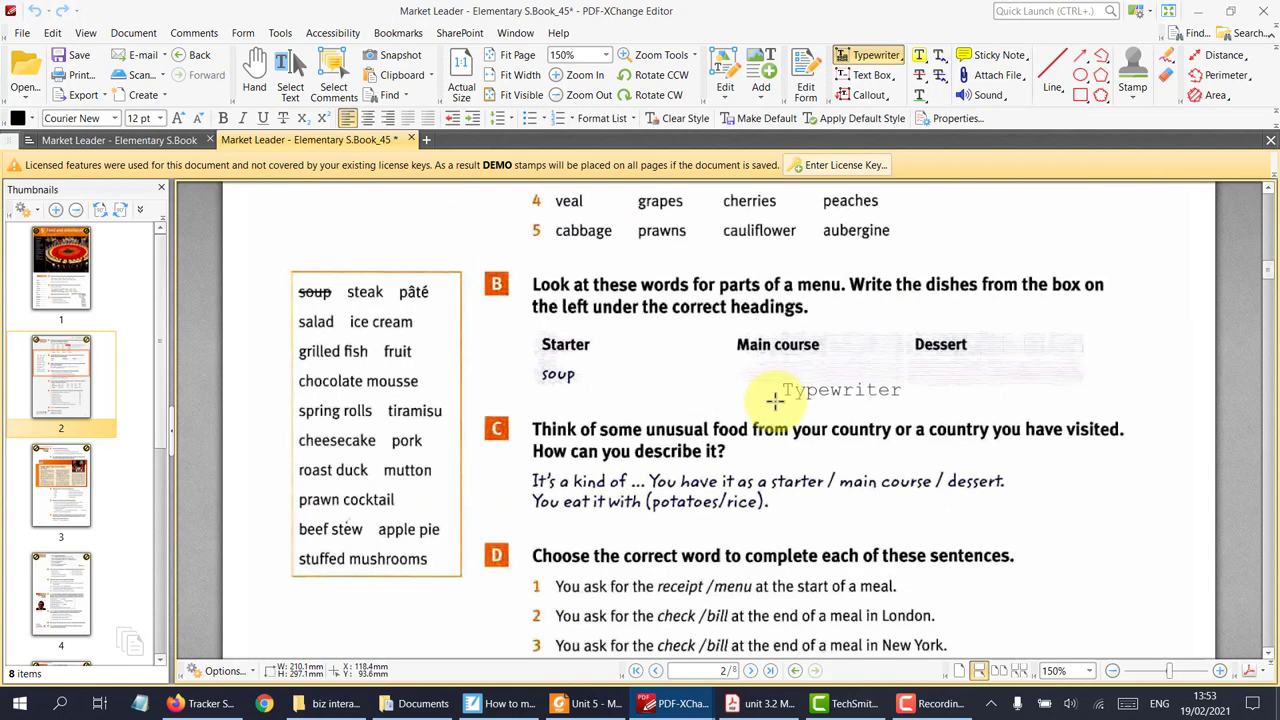
pyautogui.scroll(-1, 770, 420)
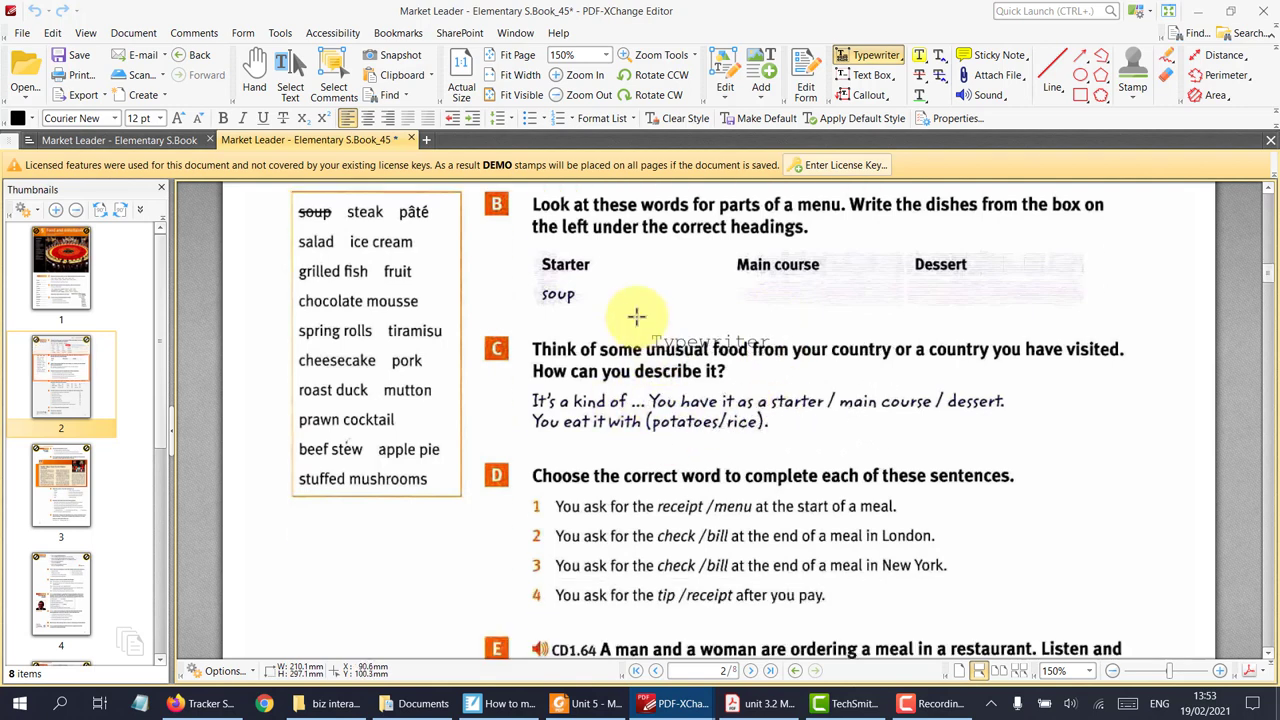
pyautogui.scroll(1, 663, 314)
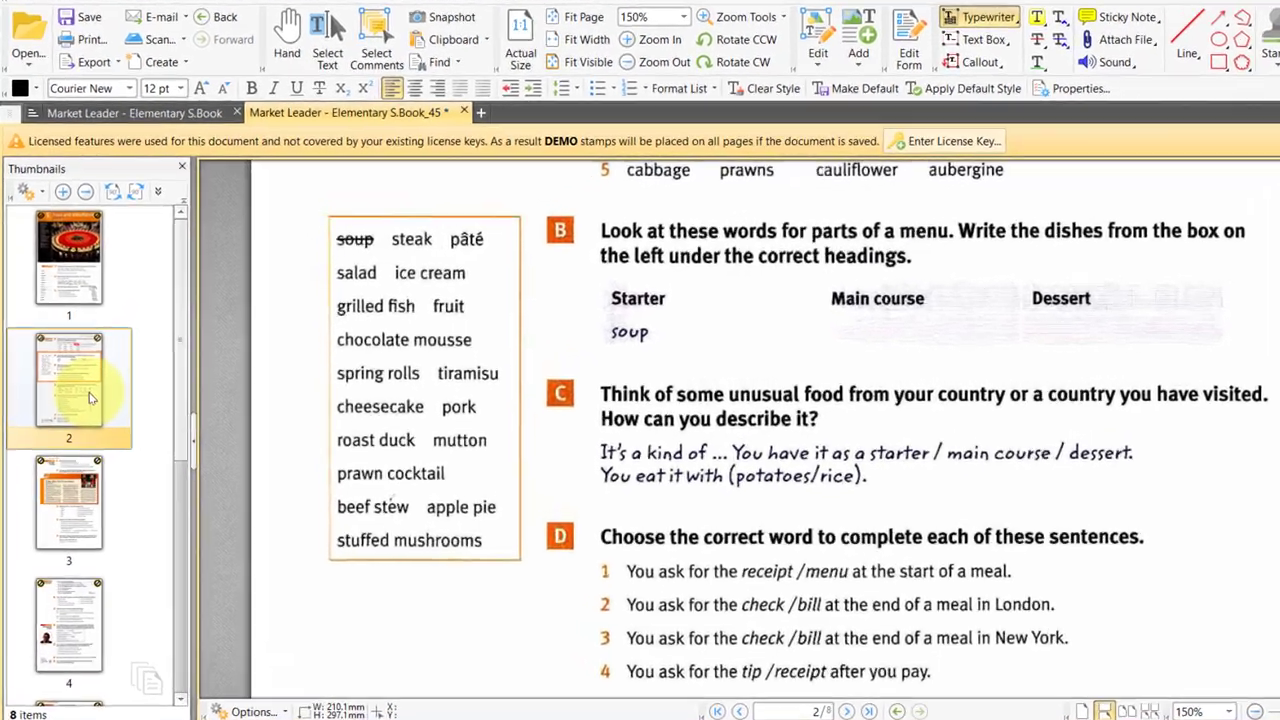
pyautogui.rightClick(82, 393)
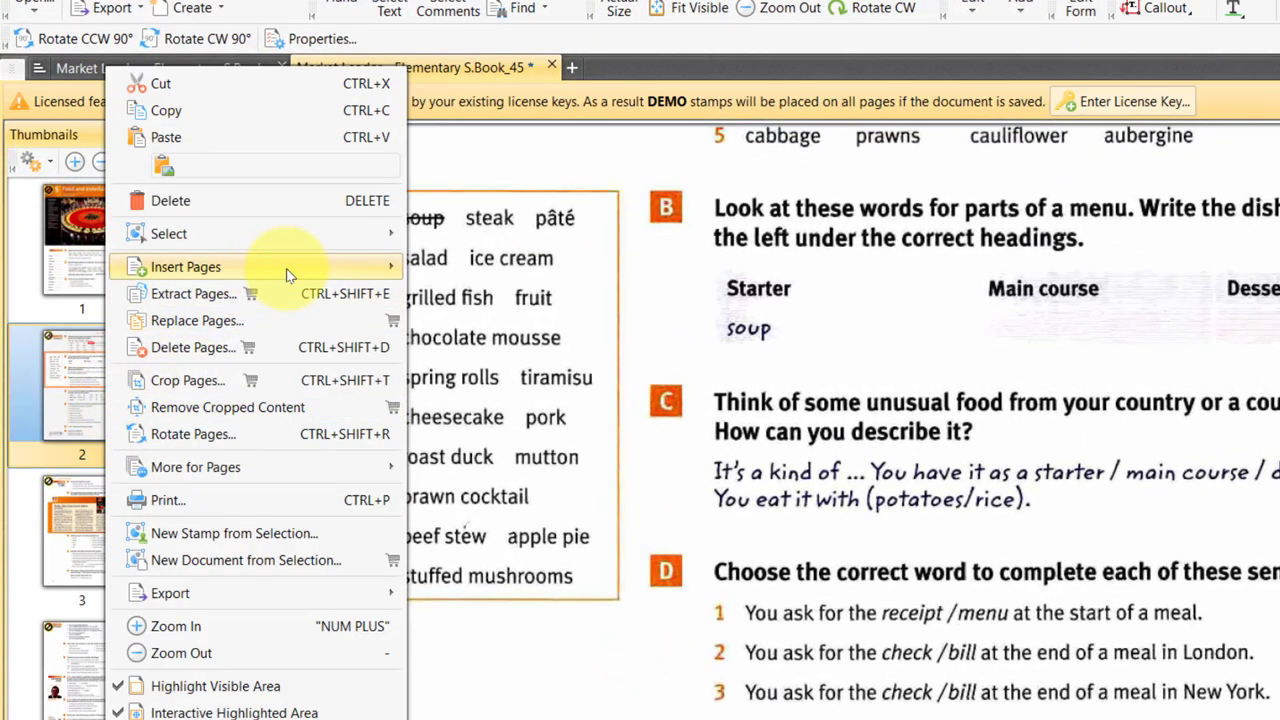
pyautogui.moveTo(288, 275)
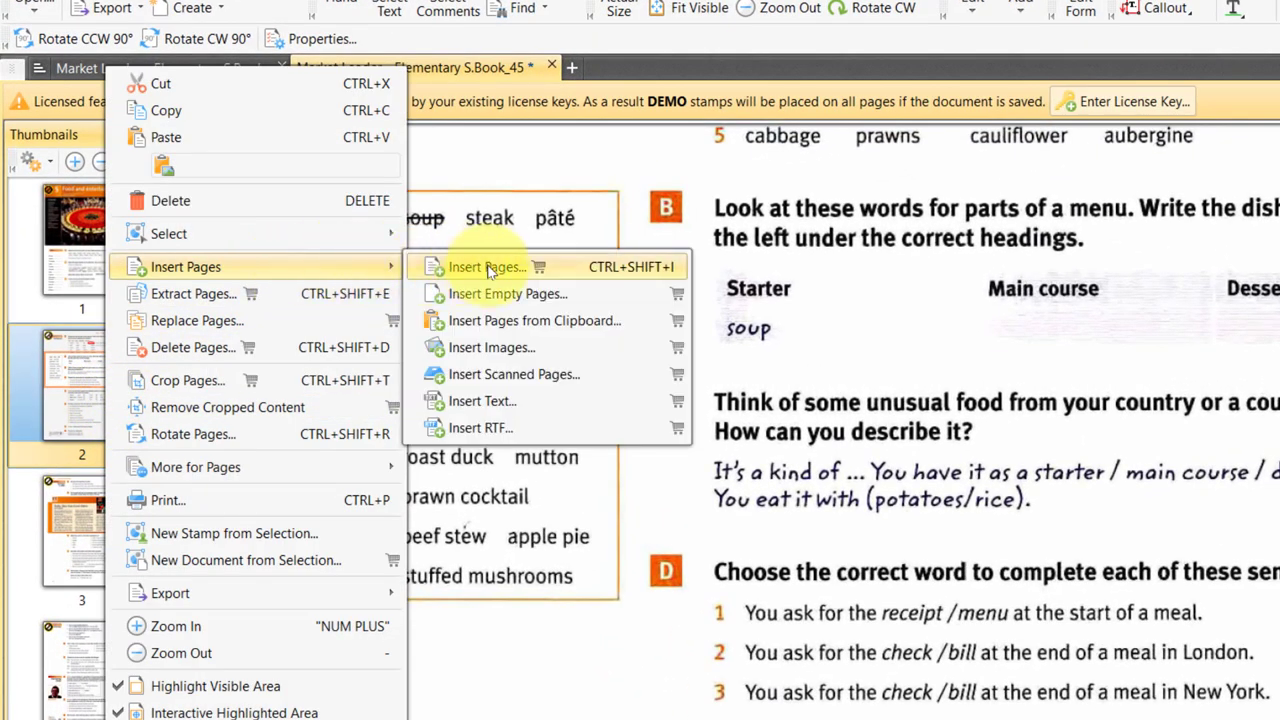
pyautogui.click(522, 296)
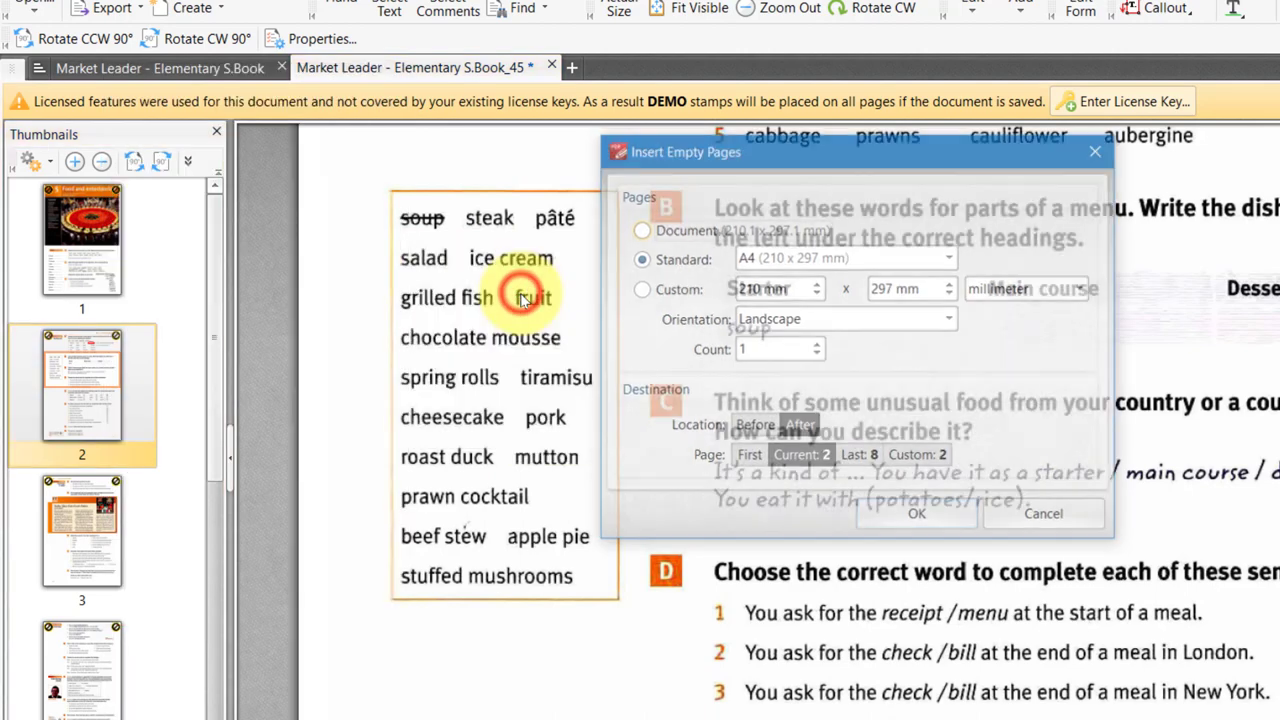
pyautogui.click(787, 325)
pyautogui.click(772, 322)
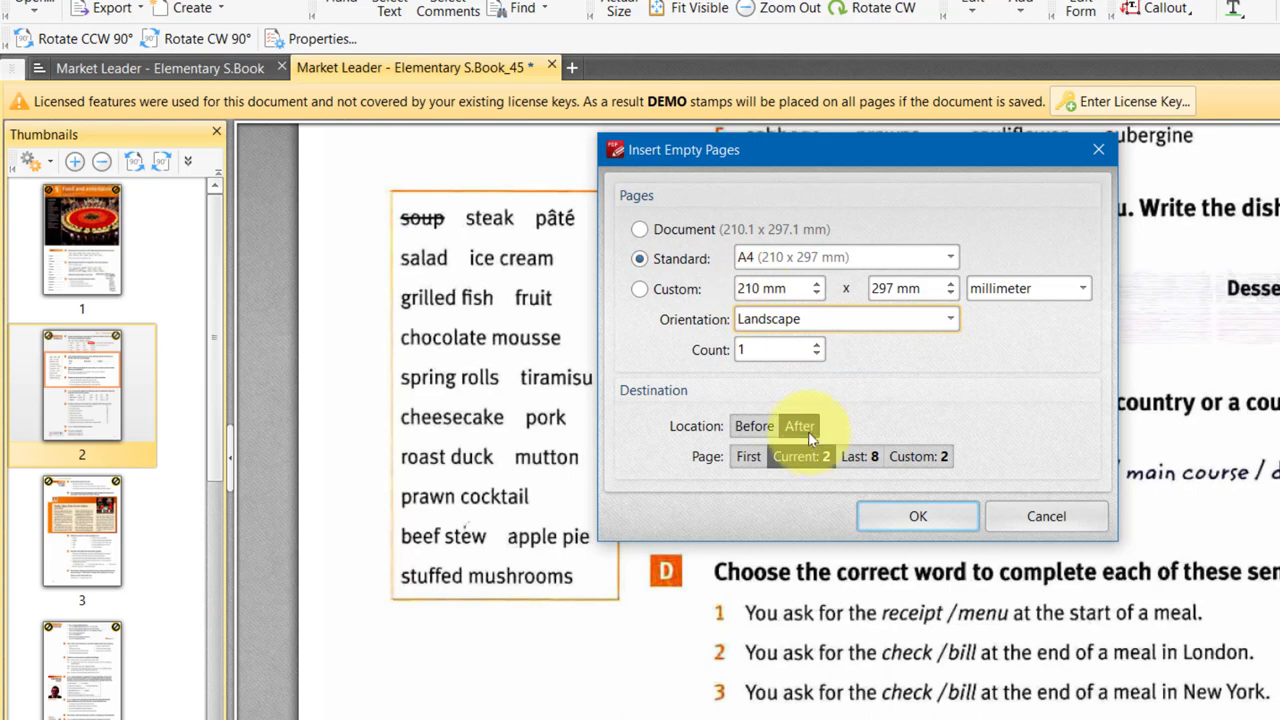
pyautogui.click(897, 518)
# - Show the pages side by side and arrange the blank pages so one copy stands before and one after the Eating out page
pyautogui.click(117, 530)
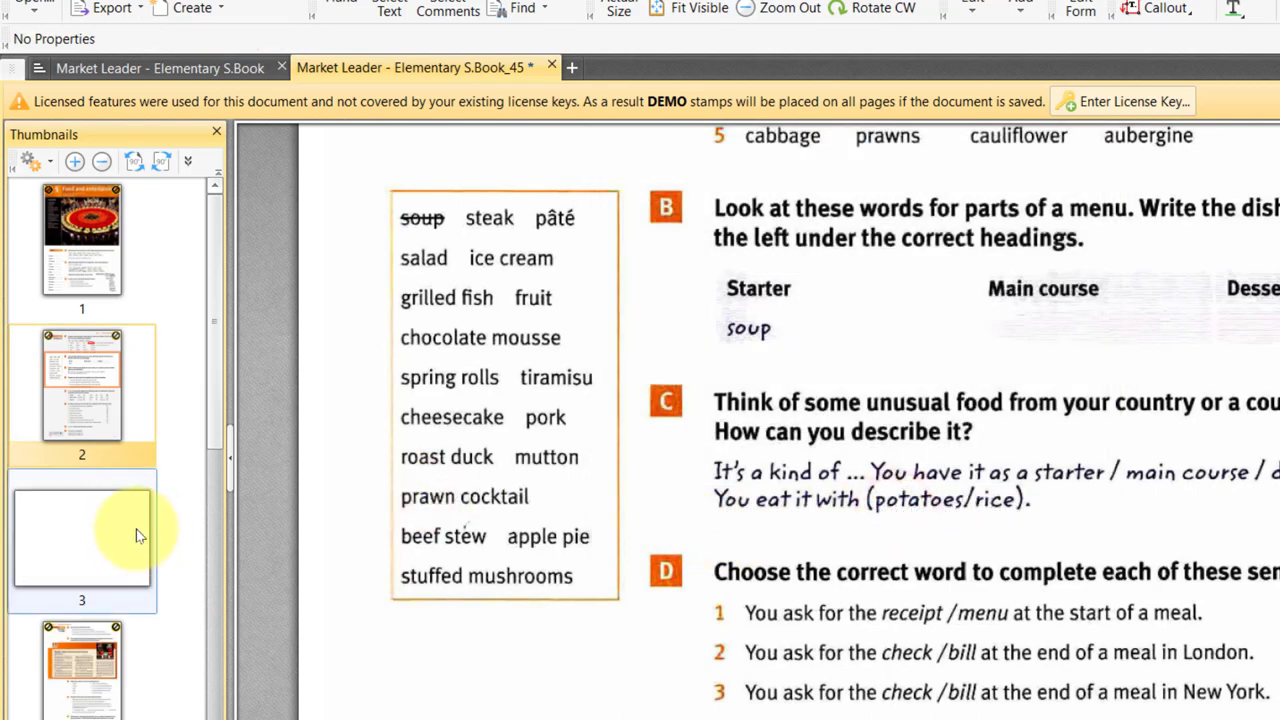
pyautogui.moveTo(135, 538); pyautogui.dragTo(125, 345)
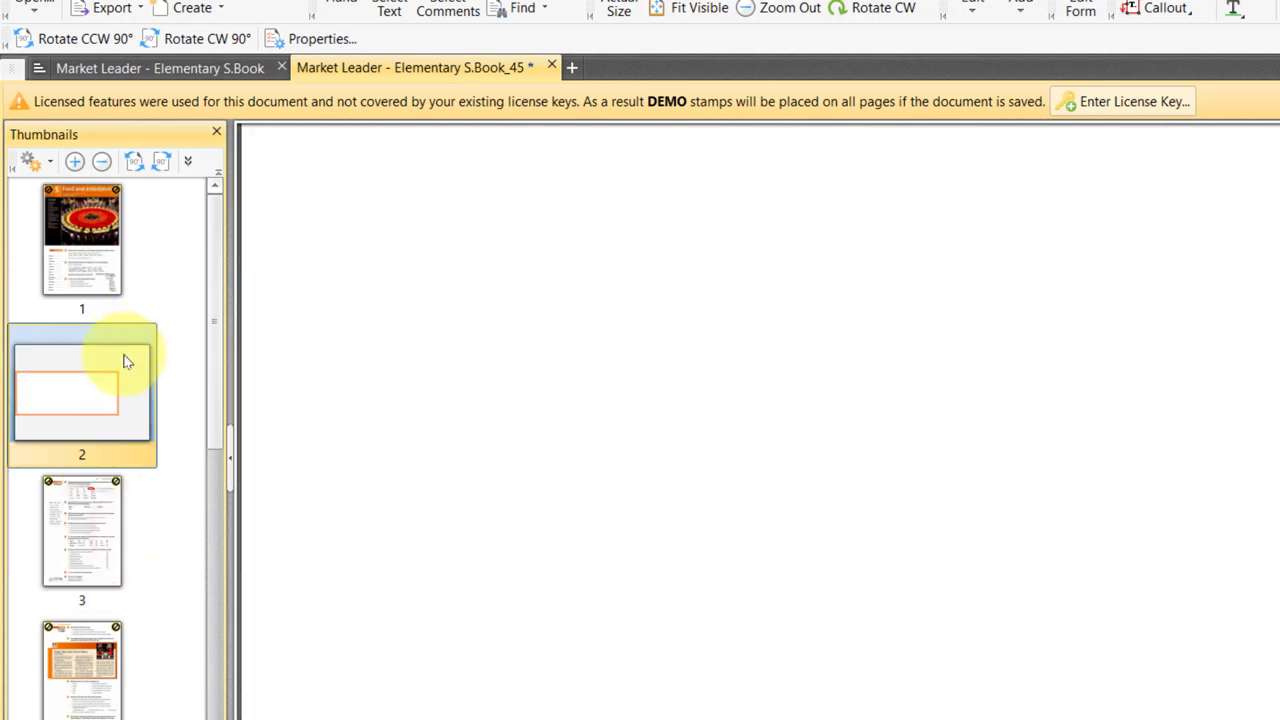
pyautogui.hotkey('ctrl', '8')
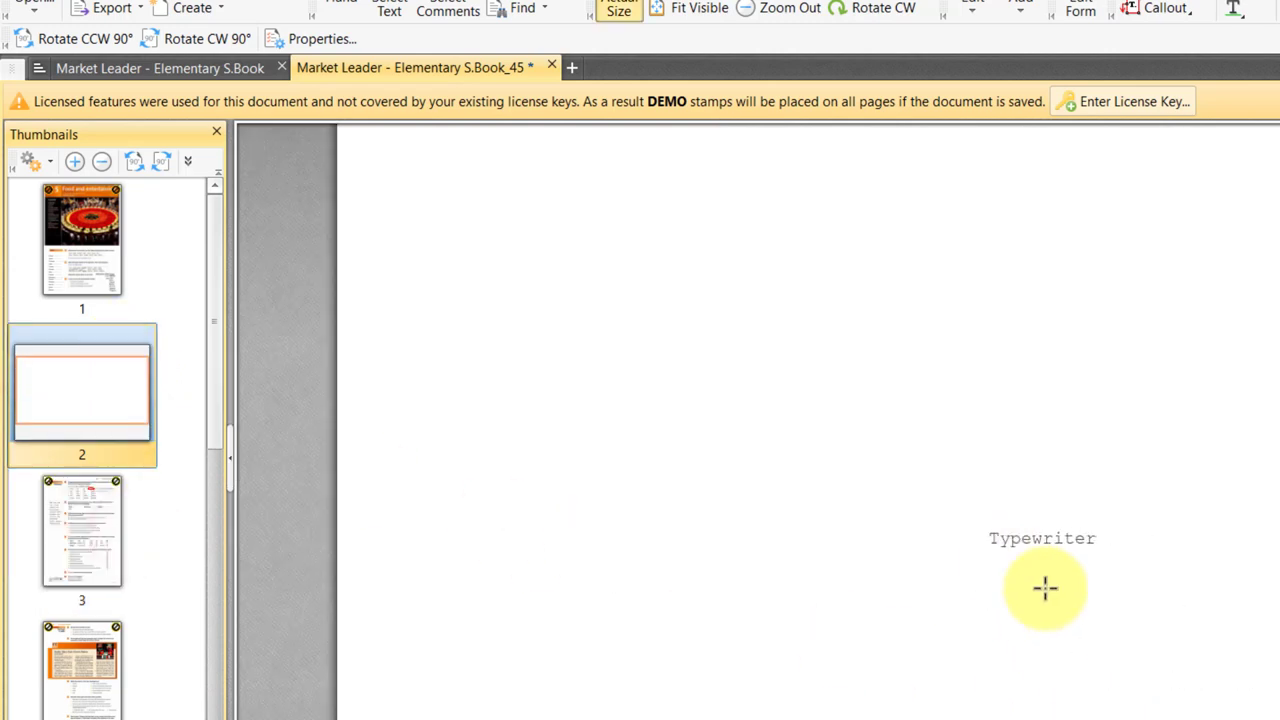
pyautogui.scroll(-4, 737, 543)
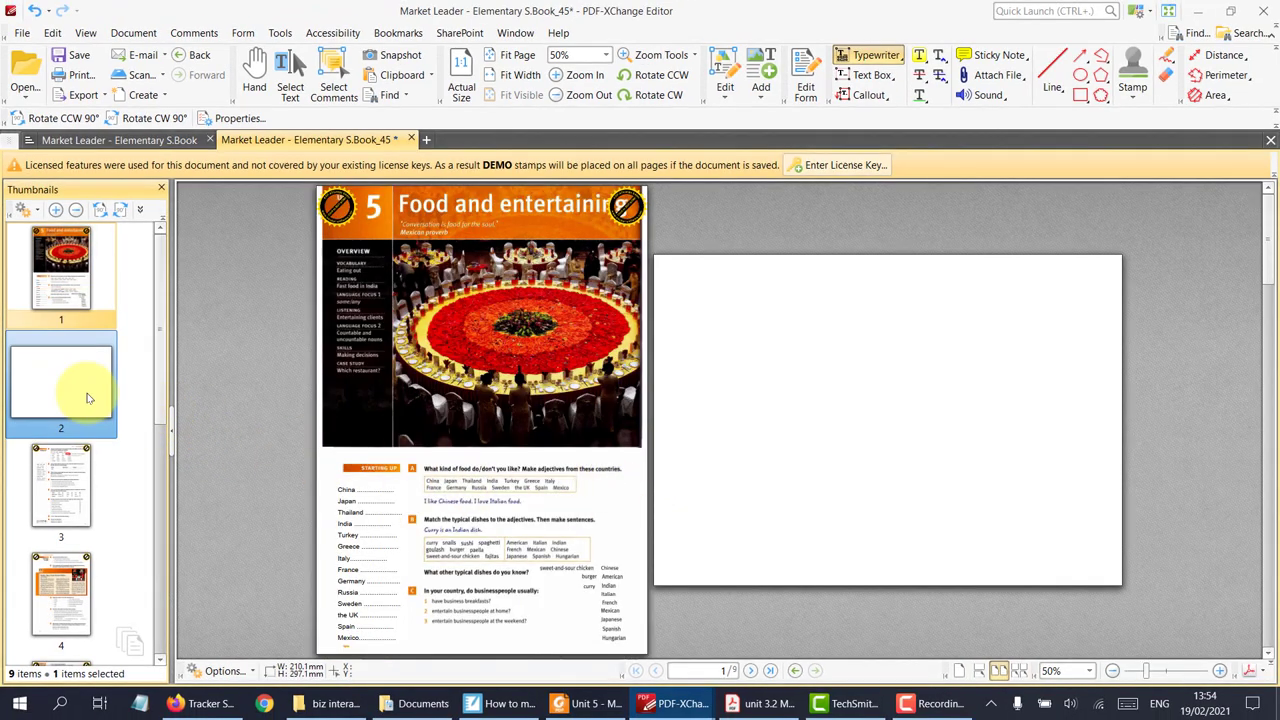
pyautogui.click(90, 518)
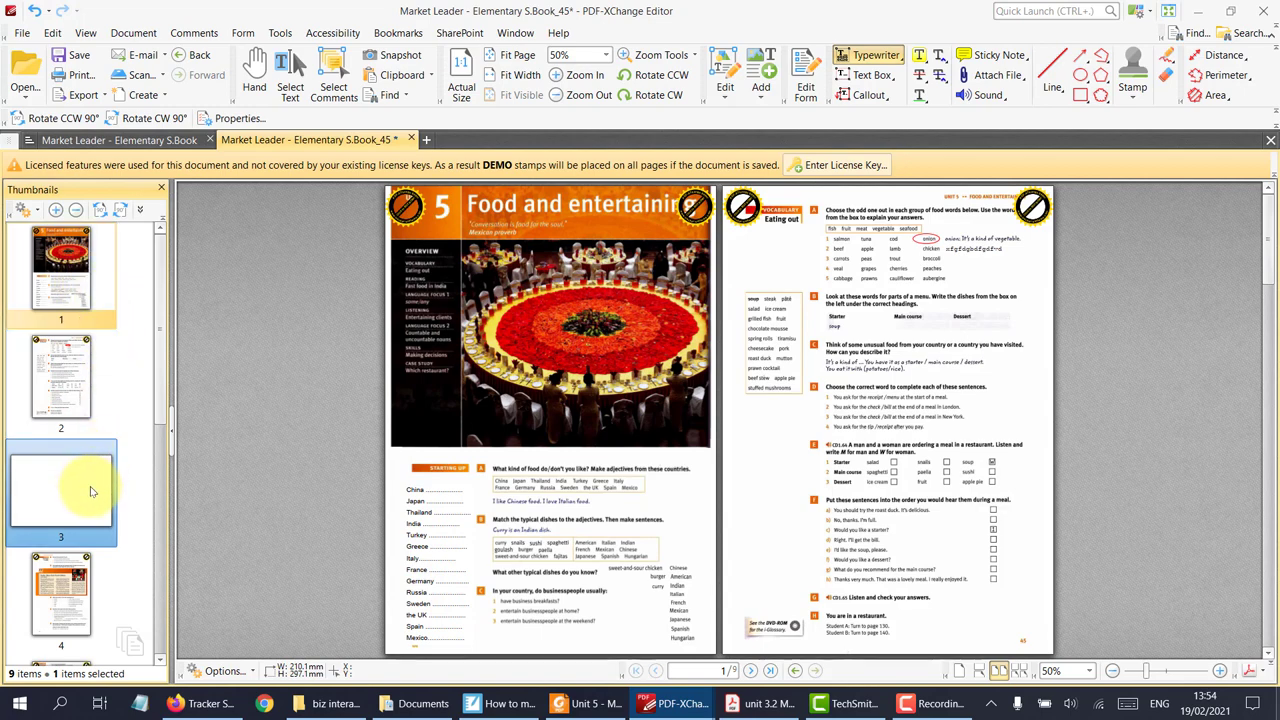
pyautogui.moveTo(90, 502); pyautogui.dragTo(94, 345)
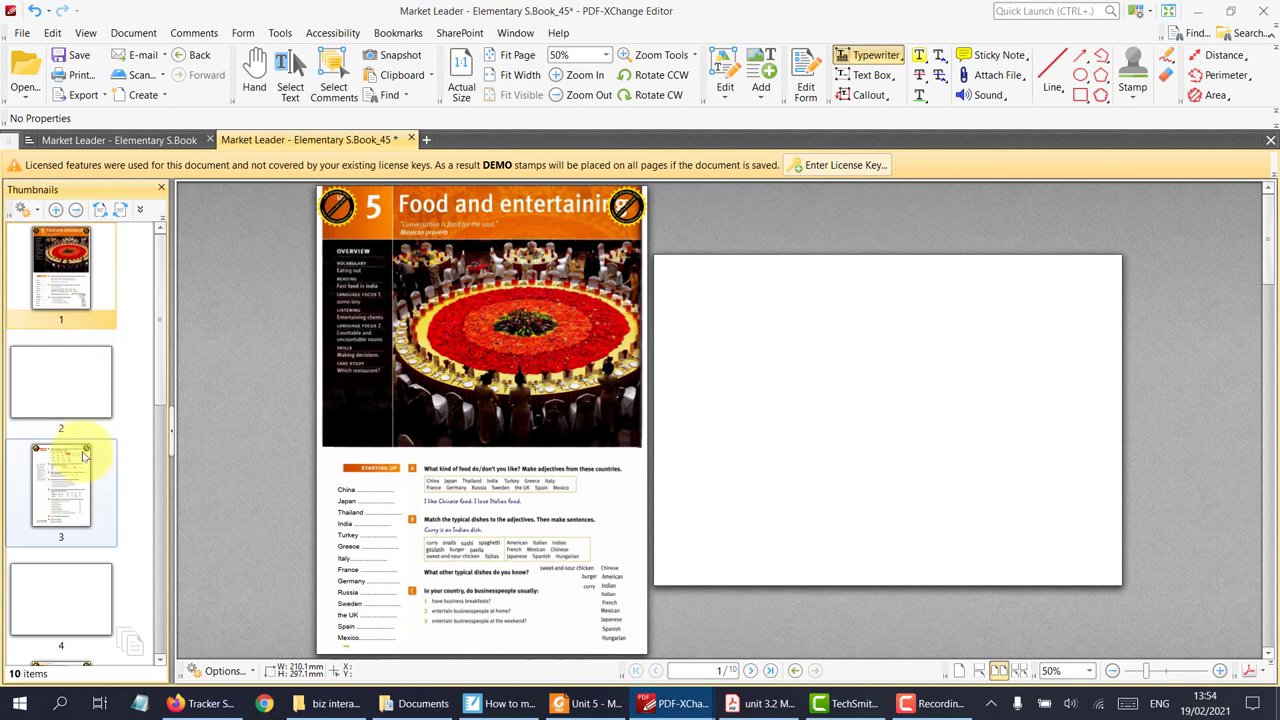
# - Duplicate the blank page after the Eating out page and delete the surplus copy
pyautogui.scroll(-1, 84, 457)
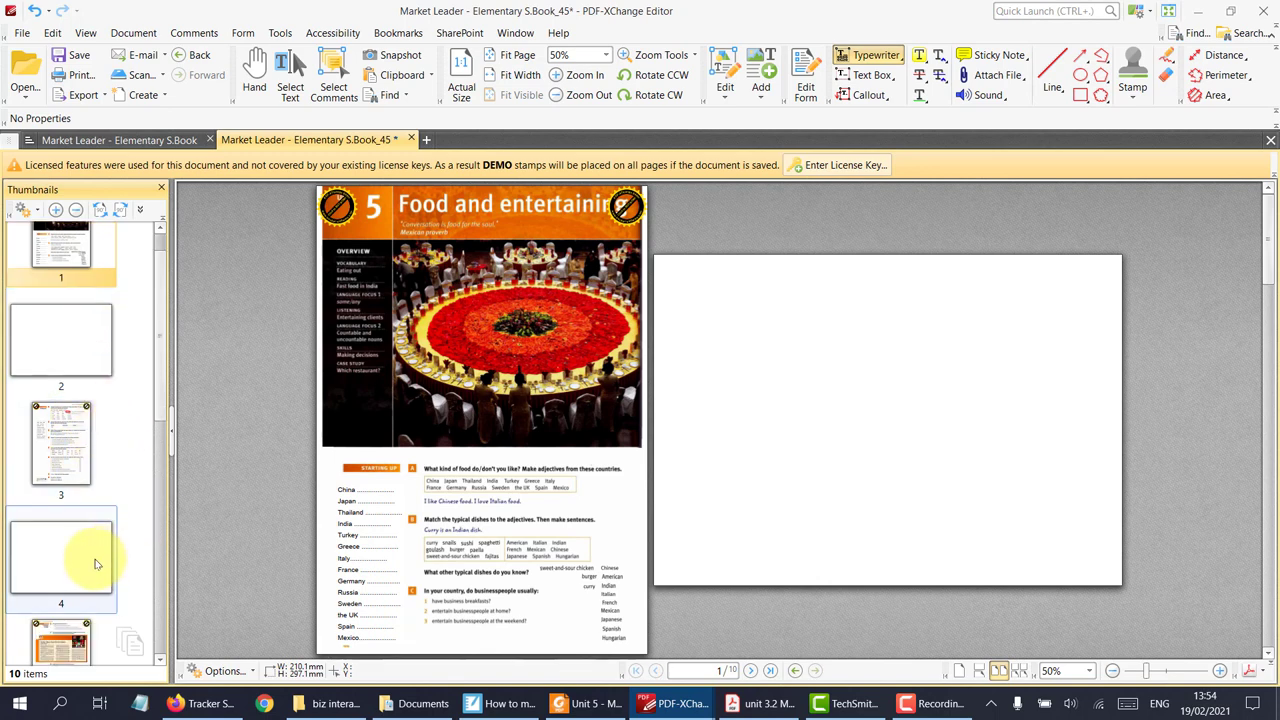
pyautogui.moveTo(98, 560)
pyautogui.mouseDown()
pyautogui.moveTo(109, 503)
pyautogui.moveTo(97, 537)
pyautogui.mouseUp()
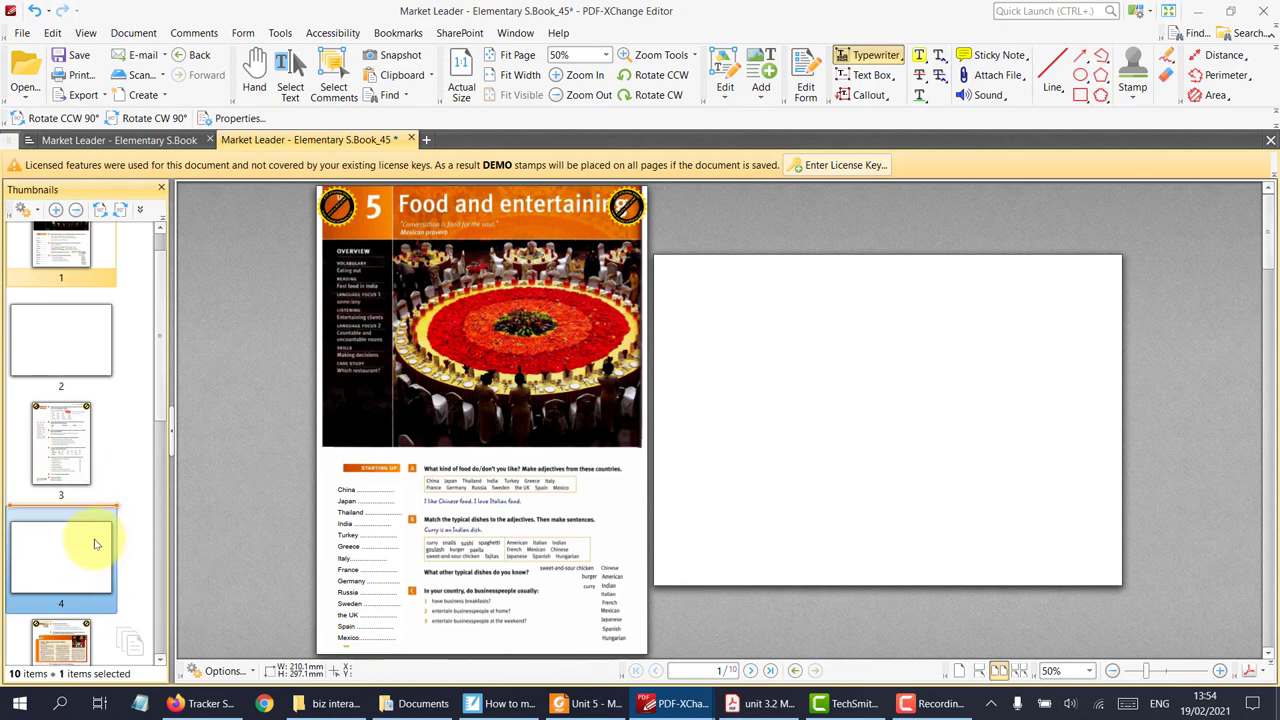
pyautogui.scroll(-2, 100, 555)
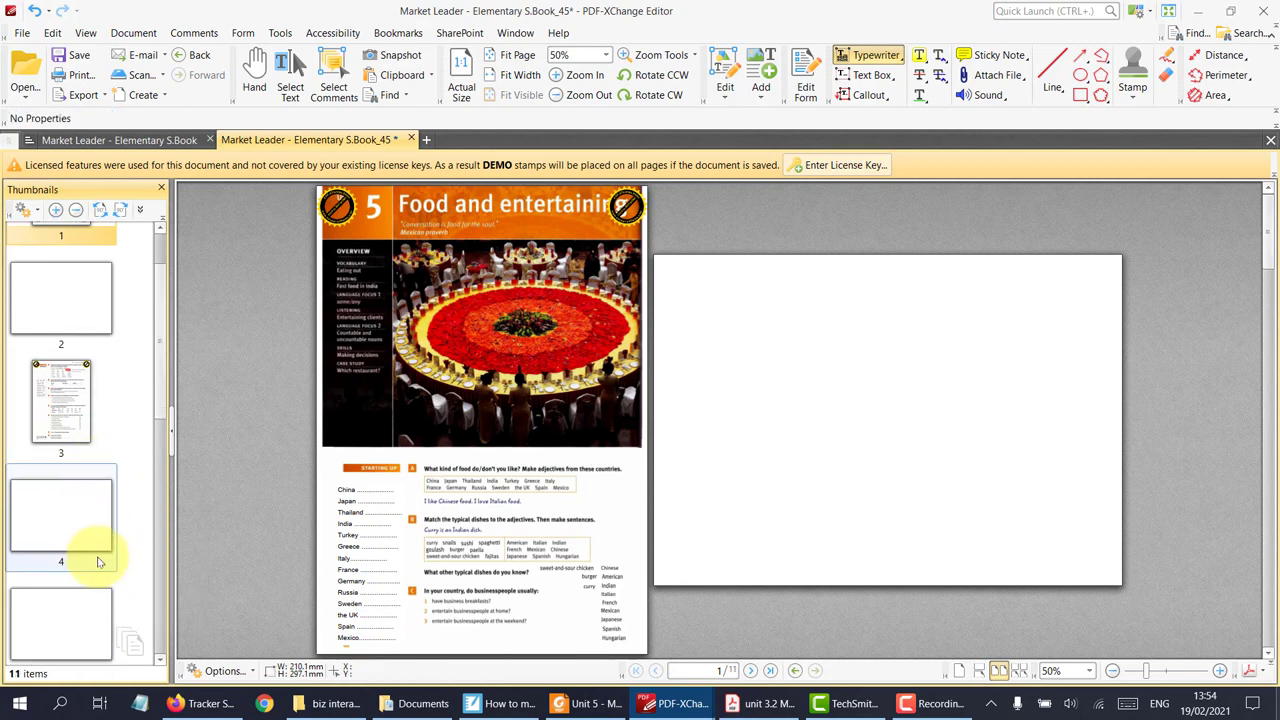
pyautogui.click(81, 519)
pyautogui.rightClick(81, 519)
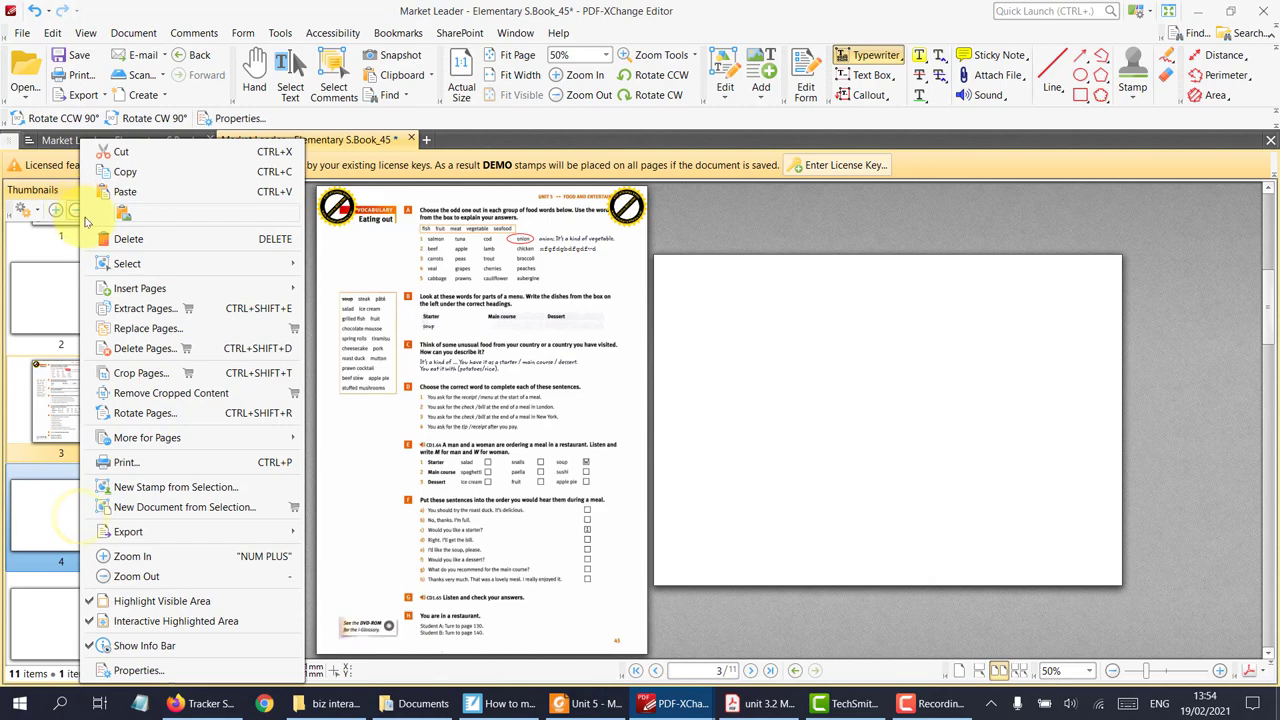
pyautogui.click(106, 240)
pyautogui.click(630, 382)
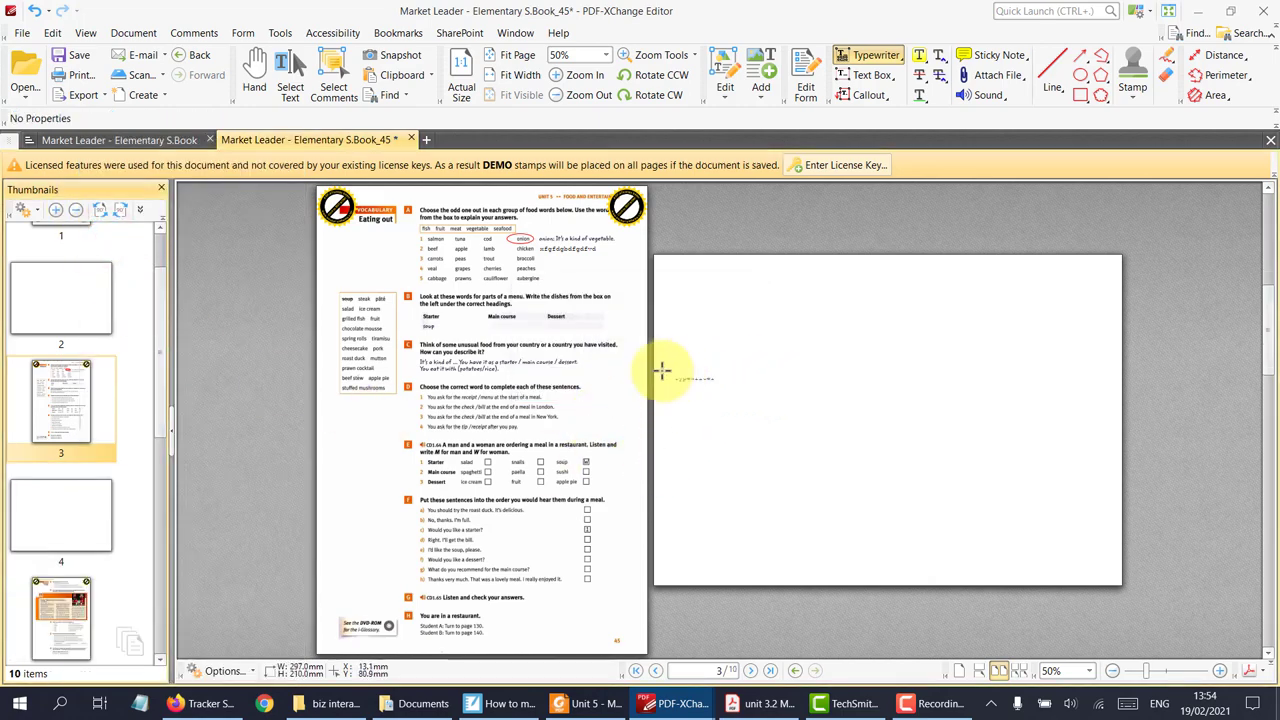
# - Take a snapshot of the Starter, Main course and Dessert headings in exercise B and paste it near the top of the facing blank page
pyautogui.scroll(1, 645, 356)
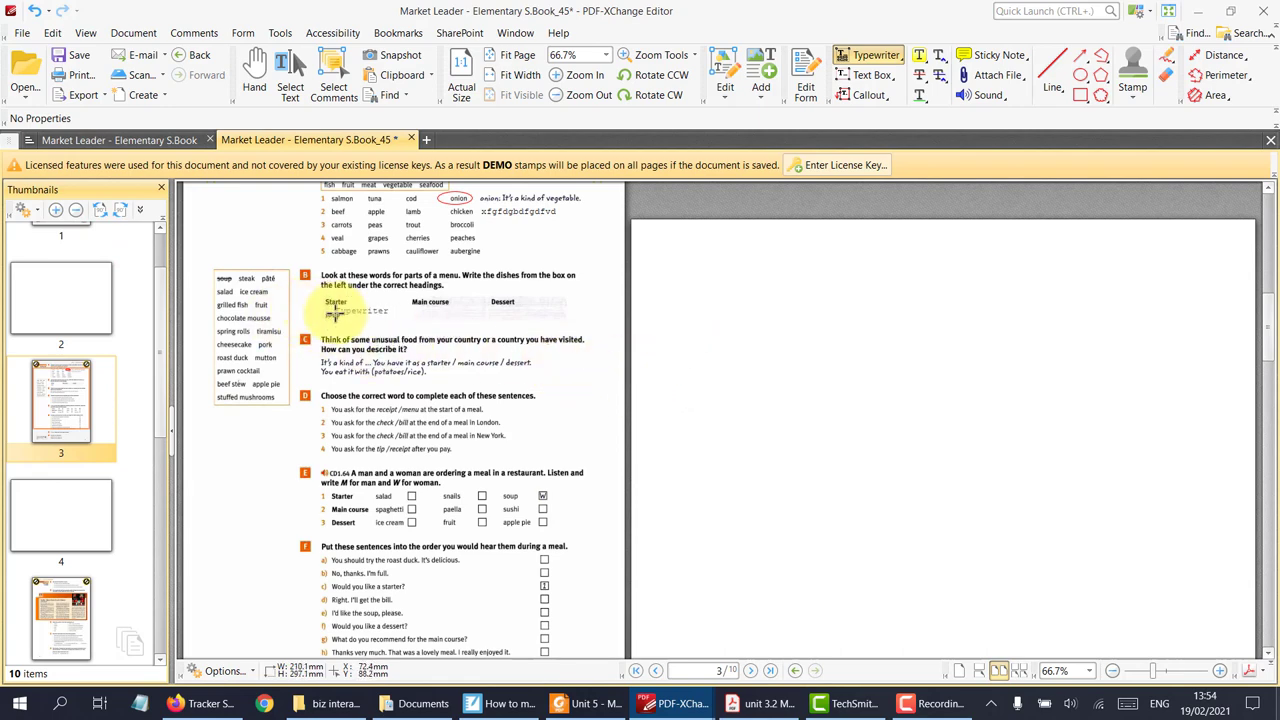
pyautogui.scroll(-1, 336, 312)
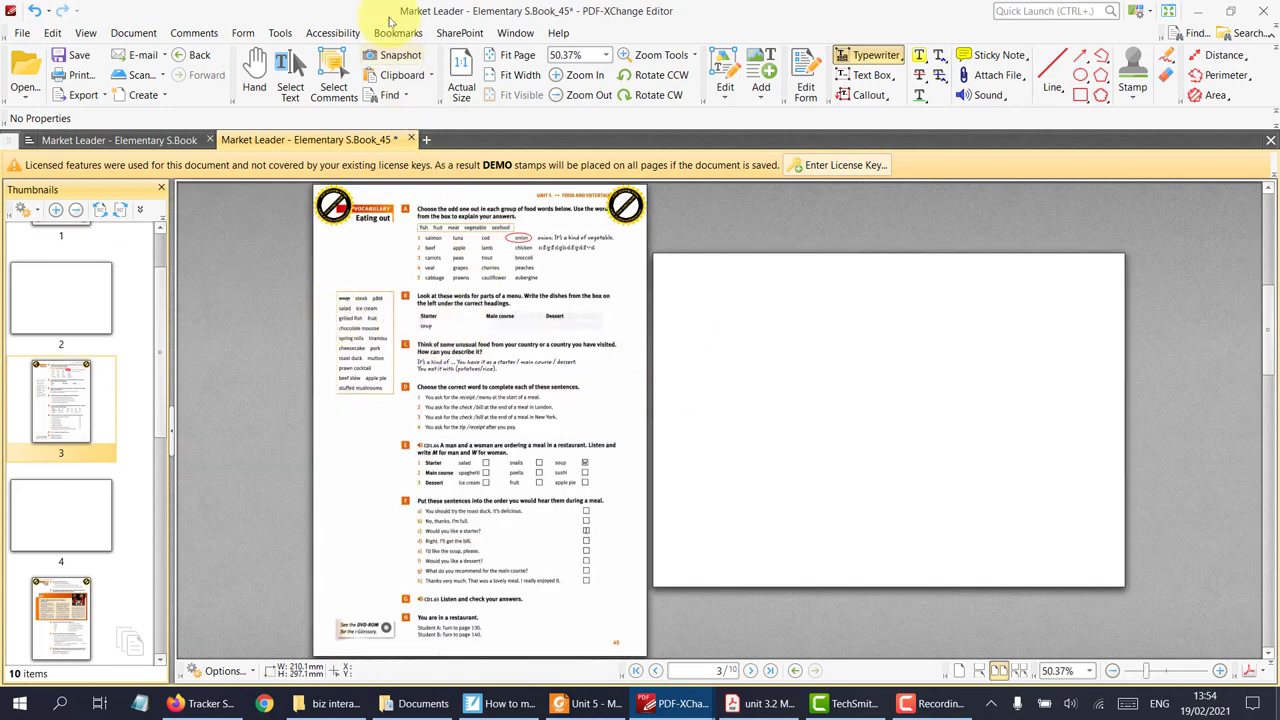
pyautogui.click(400, 58)
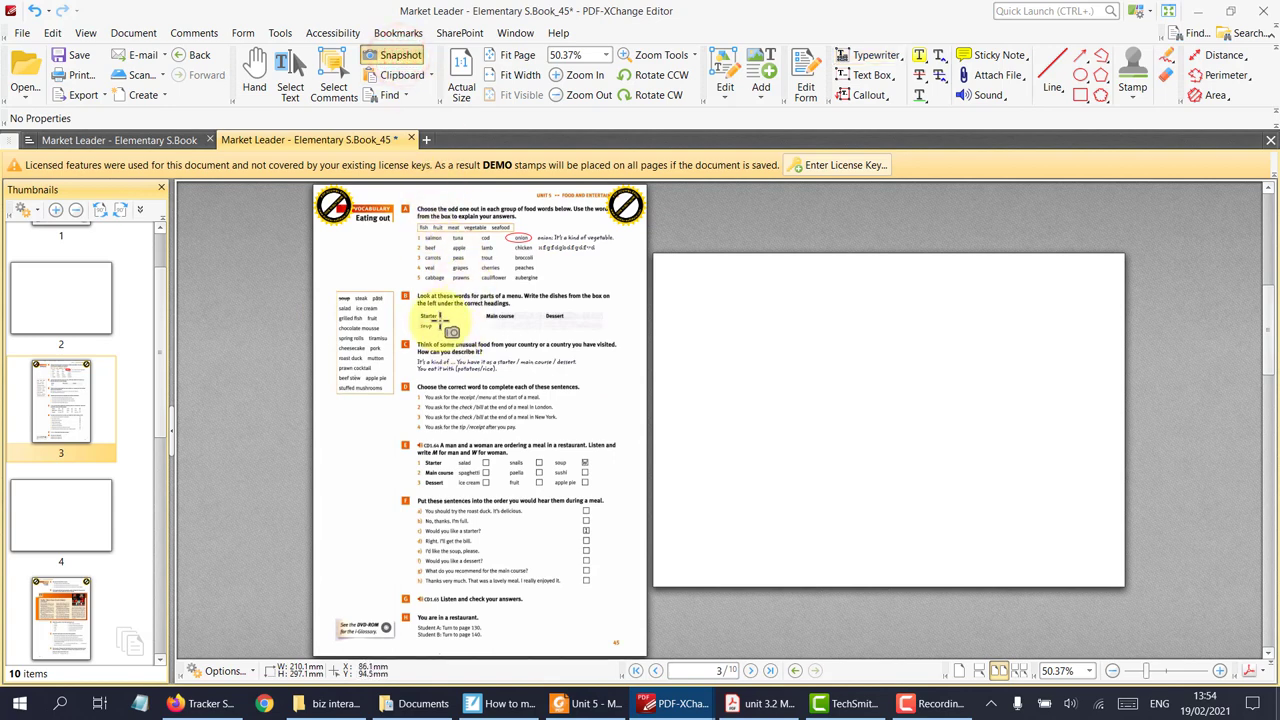
pyautogui.moveTo(413, 309); pyautogui.dragTo(569, 329)
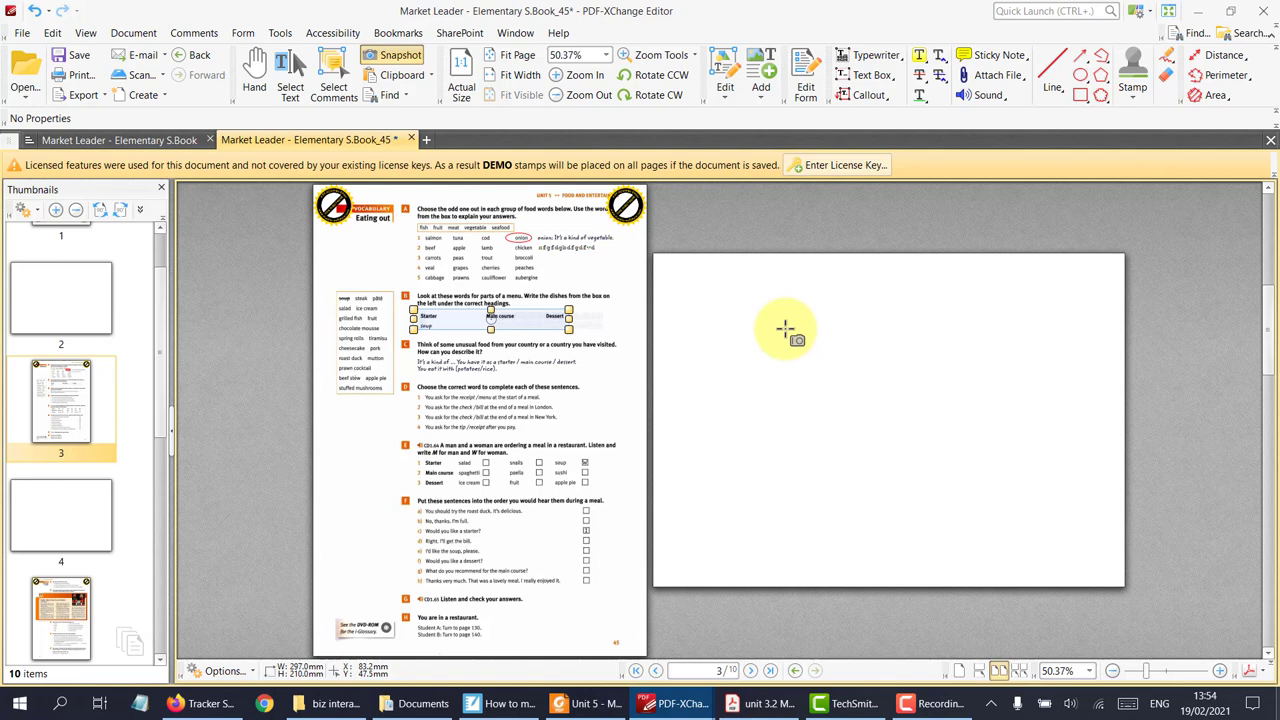
pyautogui.click(257, 65)
pyautogui.click(743, 306)
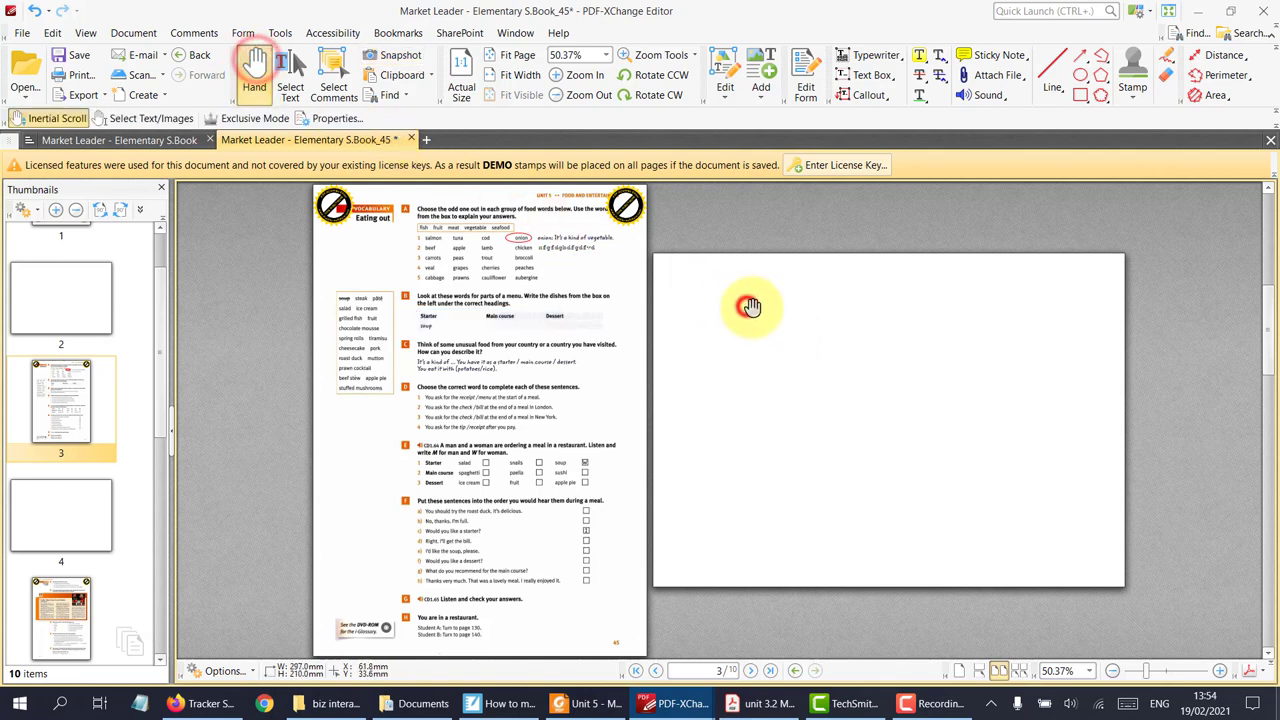
pyautogui.hotkey('ctrl', 'v')
pyautogui.moveTo(530, 430); pyautogui.dragTo(934, 366)
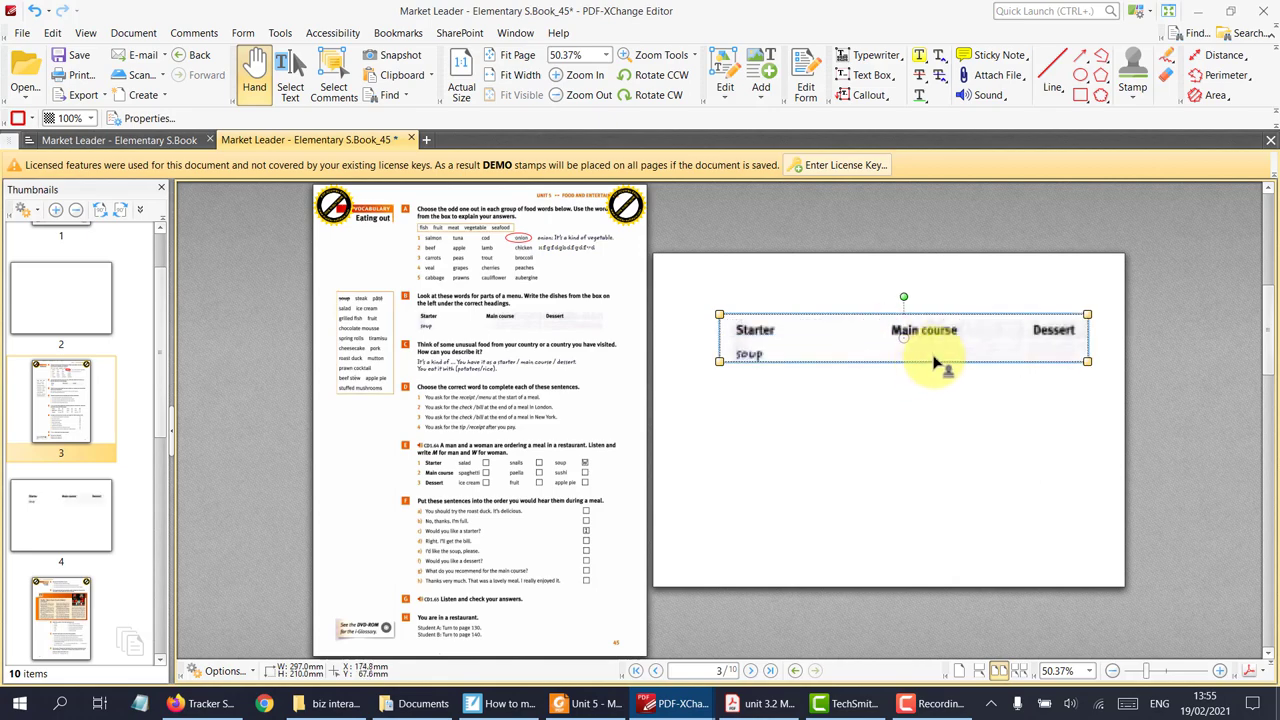
# - Inspect the sharpness of the pasted headings up close and delete the image from the blank page
pyautogui.scroll(1, 930, 343)
pyautogui.scroll(2, 870, 340)
pyautogui.scroll(3, 611, 345)
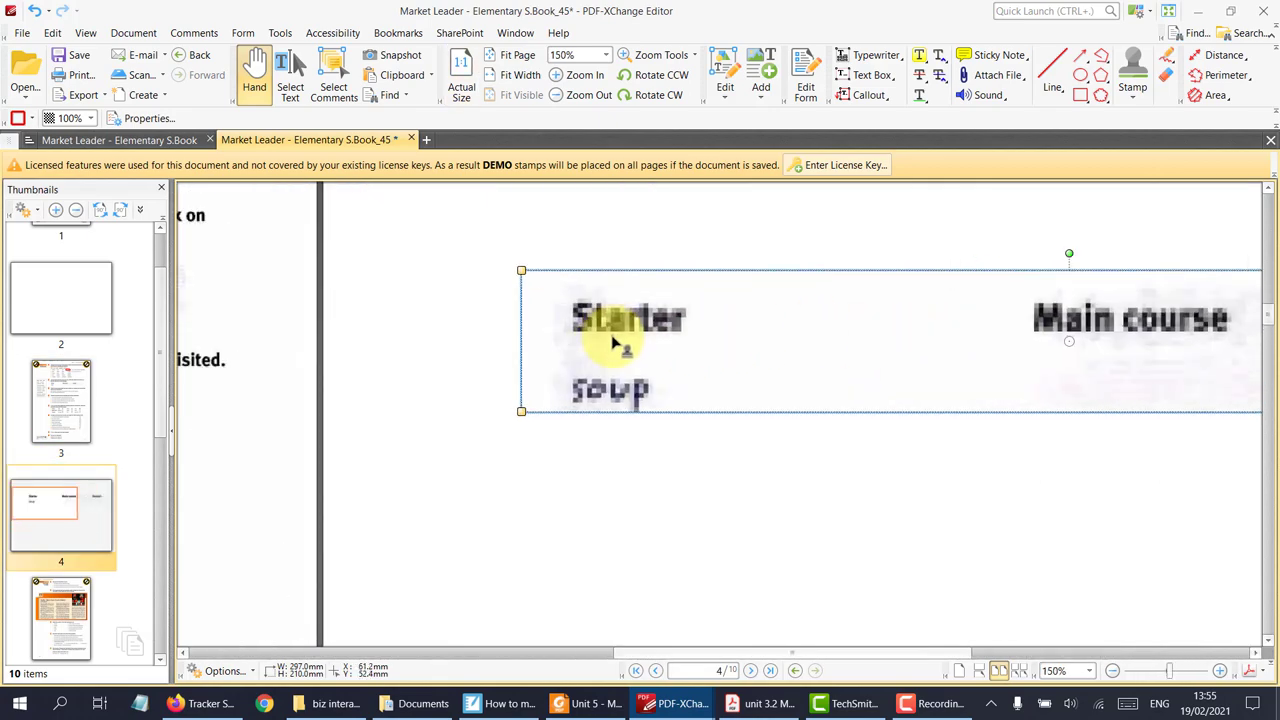
pyautogui.scroll(-5, 613, 338)
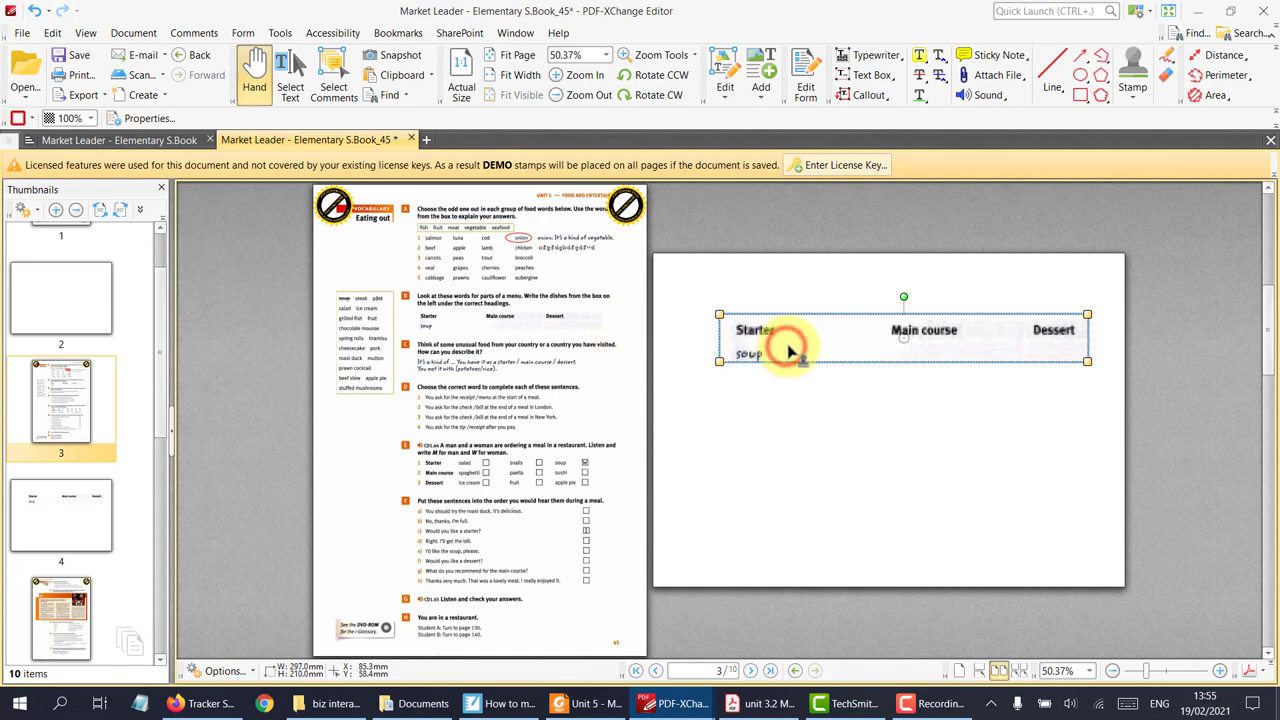
pyautogui.press('Delete')
# - Take an enlarged snapshot of exercise B, covering its instructions and the Starter, Main course and Dessert headings
pyautogui.scroll(3, 480, 305)
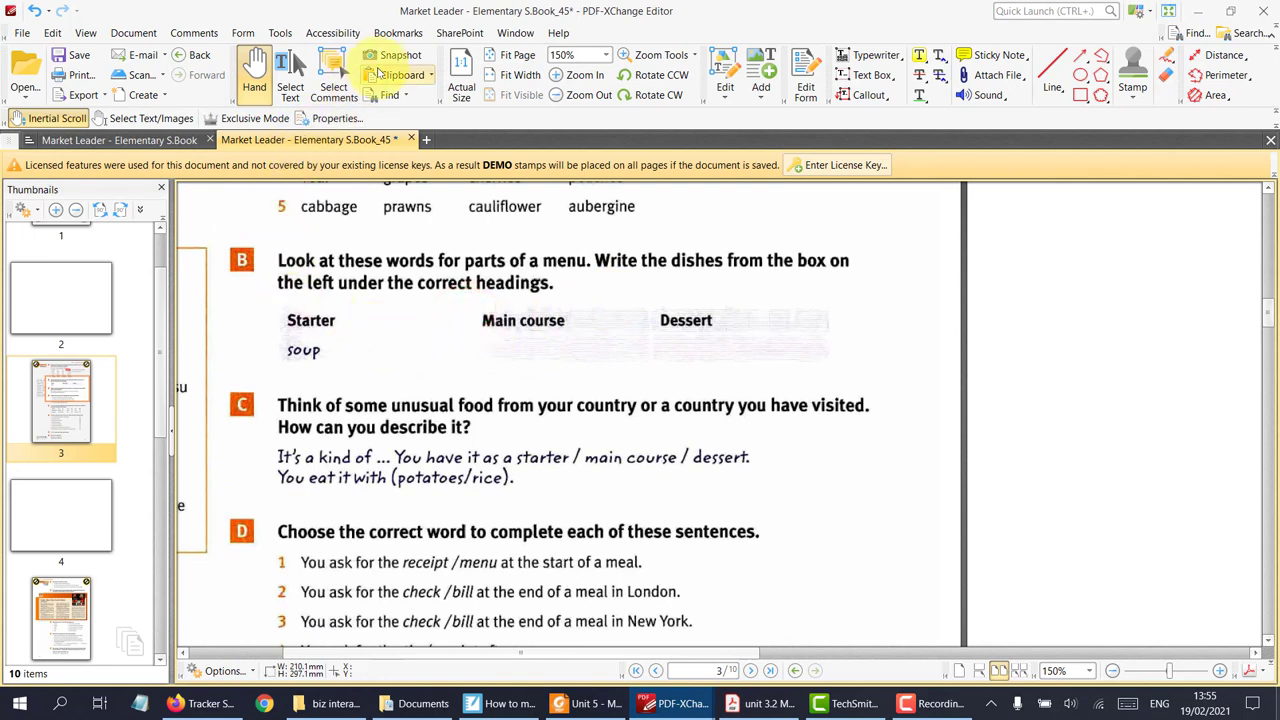
pyautogui.click(381, 57)
pyautogui.moveTo(226, 235); pyautogui.dragTo(878, 367)
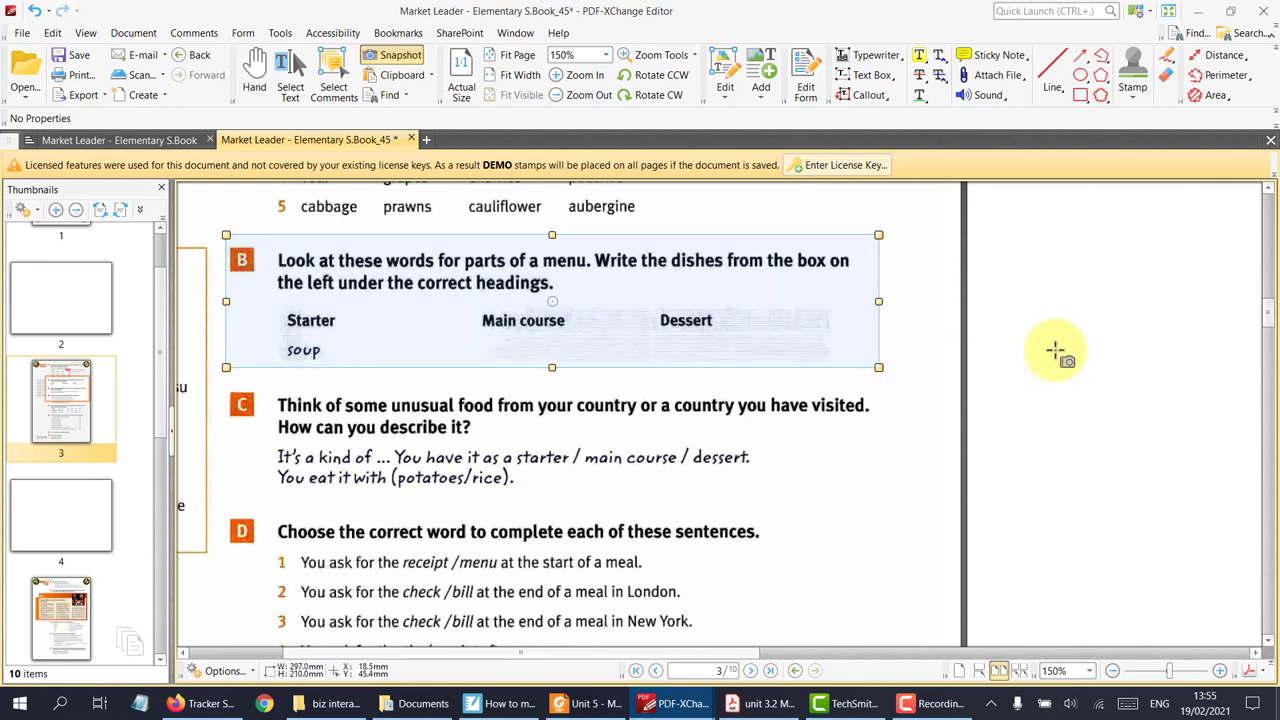
pyautogui.scroll(-5, 1040, 392)
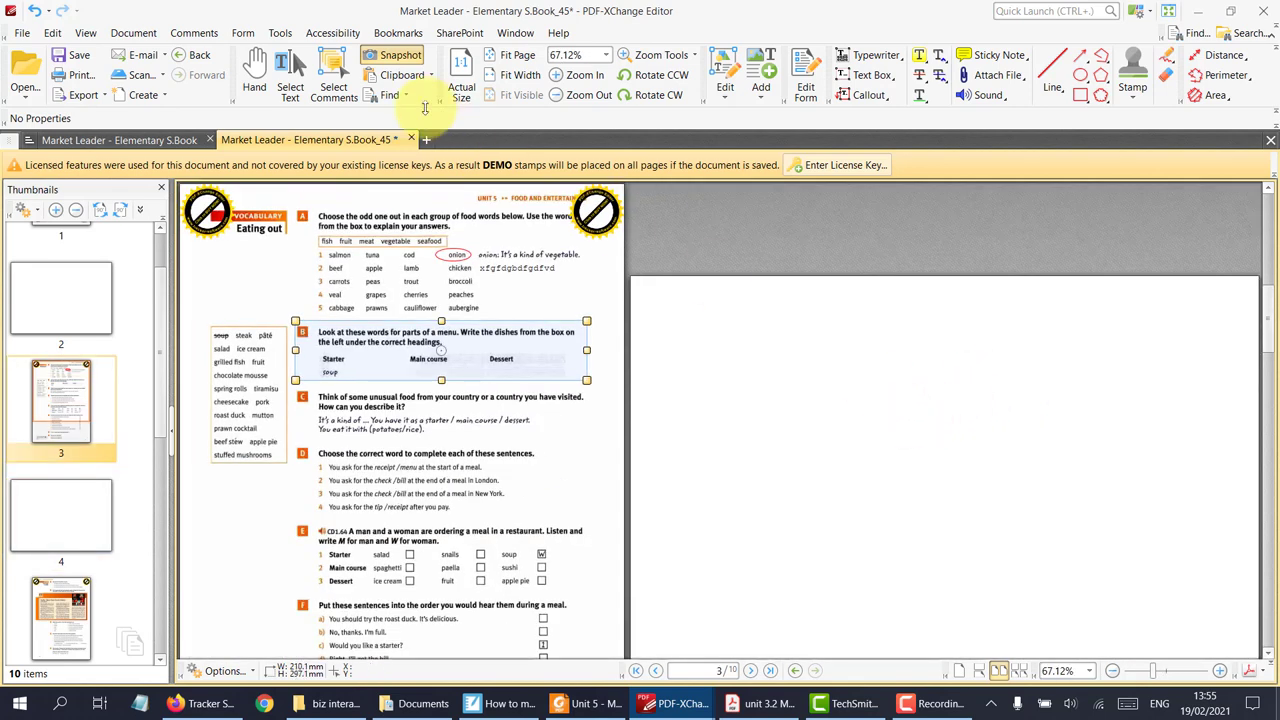
# - Paste the exercise B snapshot from the clipboard history and place it near the top of the blank facing page
pyautogui.moveTo(914, 373); pyautogui.dragTo(720, 323)
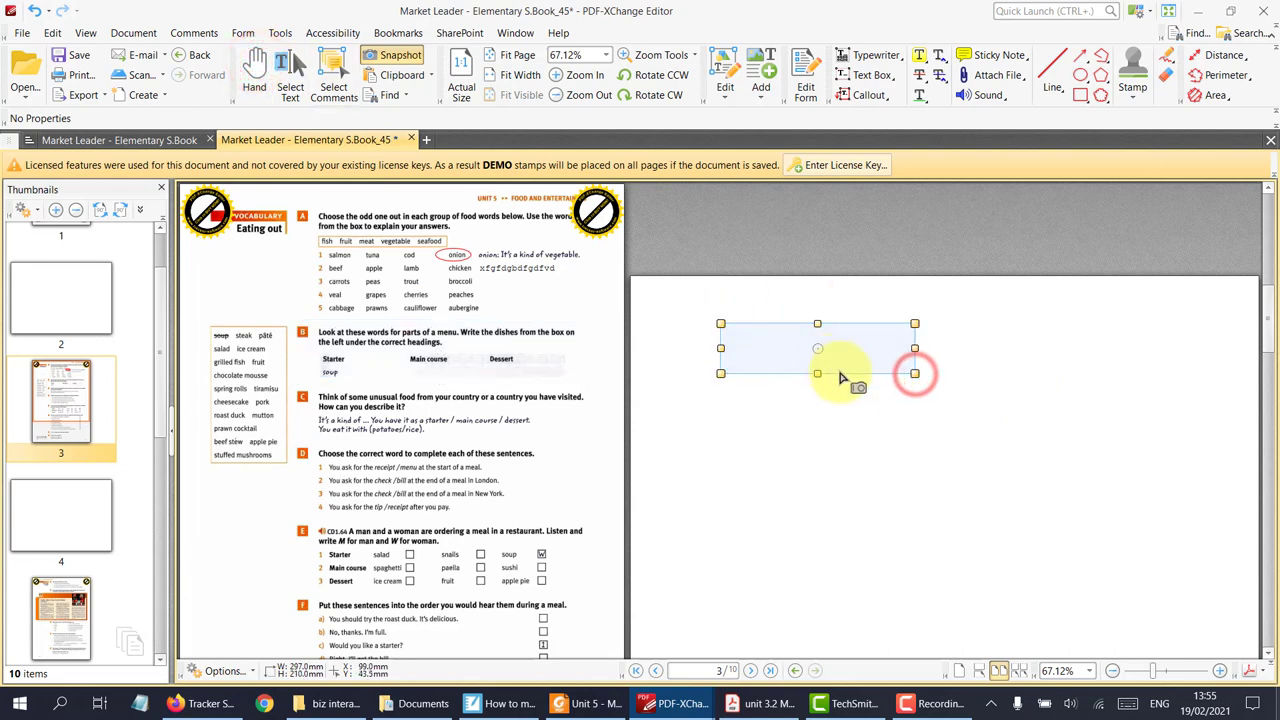
pyautogui.click(873, 437)
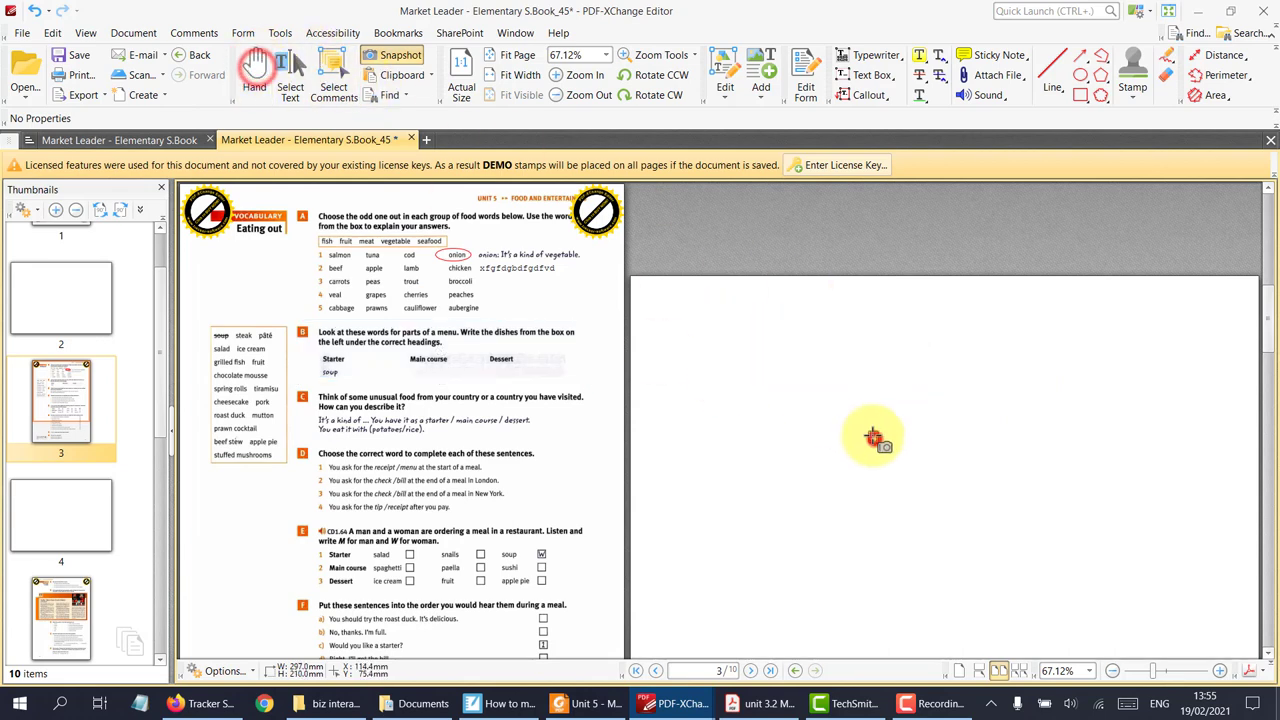
pyautogui.click(254, 58)
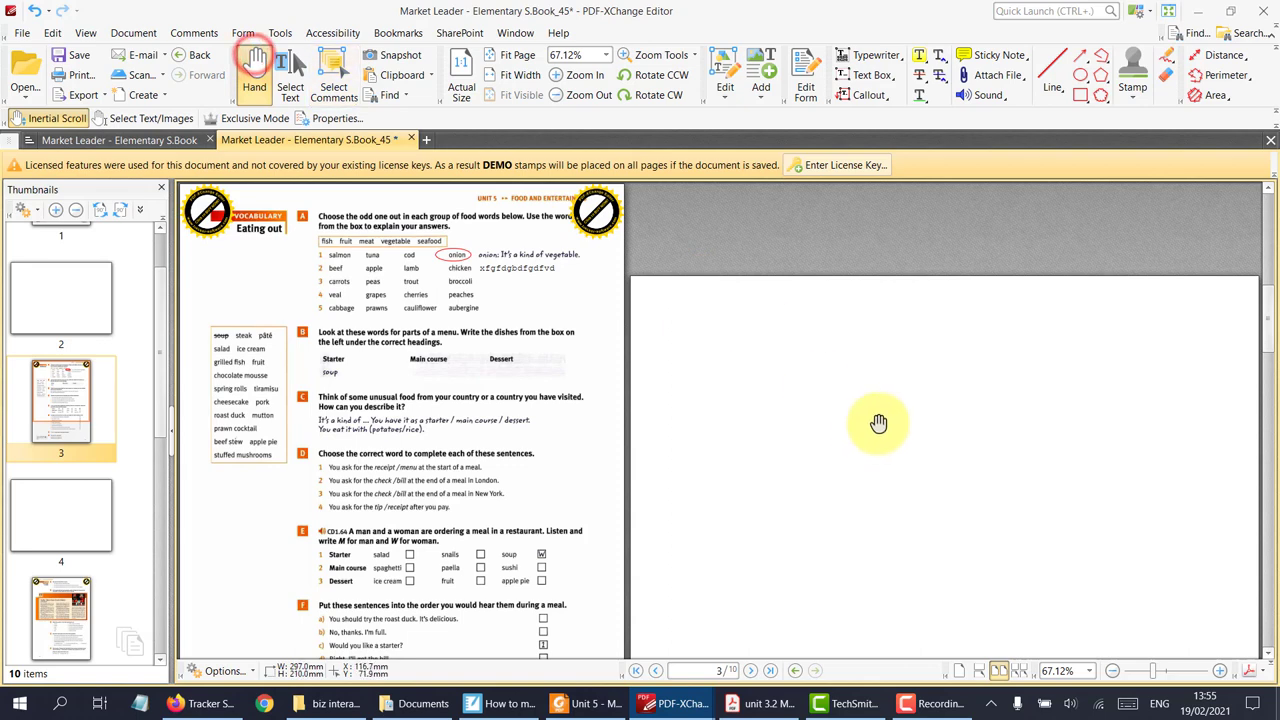
pyautogui.click(835, 409)
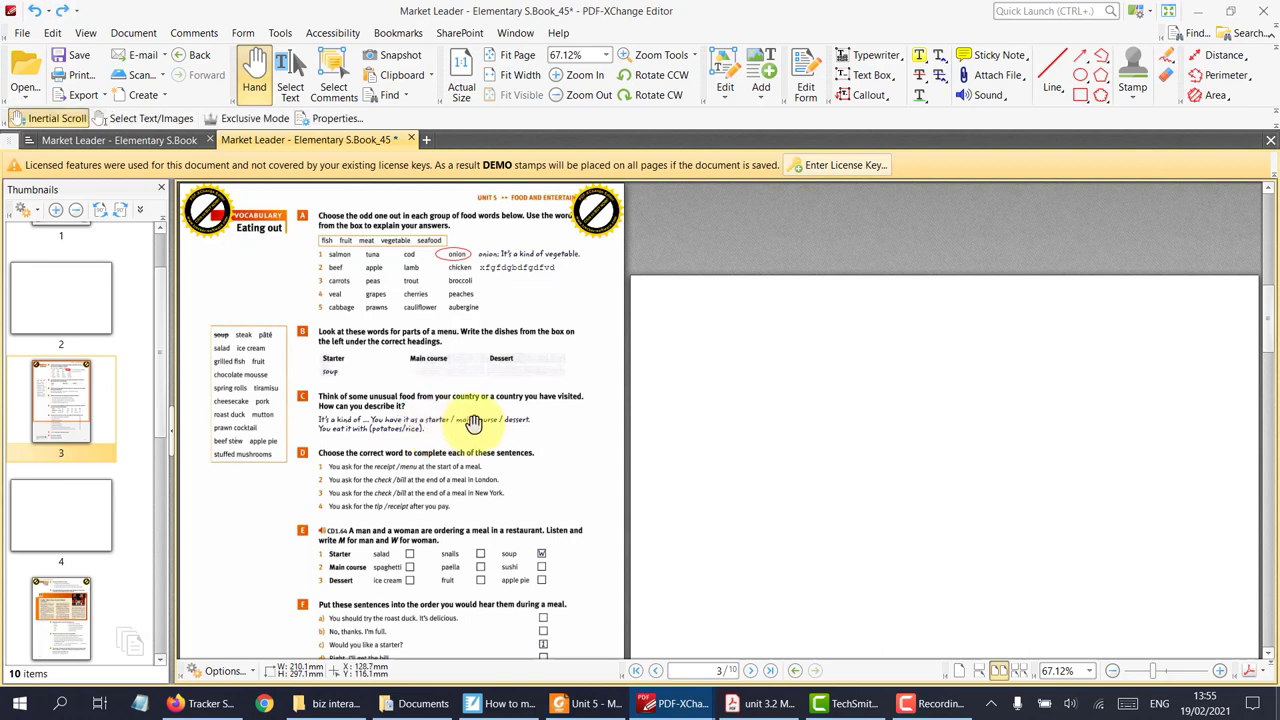
pyautogui.moveTo(703, 391); pyautogui.dragTo(708, 388)
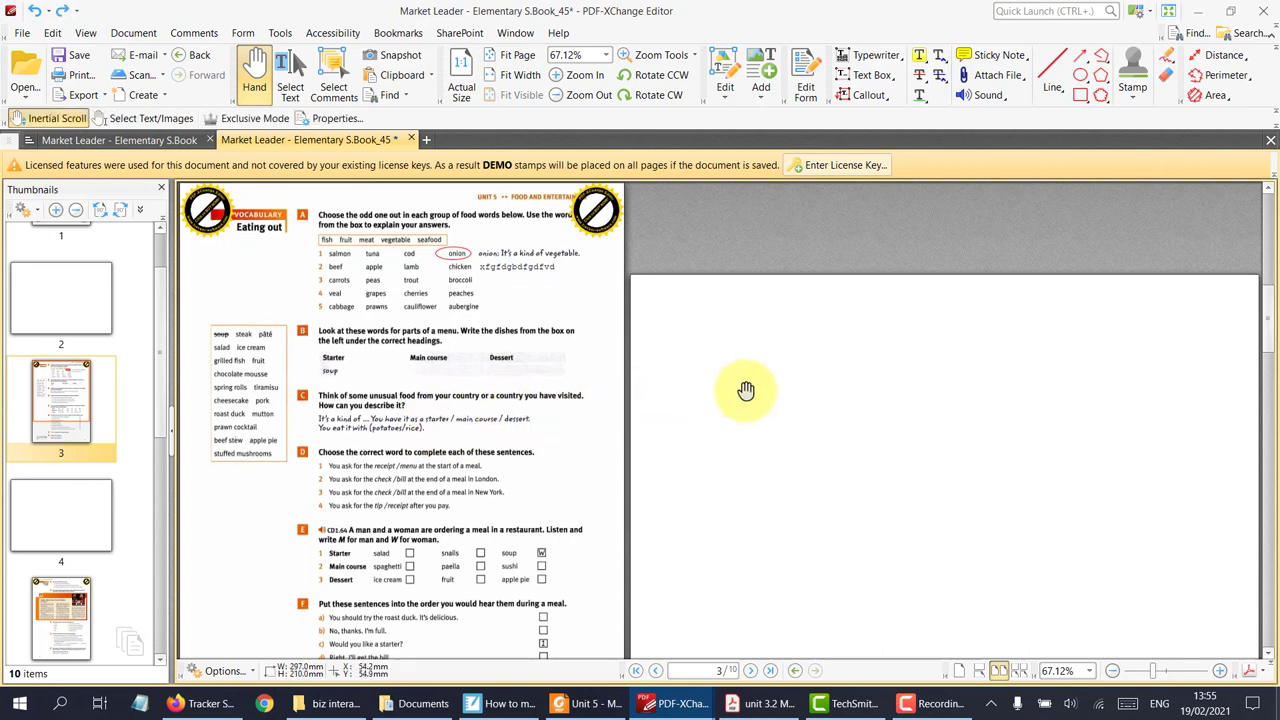
pyautogui.press('super+v')
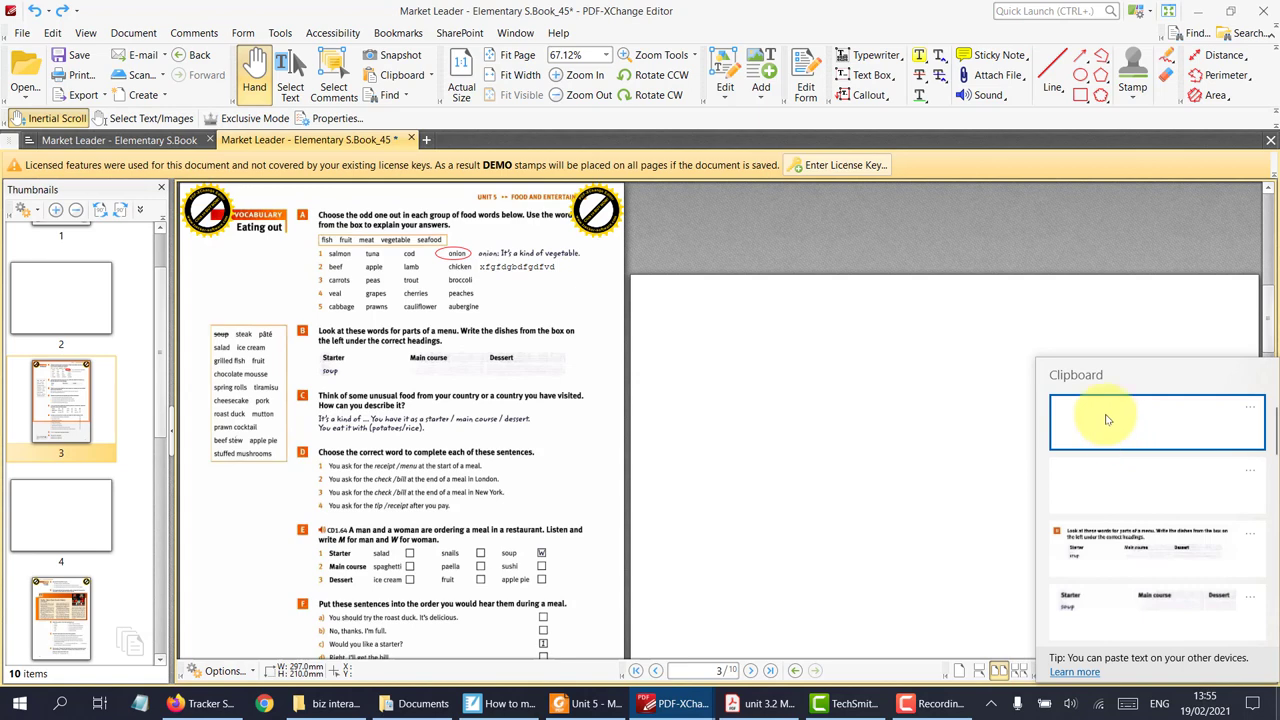
pyautogui.click(1117, 556)
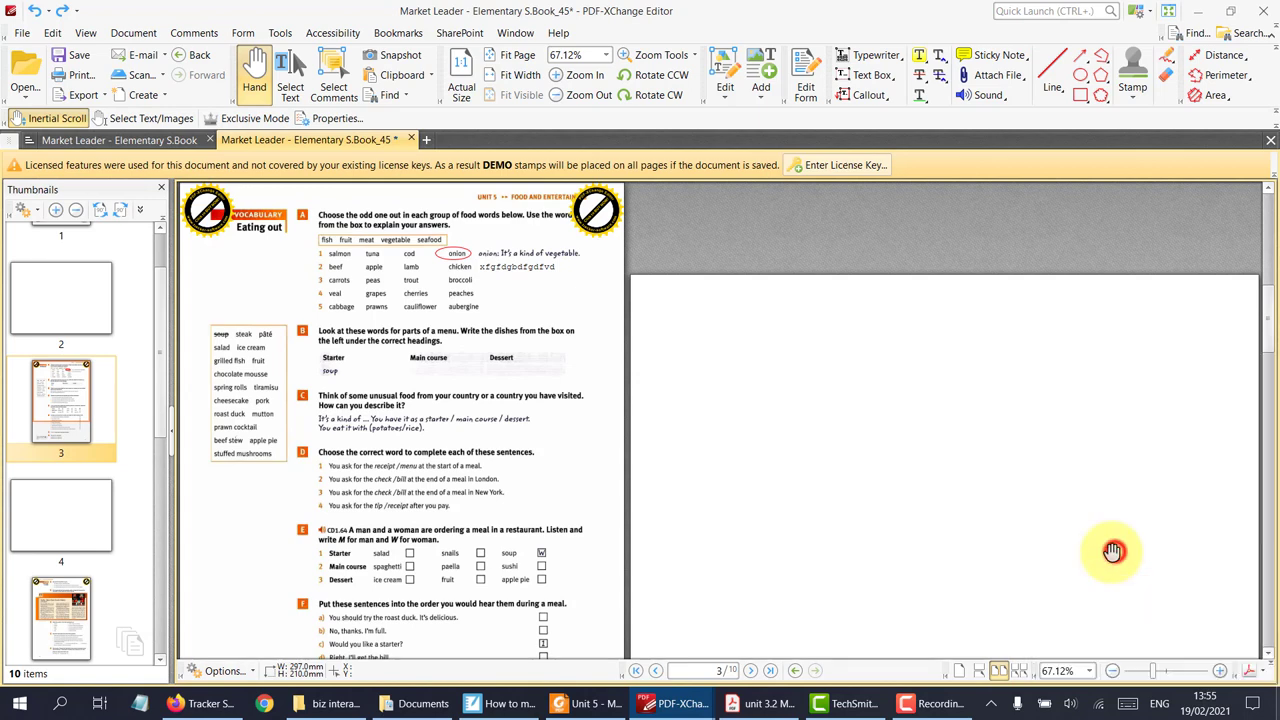
pyautogui.moveTo(467, 405); pyautogui.dragTo(1109, 383)
# - Shrink the pasted exercise B image slightly and flatten it into the page
pyautogui.scroll(4, 933, 382)
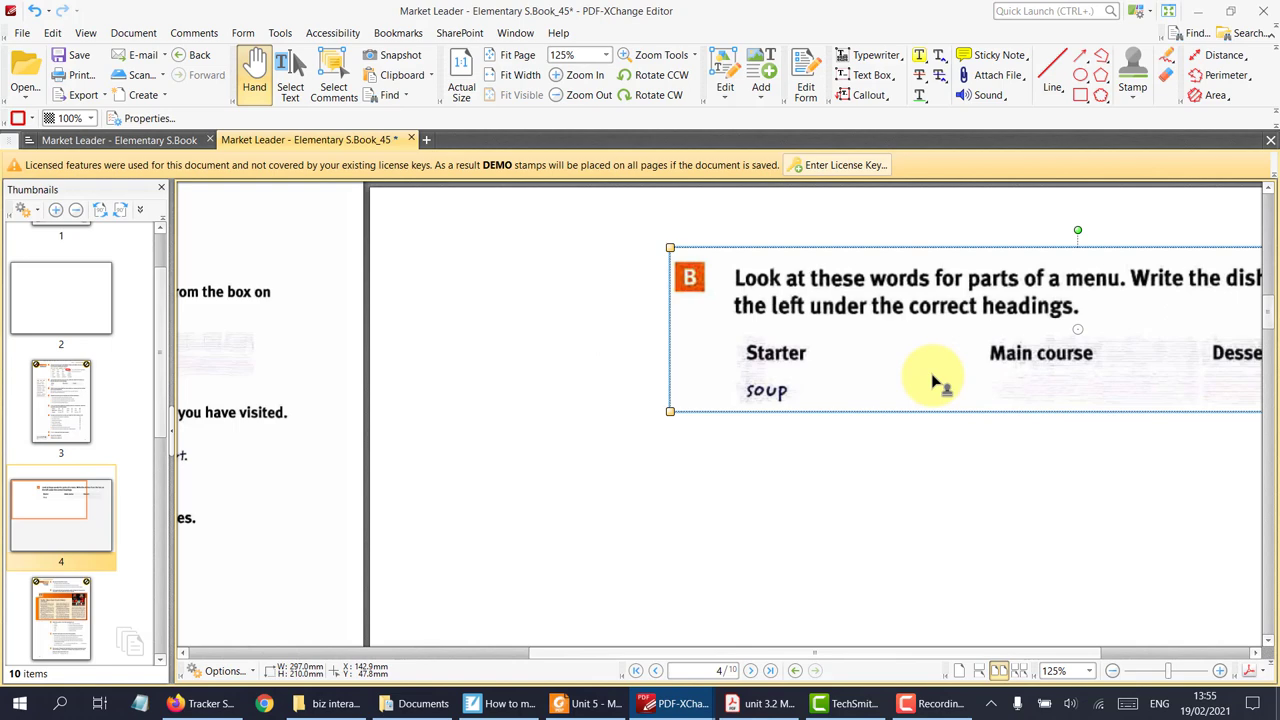
pyautogui.scroll(-5, 933, 382)
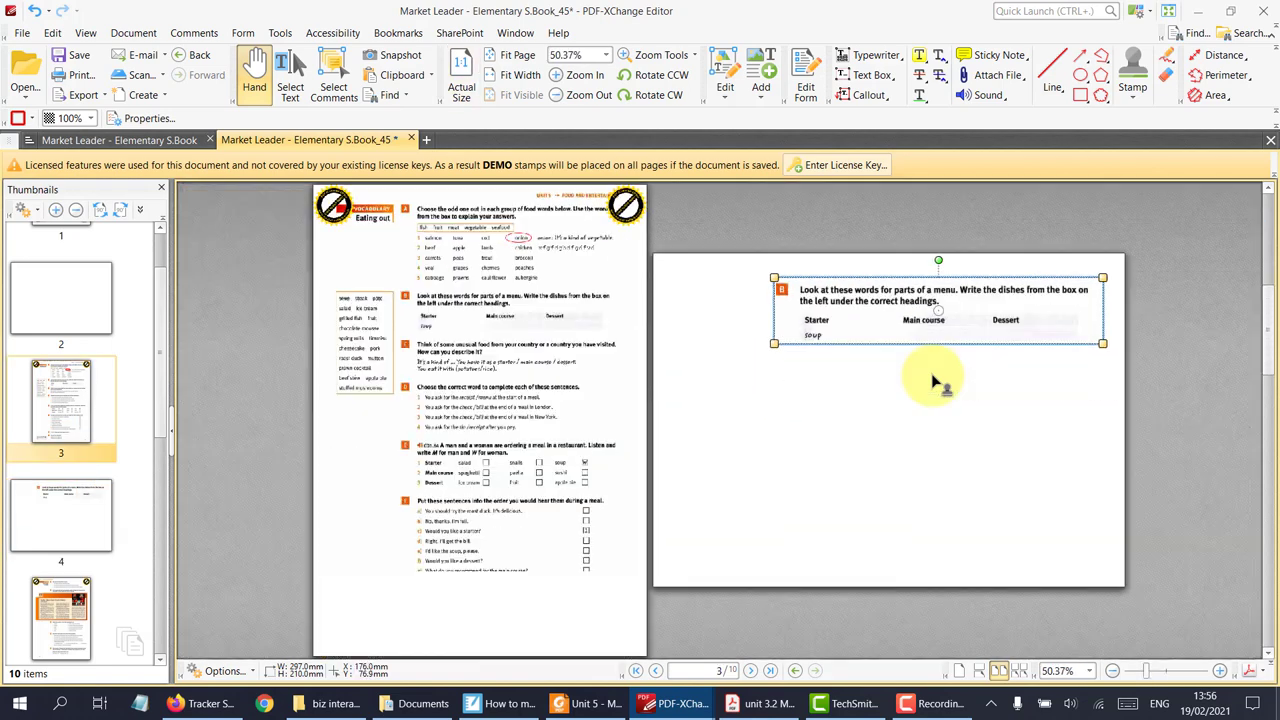
pyautogui.scroll(1, 928, 336)
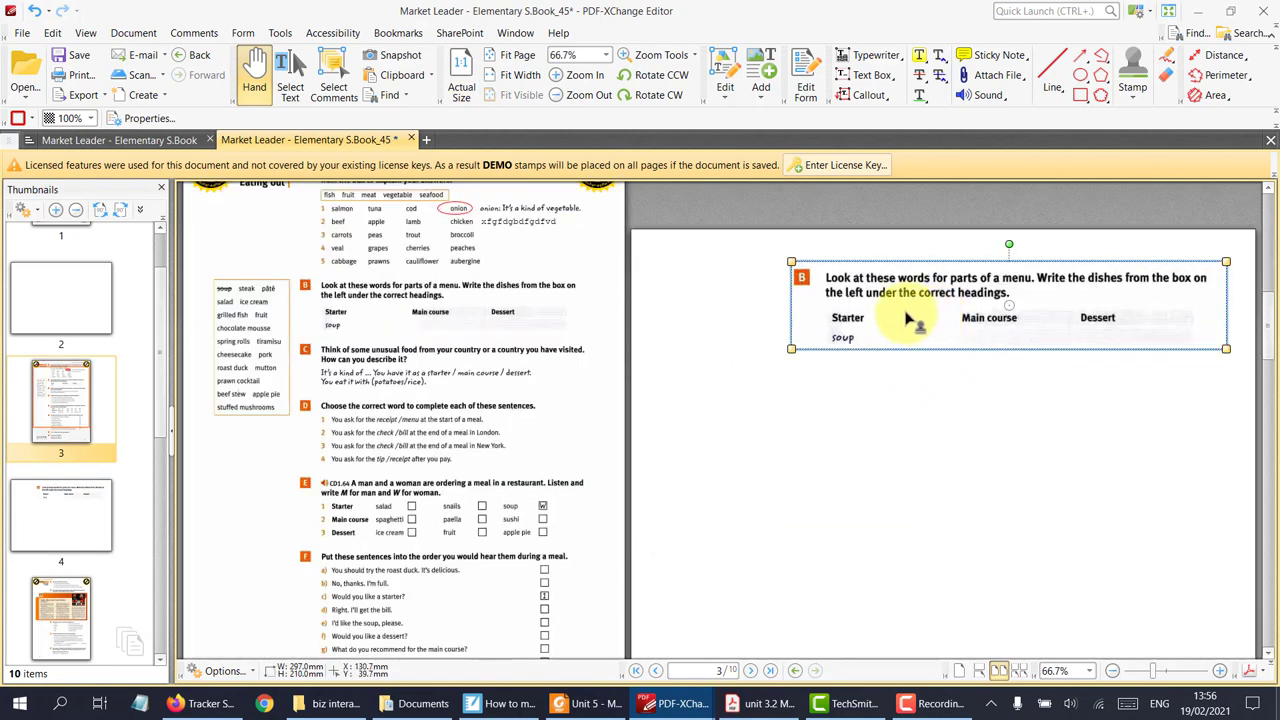
pyautogui.moveTo(791, 349); pyautogui.dragTo(865, 337)
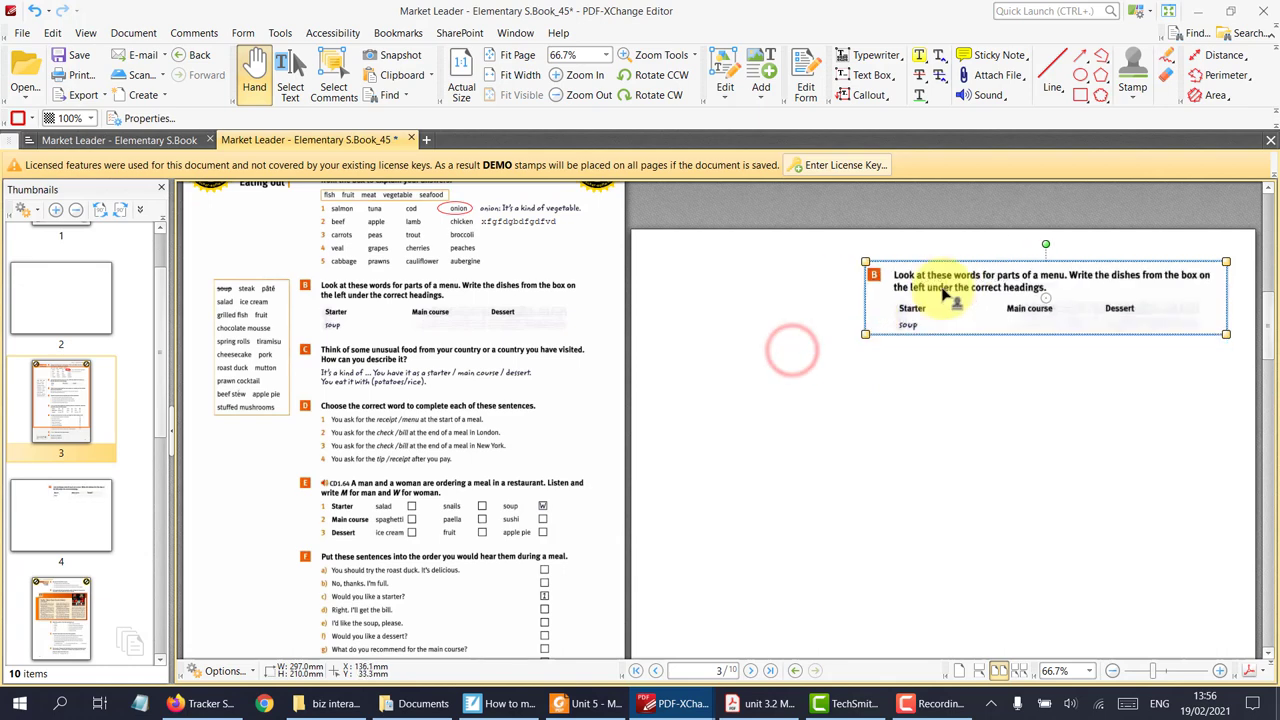
pyautogui.rightClick(968, 294)
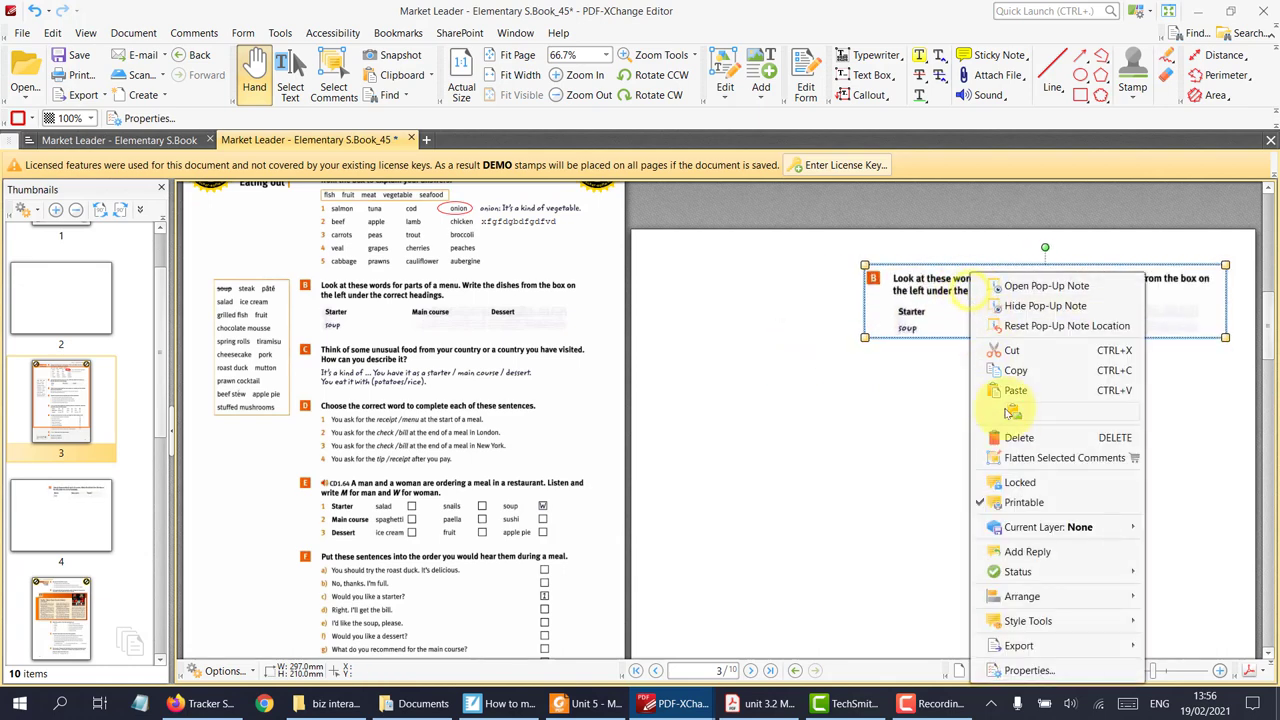
pyautogui.click(1024, 460)
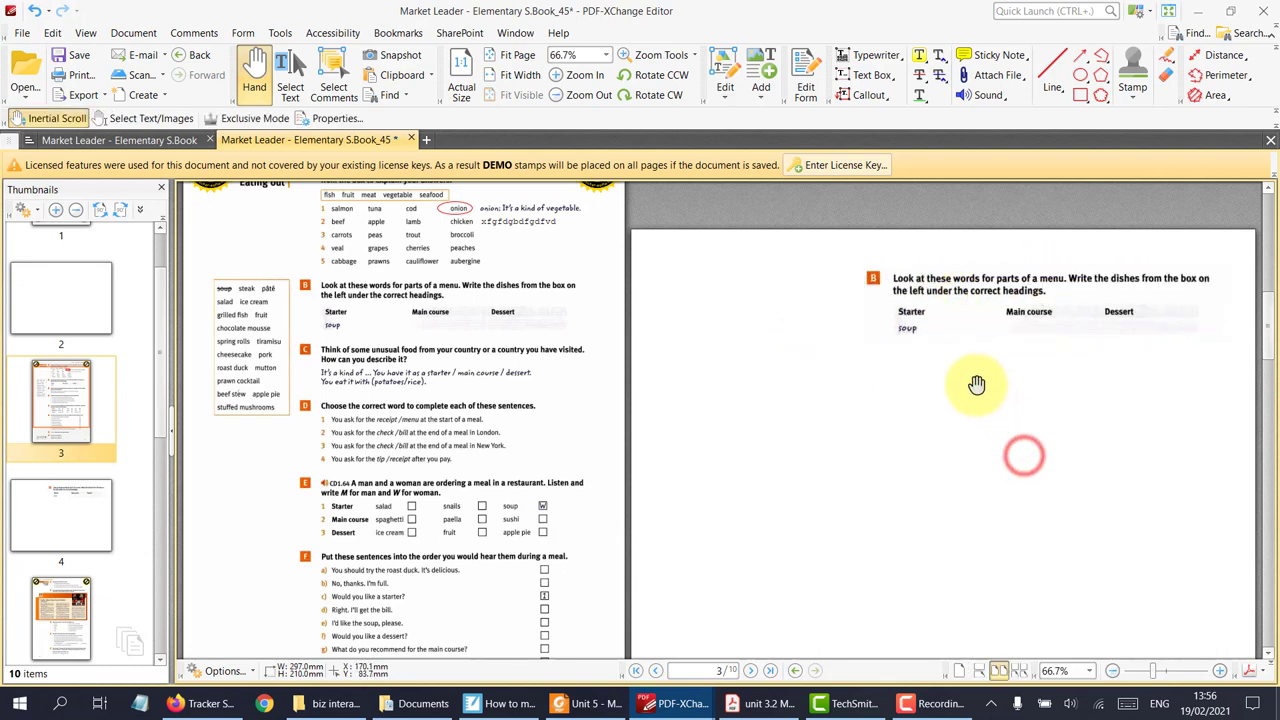
# - Draw a sorting table with black 2 pt lines: one horizontal line under the three headings and two vertical lines separating the columns
pyautogui.keyDown('ctrl'); pyautogui.scroll(1, 1103, 333); pyautogui.keyUp('ctrl')
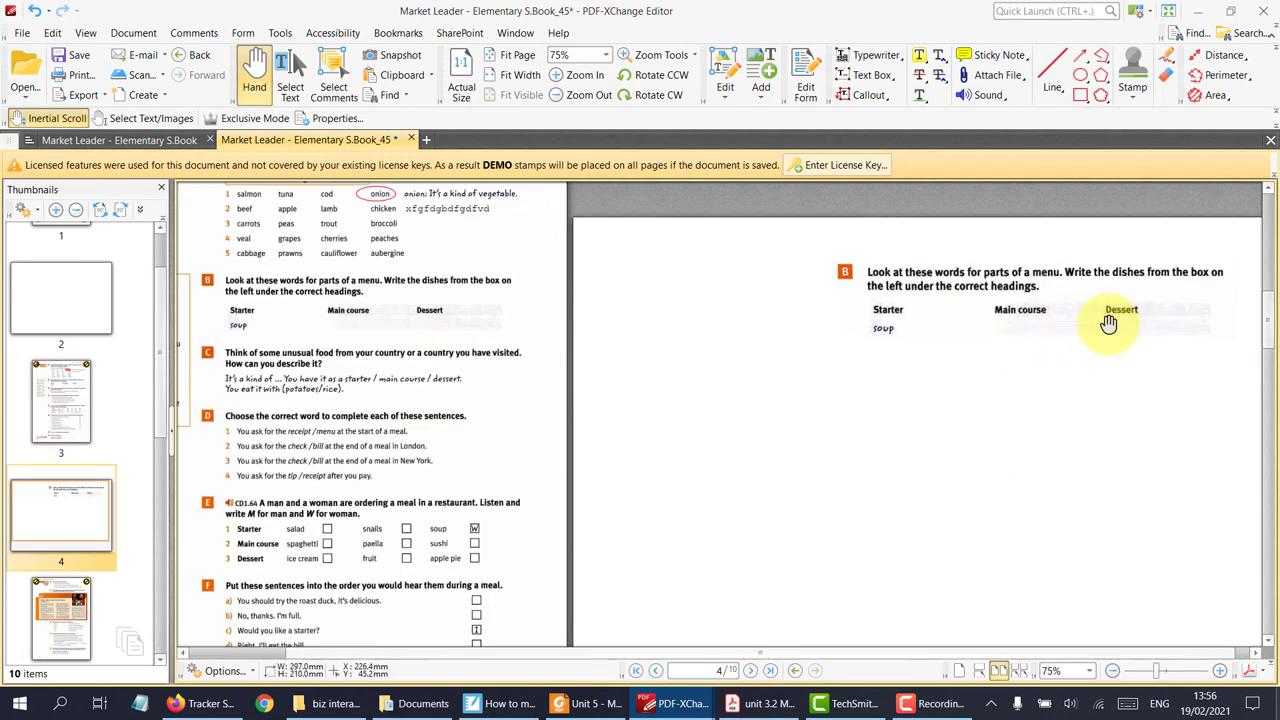
pyautogui.click(1055, 67)
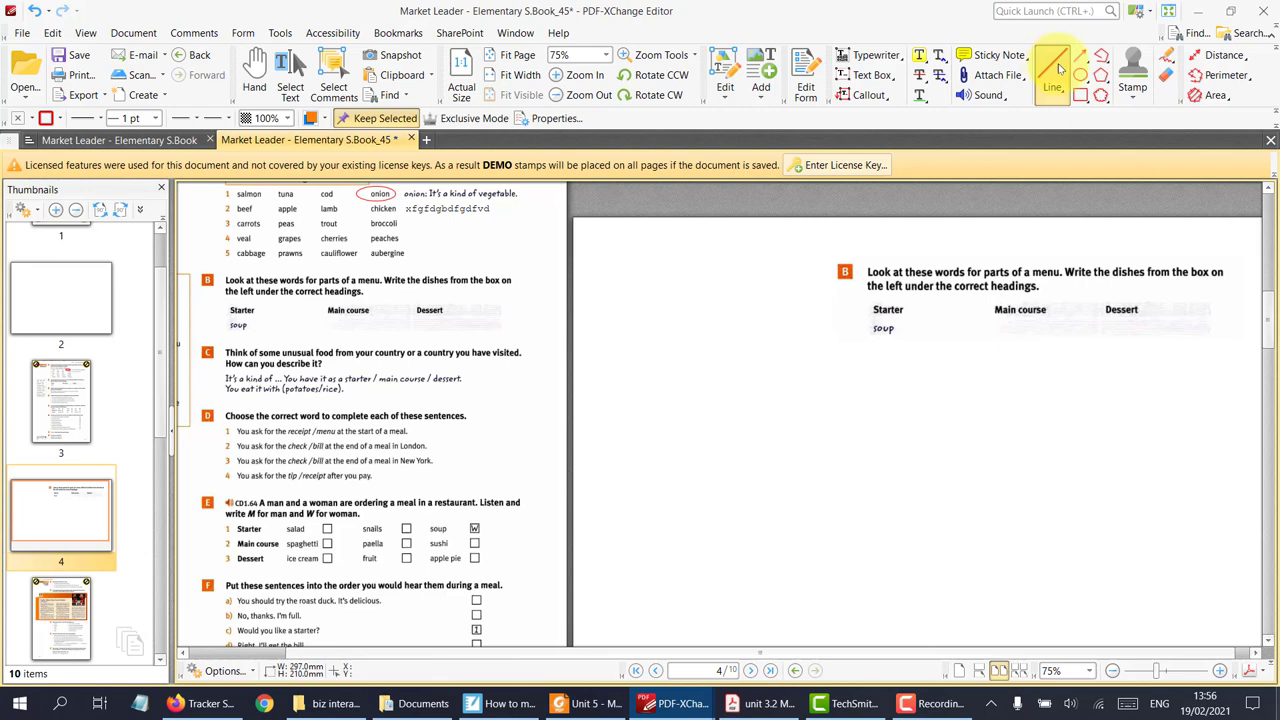
pyautogui.click(45, 118)
pyautogui.click(49, 159)
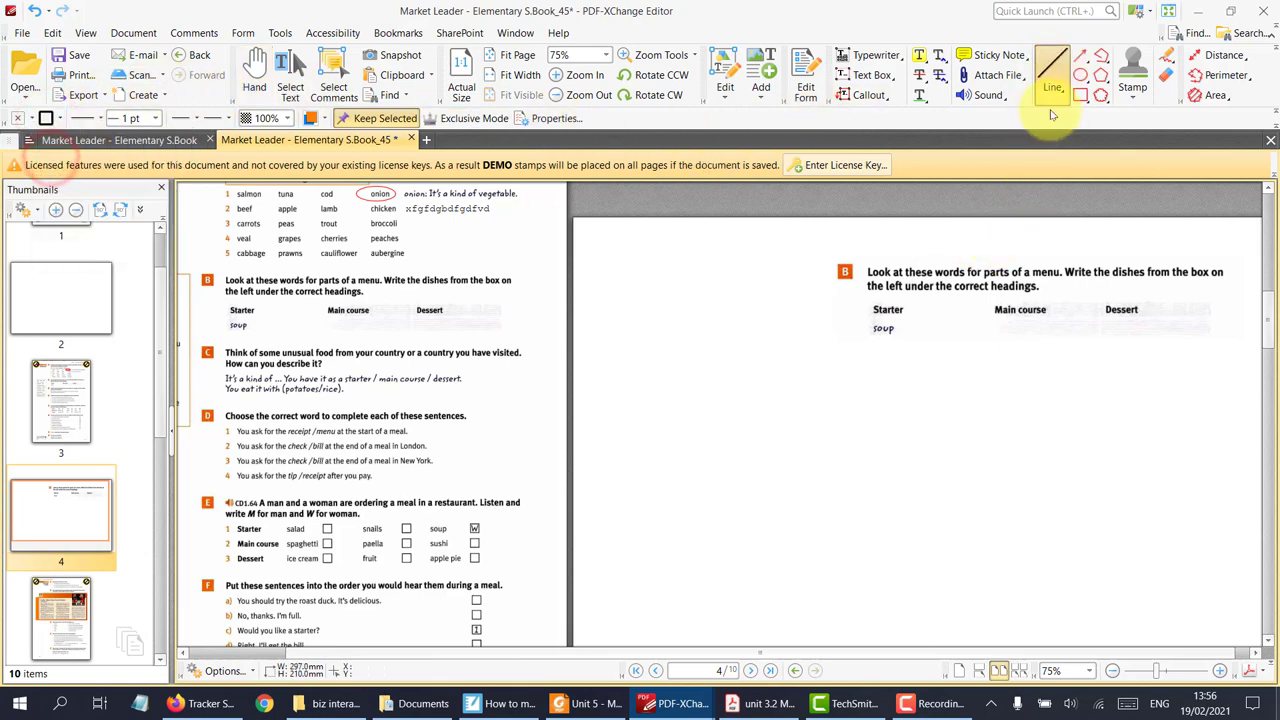
pyautogui.click(155, 118)
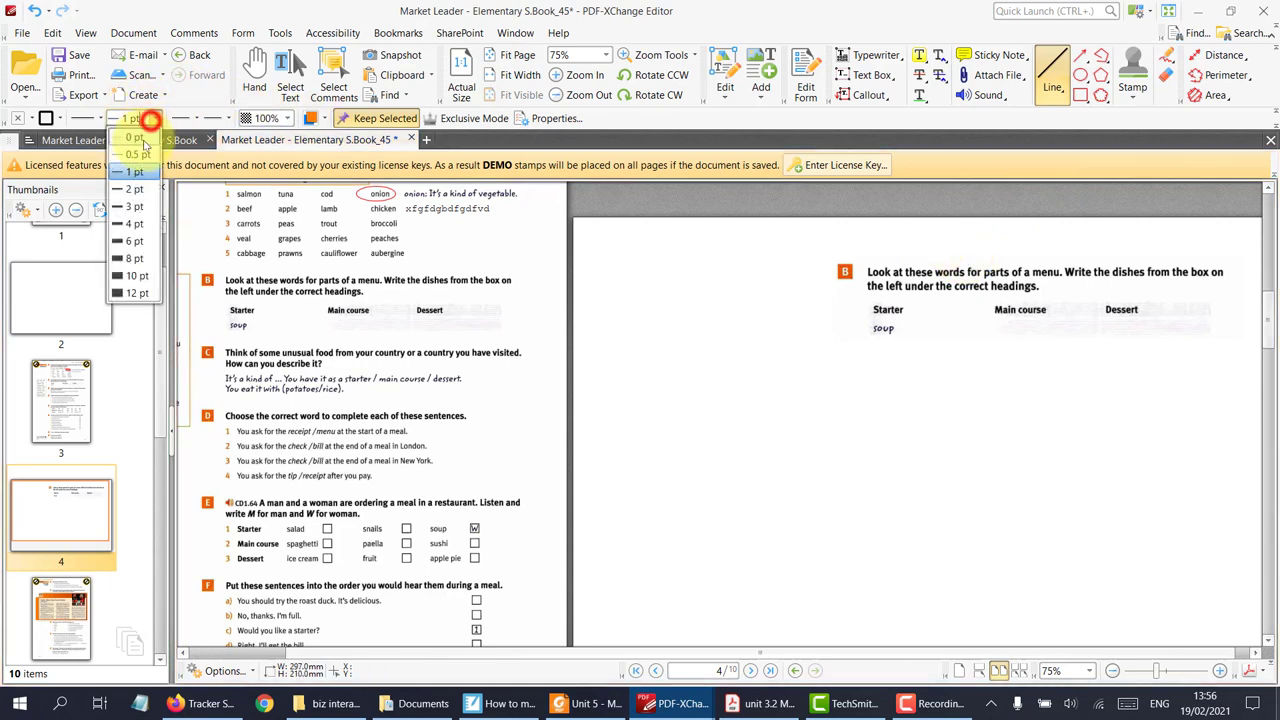
pyautogui.click(138, 189)
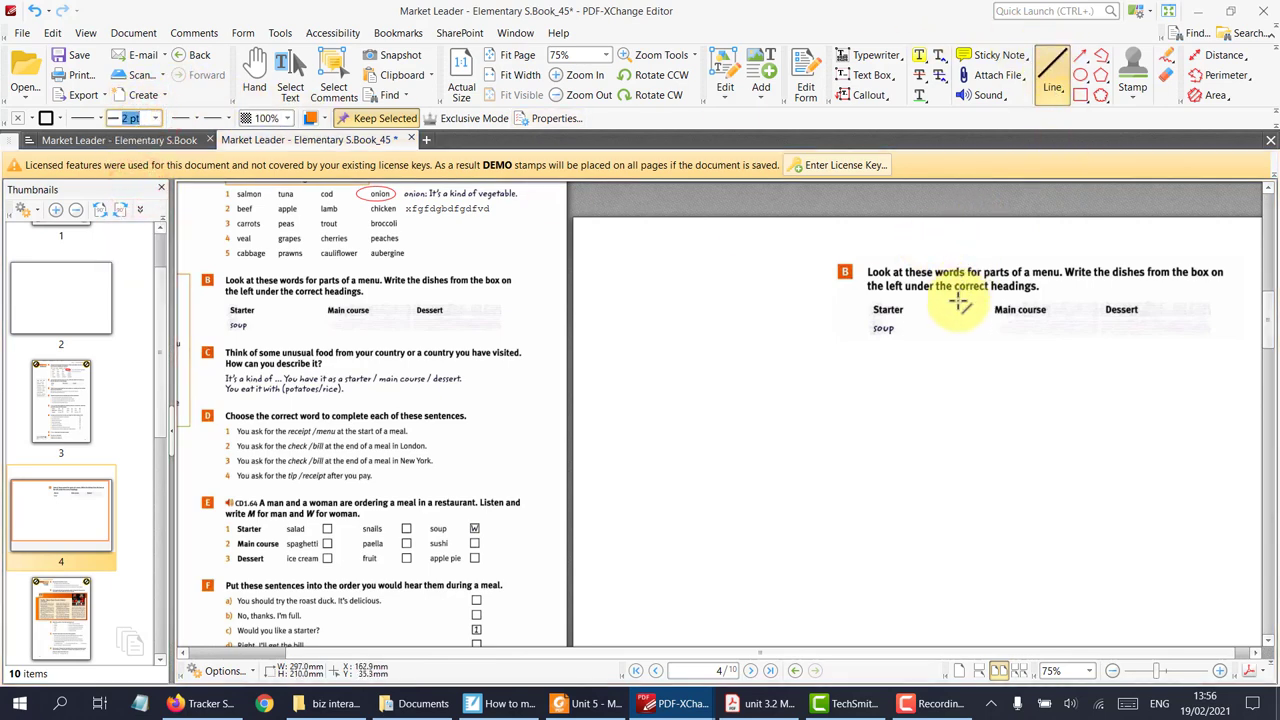
pyautogui.scroll(3, 1143, 328)
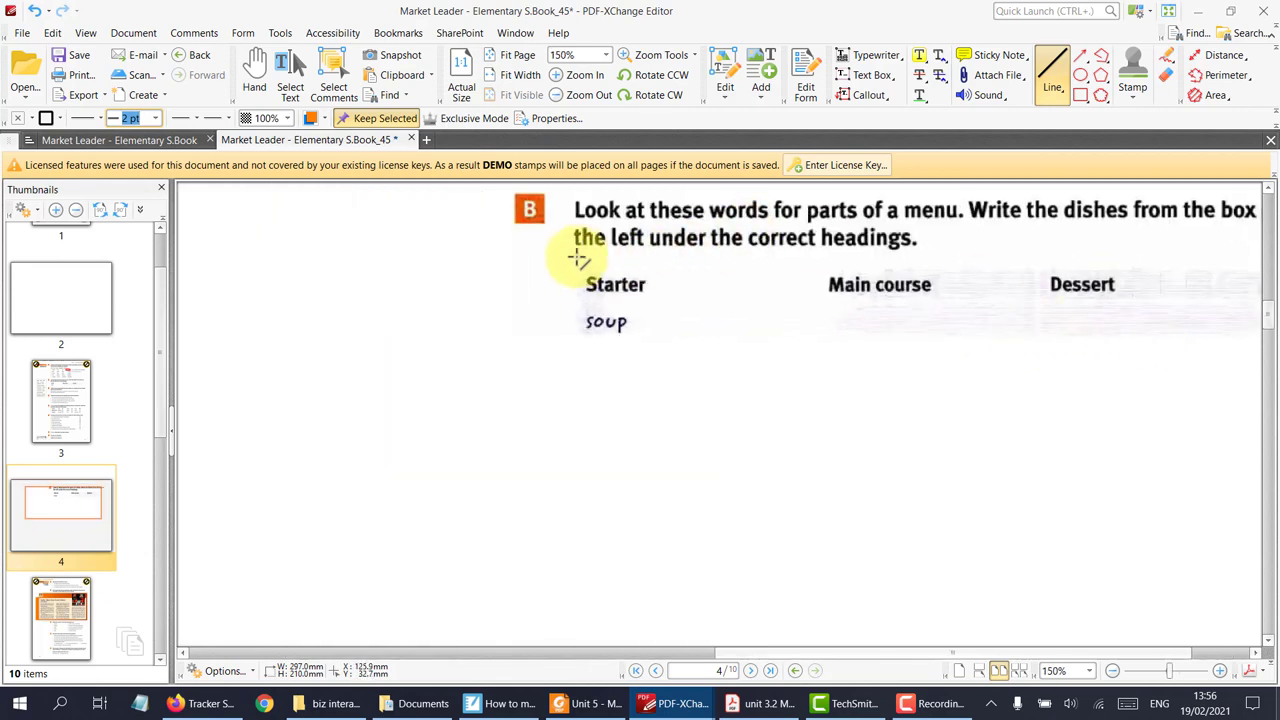
pyautogui.moveTo(566, 301)
pyautogui.mouseDown()
pyautogui.moveTo(863, 323)
pyautogui.moveTo(1053, 380)
pyautogui.mouseUp()
pyautogui.moveTo(1065, 277); pyautogui.dragTo(1182, 302)
pyautogui.moveTo(796, 257); pyautogui.dragTo(795, 627)
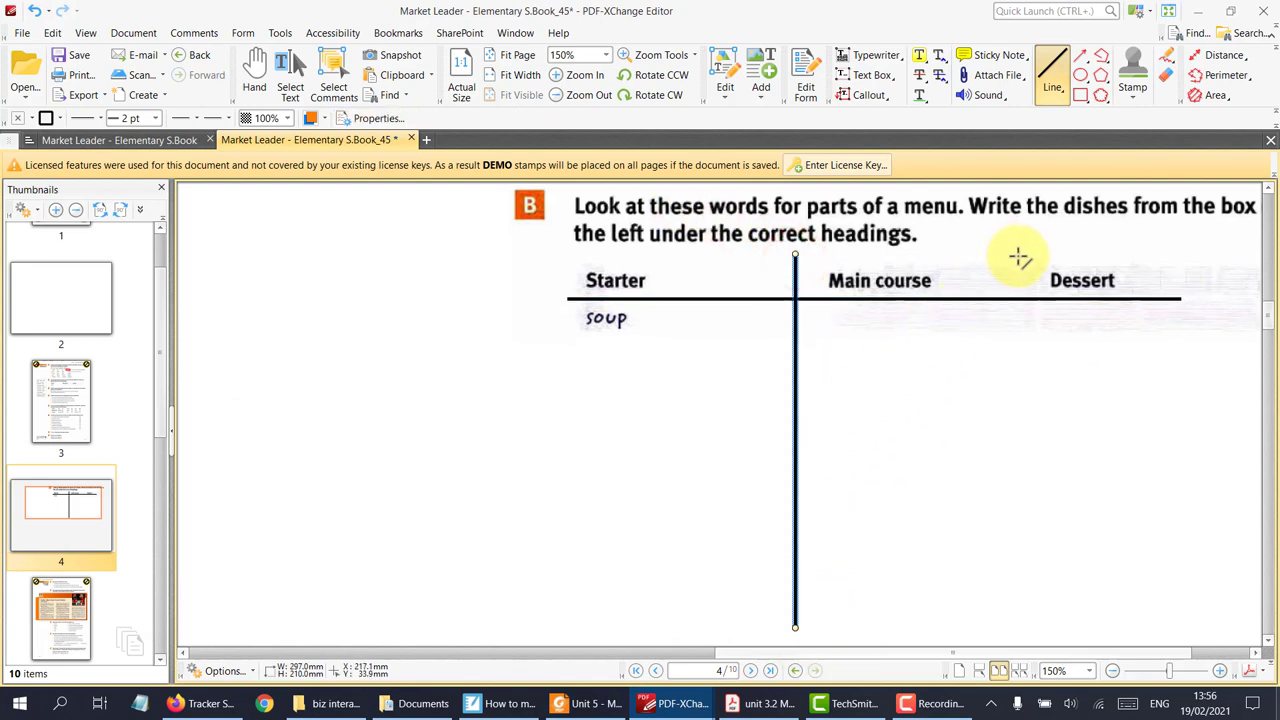
pyautogui.moveTo(1036, 252)
pyautogui.mouseDown()
pyautogui.moveTo(1063, 320)
pyautogui.moveTo(1023, 651)
pyautogui.moveTo(1036, 607)
pyautogui.moveTo(1040, 621)
pyautogui.mouseUp()
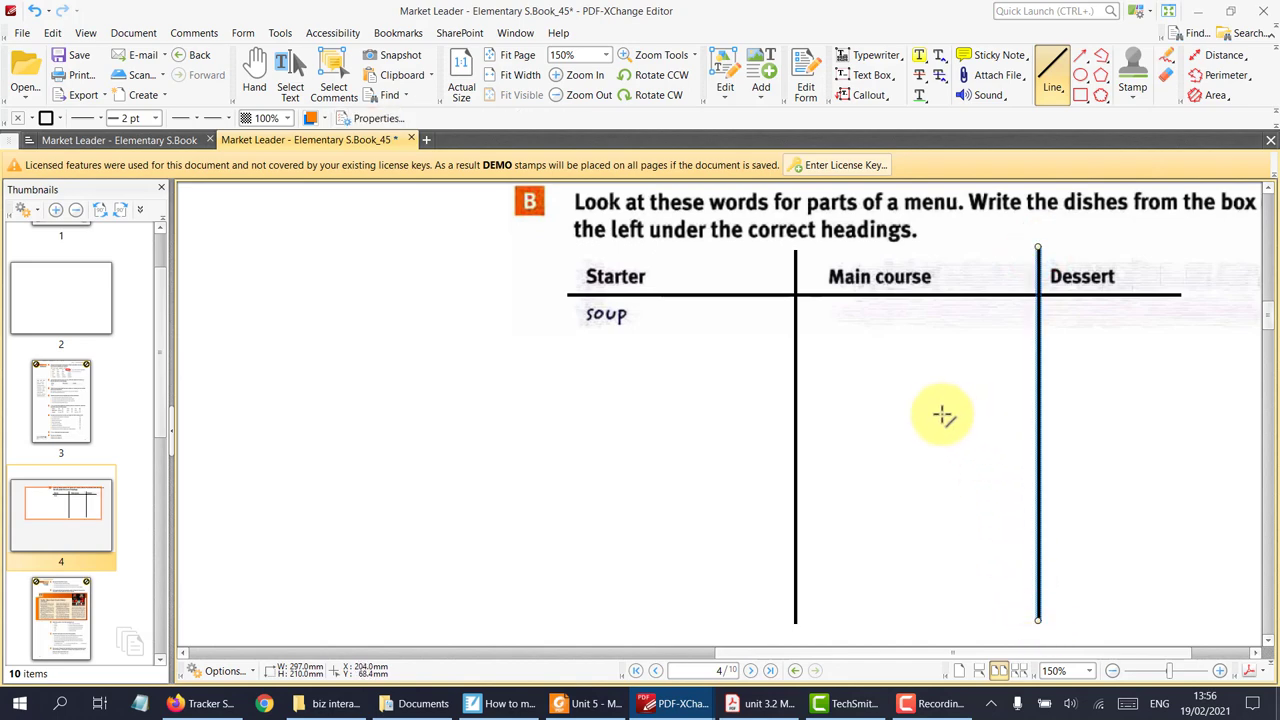
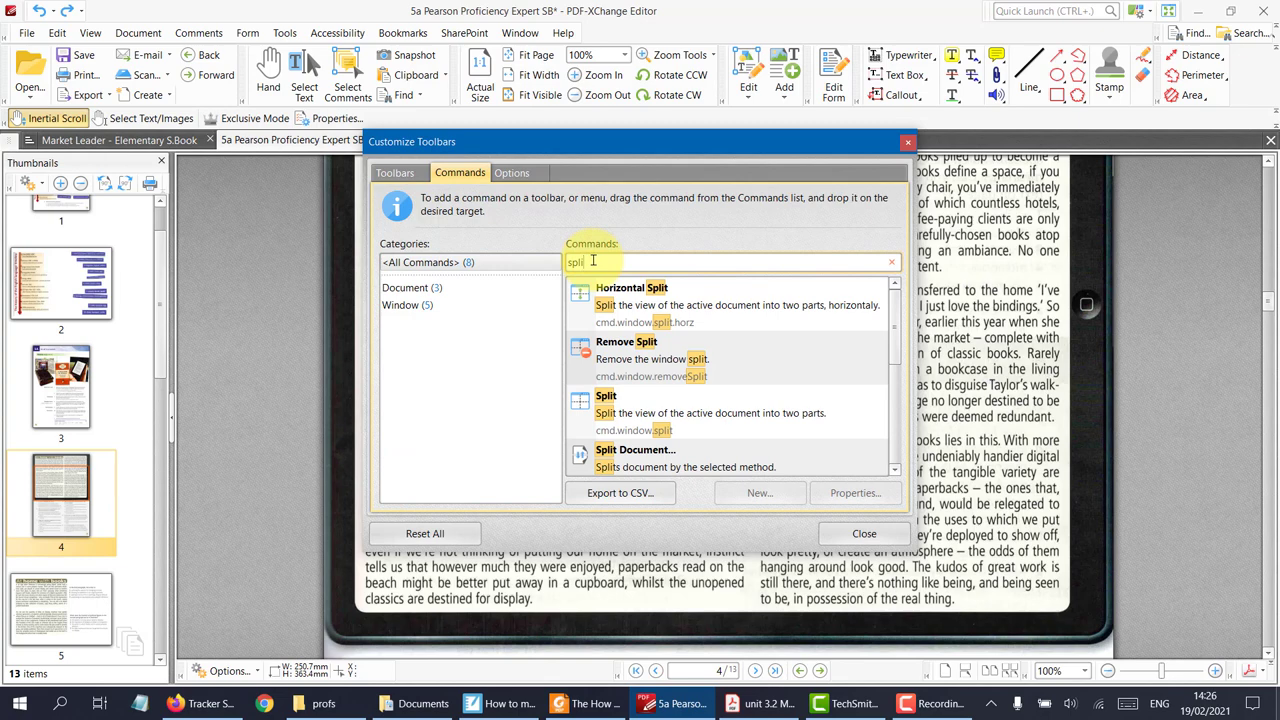
# - Add the Remove Split and Horizontal Split commands to the toolbar beside Properties and close the toolbar customization
pyautogui.click(615, 298)
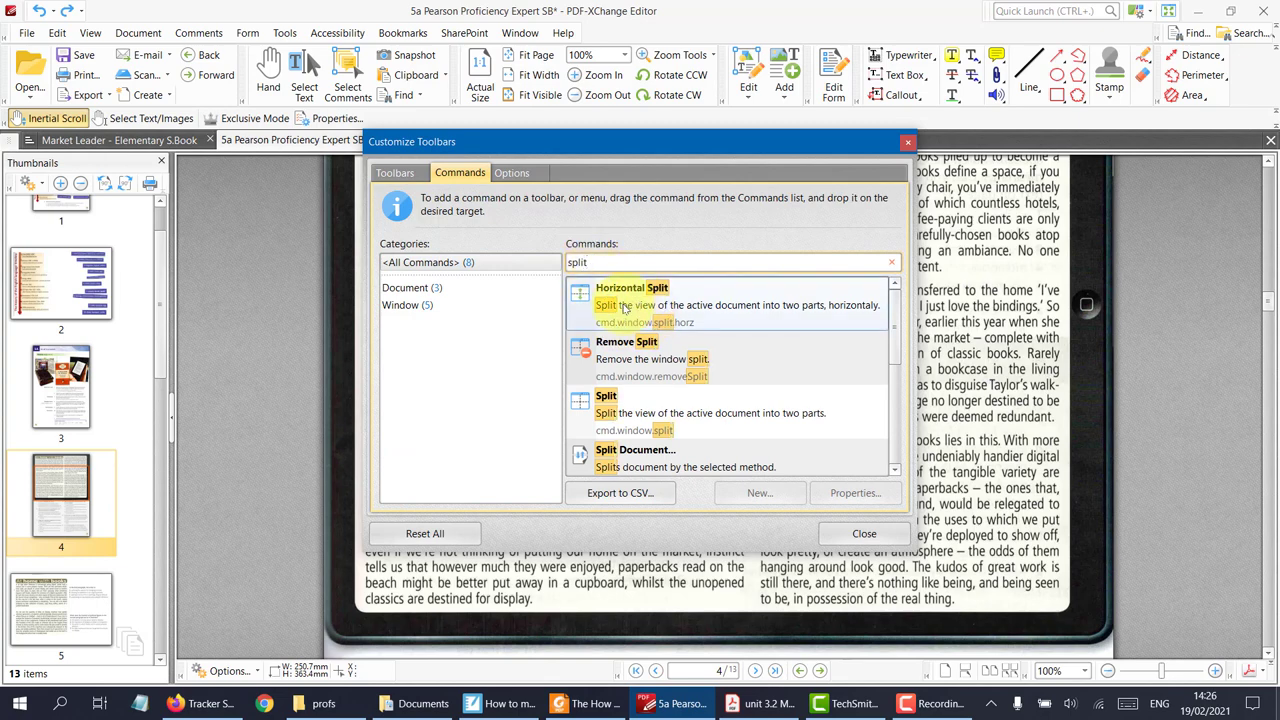
pyautogui.click(622, 305)
pyautogui.moveTo(643, 375); pyautogui.dragTo(470, 120)
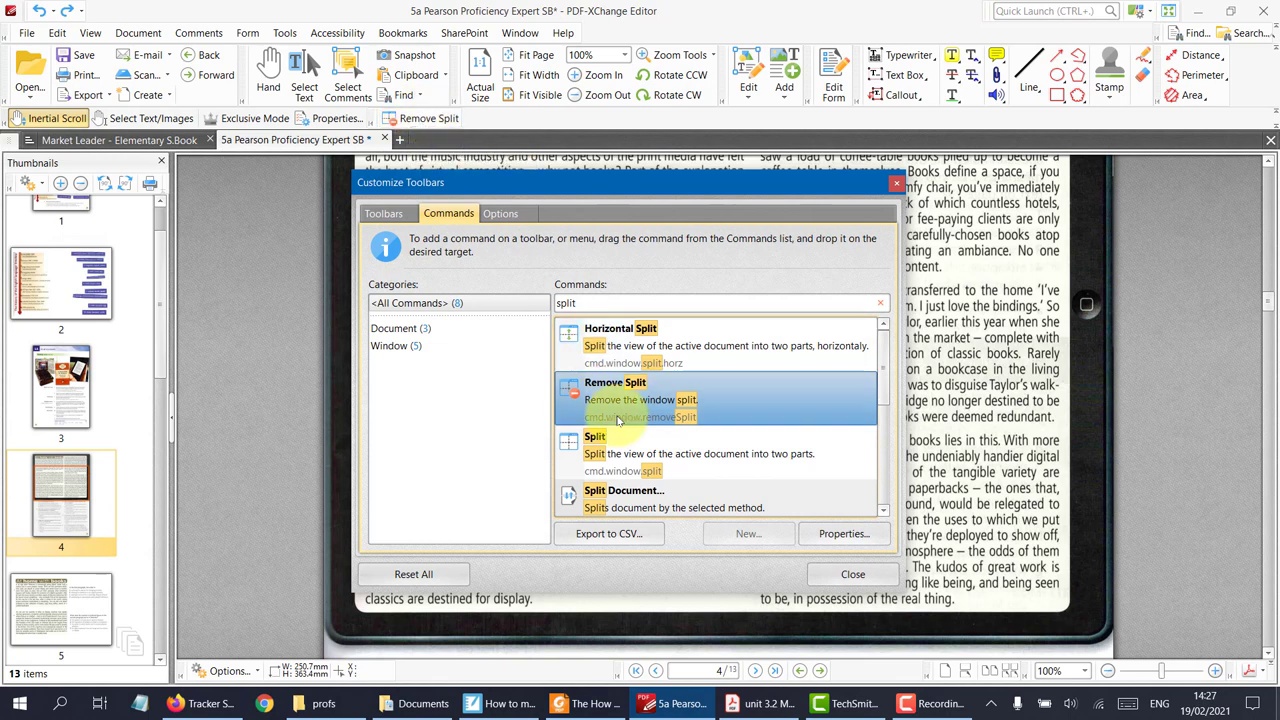
pyautogui.moveTo(697, 330); pyautogui.dragTo(509, 128)
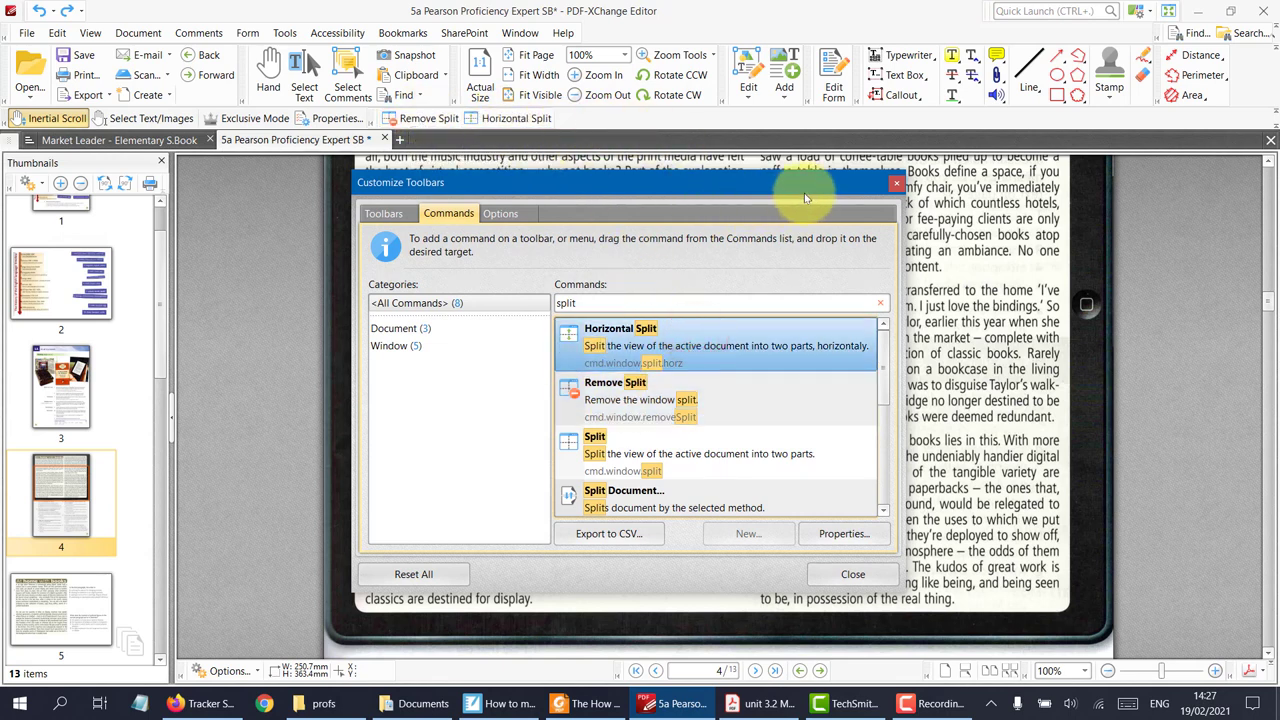
pyautogui.click(855, 577)
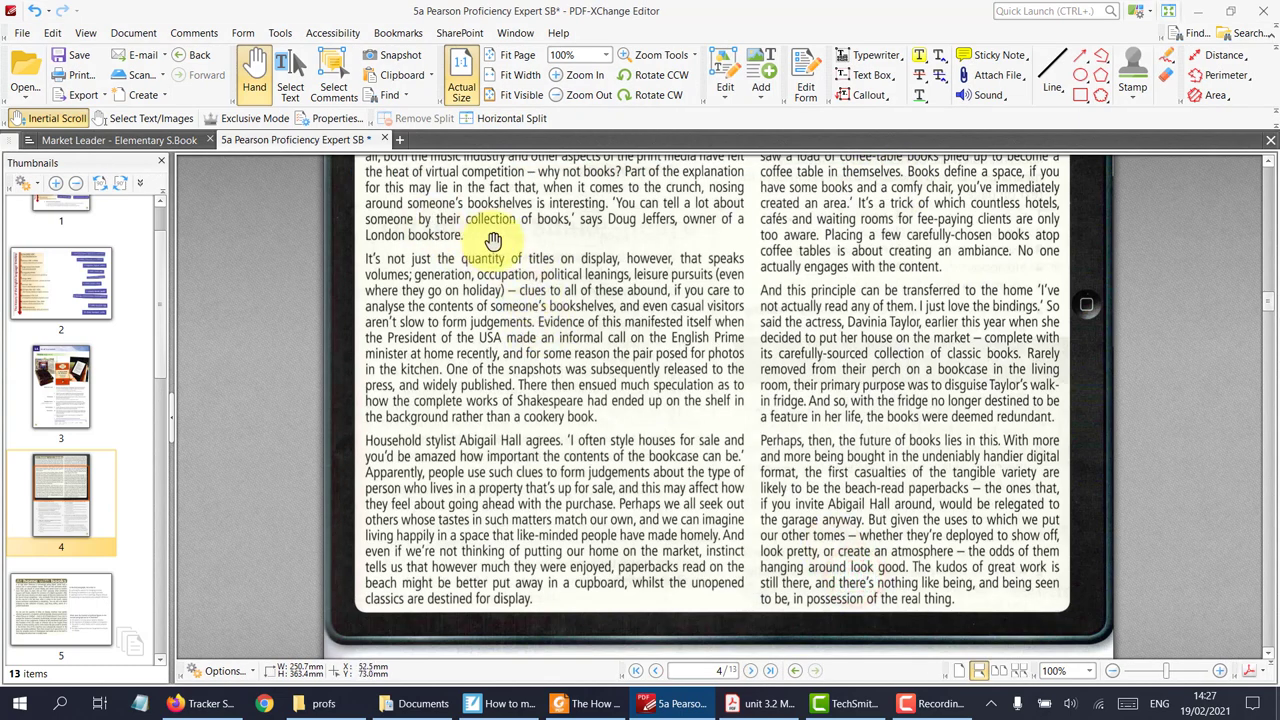
# - Split the document view horizontally and bring question 1 of the reading exercise into the lower pane
pyautogui.scroll(1, 478, 184)
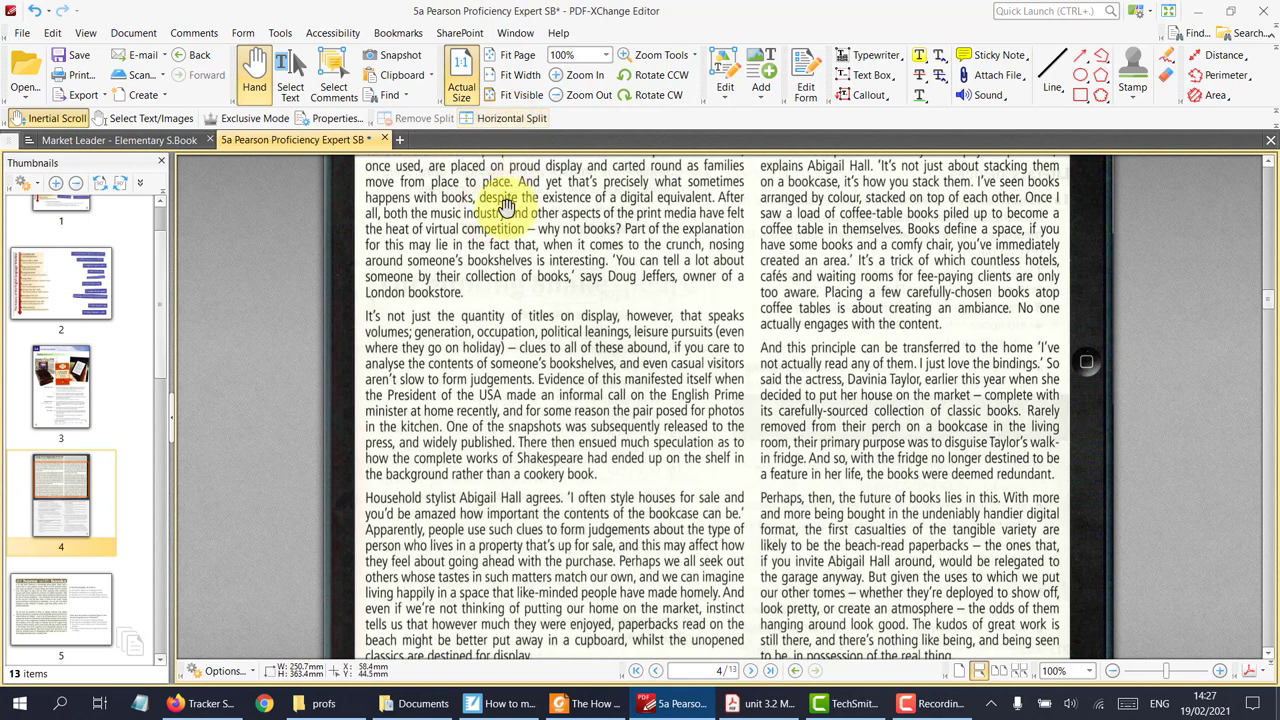
pyautogui.scroll(1, 490, 170)
pyautogui.click(498, 120)
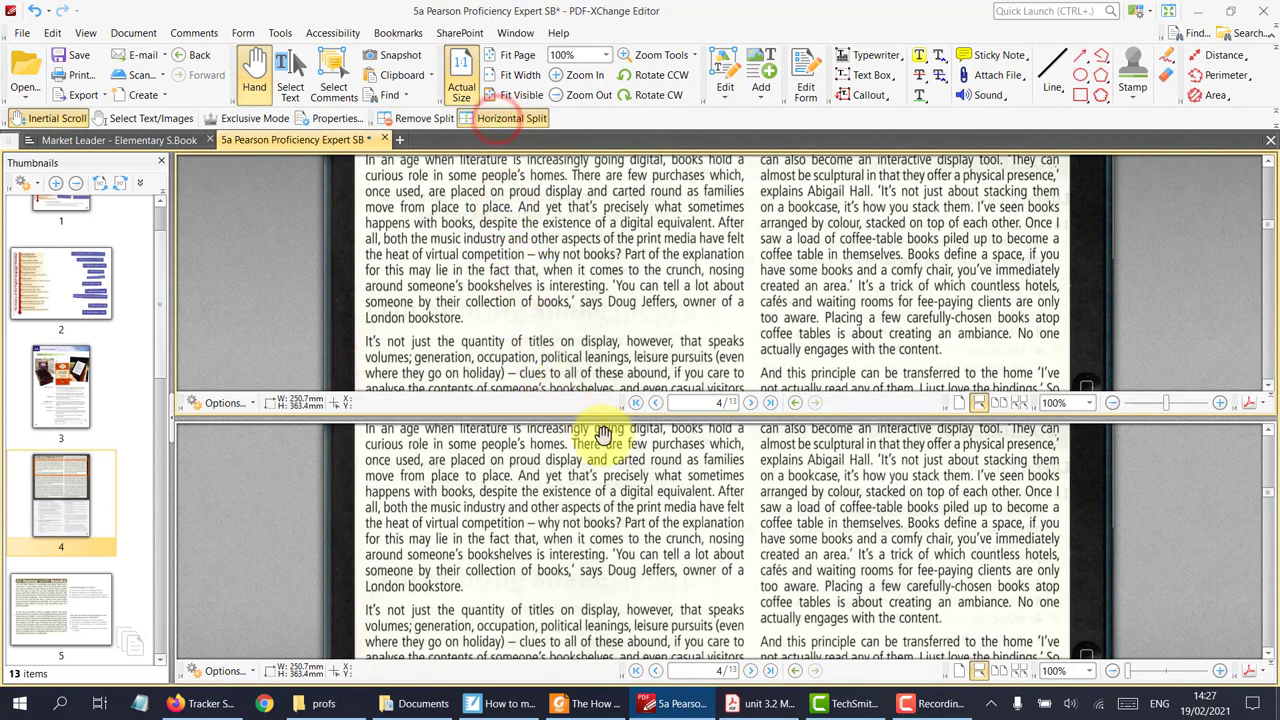
pyautogui.scroll(-3, 610, 480)
pyautogui.scroll(-6, 625, 525)
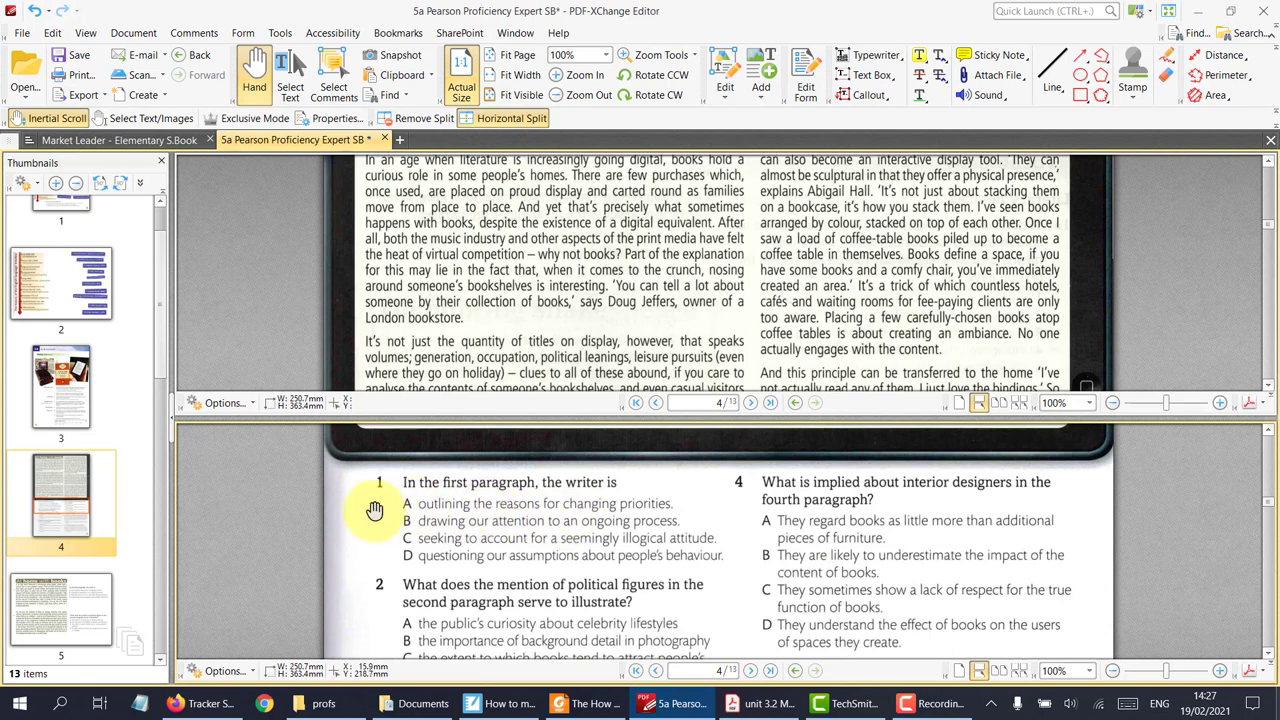
pyautogui.moveTo(463, 531); pyautogui.dragTo(460, 590)
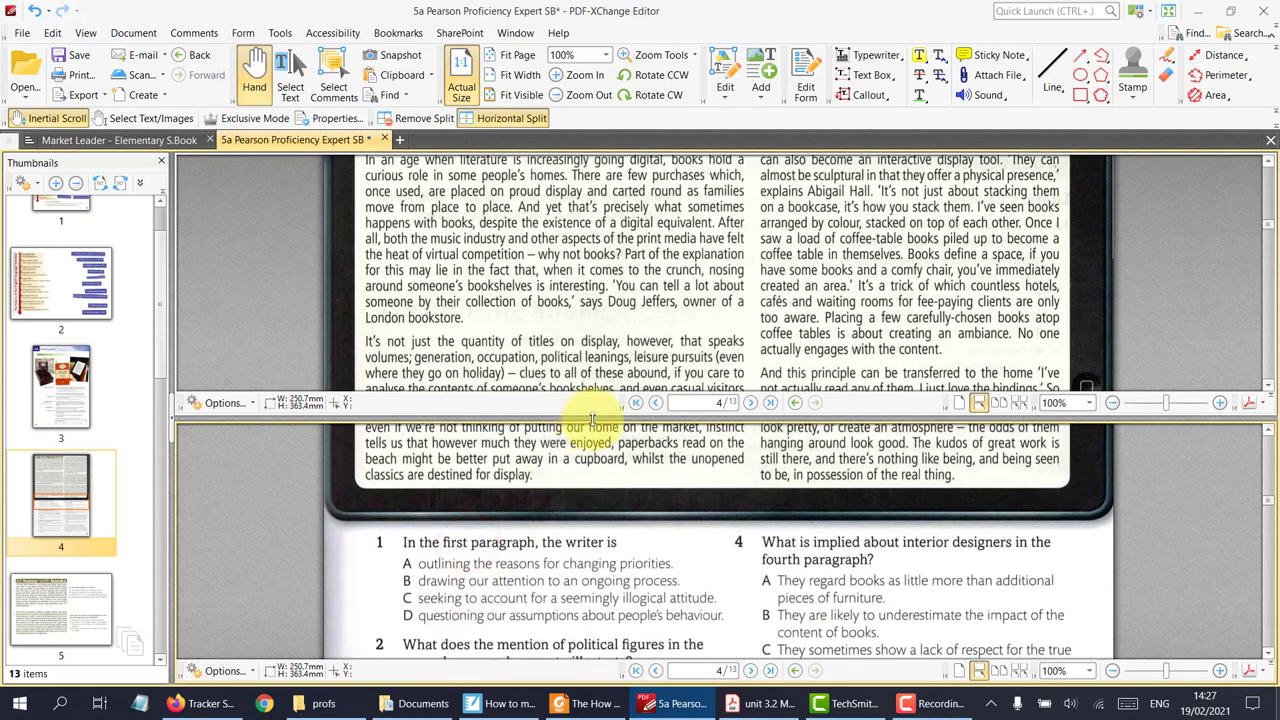
# - Enlarge the upper pane, show the start of the At home with books article there, and zoom both panes to 115.31%
pyautogui.moveTo(592, 418); pyautogui.dragTo(588, 468)
pyautogui.moveTo(522, 578); pyautogui.dragTo(522, 540)
pyautogui.keyDown('ctrl'); pyautogui.scroll(1, 528, 586); pyautogui.keyUp('ctrl')
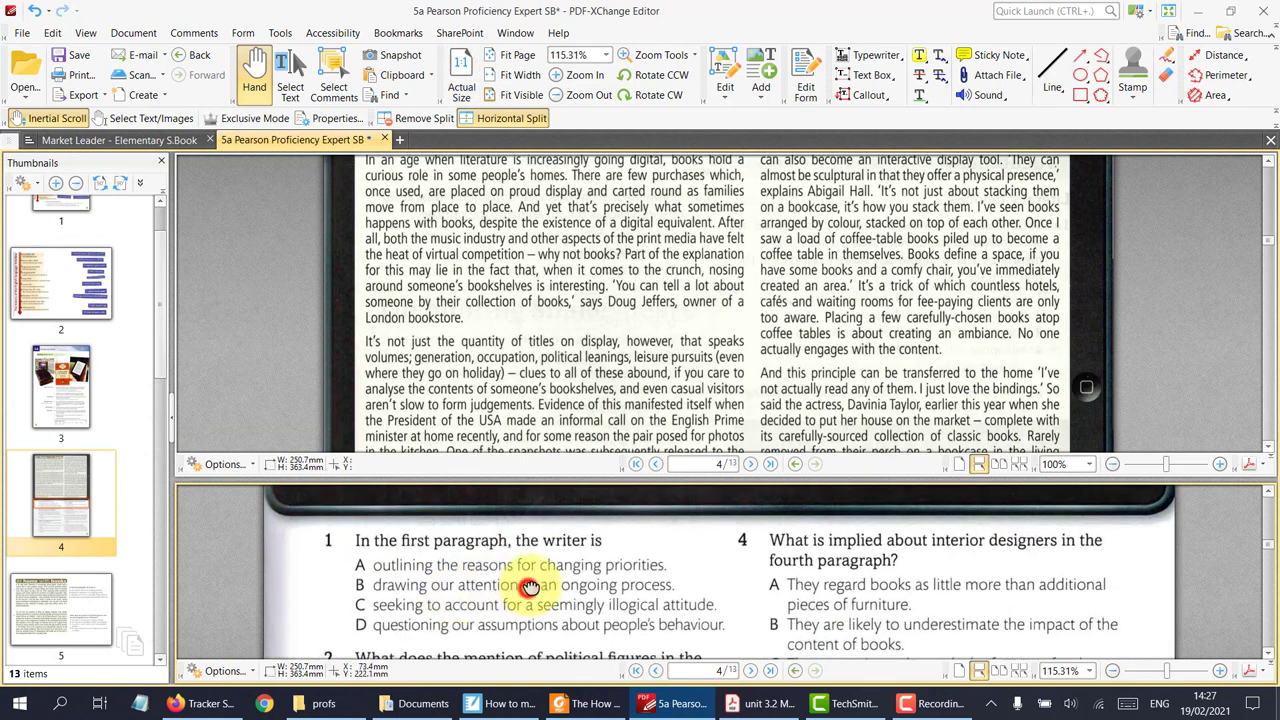
pyautogui.moveTo(500, 238); pyautogui.dragTo(514, 329)
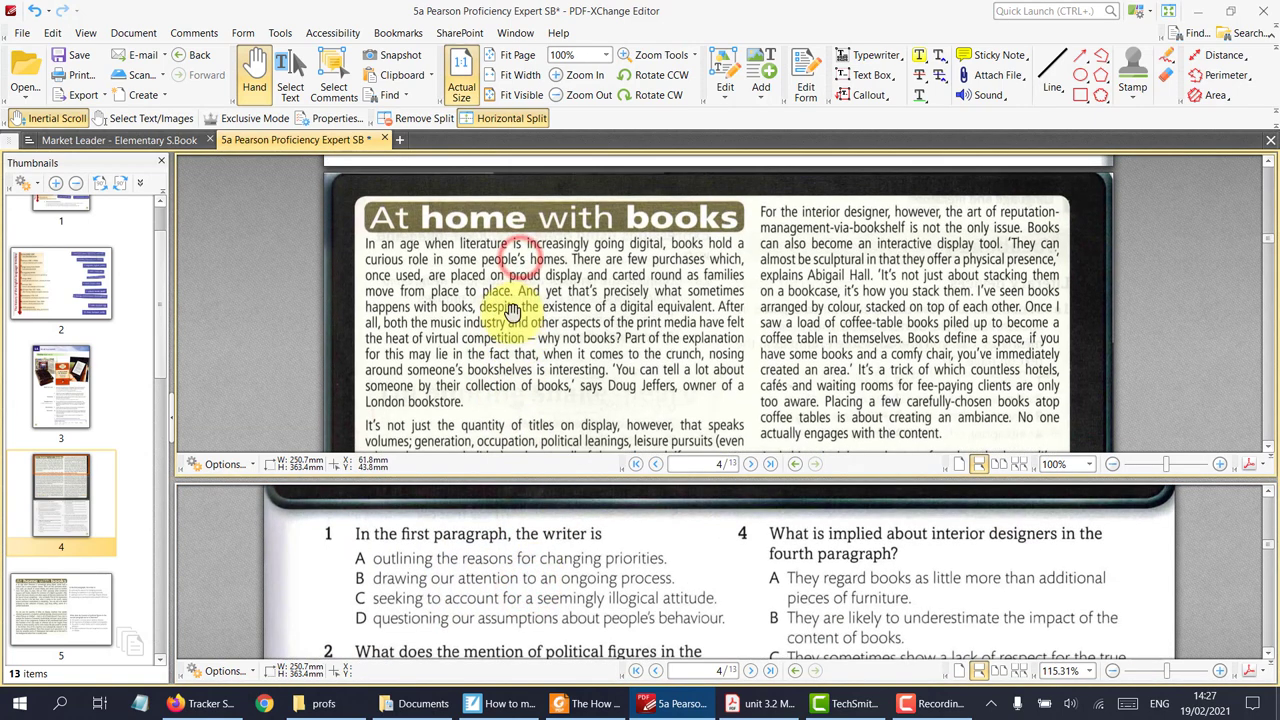
pyautogui.keyDown('ctrl'); pyautogui.scroll(1, 514, 326); pyautogui.keyUp('ctrl')
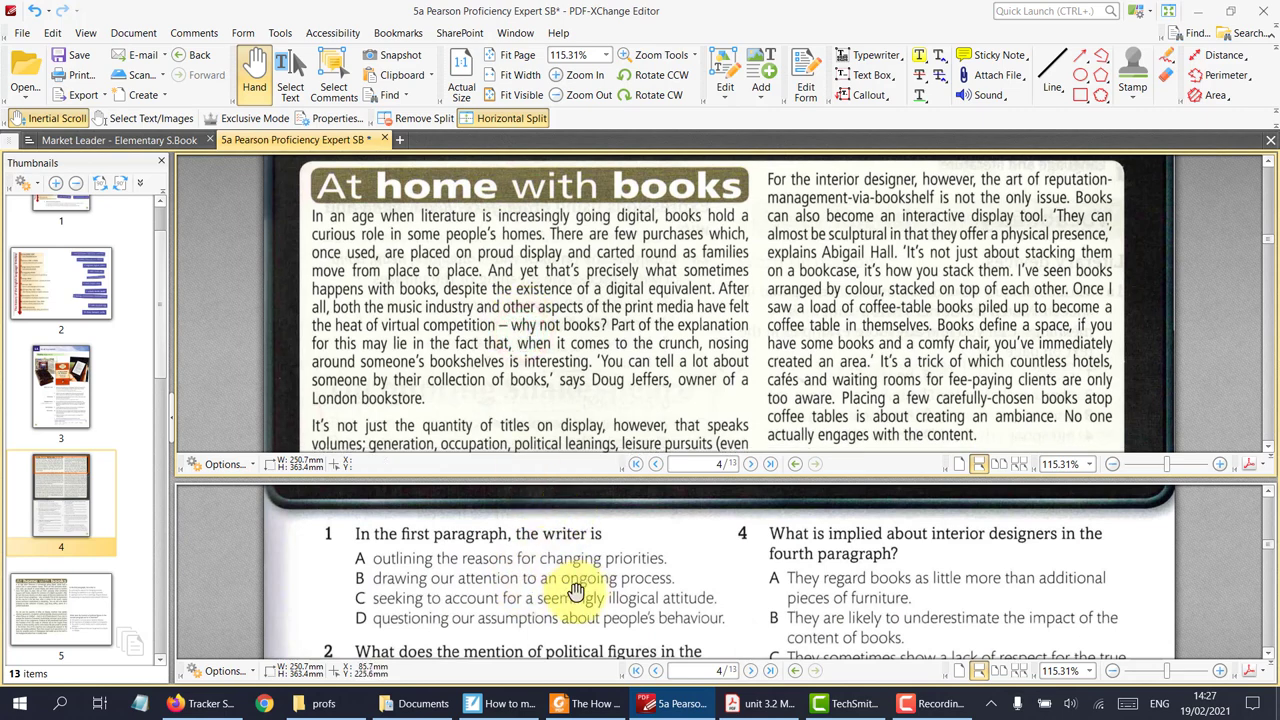
# - Remove the window split and go to page 5, where each article paragraph sits beside its question
pyautogui.click(410, 120)
pyautogui.scroll(-3, 548, 368)
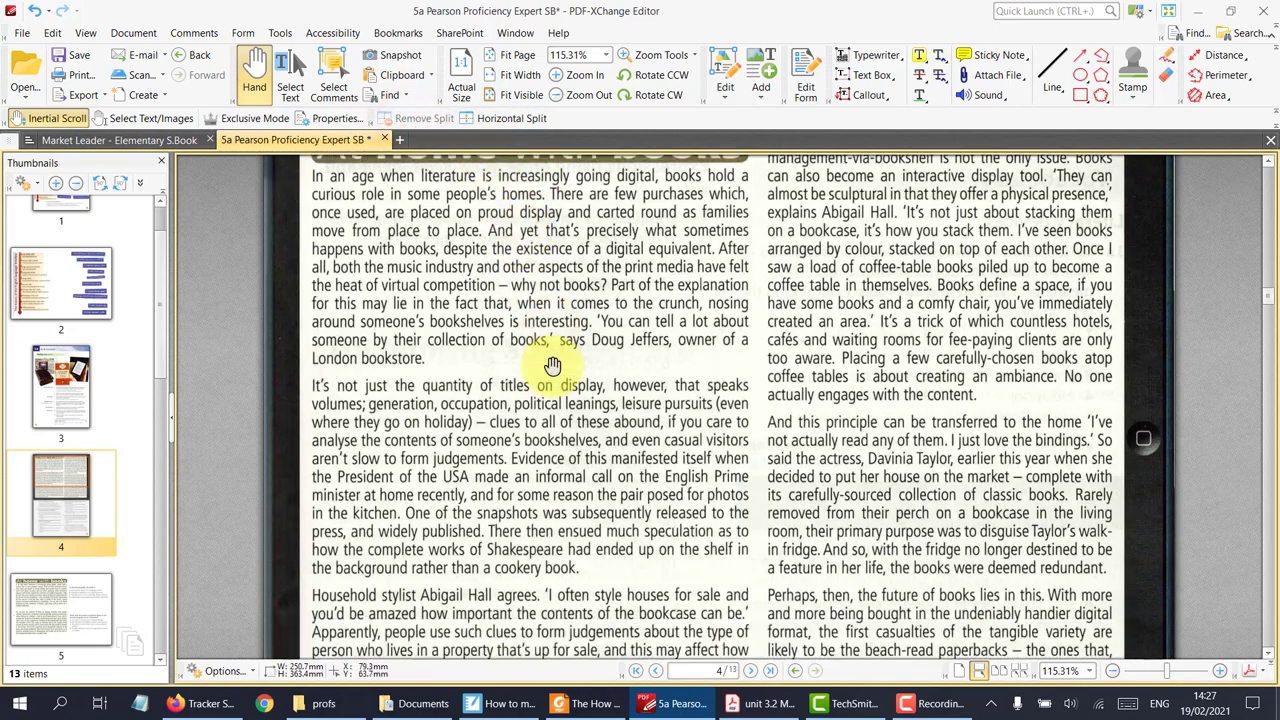
pyautogui.scroll(-10, 548, 370)
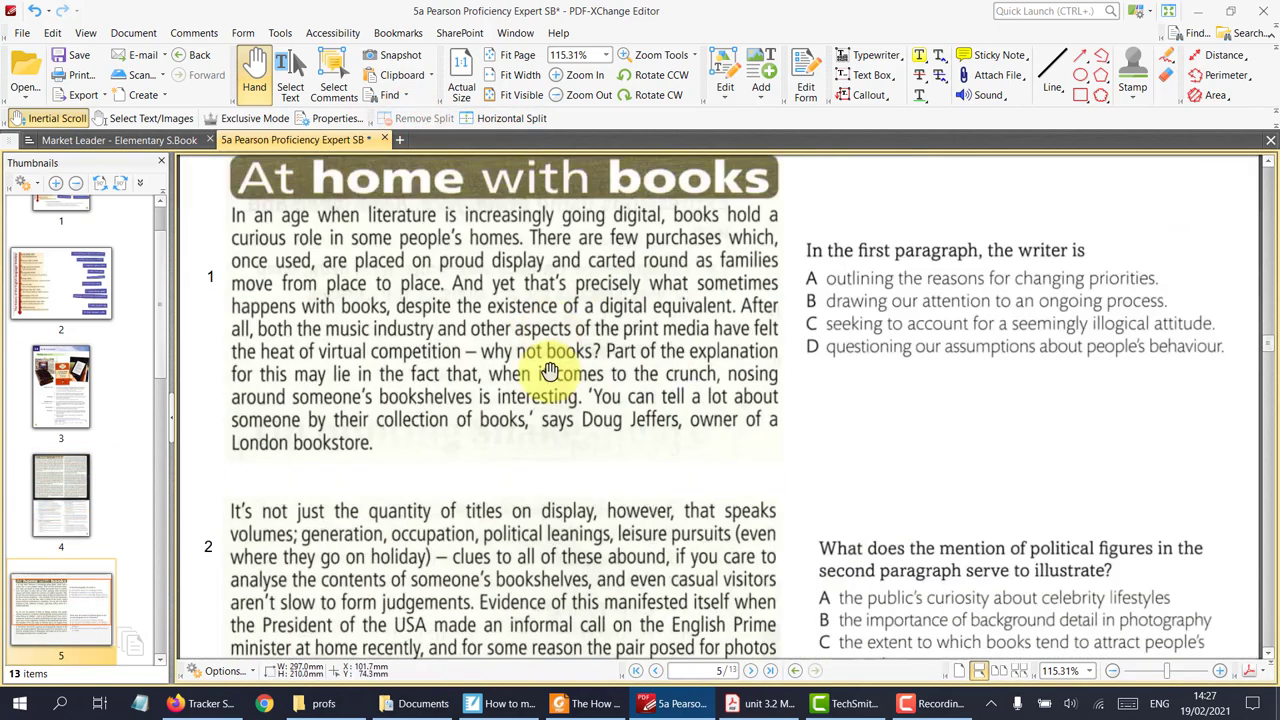
# - Examine the Confusable words exercise on page 11 and its enlarged, retyped version on page 12
pyautogui.scroll(-2, 549, 367)
pyautogui.keyDown('ctrl'); pyautogui.scroll(-4, 549, 367); pyautogui.keyUp('ctrl')
pyautogui.scroll(-5, 547, 368)
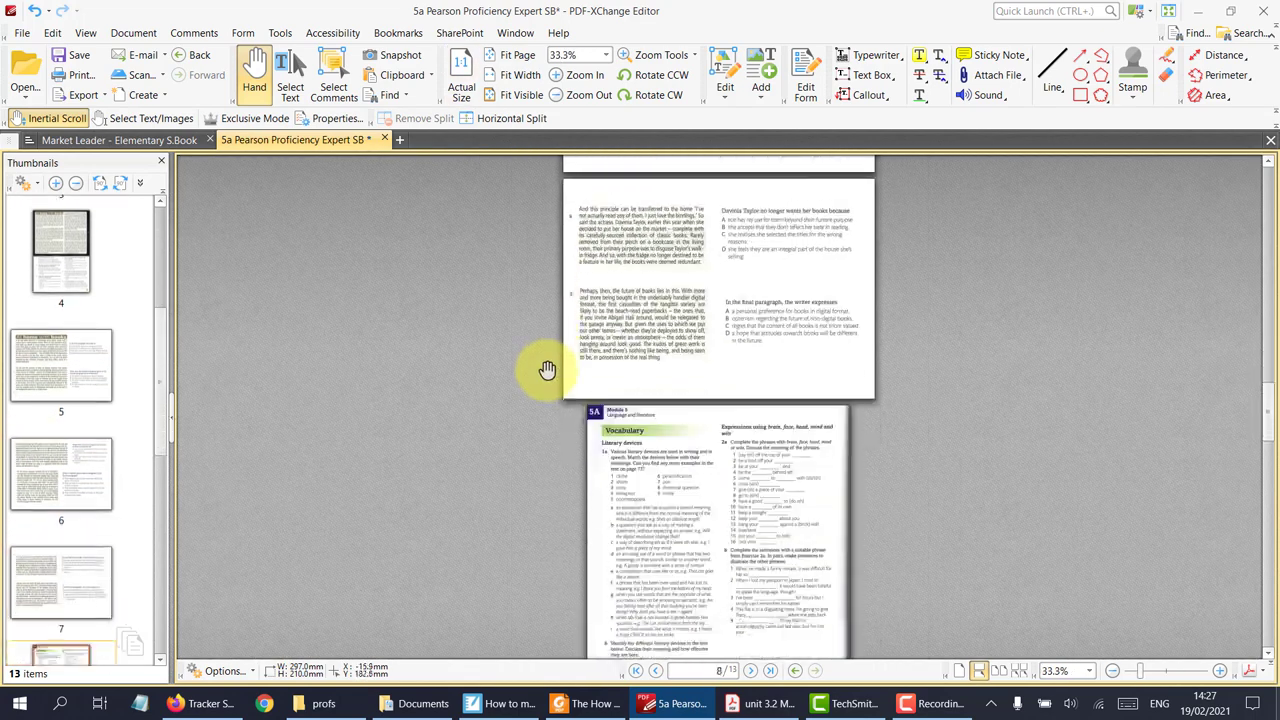
pyautogui.scroll(-5, 547, 368)
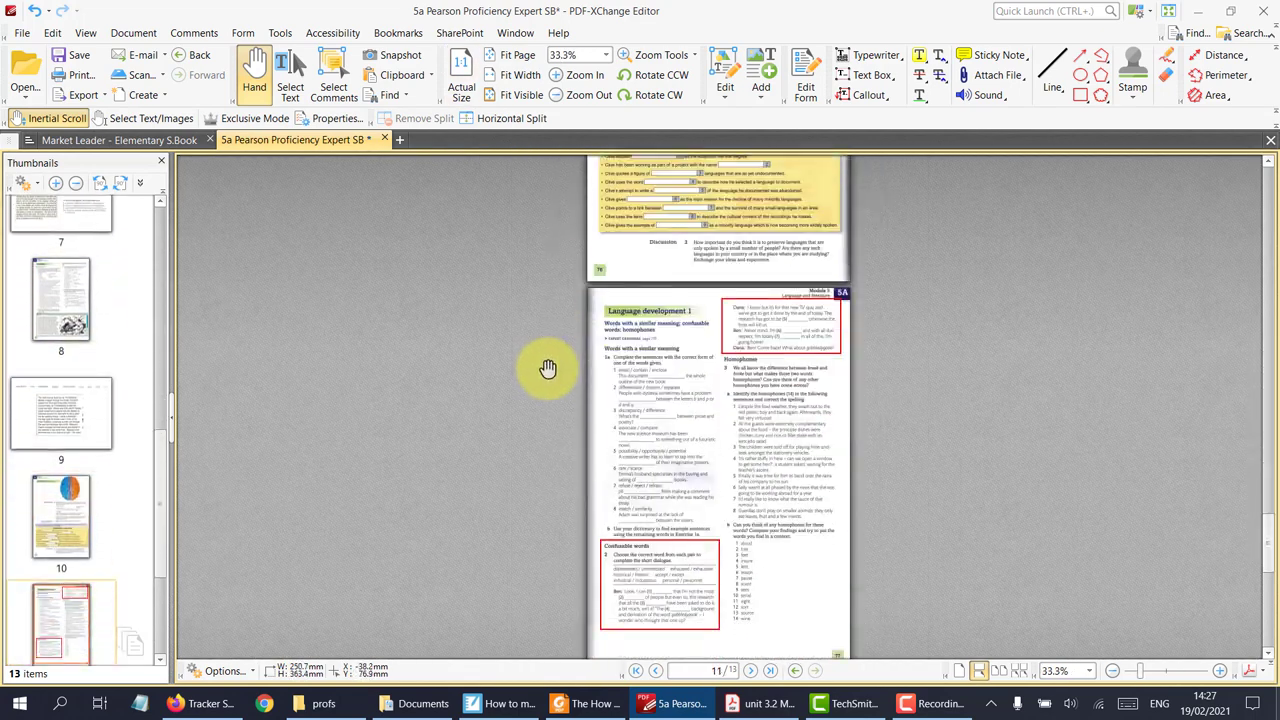
pyautogui.keyDown('ctrl'); pyautogui.scroll(1, 797, 303); pyautogui.keyUp('ctrl')
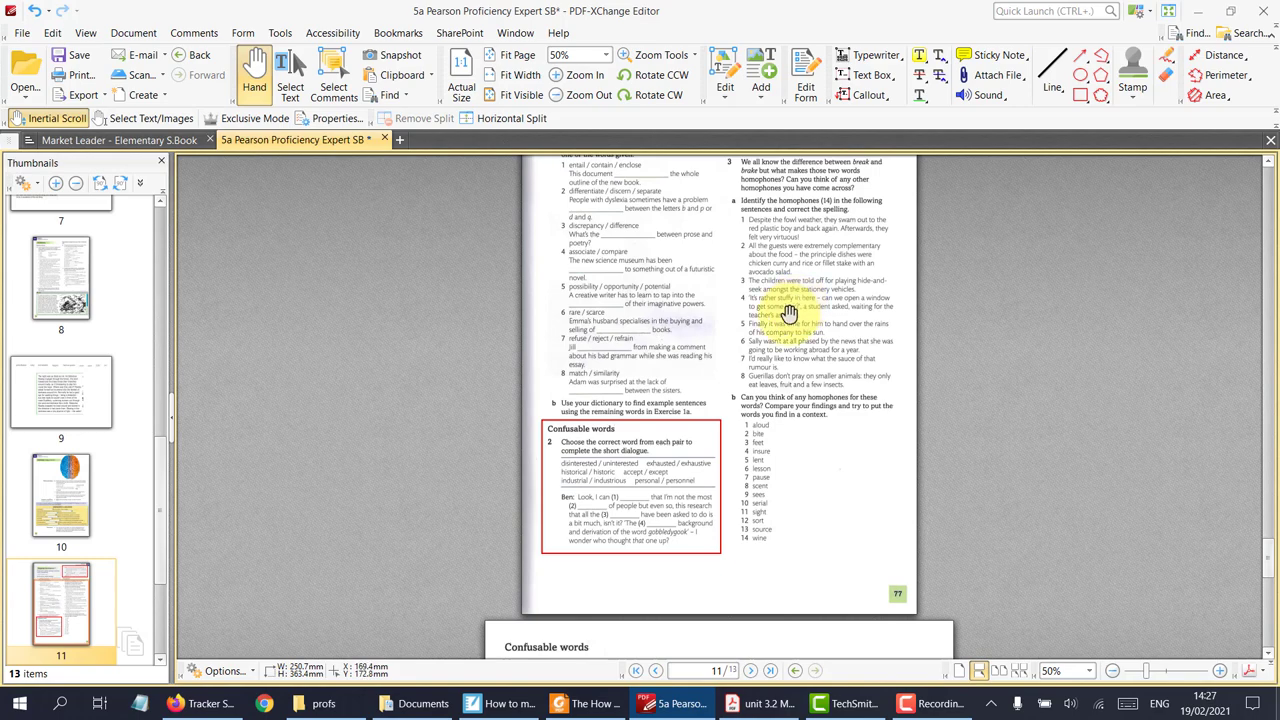
pyautogui.keyDown('ctrl'); pyautogui.scroll(1, 789, 313); pyautogui.keyUp('ctrl')
pyautogui.scroll(1, 862, 432)
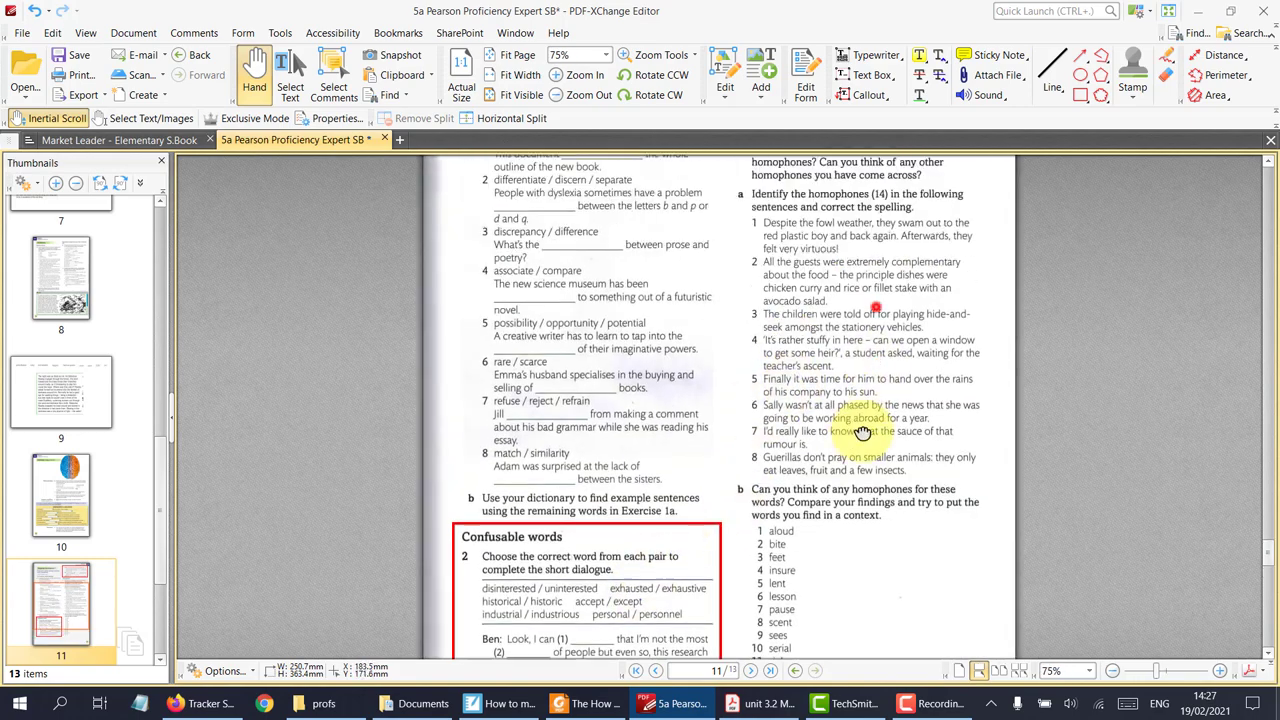
pyautogui.moveTo(862, 432); pyautogui.dragTo(846, 318)
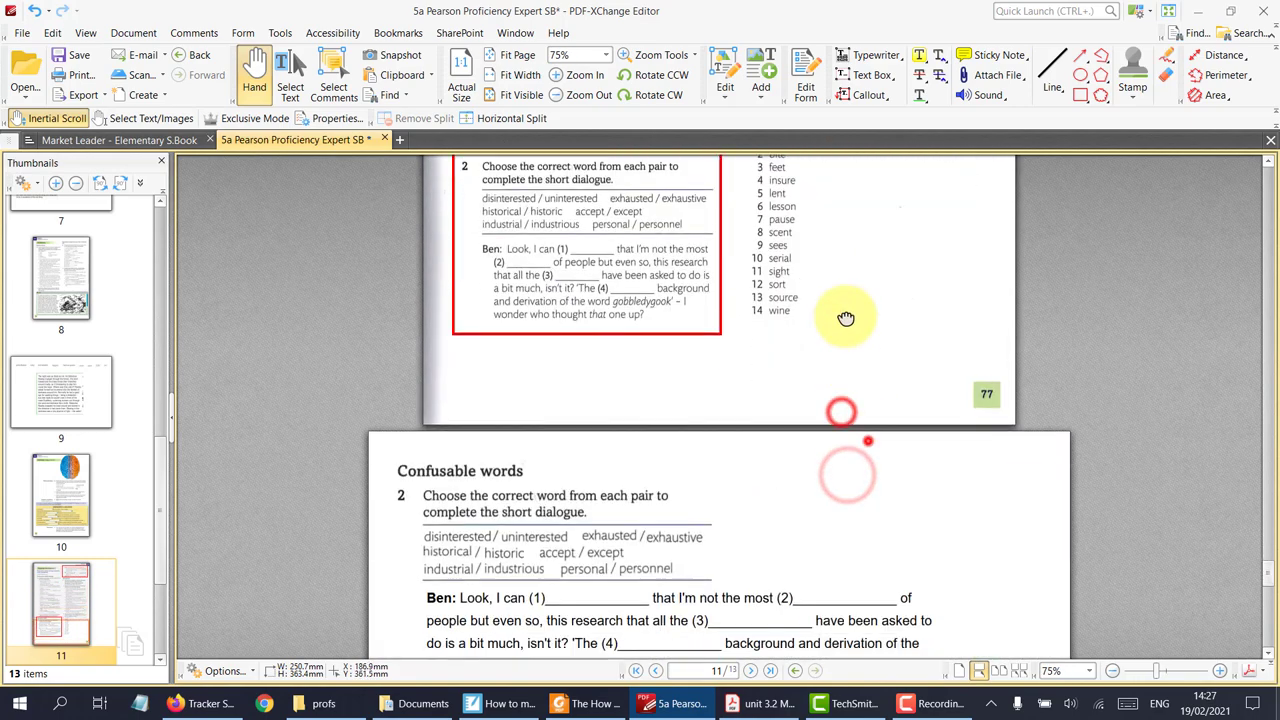
pyautogui.moveTo(957, 500); pyautogui.dragTo(950, 485)
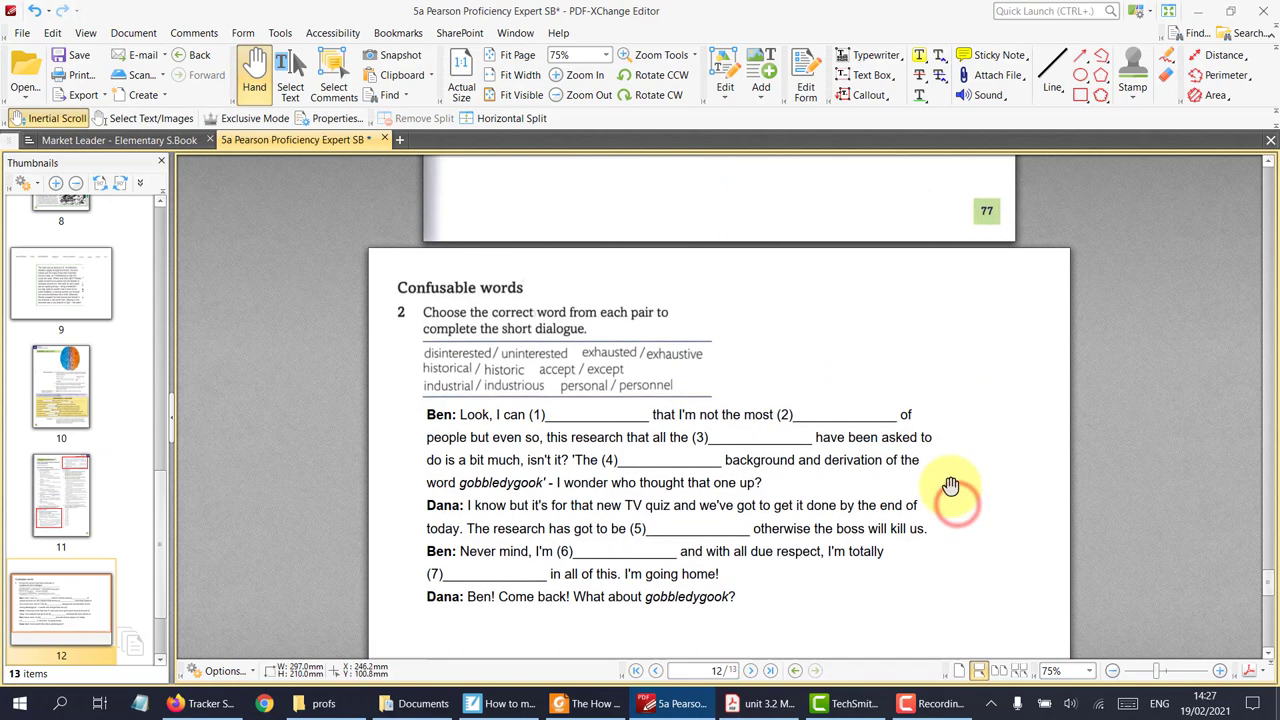
pyautogui.moveTo(857, 277); pyautogui.dragTo(860, 409)
pyautogui.moveTo(809, 335); pyautogui.dragTo(826, 457)
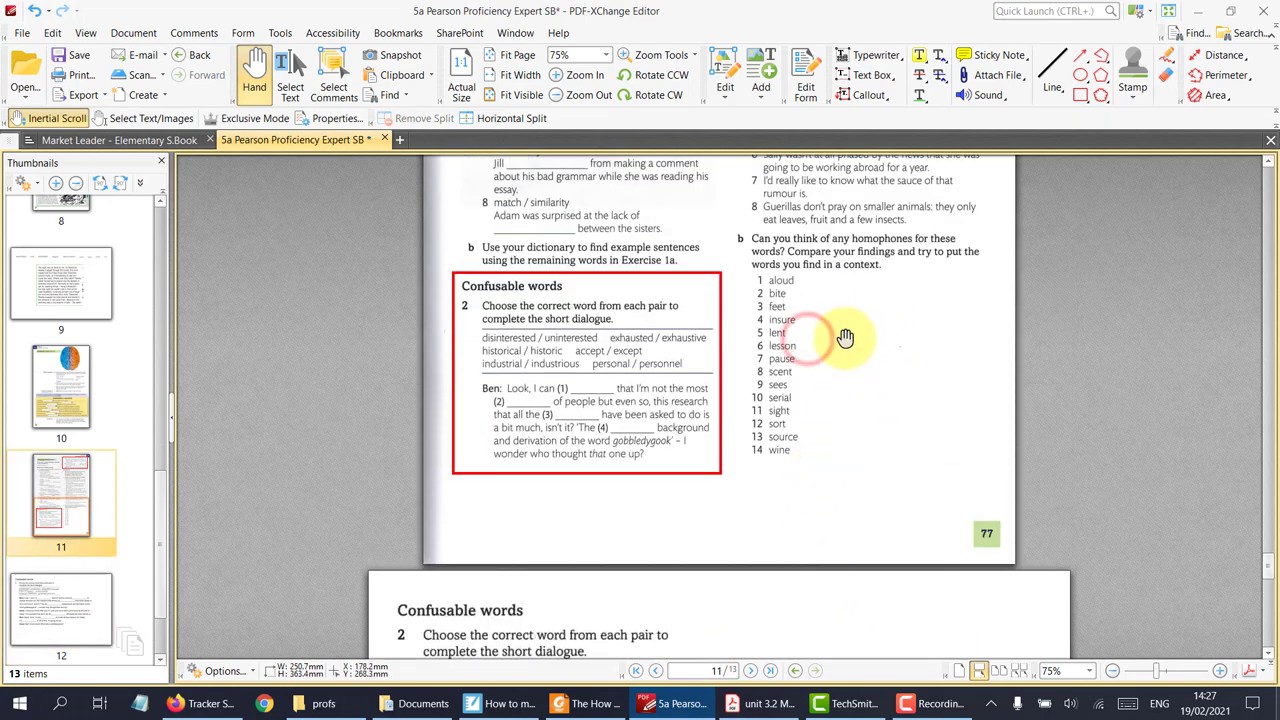
pyautogui.scroll(-1, 837, 320)
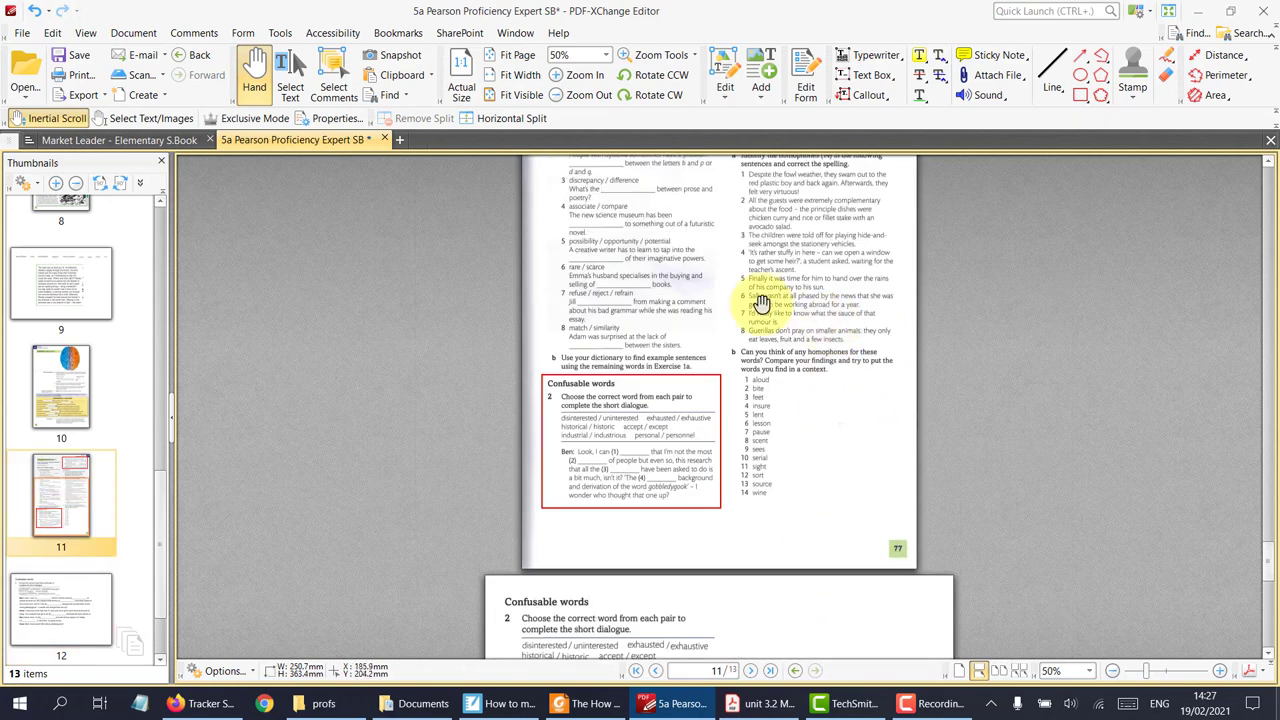
# - Insert two empty A4 landscape pages after page 11 and show the pages side by side
pyautogui.rightClick(63, 510)
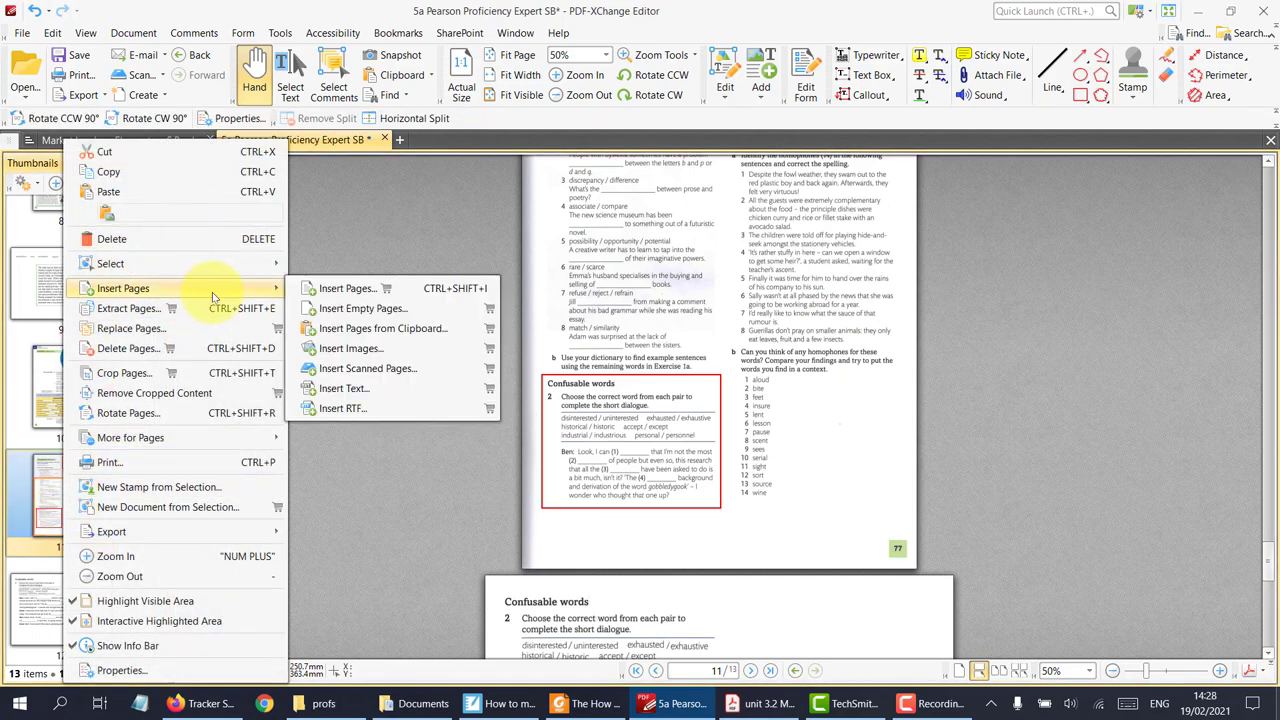
pyautogui.click(329, 304)
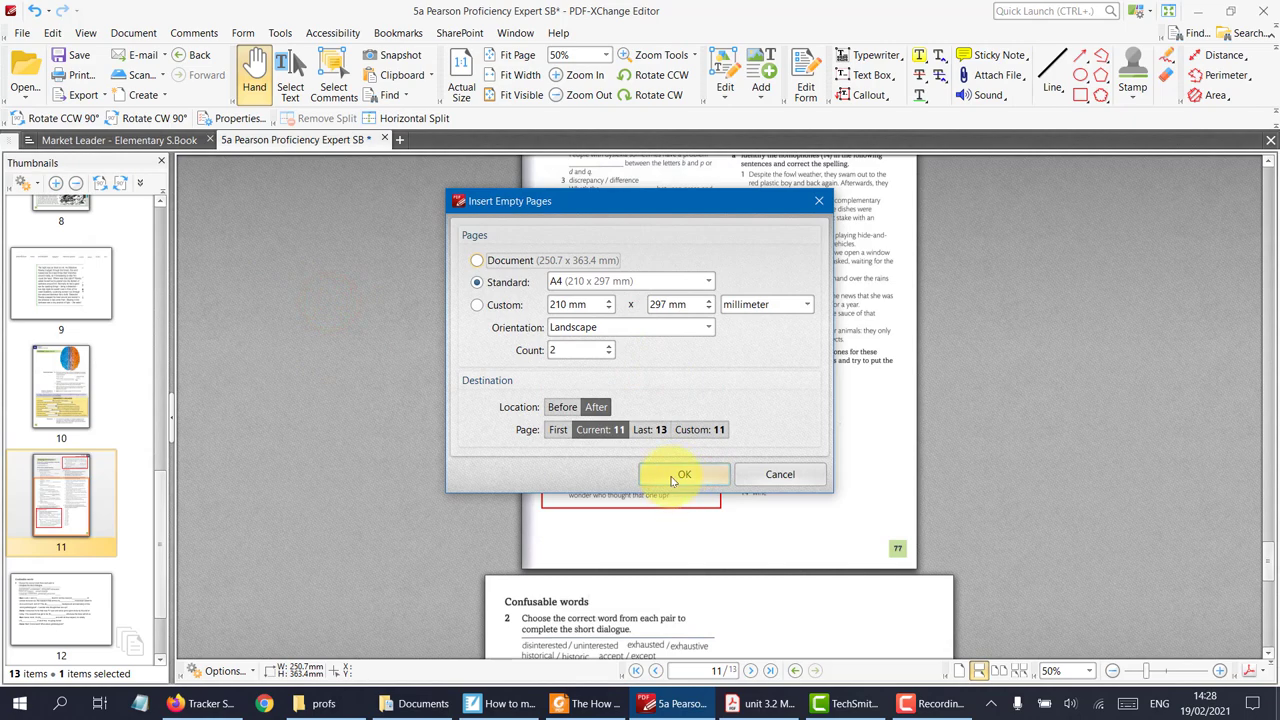
pyautogui.click(672, 478)
pyautogui.click(586, 408)
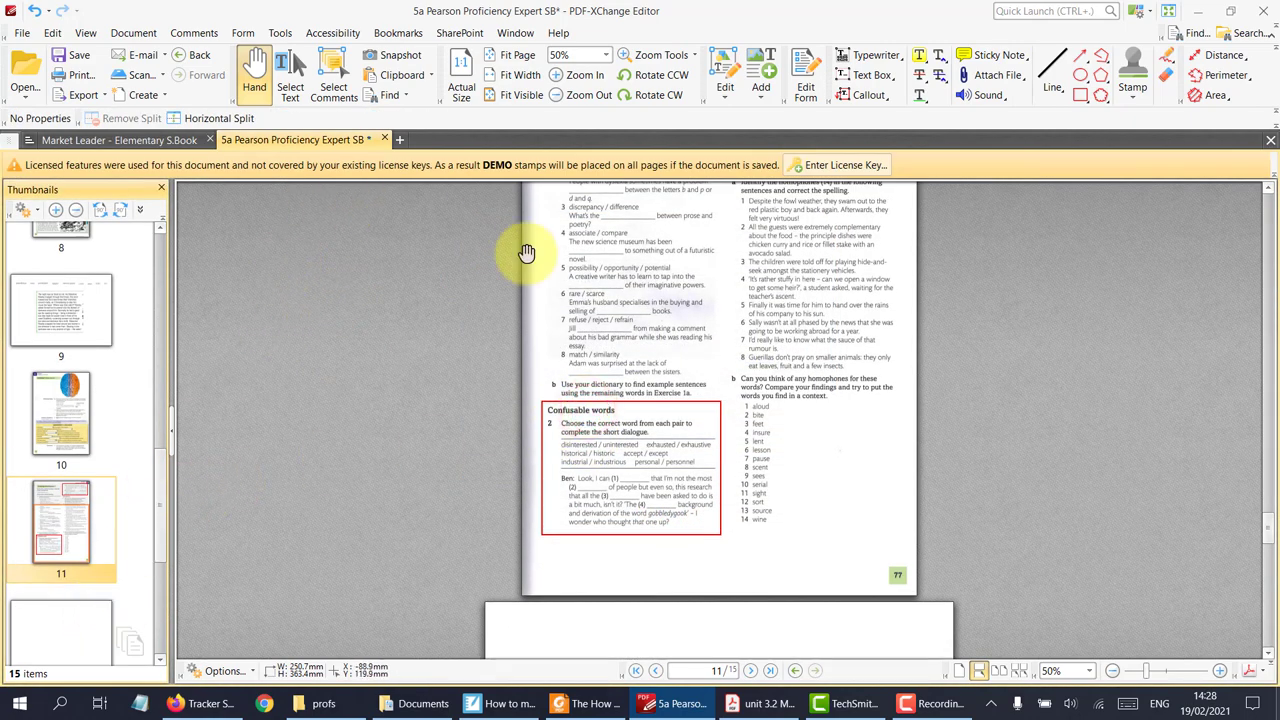
pyautogui.click(1000, 670)
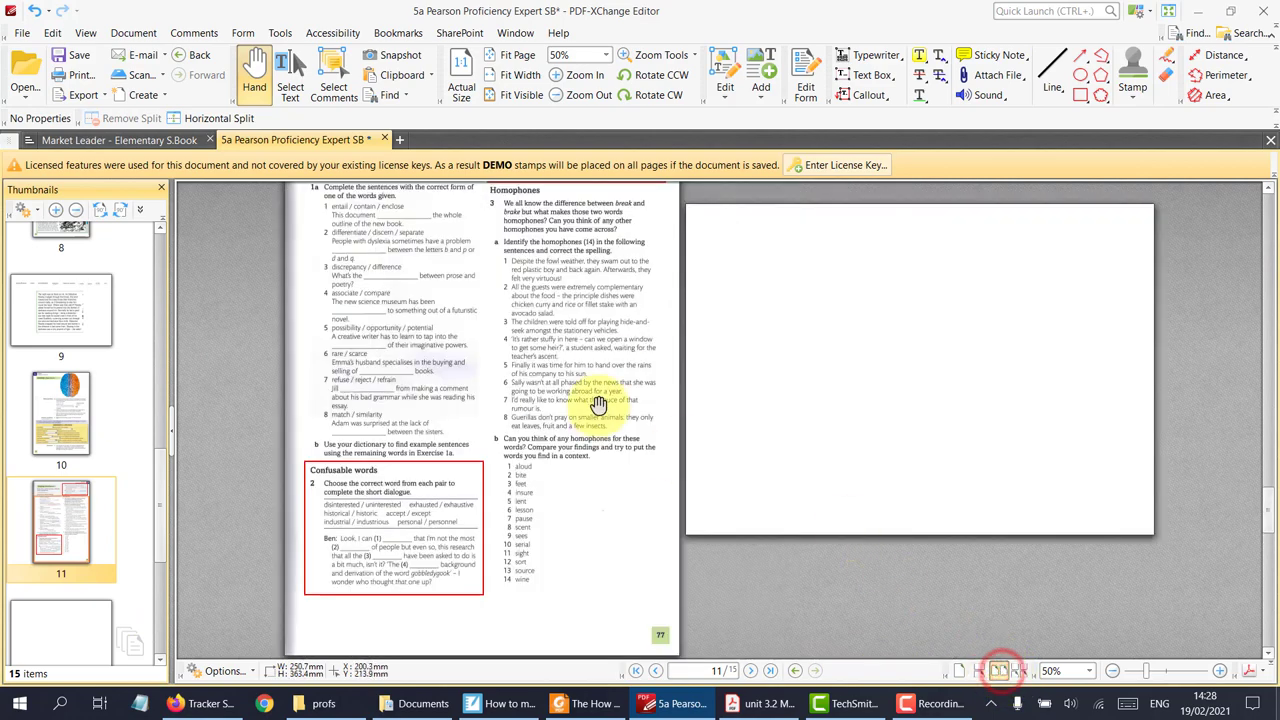
# - Delete the red rectangle around the Confusable words exercise on page 11
pyautogui.scroll(1, 352, 527)
pyautogui.scroll(4, 352, 527)
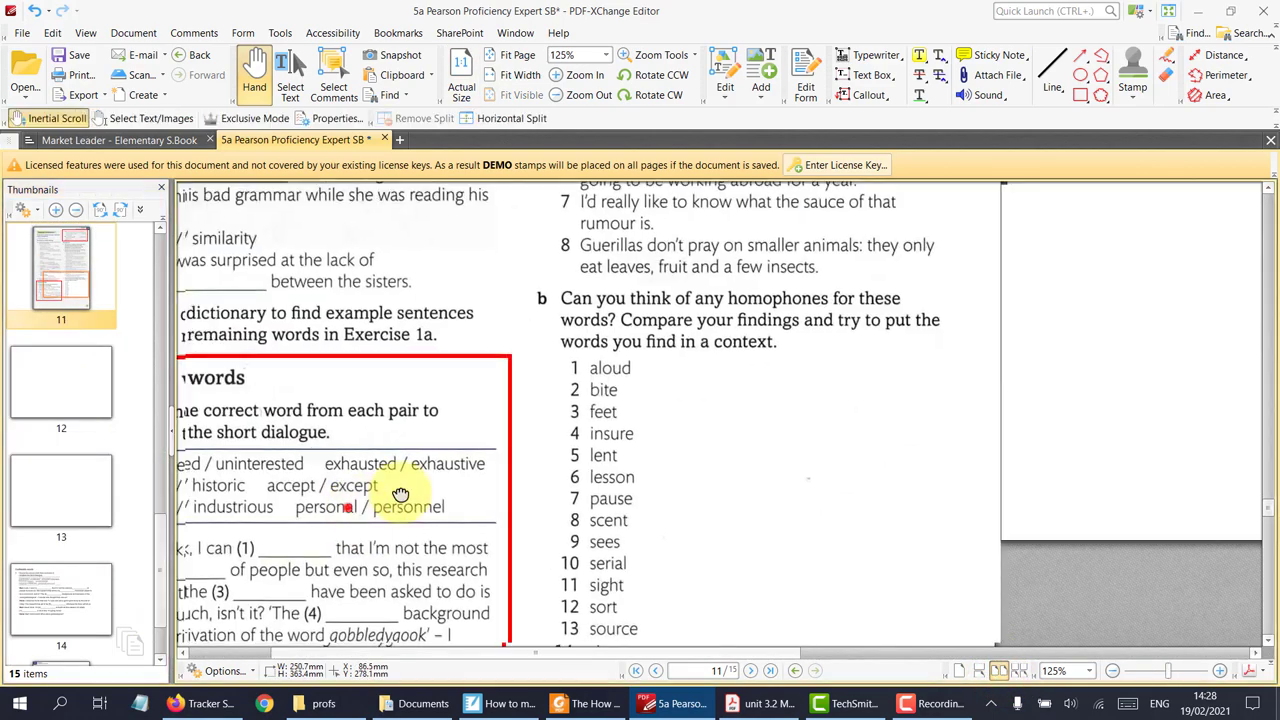
pyautogui.scroll(-1, 390, 443)
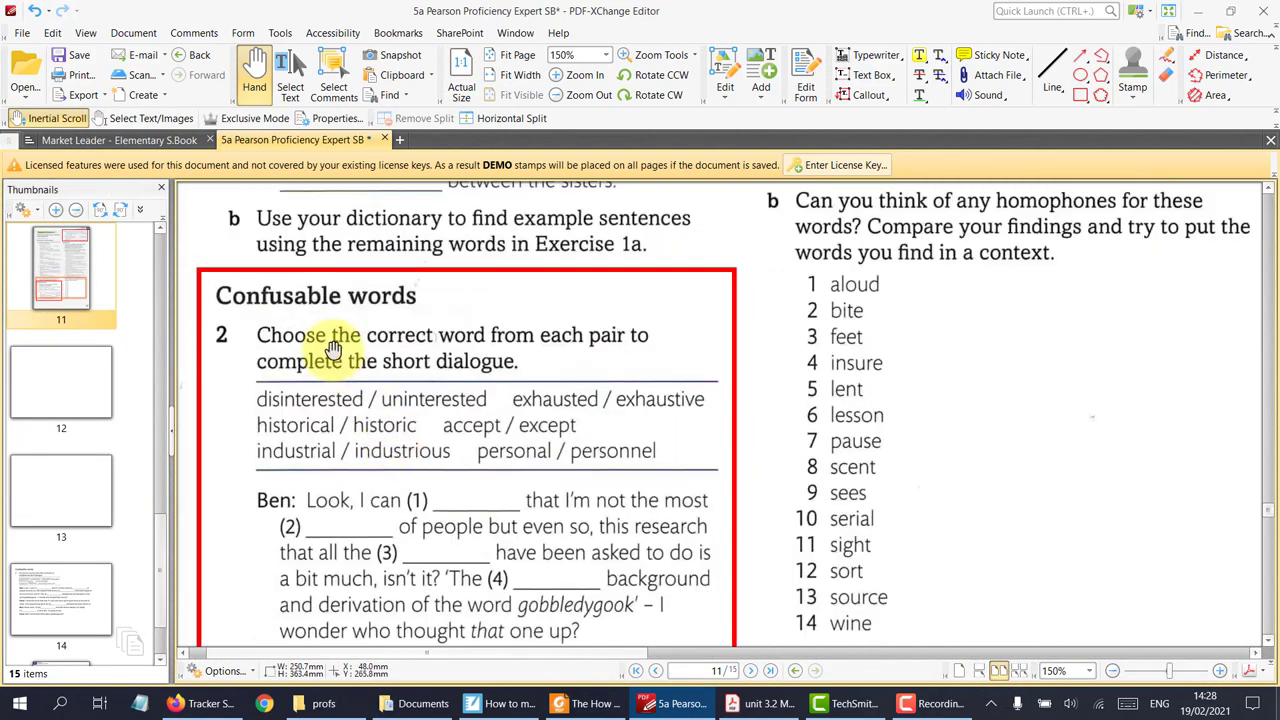
pyautogui.click(492, 270)
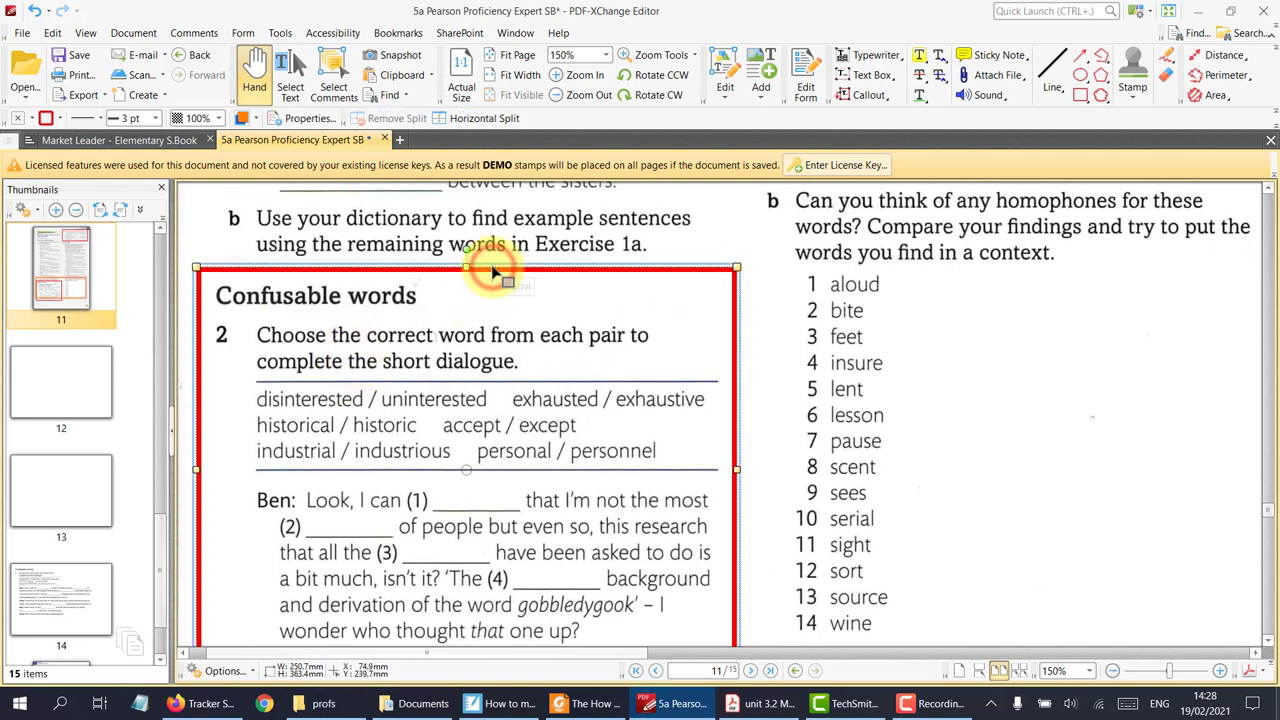
pyautogui.press('Delete')
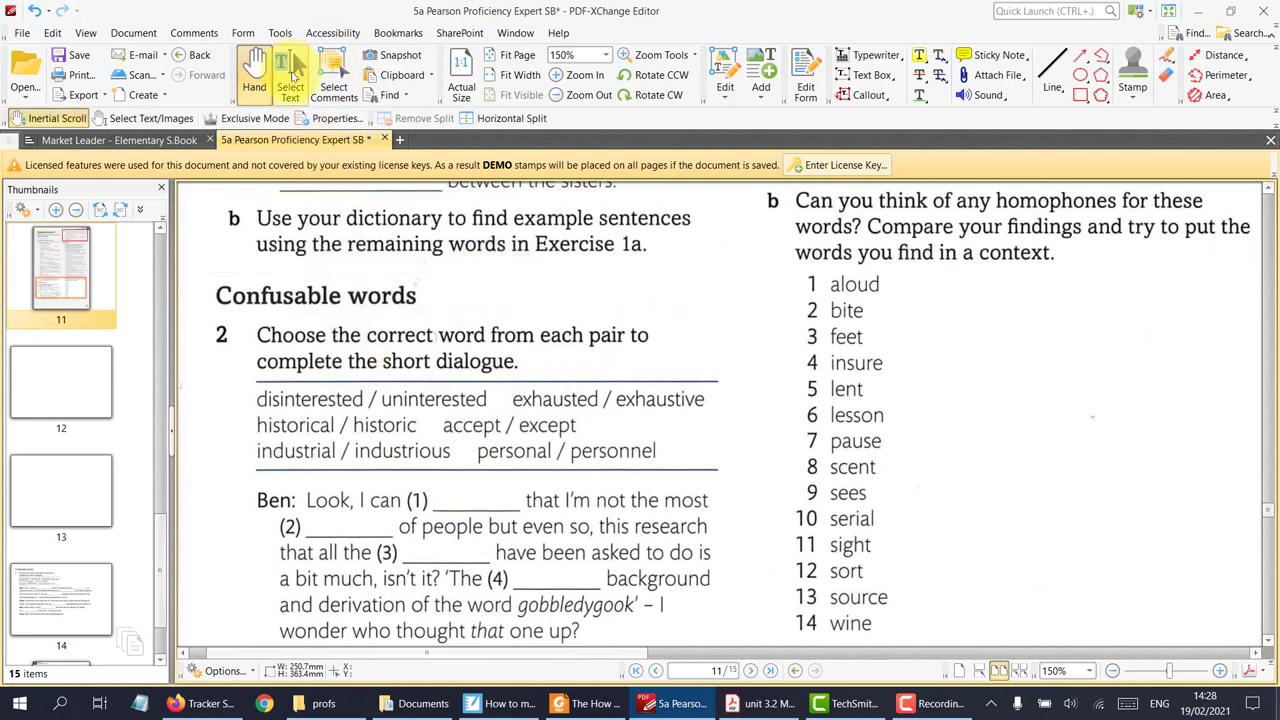
# - Take a snapshot of exercise 2's instruction and word pairs on page 11 and paste it into the document
pyautogui.click(378, 58)
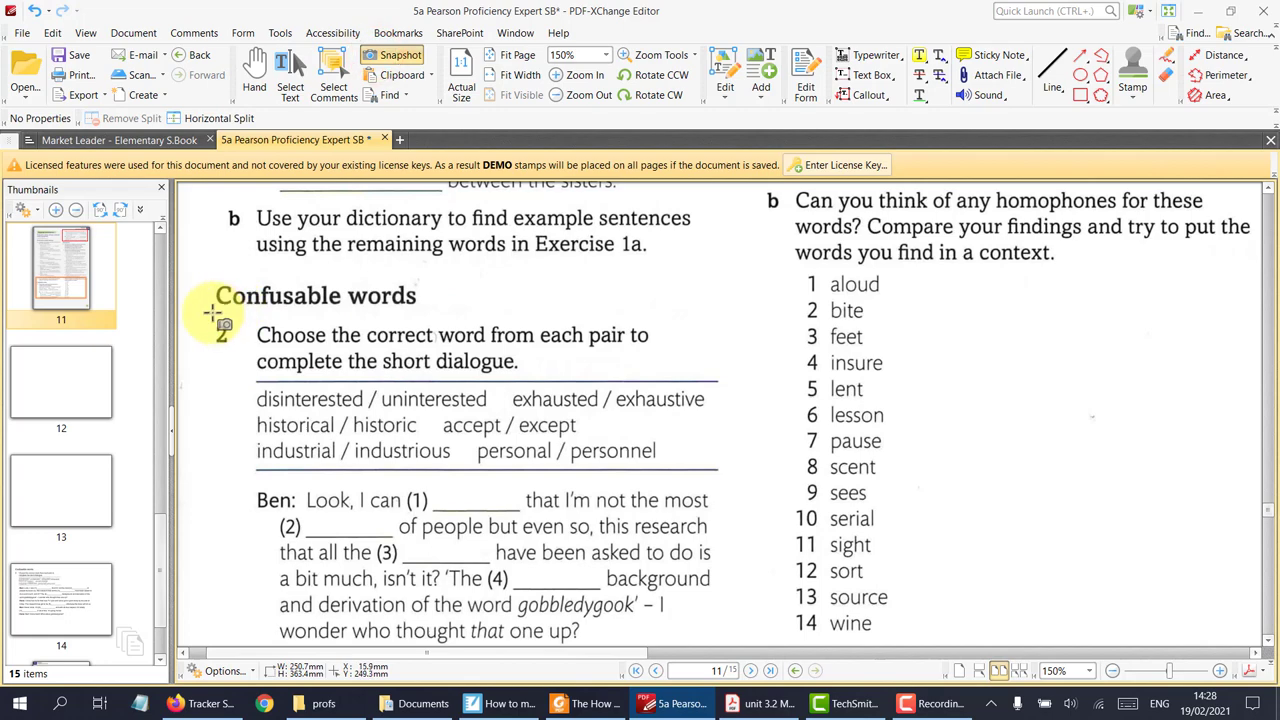
pyautogui.moveTo(212, 313); pyautogui.dragTo(727, 478)
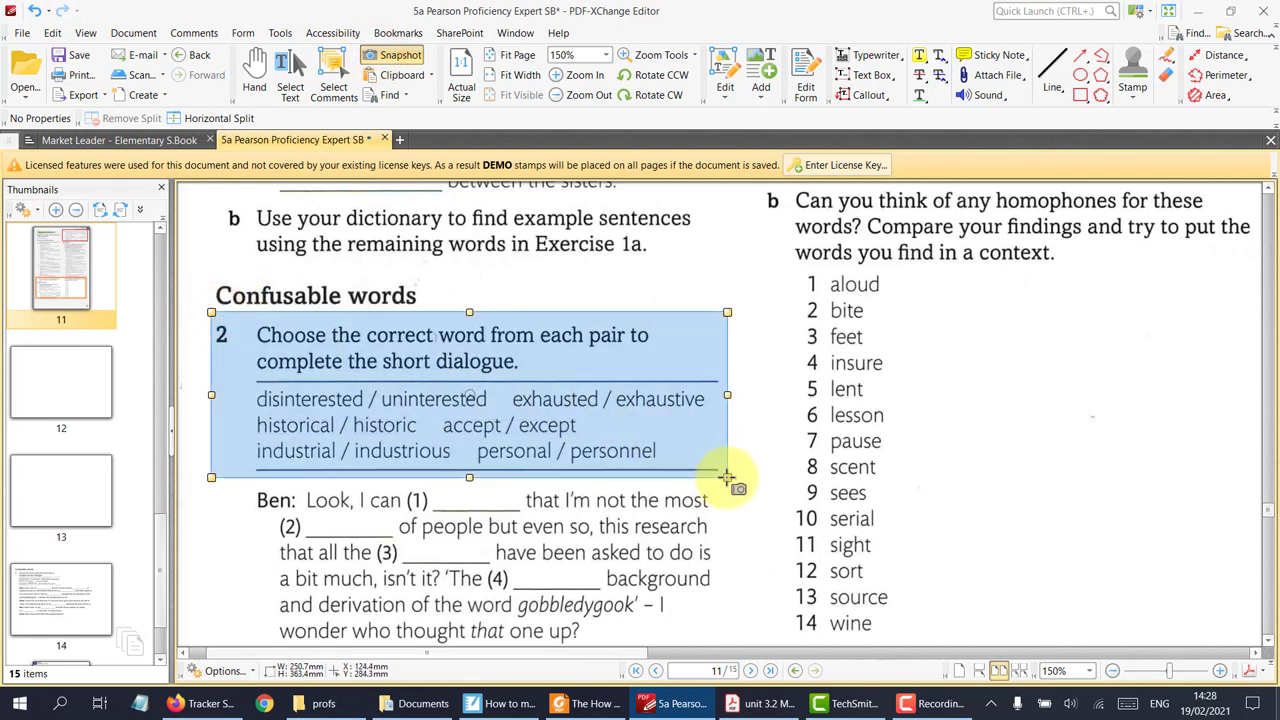
pyautogui.hotkey('ctrl', '0')
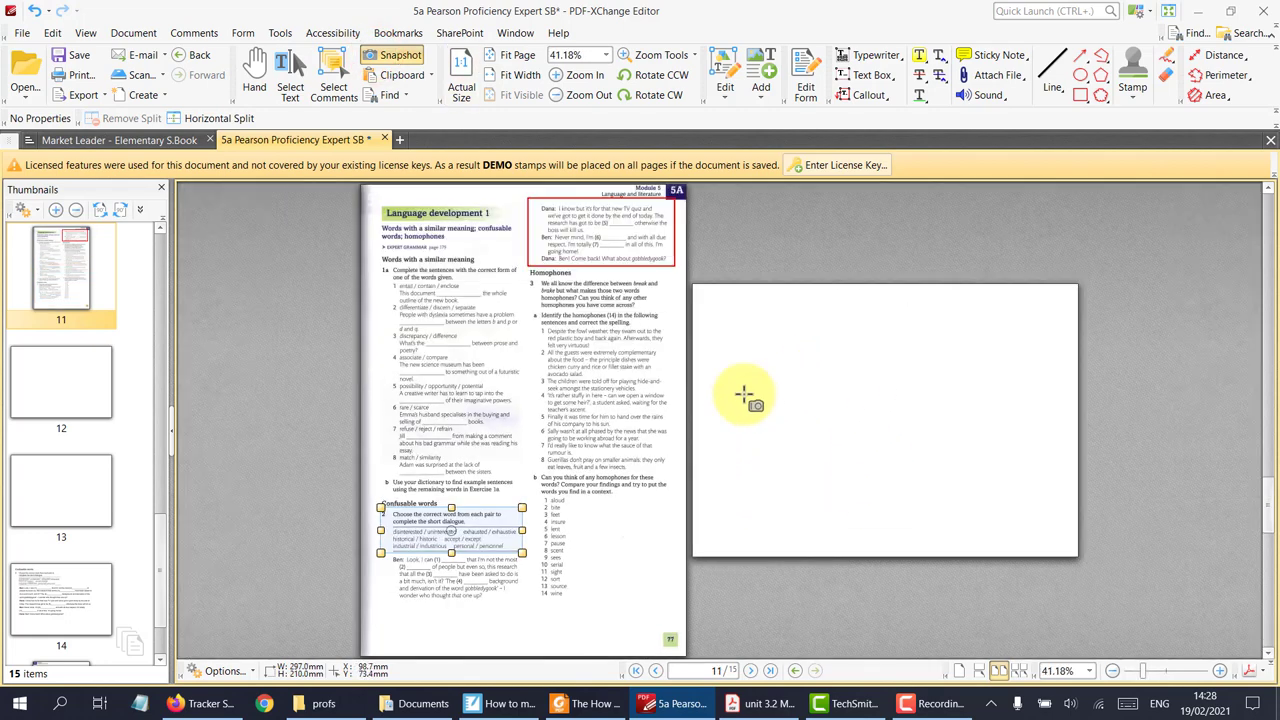
pyautogui.click(254, 64)
pyautogui.click(801, 365)
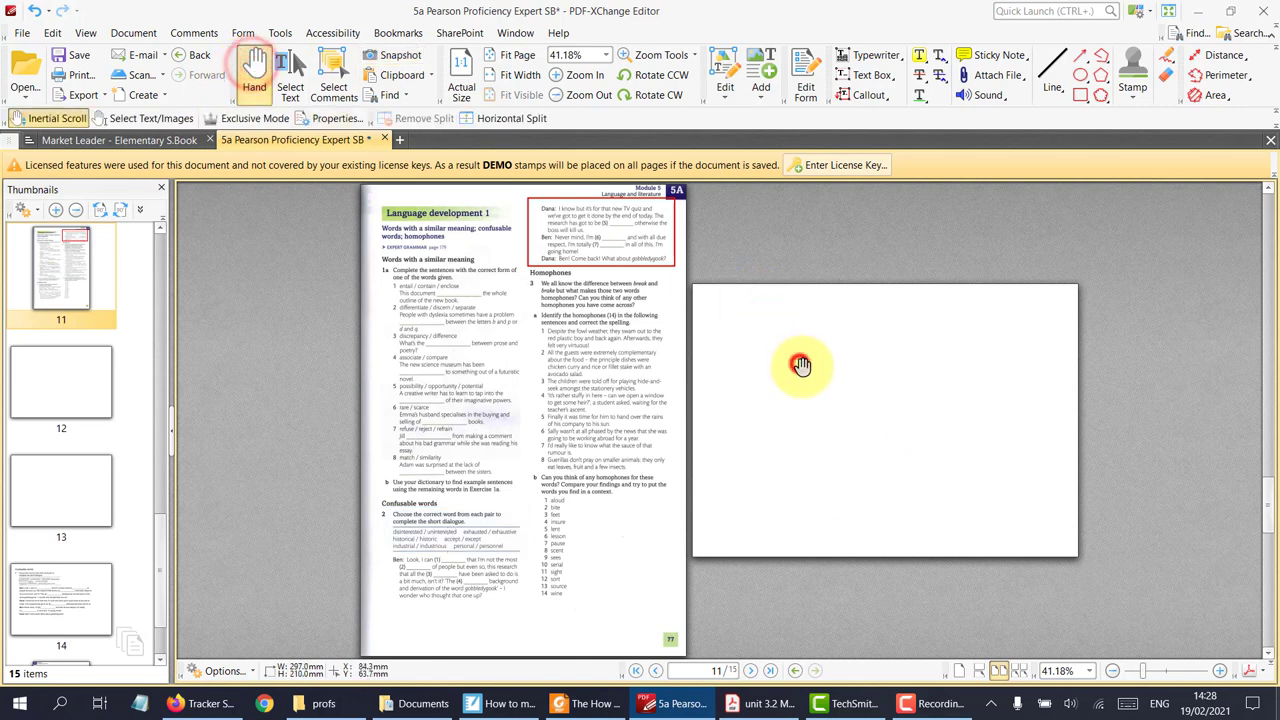
pyautogui.hotkey('ctrl', 'v')
# - Place the pasted snapshot enlarged in the upper-left area of blank page 12 and flatten it into the page
pyautogui.click(826, 340)
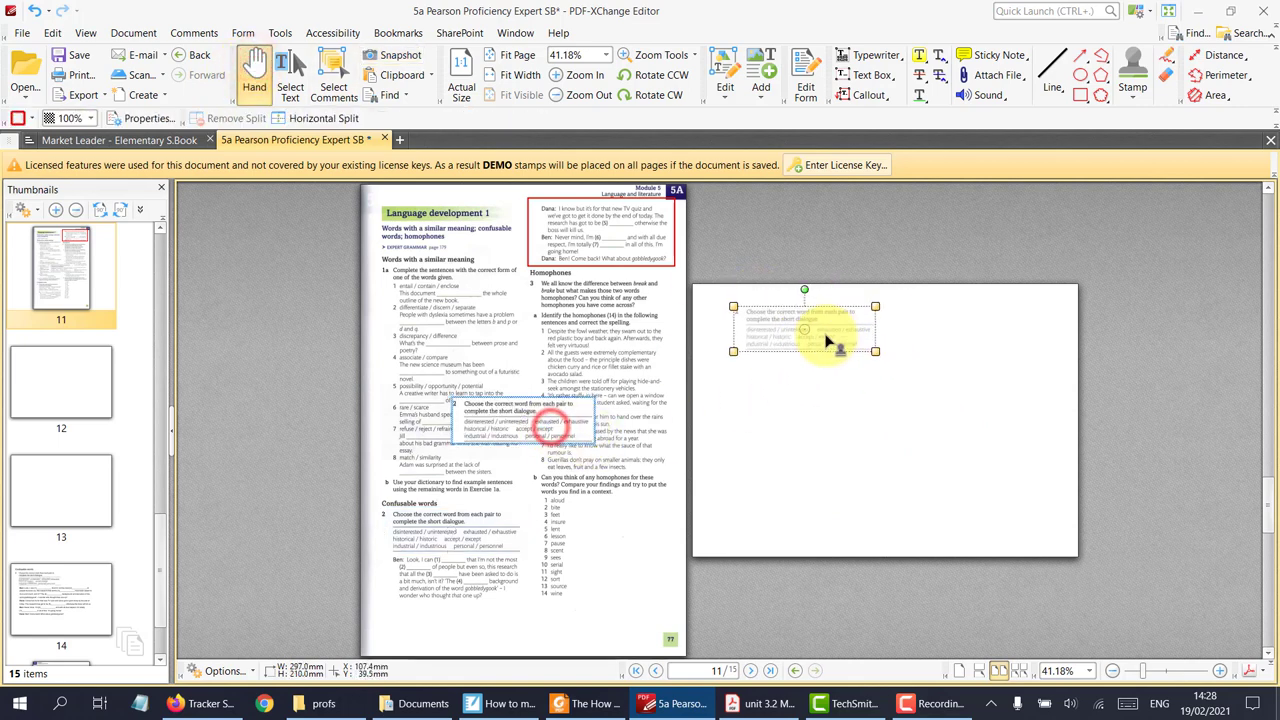
pyautogui.moveTo(858, 348); pyautogui.dragTo(903, 362)
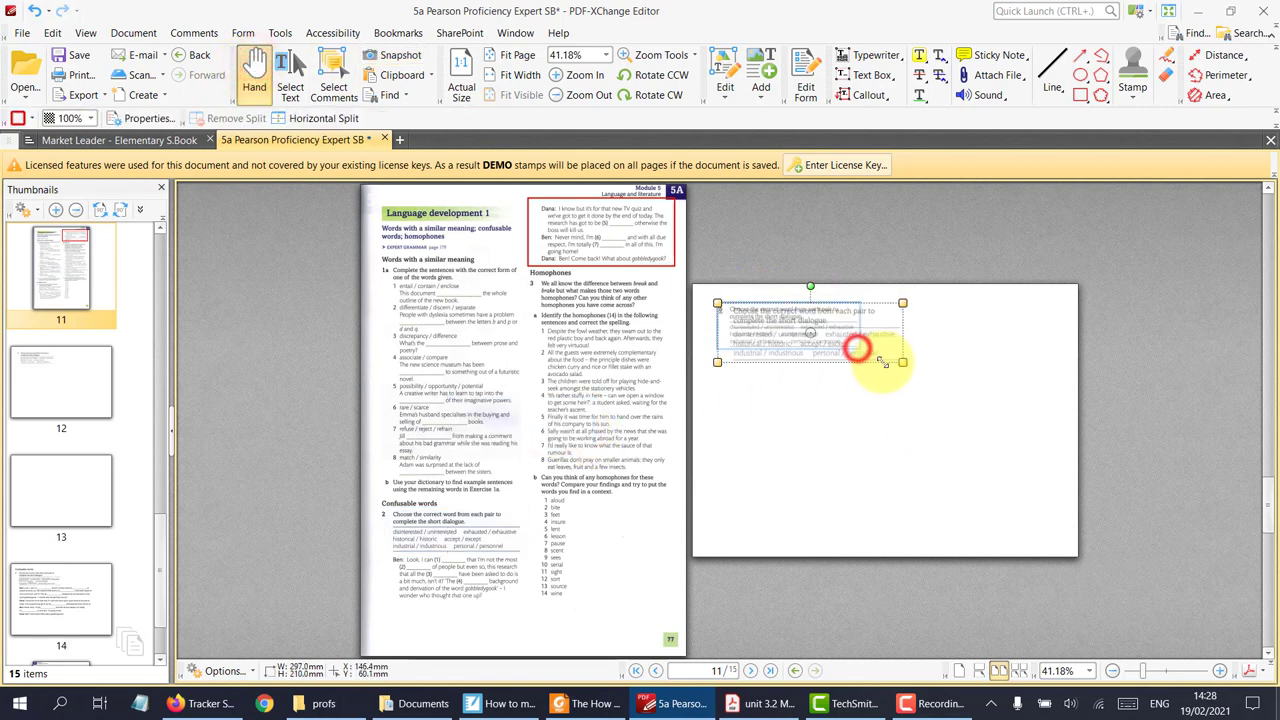
pyautogui.click(789, 420)
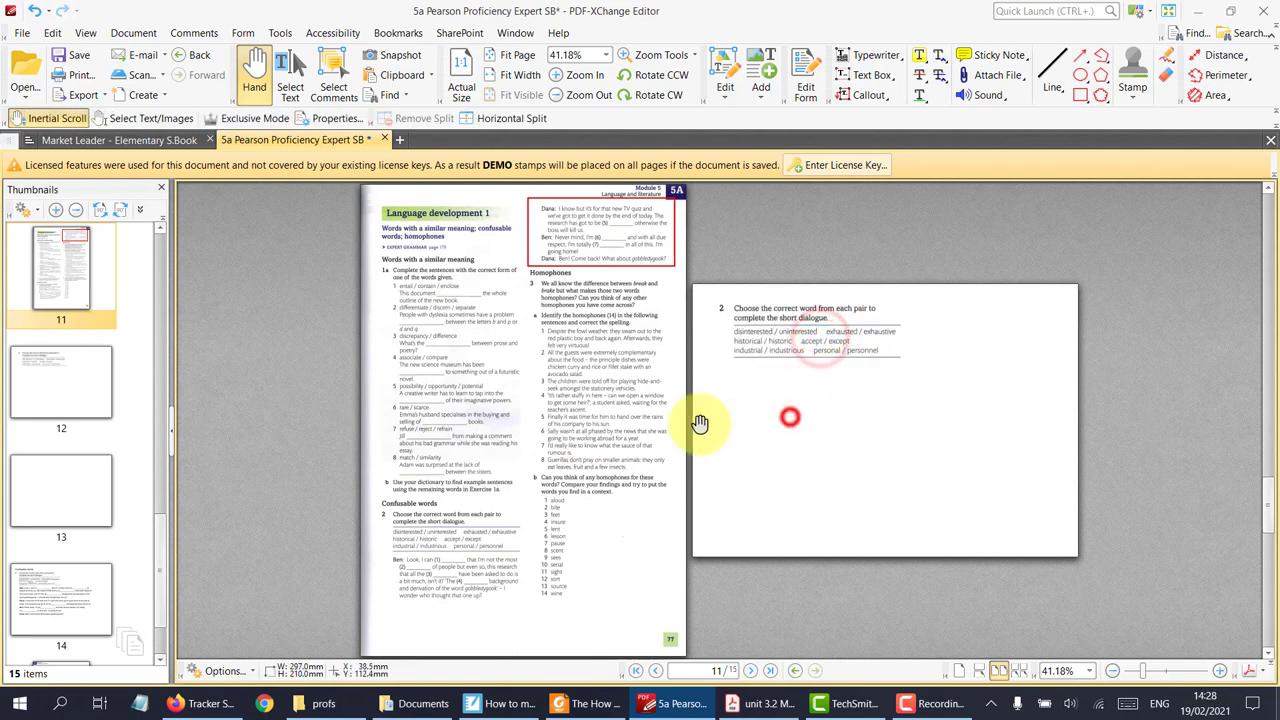
pyautogui.rightClick(789, 339)
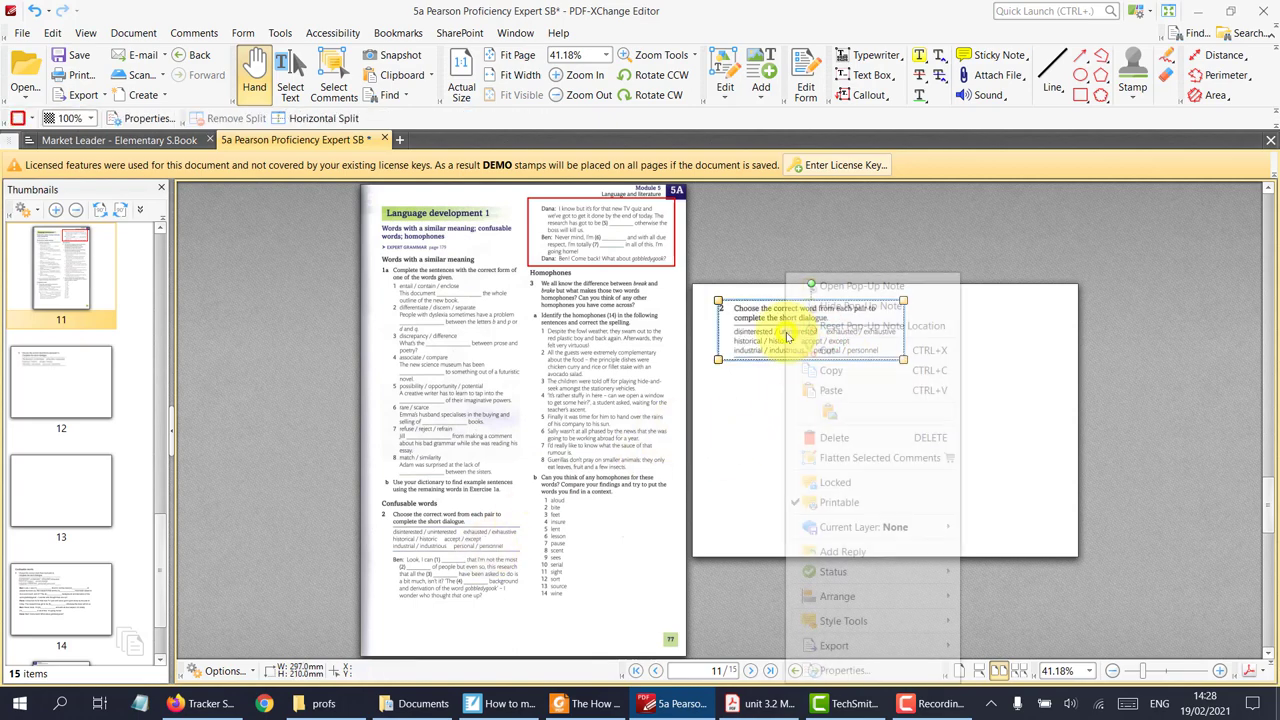
pyautogui.click(836, 458)
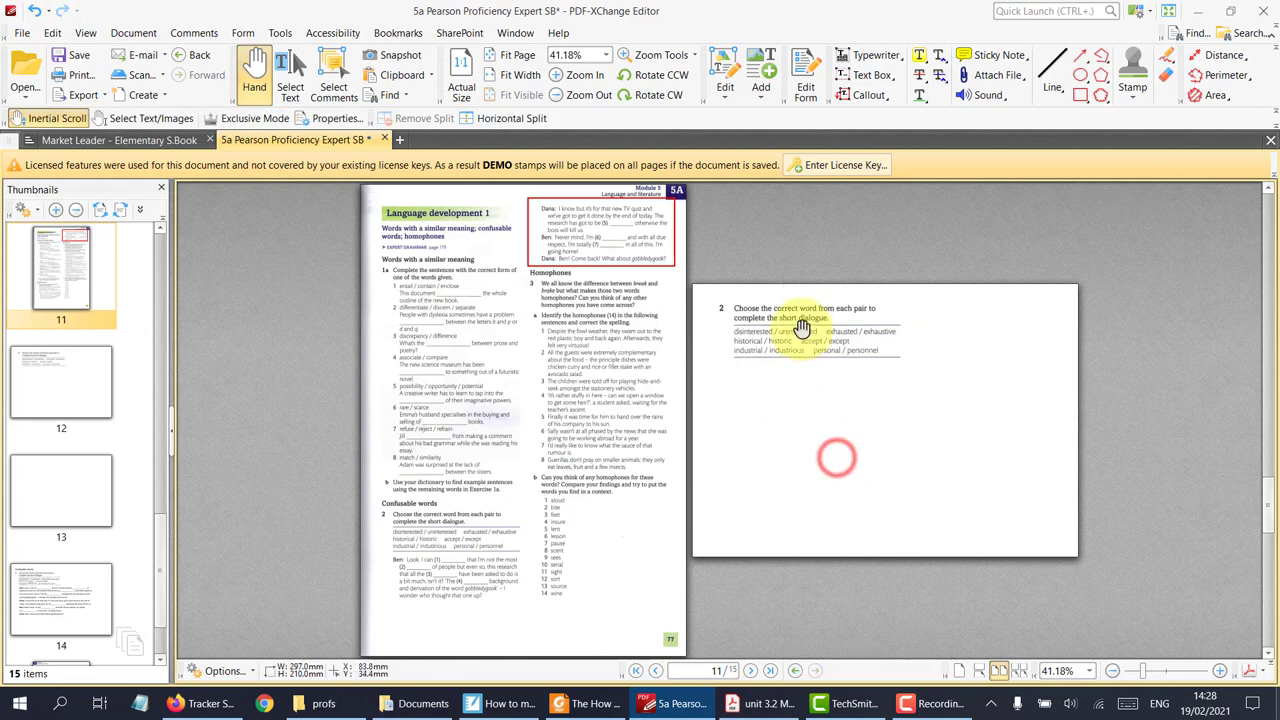
# - Copy the first speech of exercise 2's dialogue into a text box below the word pairs on page 12 and enlarge the box to their width
pyautogui.doubleClick(802, 325)
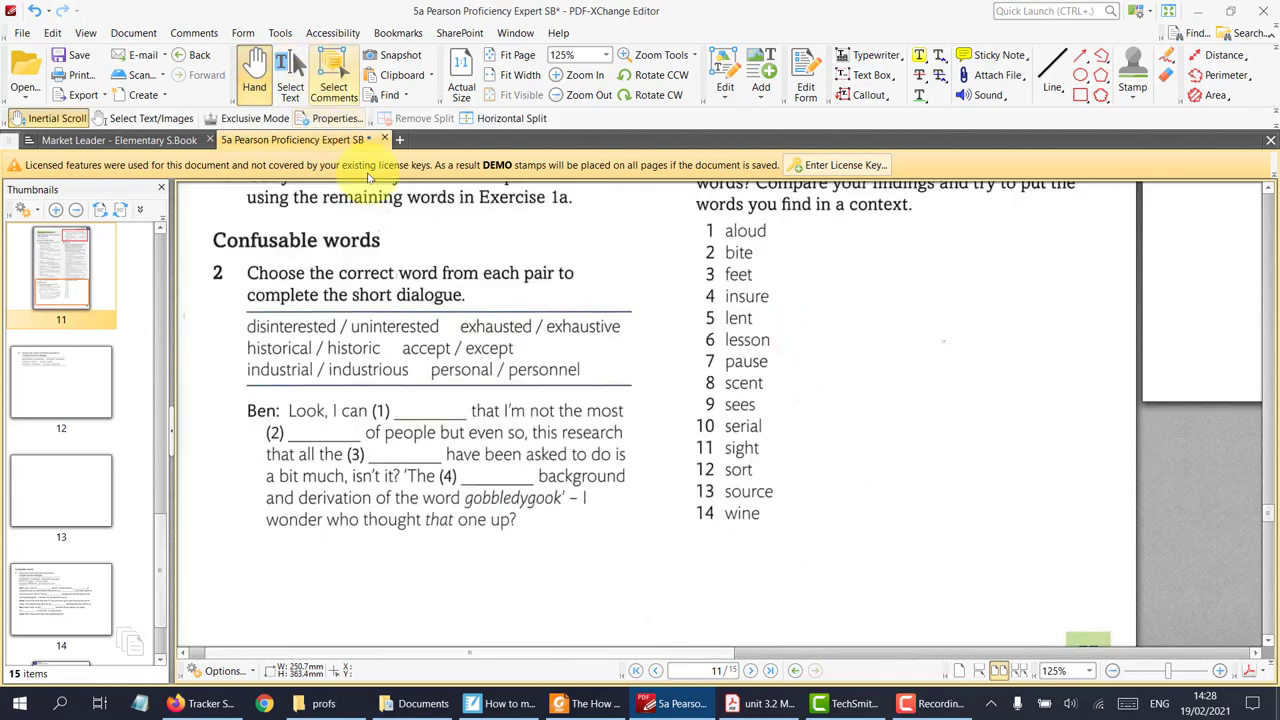
pyautogui.click(291, 66)
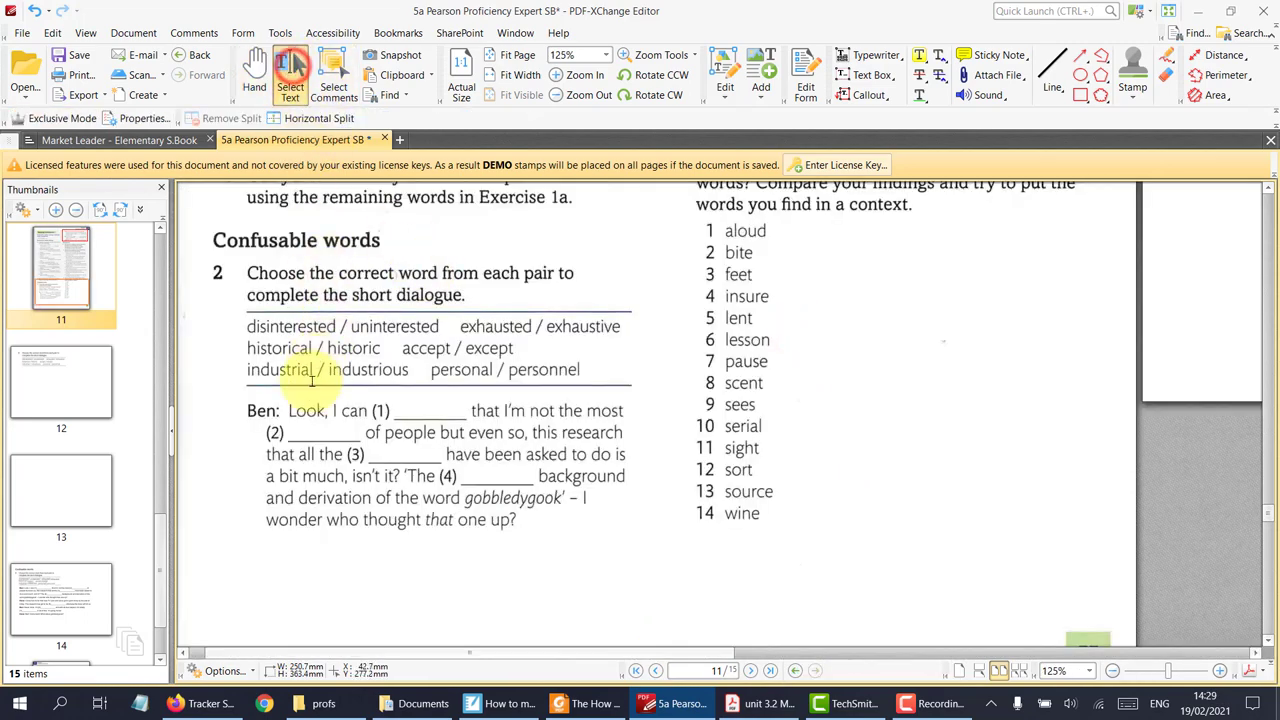
pyautogui.moveTo(250, 410); pyautogui.dragTo(545, 526)
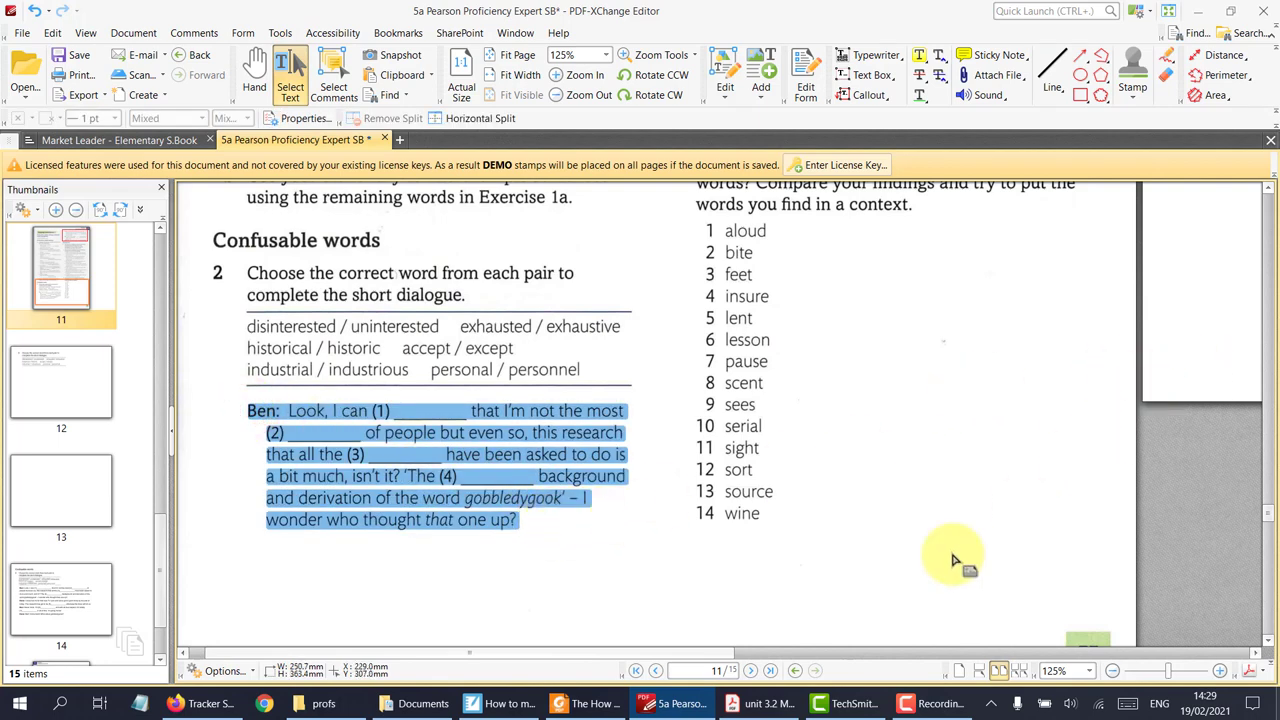
pyautogui.moveTo(712, 652); pyautogui.dragTo(1020, 648)
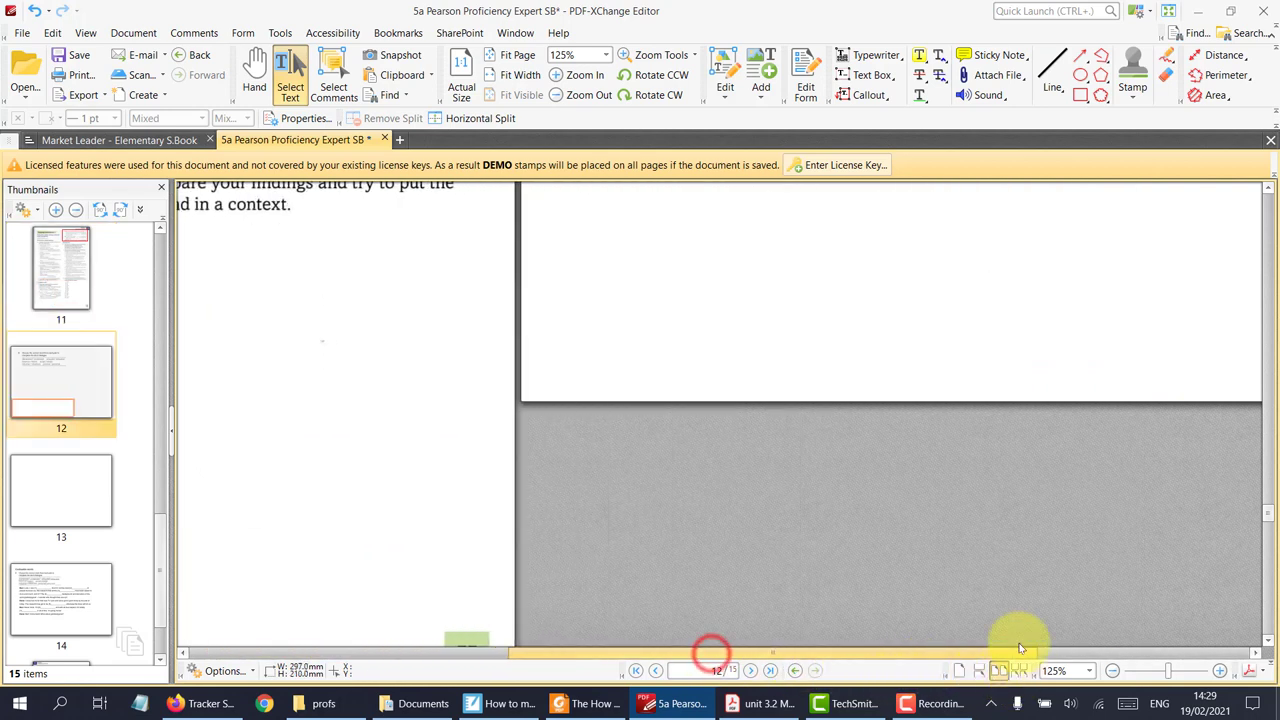
pyautogui.scroll(6, 963, 514)
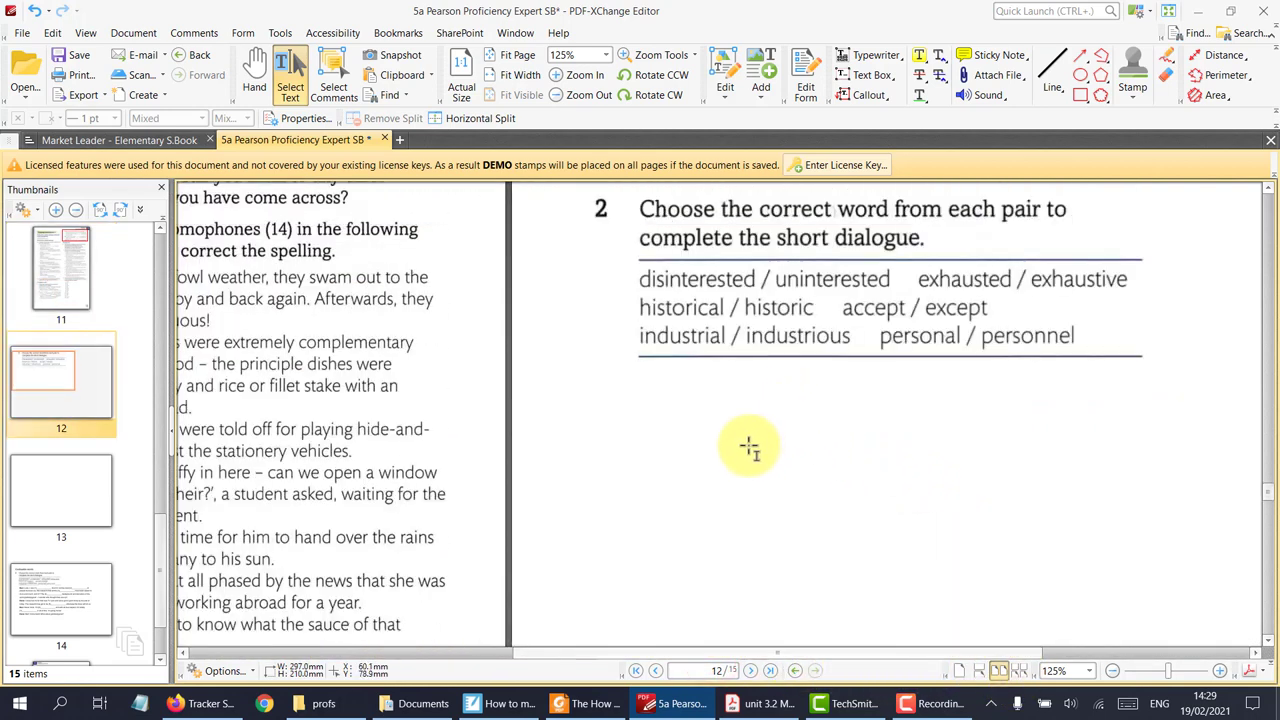
pyautogui.click(254, 67)
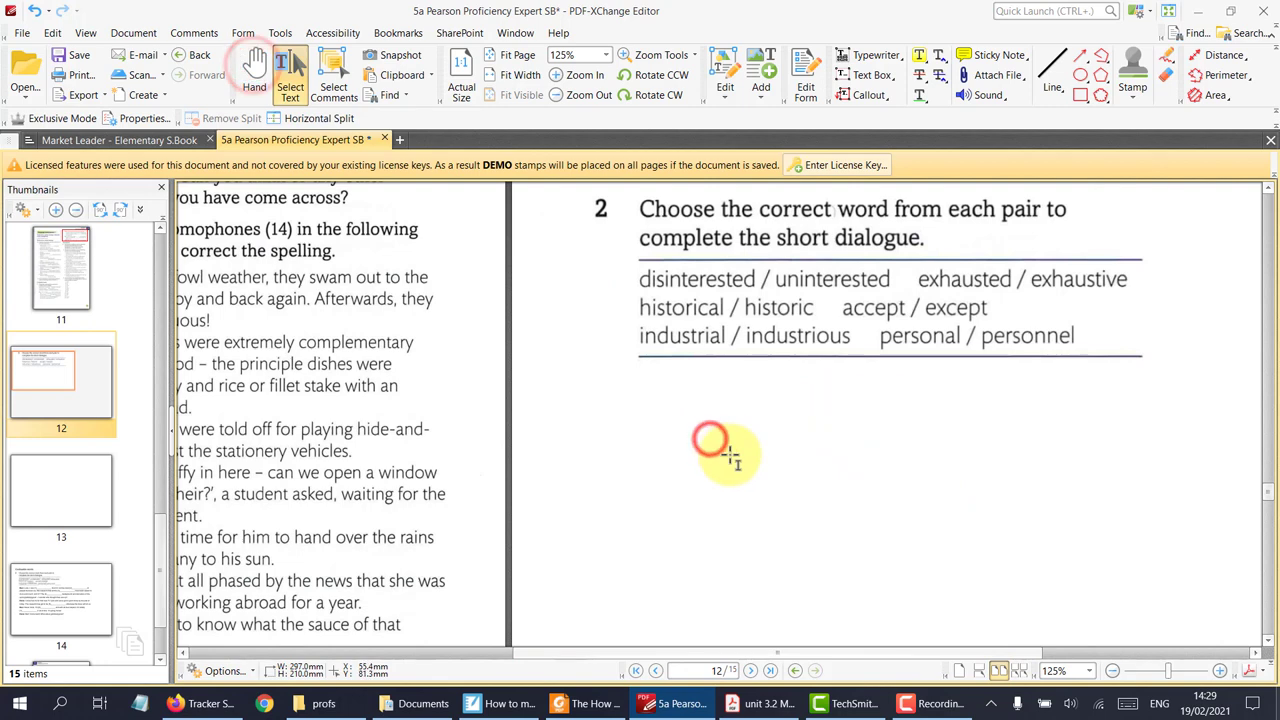
pyautogui.moveTo(727, 439); pyautogui.dragTo(726, 448)
pyautogui.write("Ben: Look, I can (1) that I'm not the most (2) of people but even so, this research that all the (3) have been asked to do is a bit much, isn't it? 'The (4) background and derivation of the word gobbledygook' - I wonder who thought that one up?")
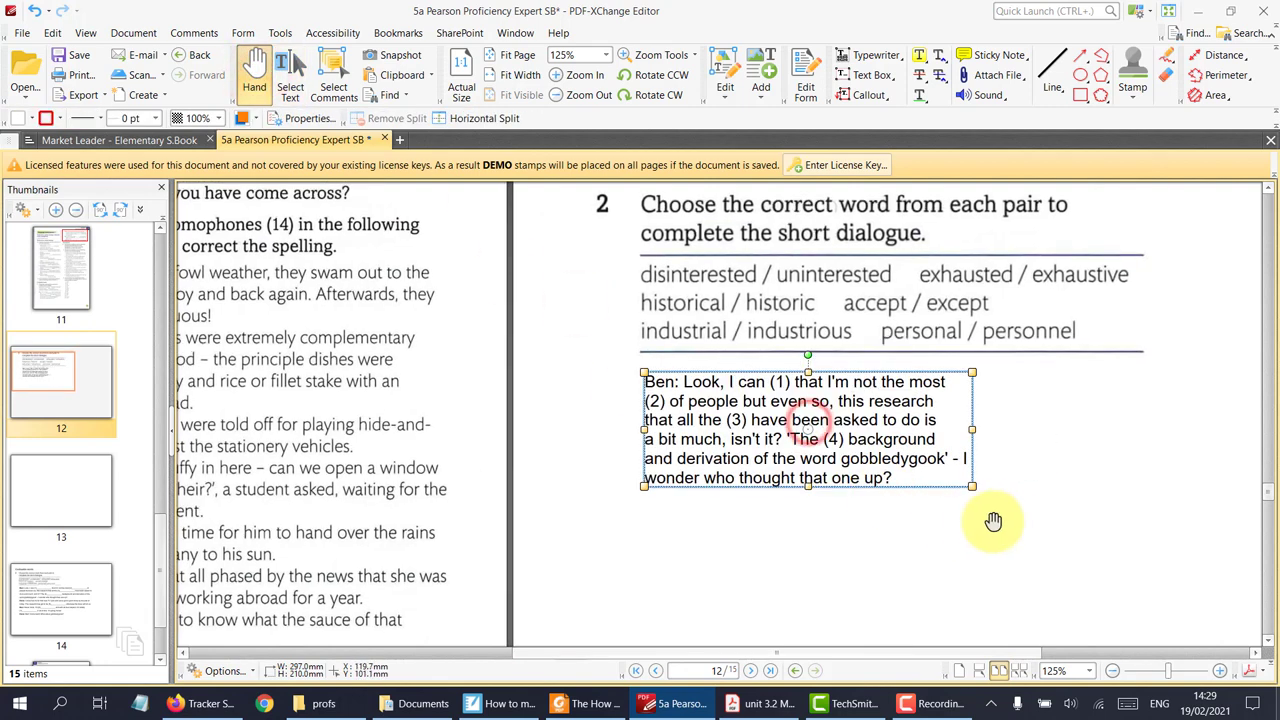
pyautogui.moveTo(973, 487); pyautogui.dragTo(1168, 577)
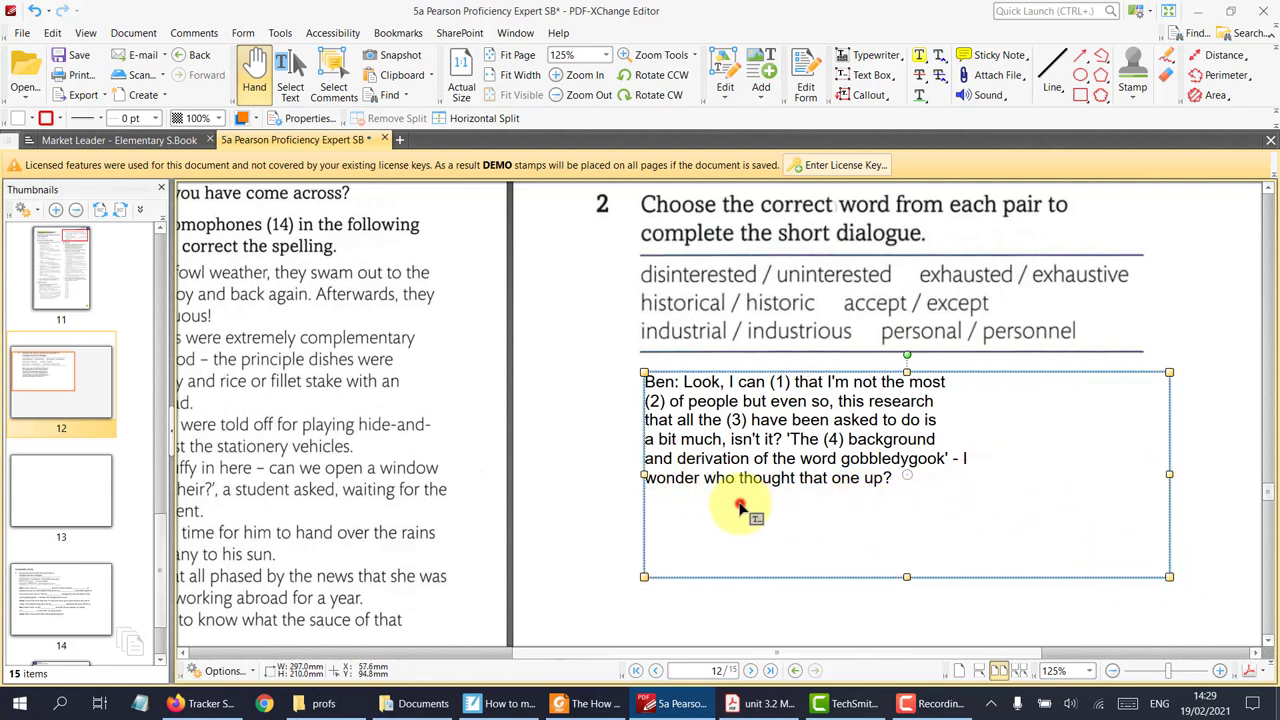
pyautogui.moveTo(740, 508); pyautogui.dragTo(737, 511)
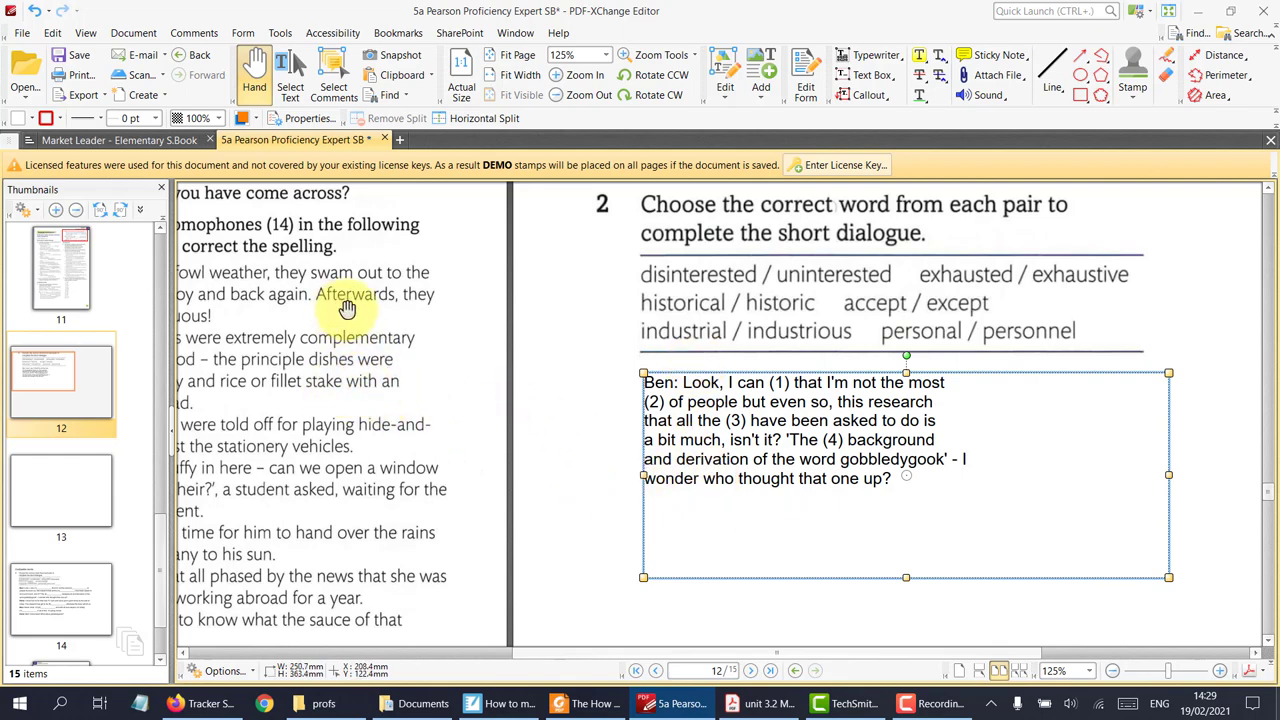
# - Delete the red rectangle around the rest of the dialogue at the top of page 11's second column
pyautogui.moveTo(343, 306); pyautogui.dragTo(404, 381)
pyautogui.moveTo(500, 424); pyautogui.dragTo(482, 491)
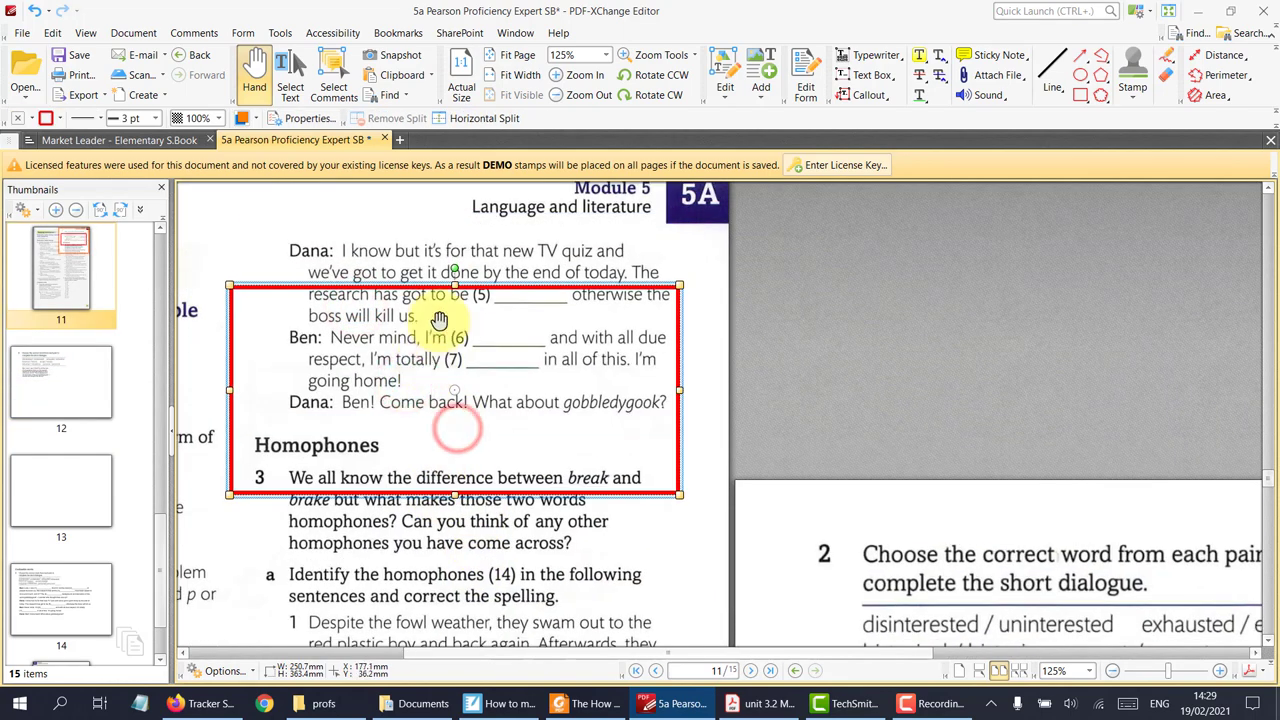
pyautogui.press('Delete')
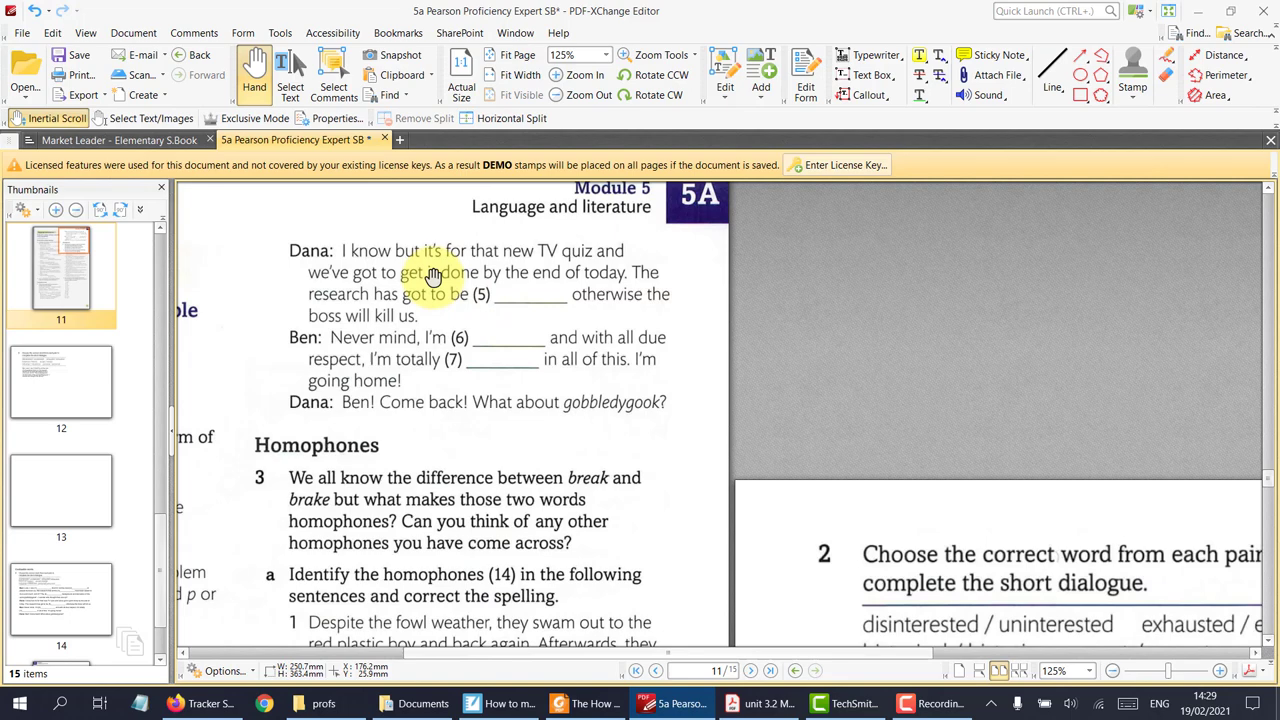
# - Copy the remaining speeches of exercise 2's dialogue from page 11 to the end of the text box on page 12
pyautogui.click(287, 66)
pyautogui.moveTo(291, 248); pyautogui.dragTo(673, 406)
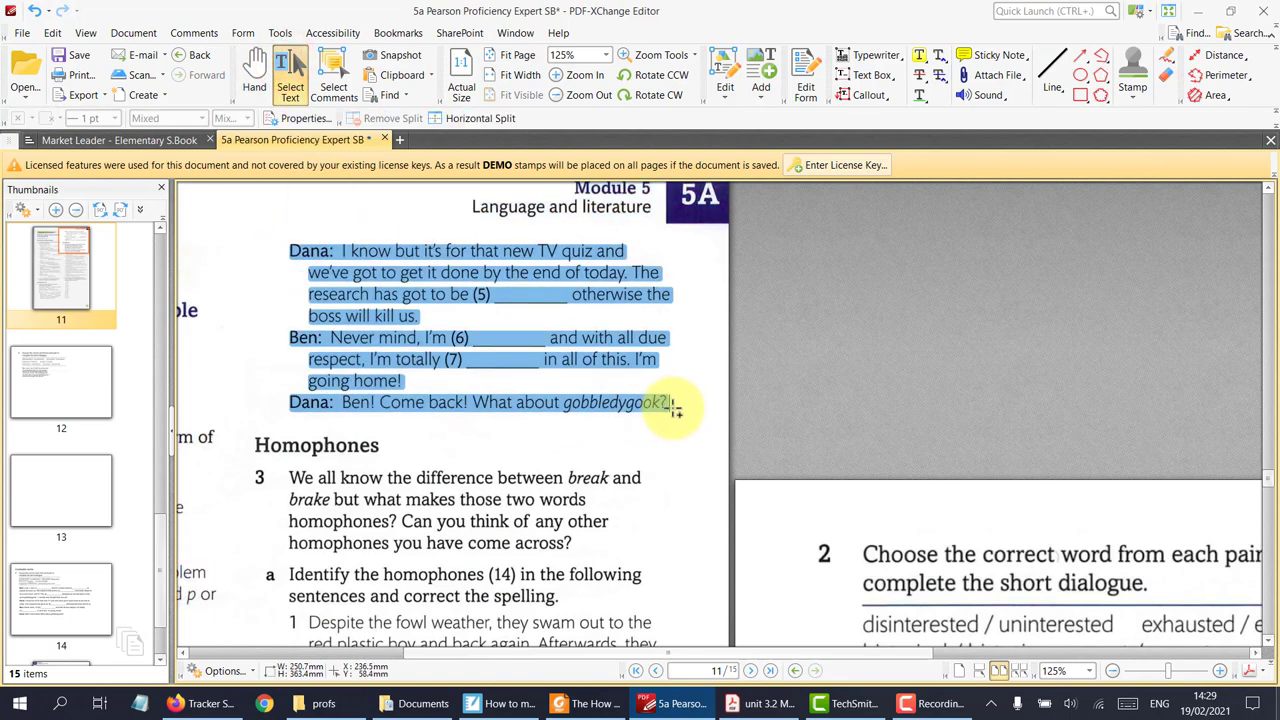
pyautogui.scroll(-5, 894, 543)
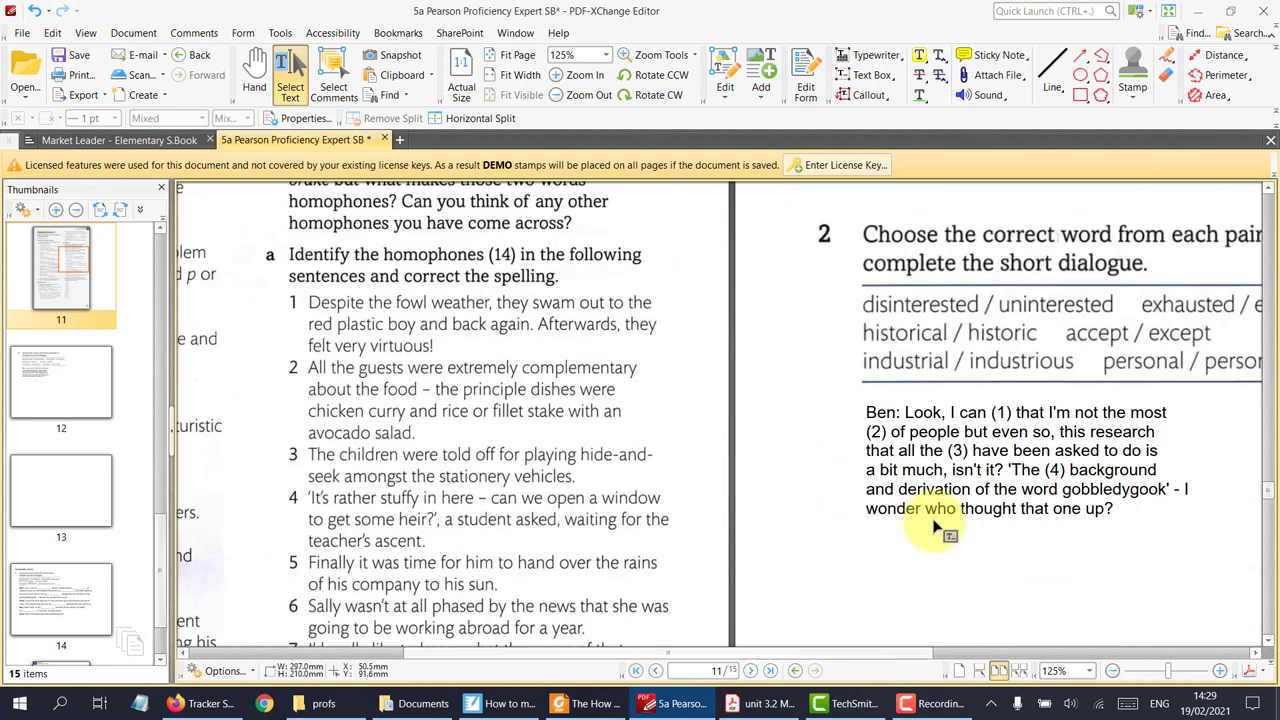
pyautogui.scroll(-2, 940, 530)
pyautogui.click(1120, 395)
pyautogui.click(1125, 388)
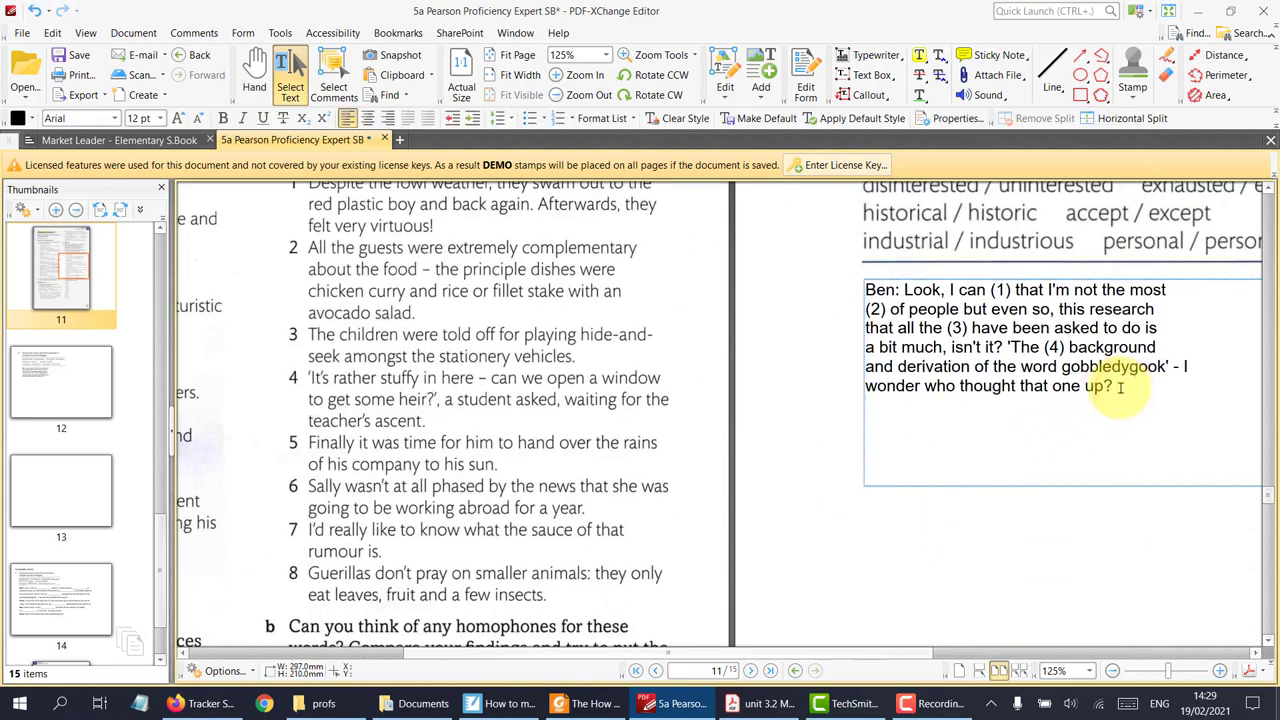
pyautogui.write("Dana: I know but it's for that new TV quiz and we've got to get it done by the end of today. The research has got to be (5) otherwise the boss will kill us. Ben: Never mind, I'm (6) ___ and with all due respect, I'm totally (7) in all of this. I'm going home! Dana: Ben! Come back! What about gobbledygook?")
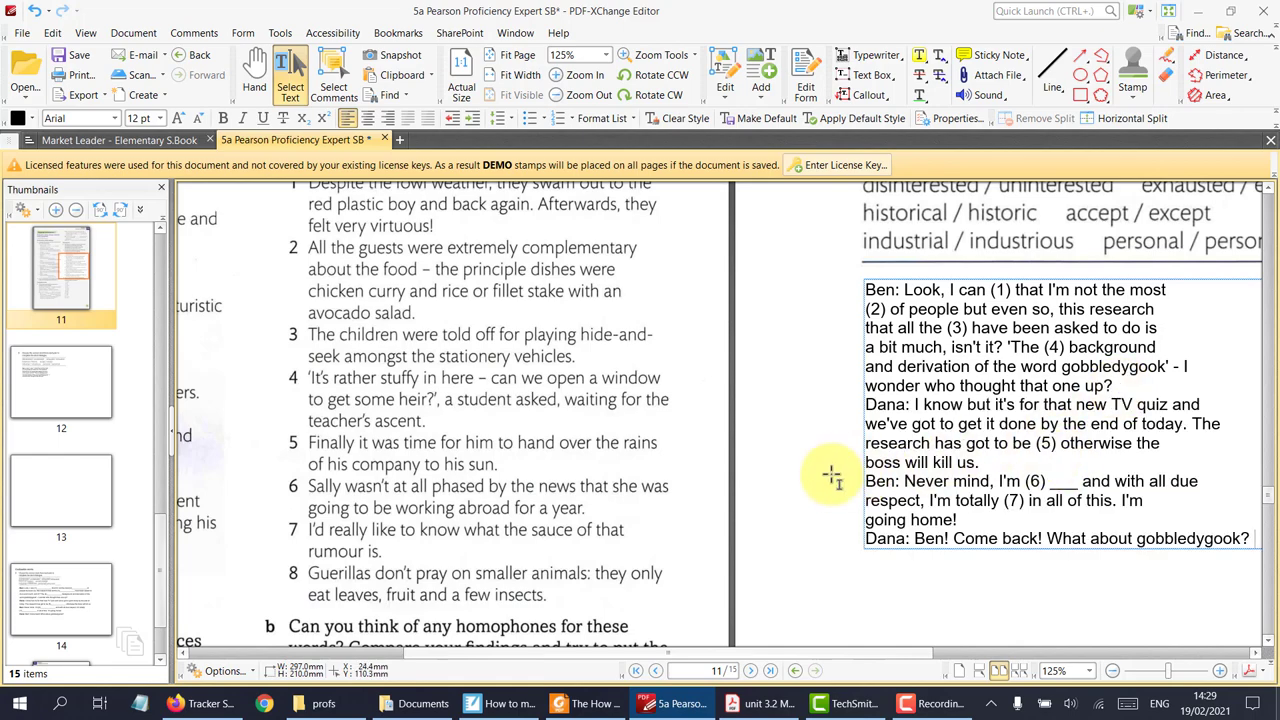
# - Set the font size of the whole dialogue on page 12 to 16 pt
pyautogui.click(912, 658)
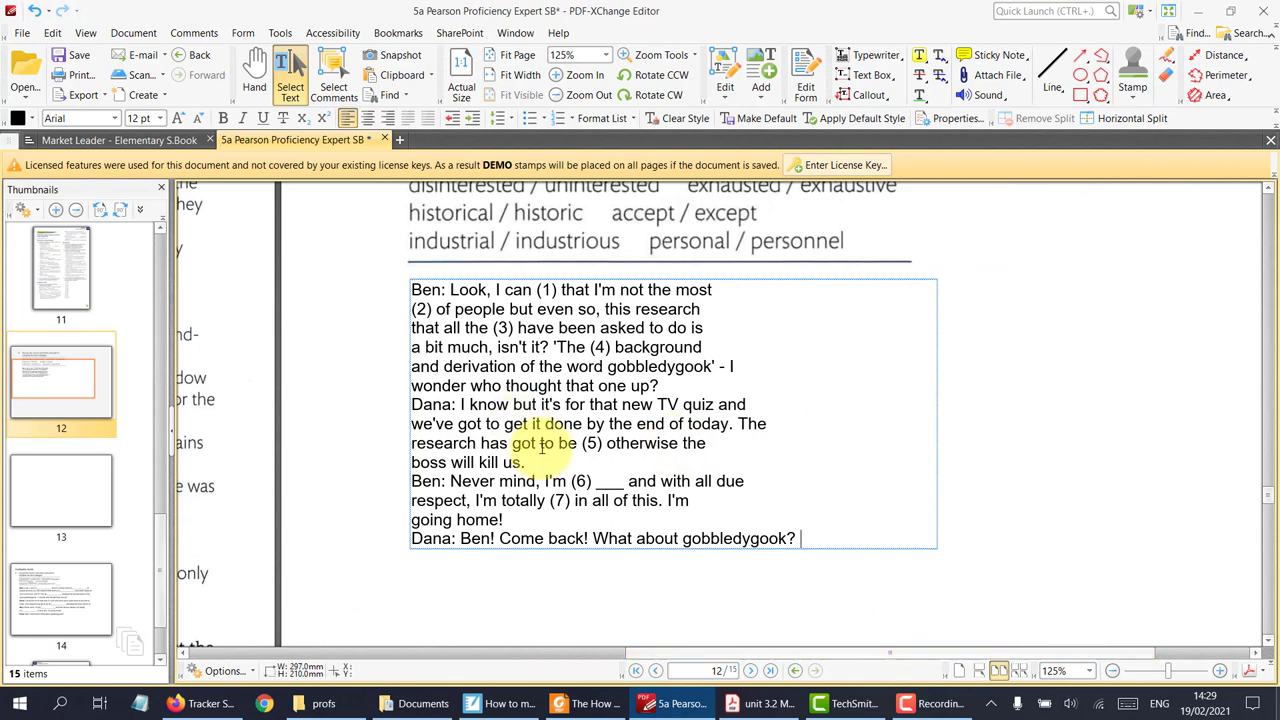
pyautogui.click(666, 656)
pyautogui.scroll(5, 443, 486)
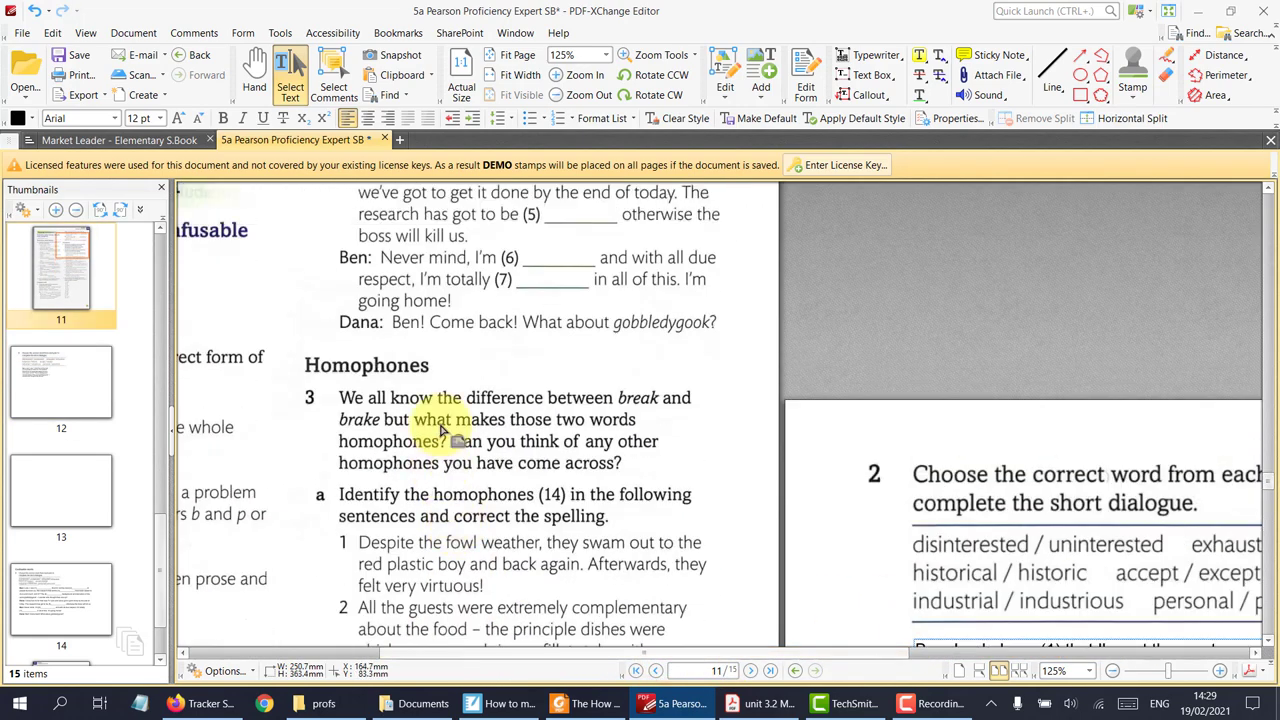
pyautogui.scroll(1, 443, 430)
pyautogui.scroll(-8, 586, 543)
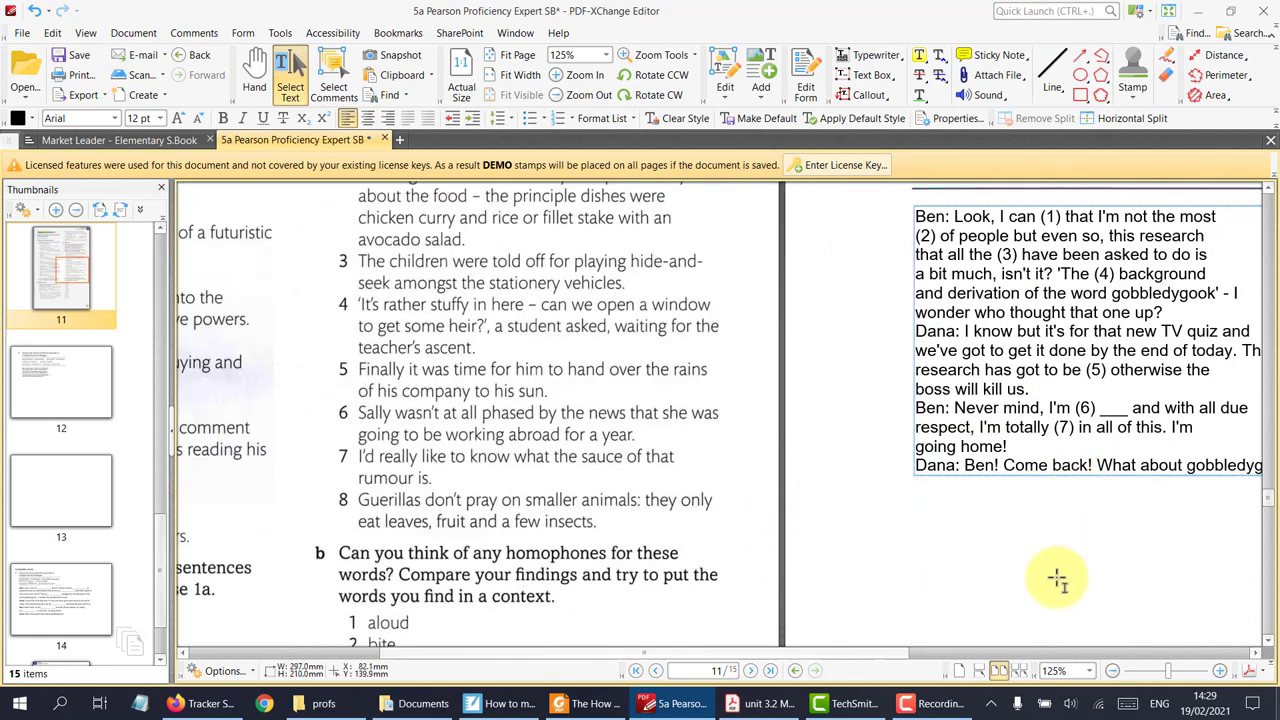
pyautogui.click(1014, 647)
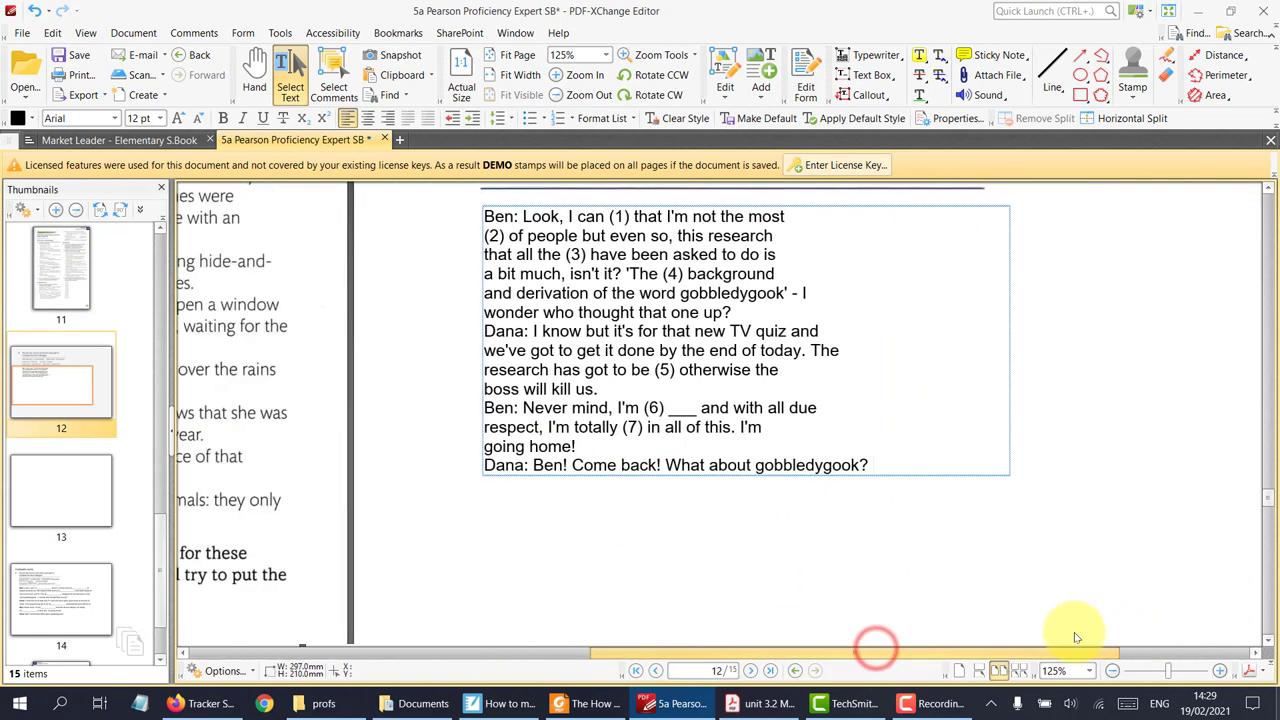
pyautogui.scroll(-4, 945, 460)
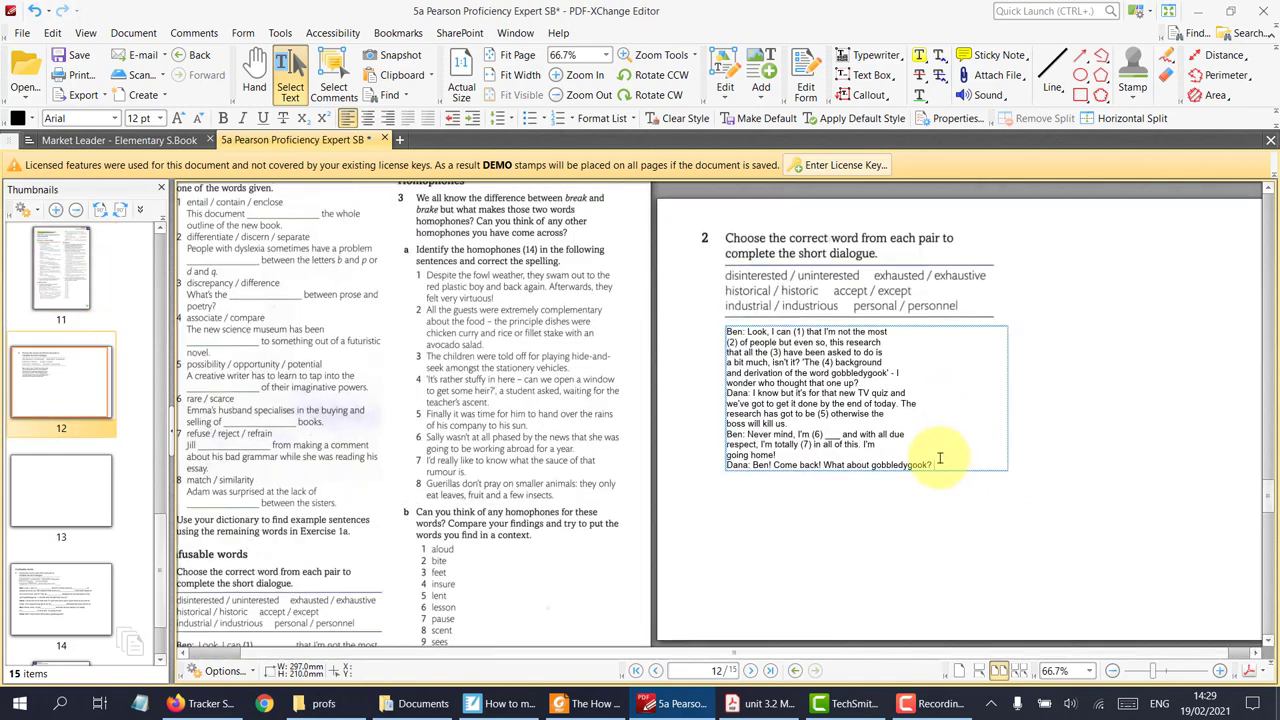
pyautogui.moveTo(940, 463); pyautogui.dragTo(757, 237)
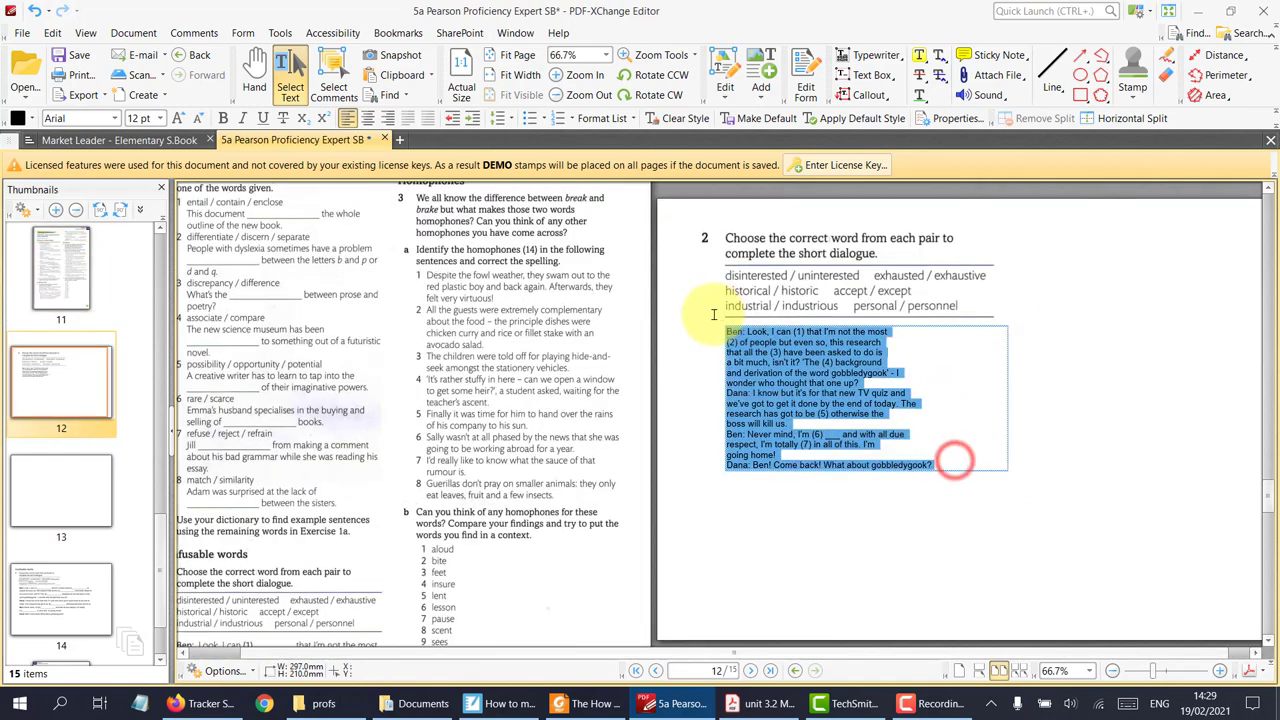
pyautogui.click(160, 118)
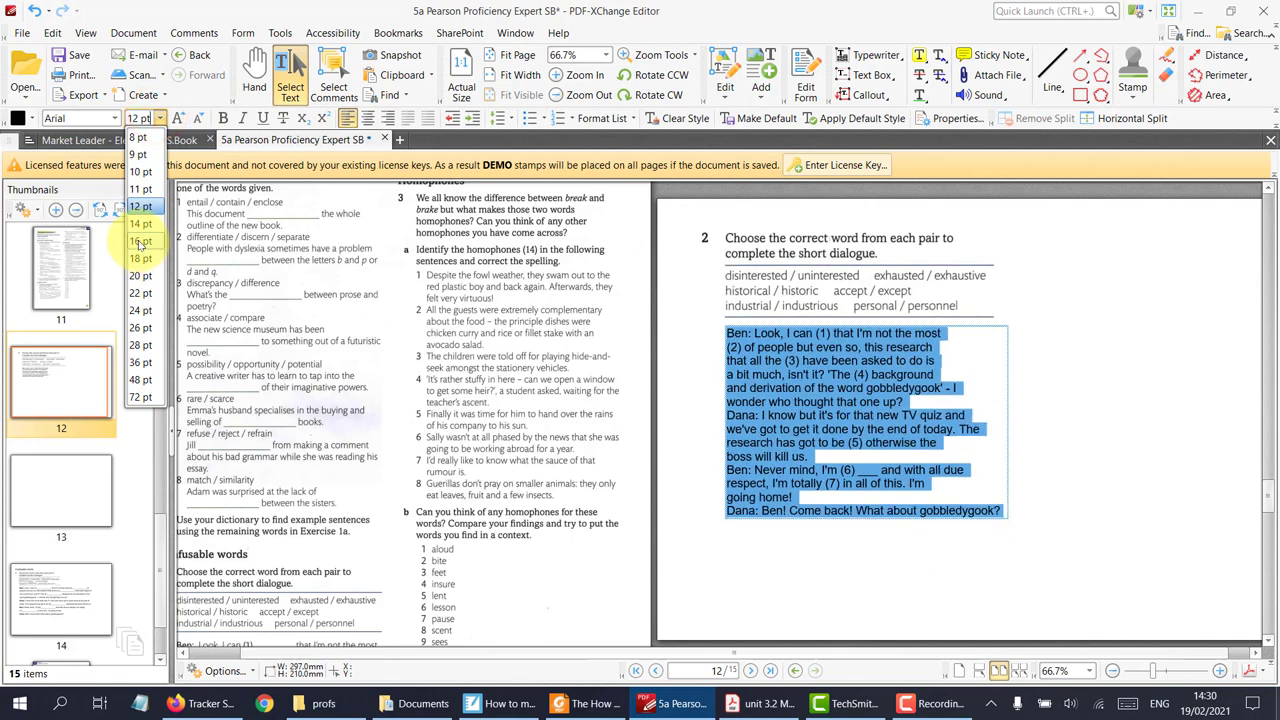
pyautogui.click(140, 243)
pyautogui.click(900, 586)
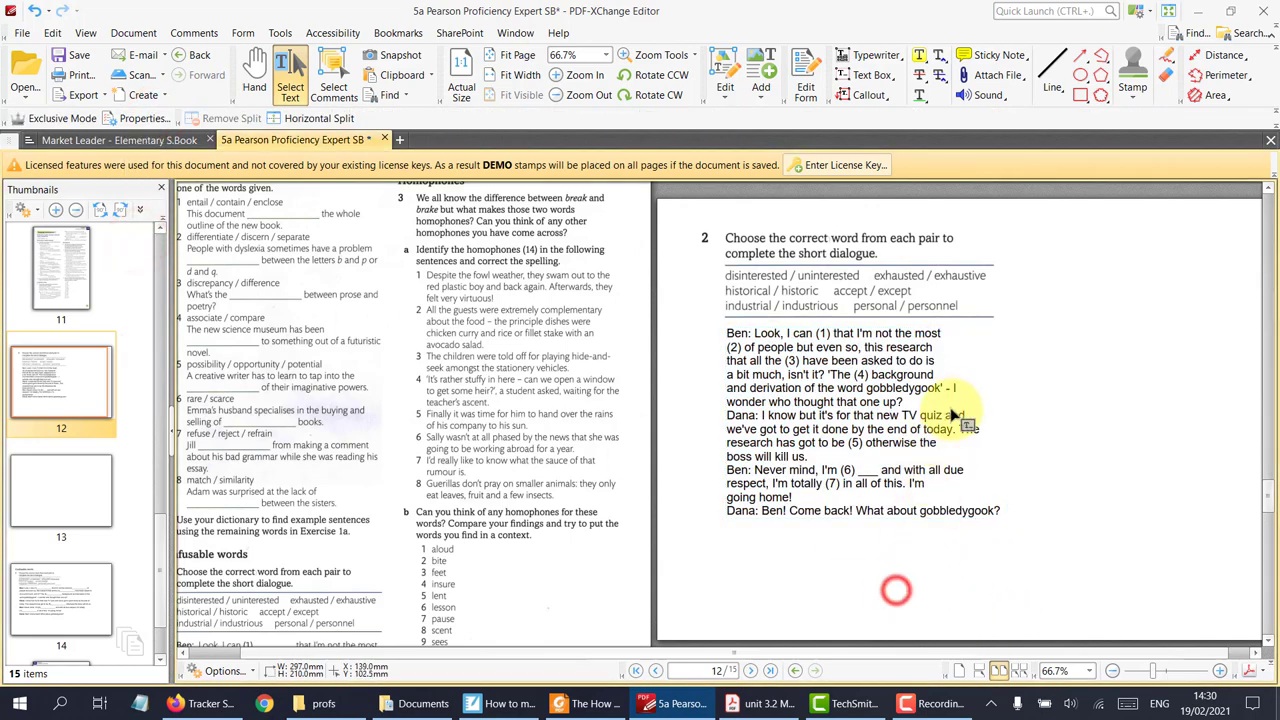
# - Insert a long underscore gap line after (1) in the dialogue's first speech
pyautogui.scroll(2, 990, 421)
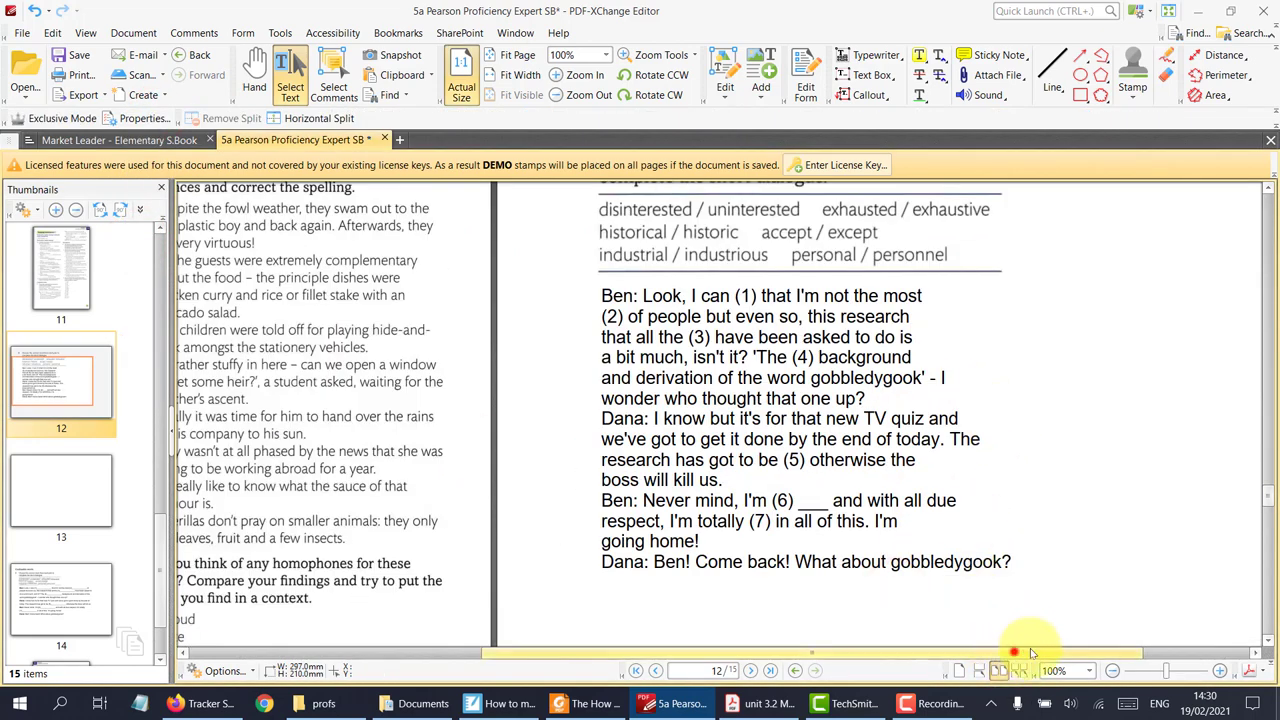
pyautogui.moveTo(1032, 652); pyautogui.dragTo(1132, 652)
pyautogui.click(592, 296)
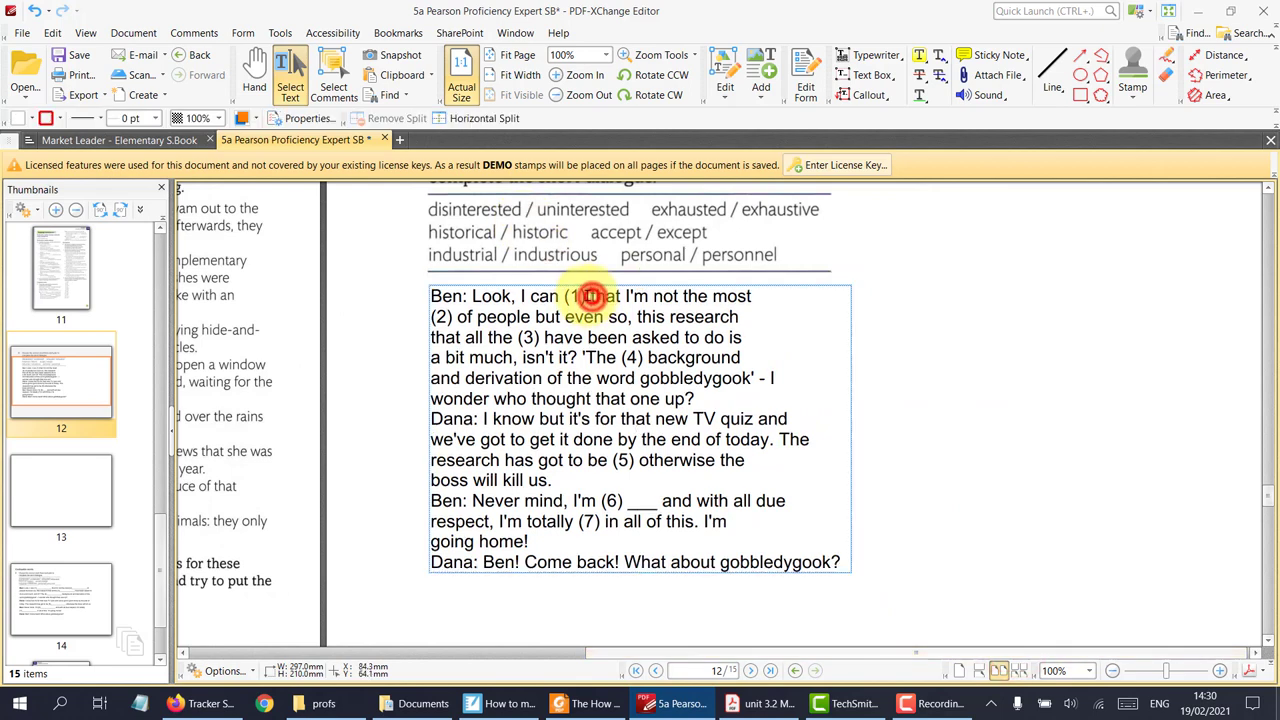
pyautogui.click(587, 296)
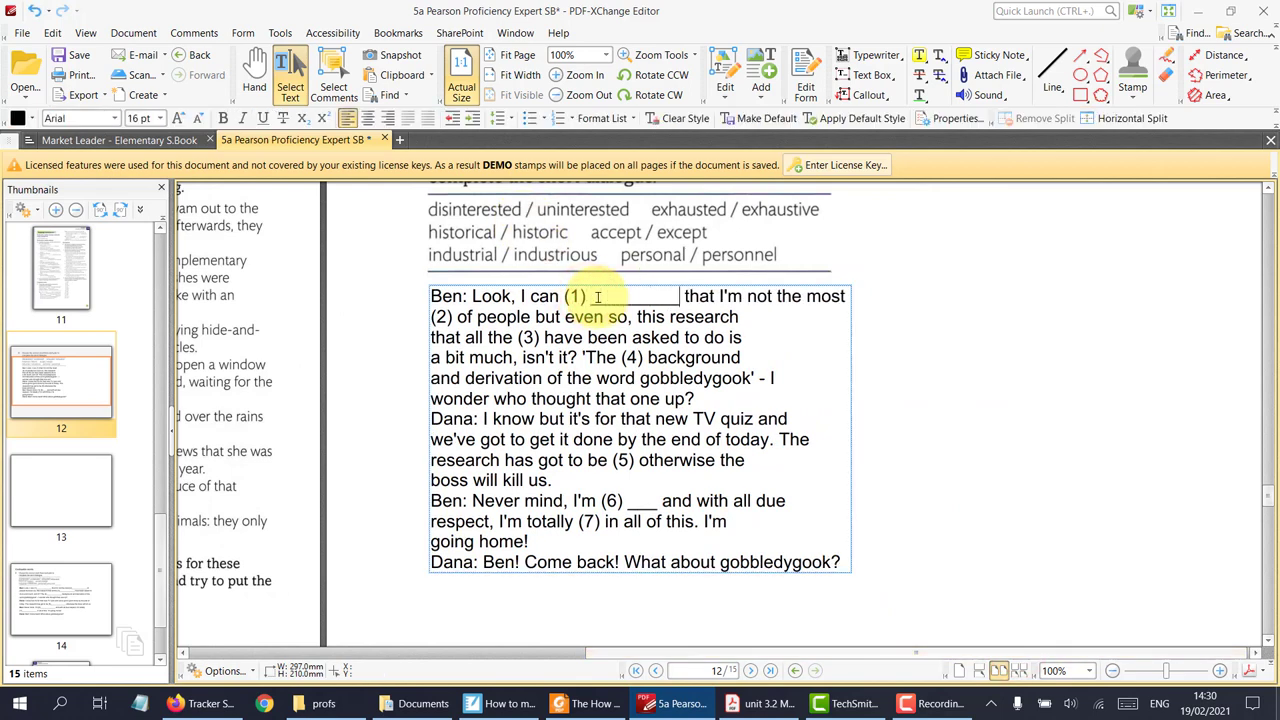
pyautogui.write('_____')
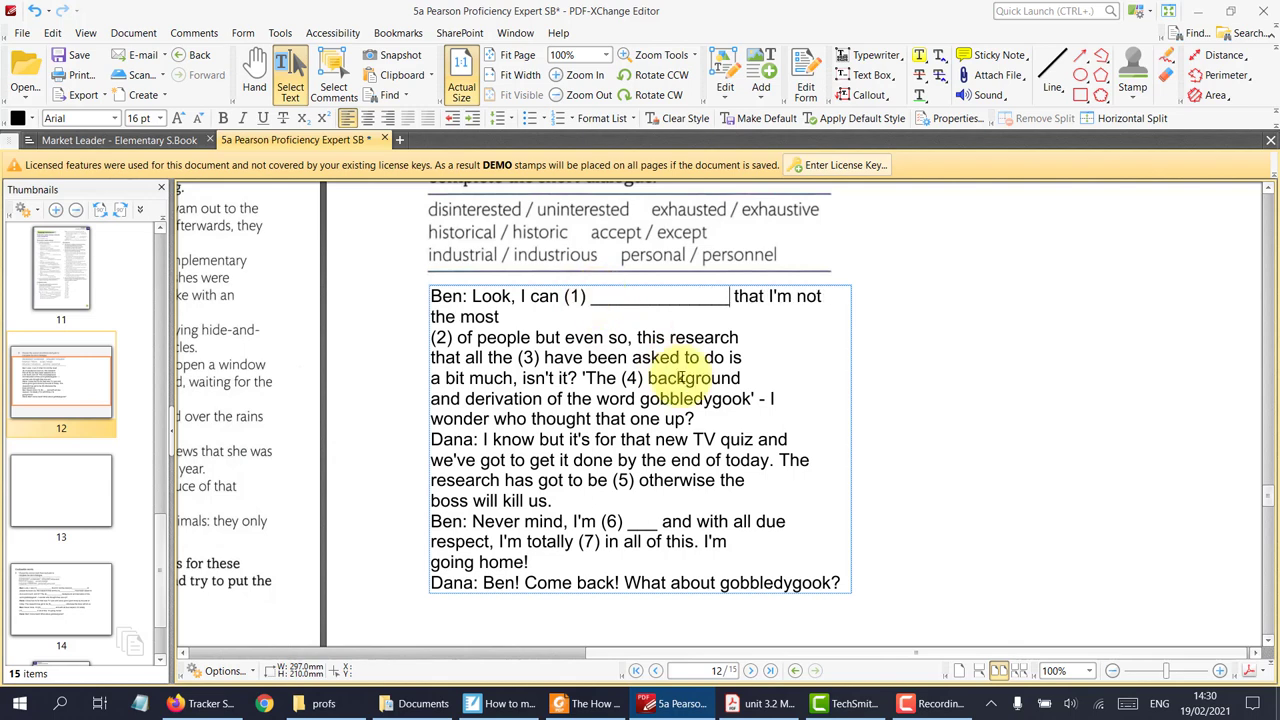
# - Widen the dialogue text box to the right so that it spans most of page 12
pyautogui.click(950, 467)
pyautogui.click(703, 428)
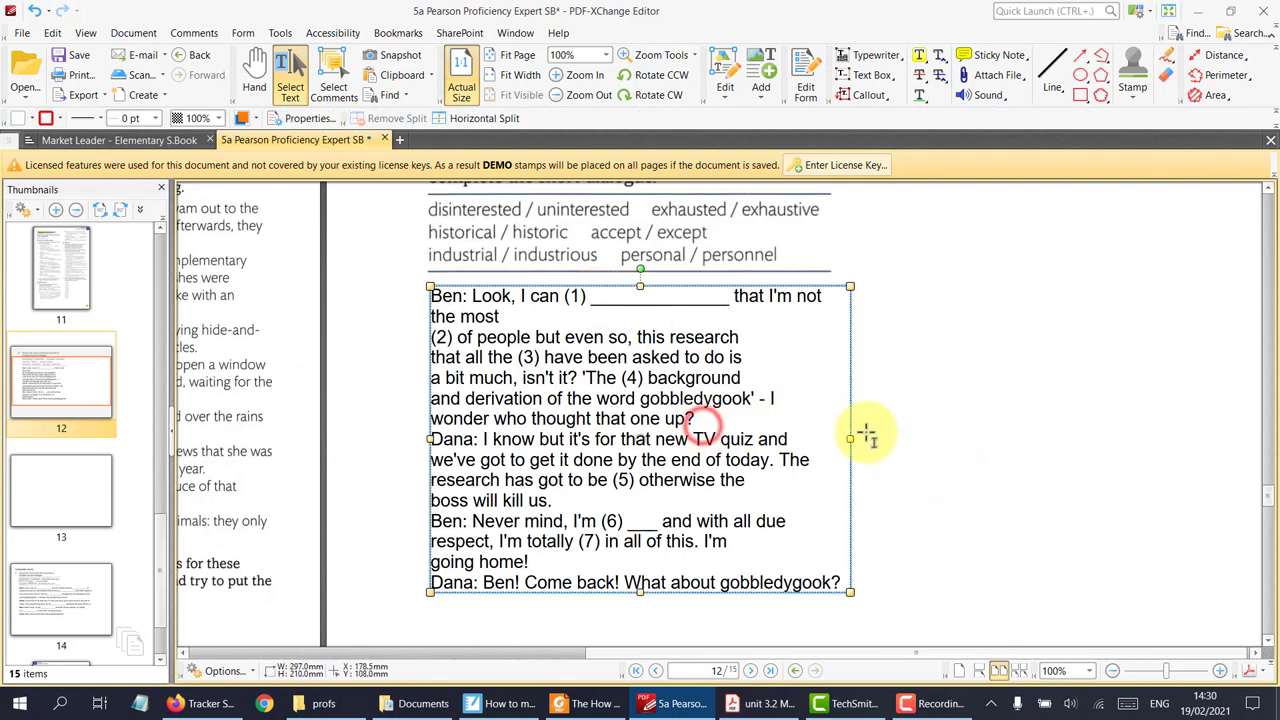
pyautogui.moveTo(851, 440); pyautogui.dragTo(1178, 440)
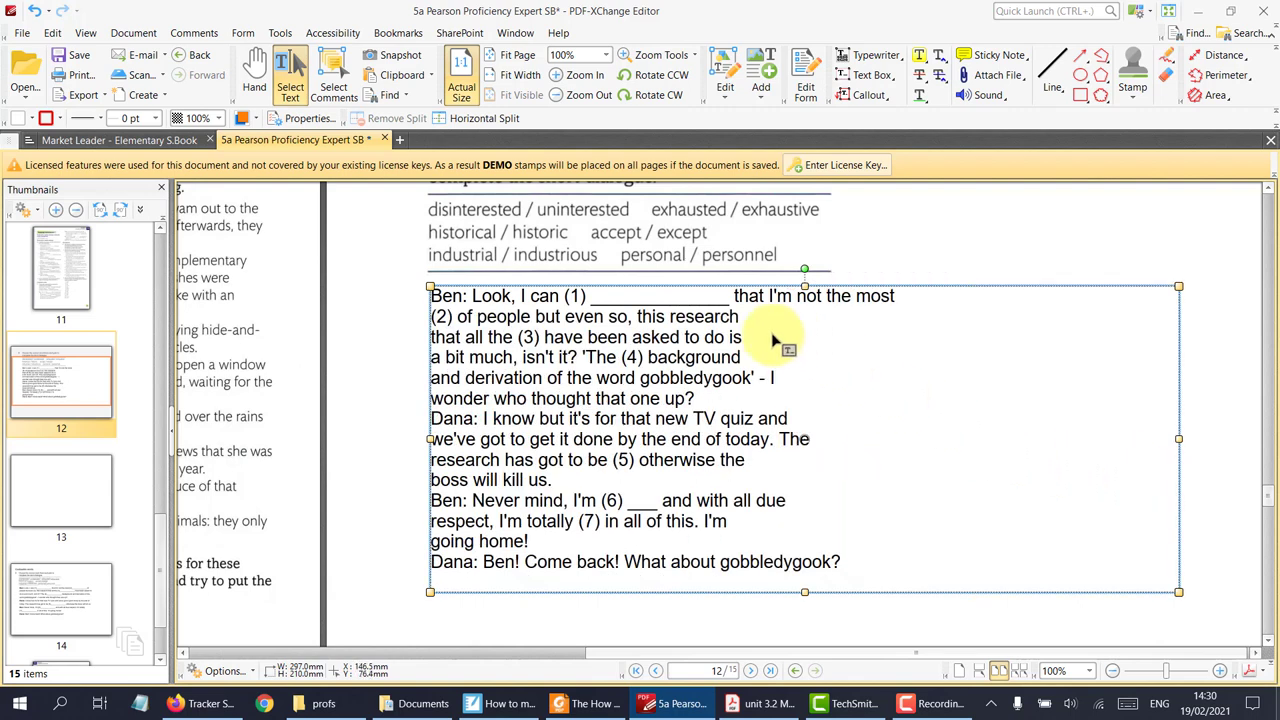
# - Insert long underscore gap lines after (2), (3), (4) and (5) in the dialogue
pyautogui.click(620, 301)
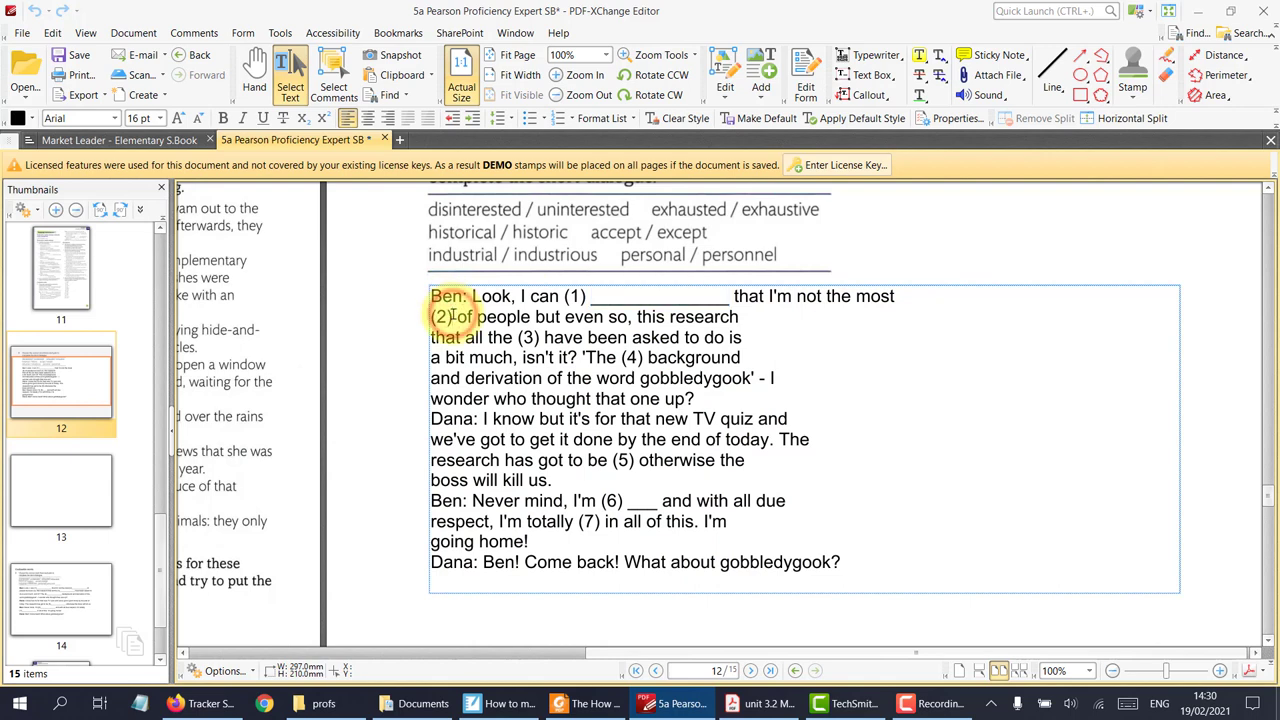
pyautogui.write('_______________')
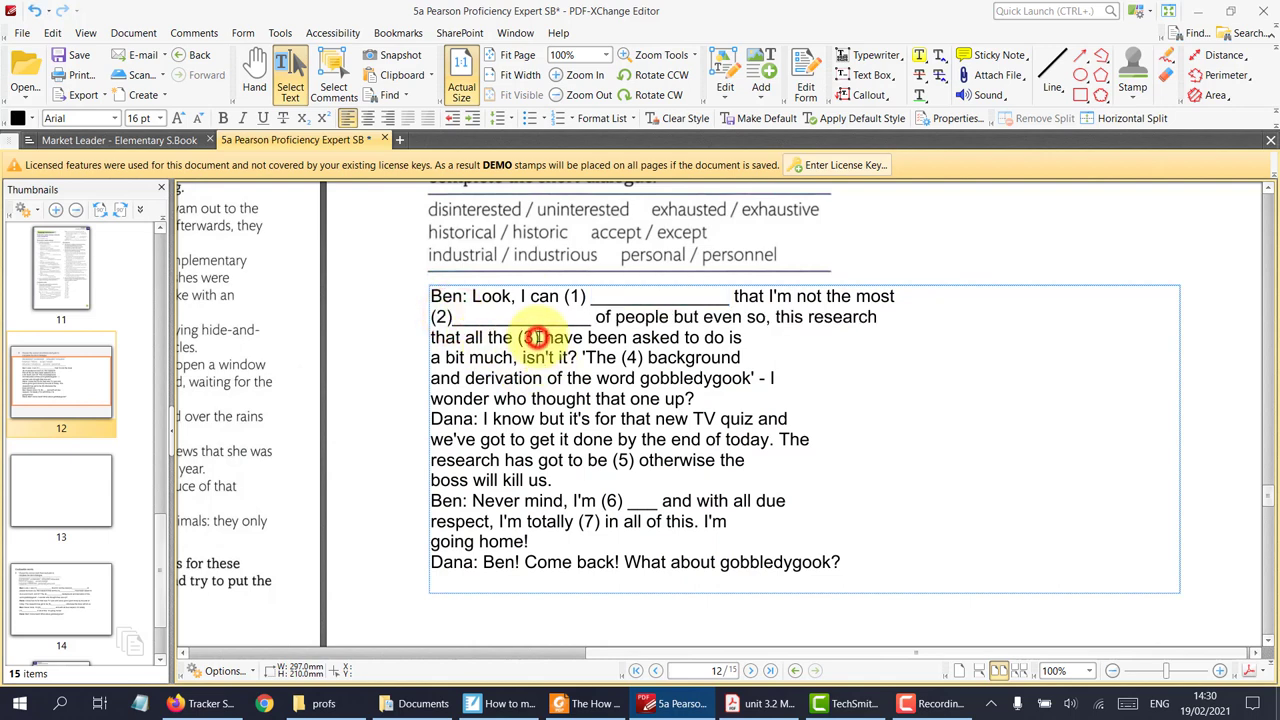
pyautogui.write('____________')
pyautogui.write('_______________')
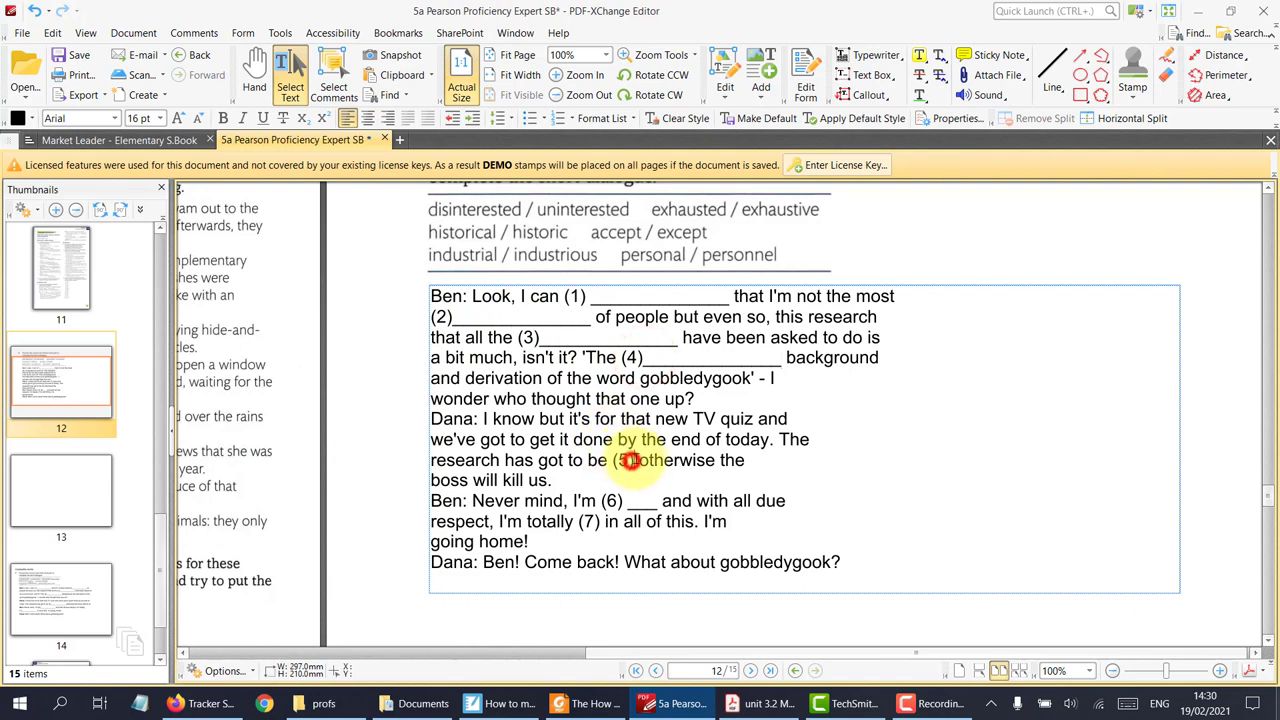
pyautogui.write('_______________')
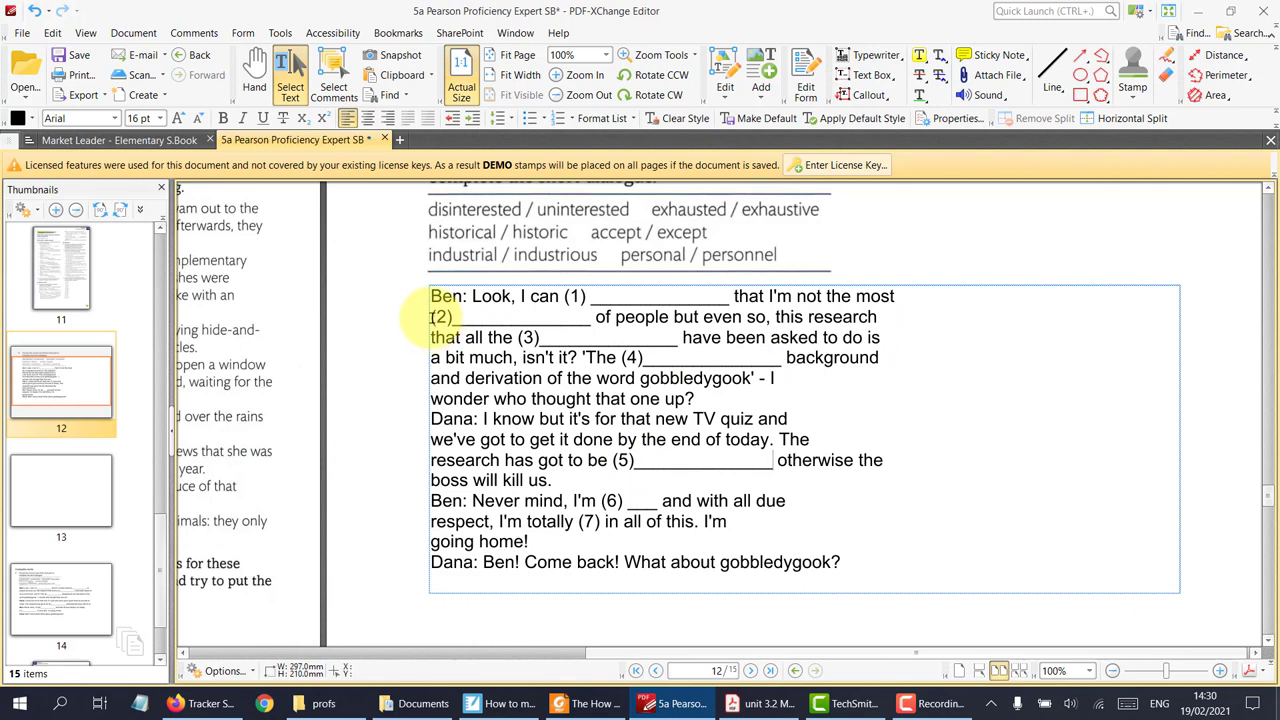
# - Remove the line breaks before "(2)" and before "that all the (3)" in the dialogue's first speech
pyautogui.press('BackSpace')
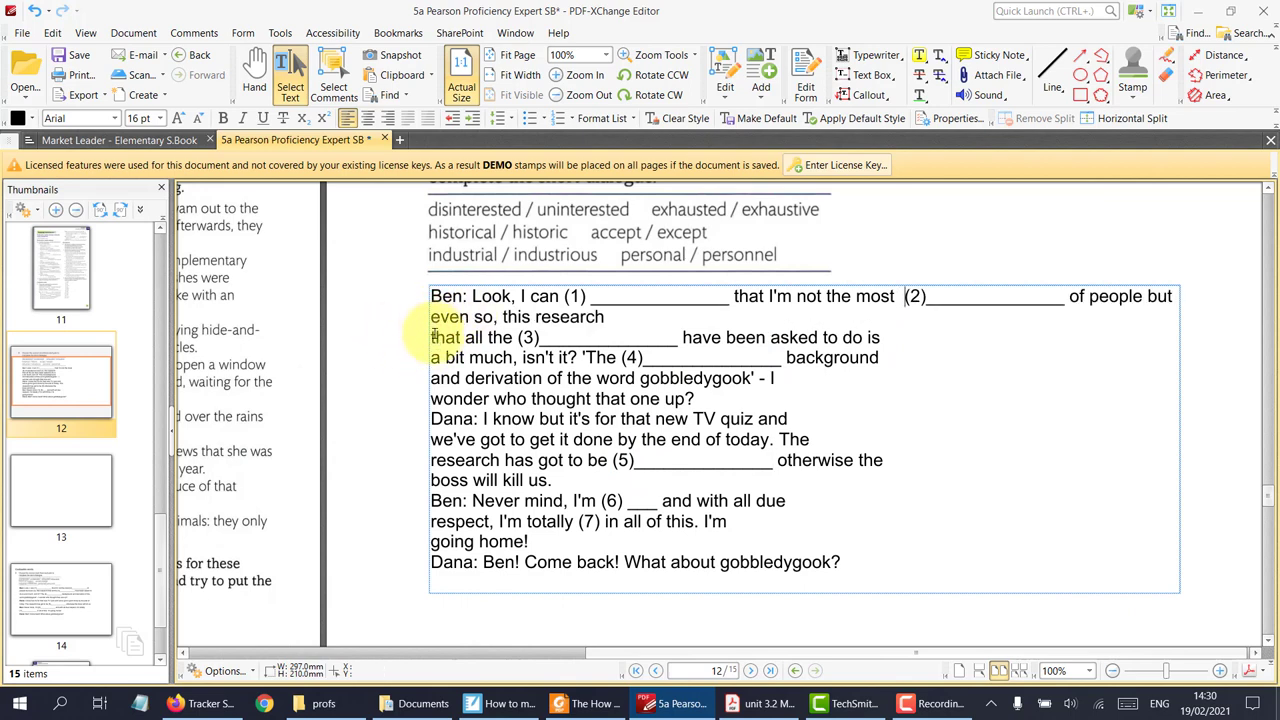
pyautogui.press('BackSpace')
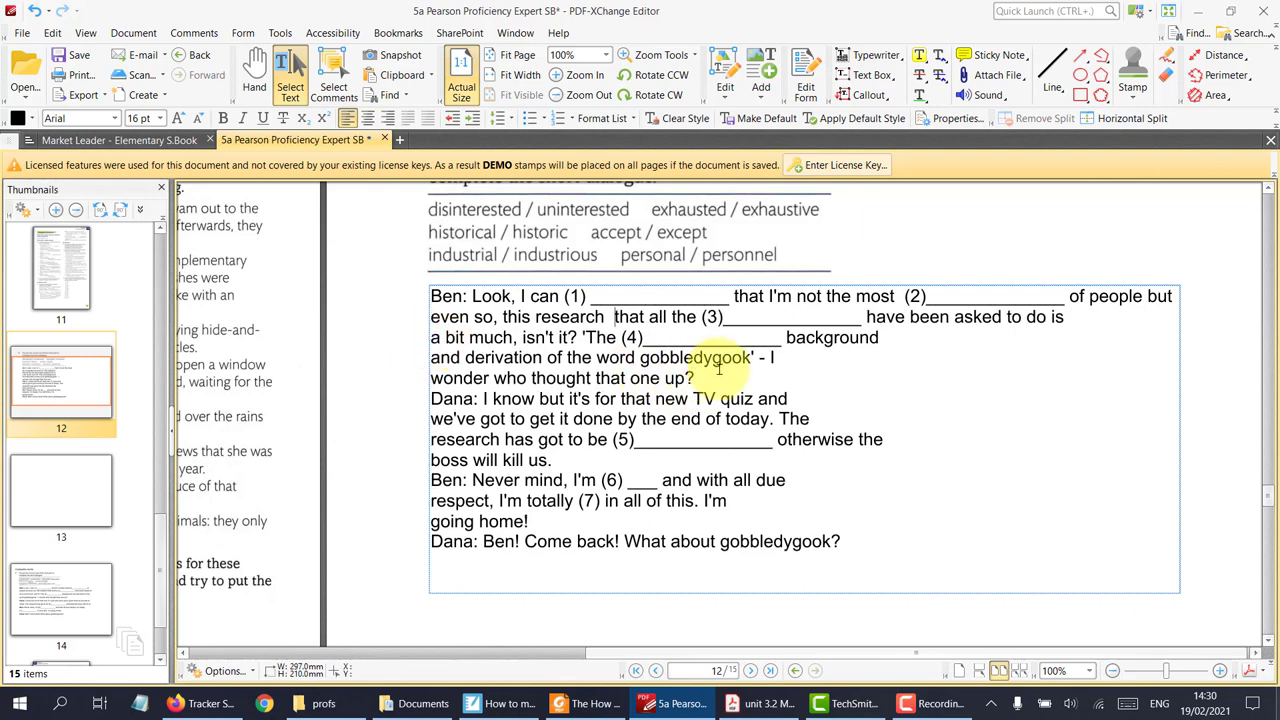
pyautogui.click(920, 251)
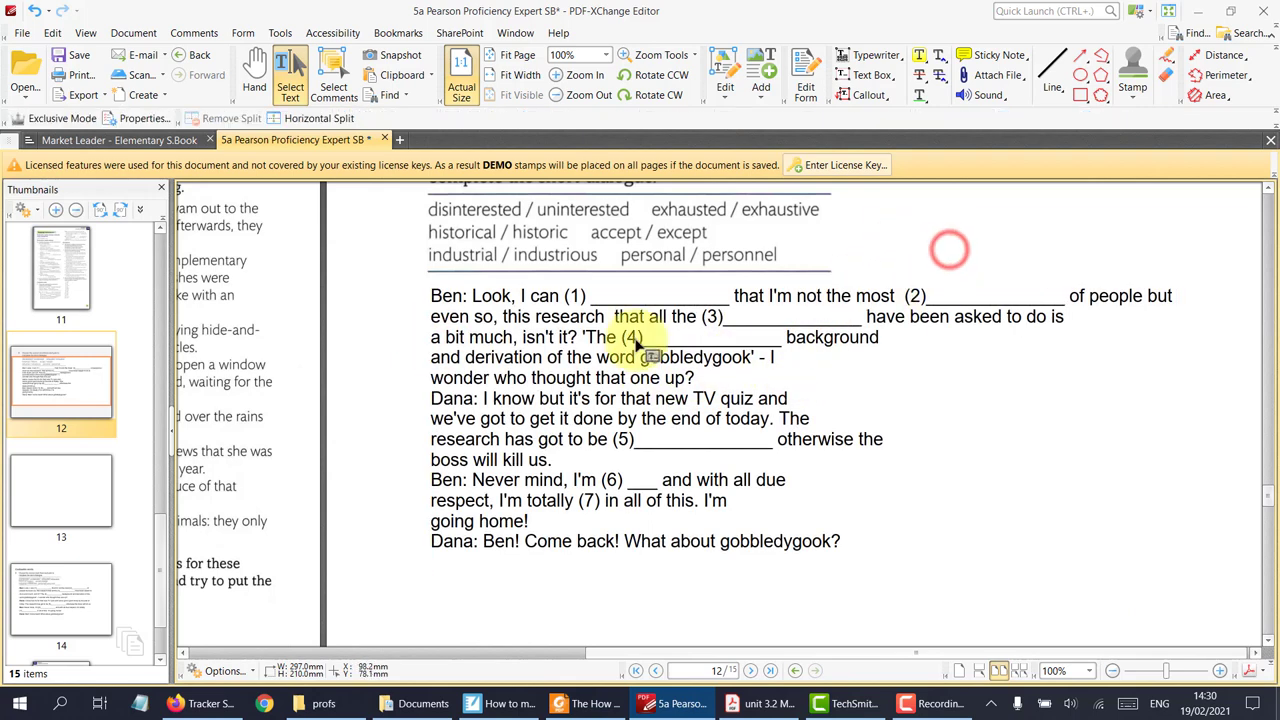
# - Flatten the dialogue text box into page 12
pyautogui.click(633, 343)
pyautogui.rightClick(633, 343)
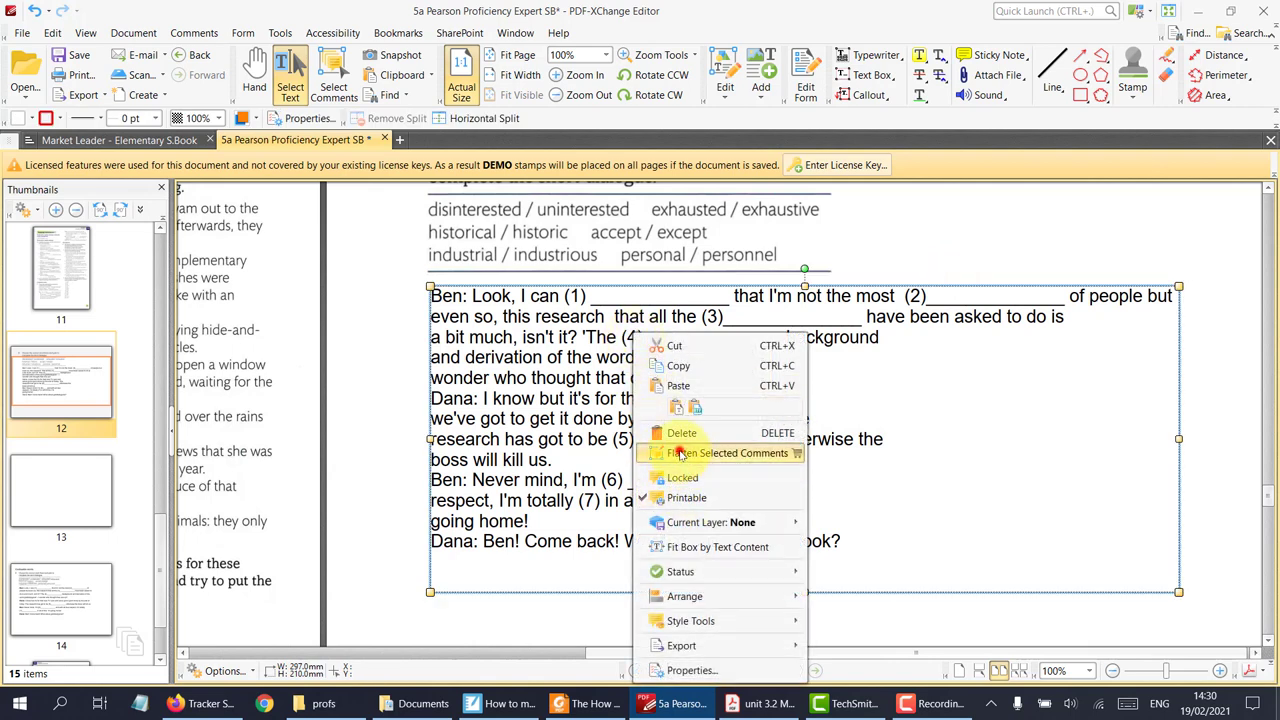
pyautogui.click(679, 450)
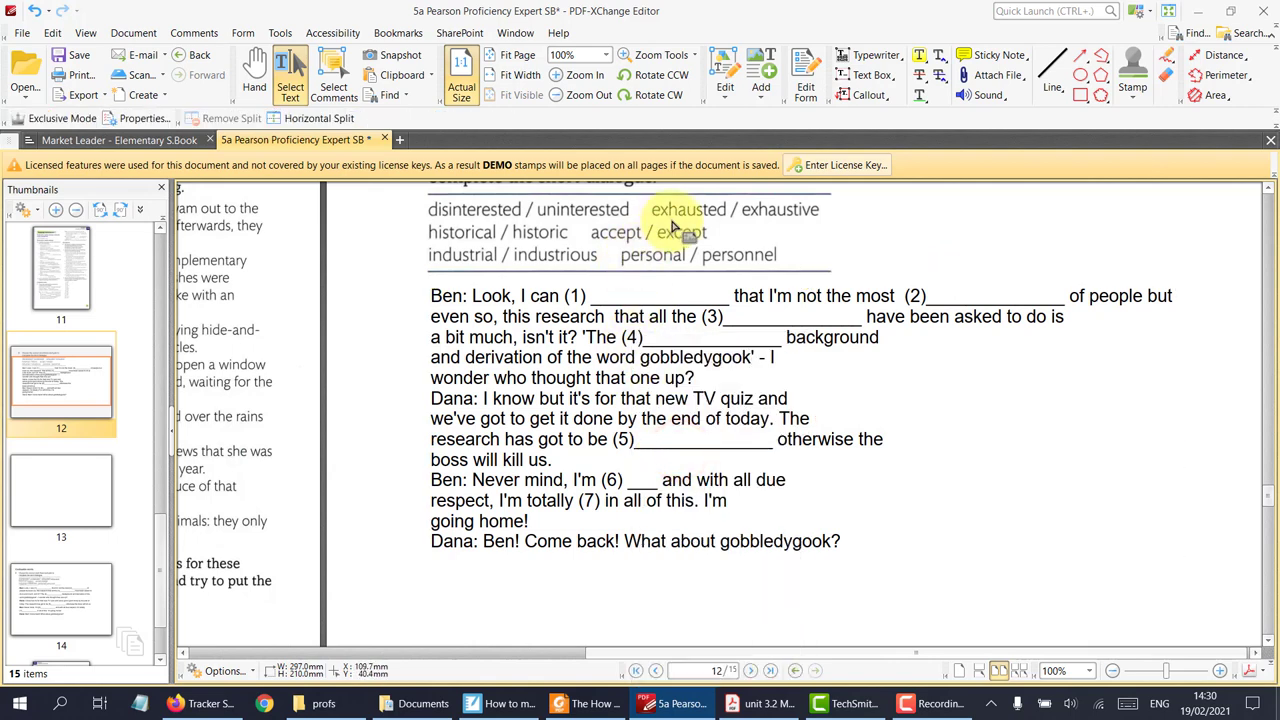
# - Take a snapshot of the word "personal" in page 12's word pairs, paste it and place the copy over the original word
pyautogui.scroll(2, 672, 225)
pyautogui.click(399, 55)
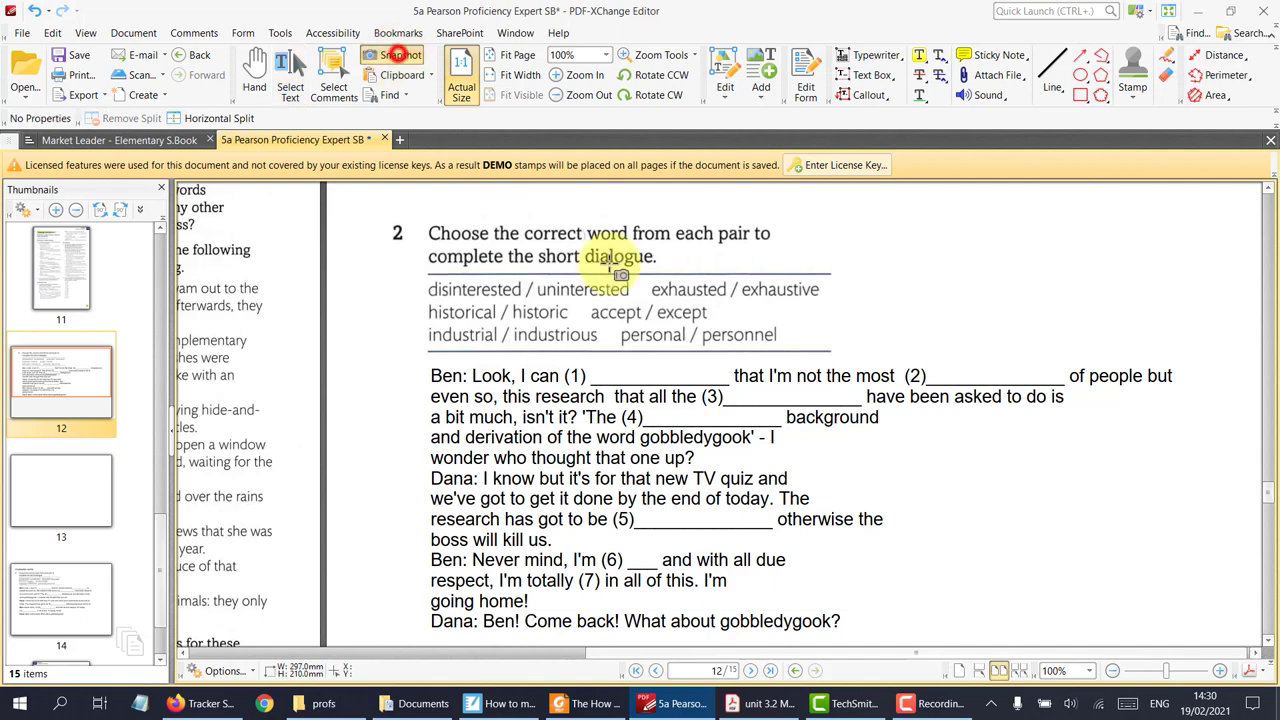
pyautogui.scroll(2, 677, 314)
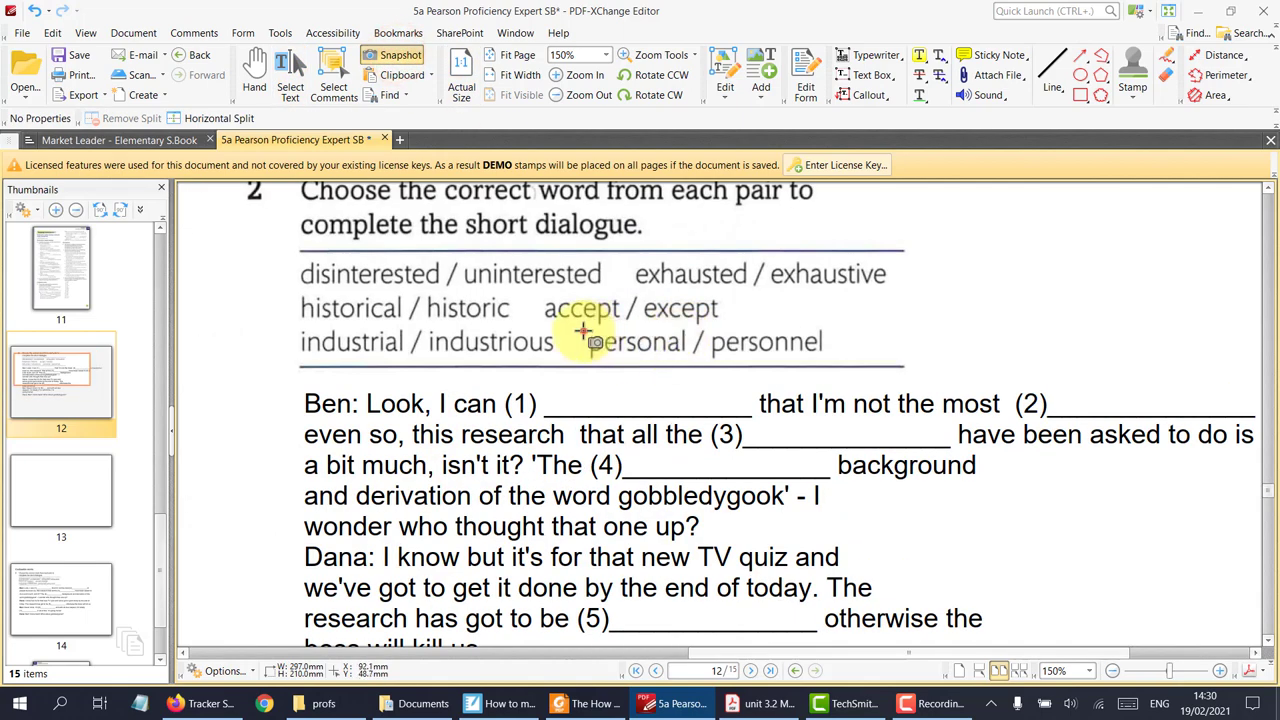
pyautogui.moveTo(583, 330); pyautogui.dragTo(686, 362)
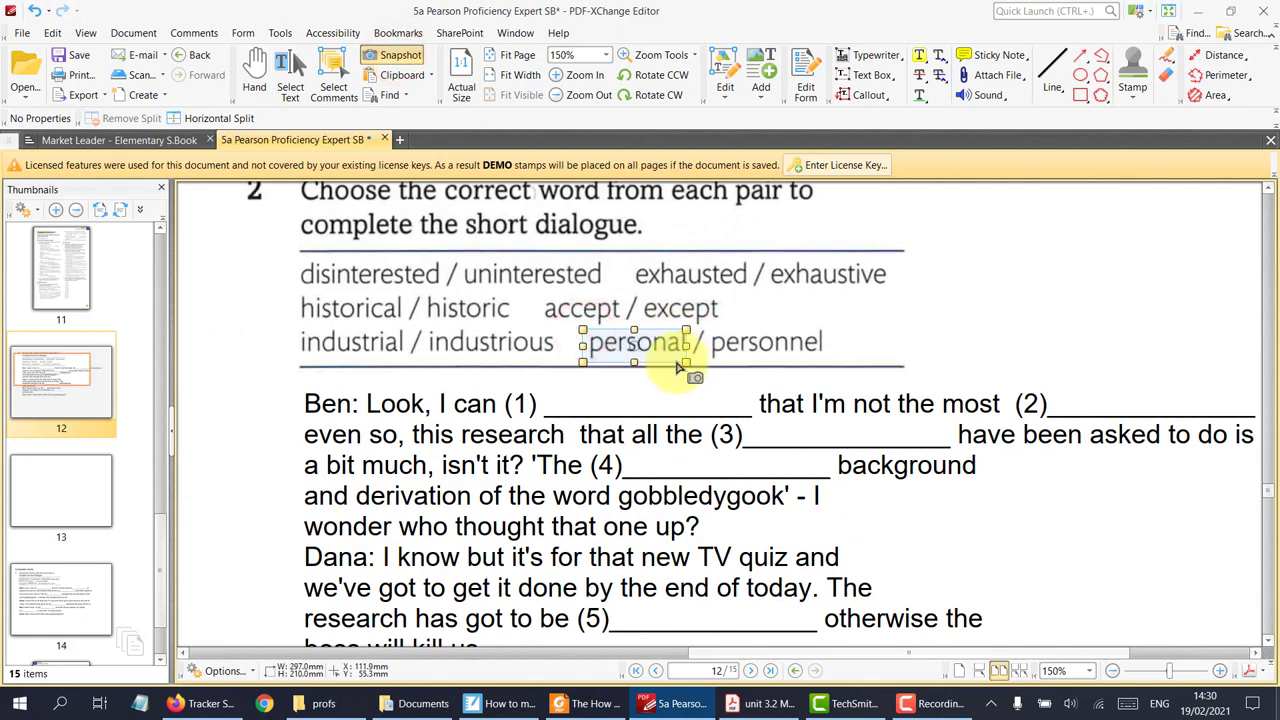
pyautogui.hotkey('ctrl', 'v')
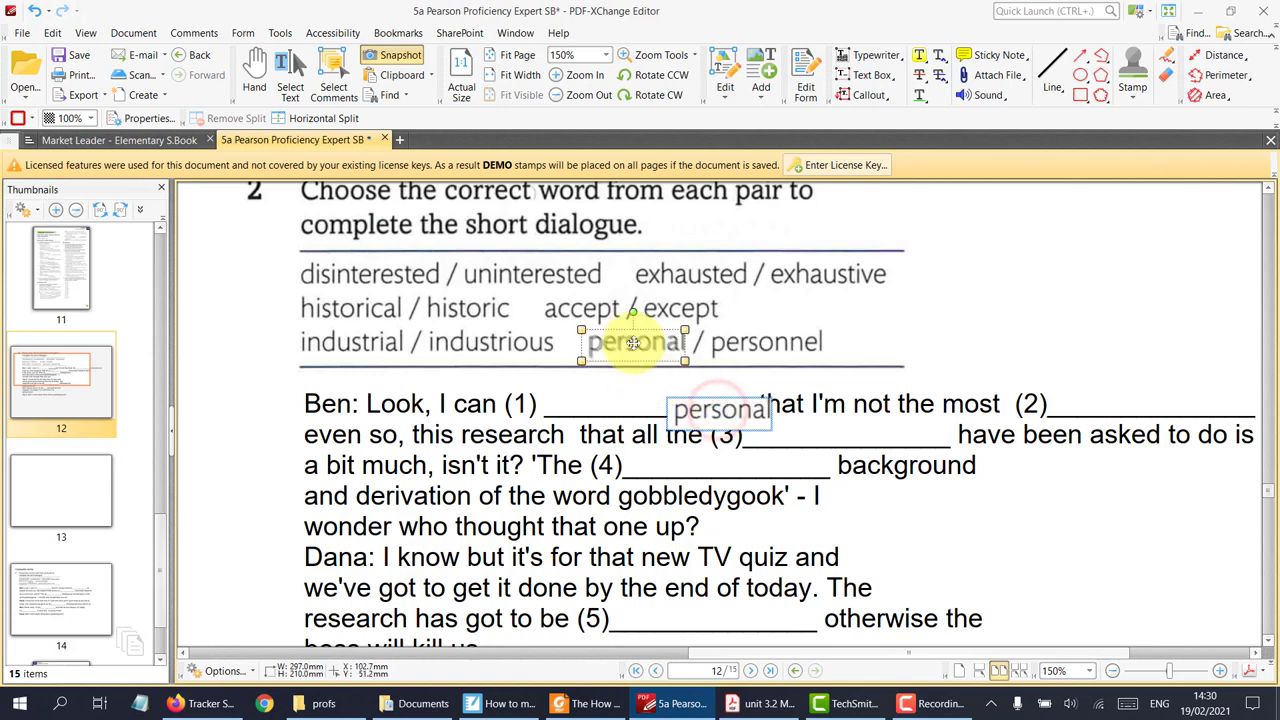
pyautogui.hotkey('ctrl', 'z')
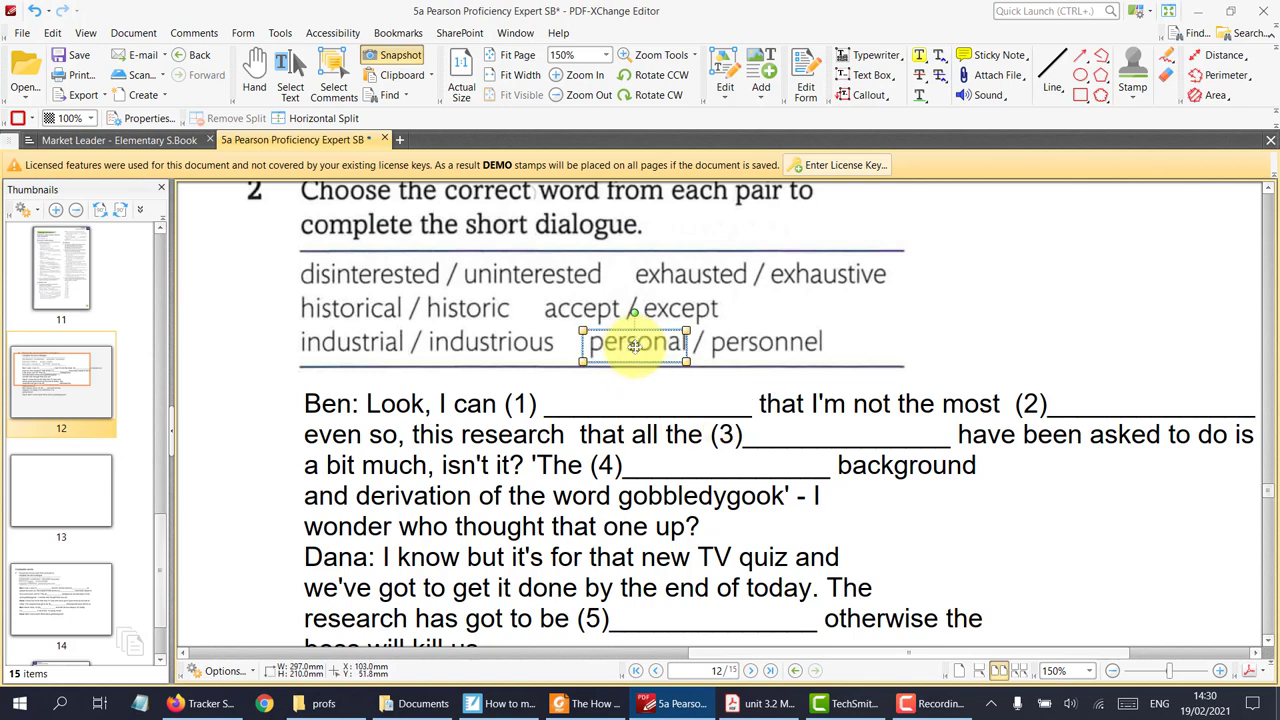
# - Move the pasted copy of "personal" onto gap (1) of the dialogue
pyautogui.click(254, 65)
pyautogui.click(1006, 283)
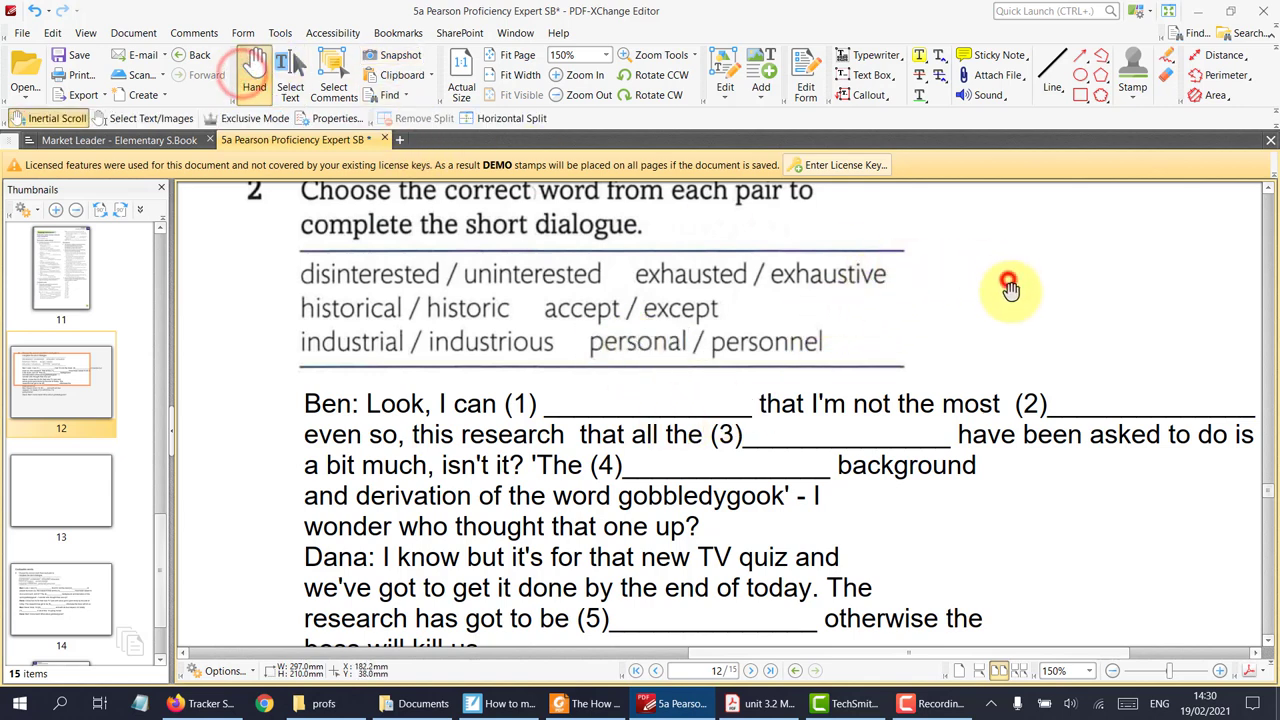
pyautogui.click(649, 349)
pyautogui.hotkey('ctrl', 'v')
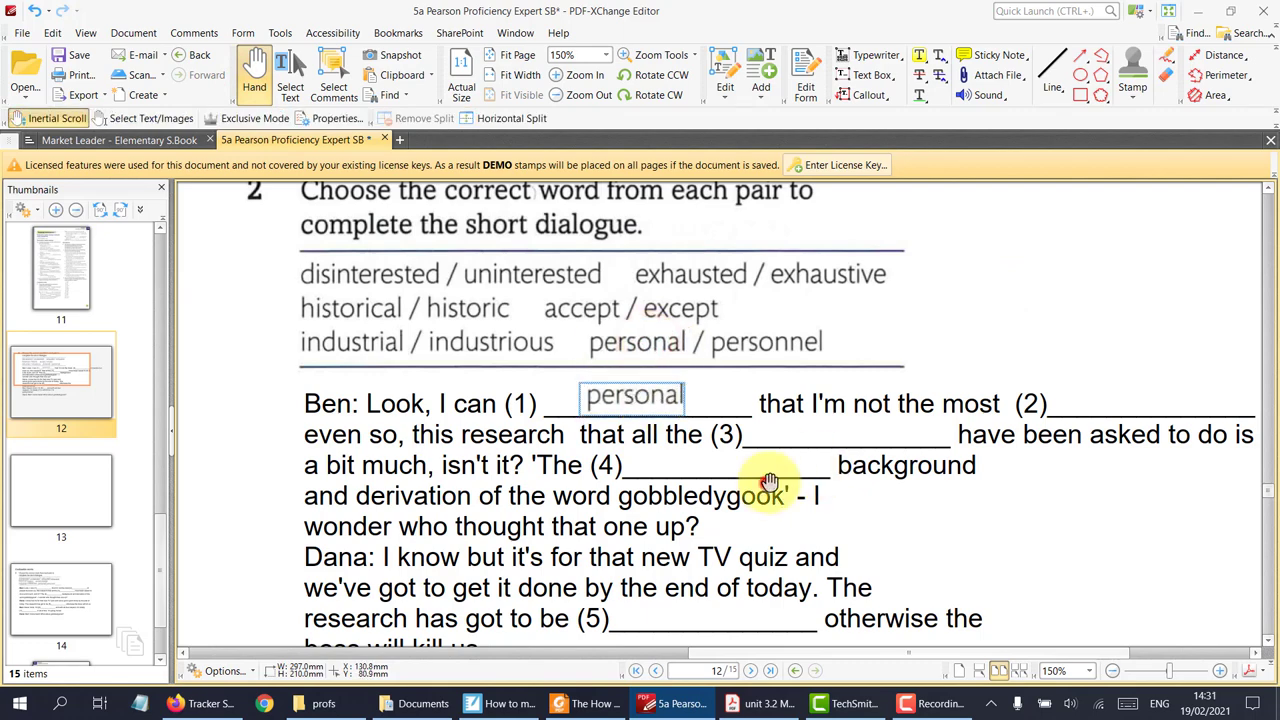
pyautogui.click(923, 494)
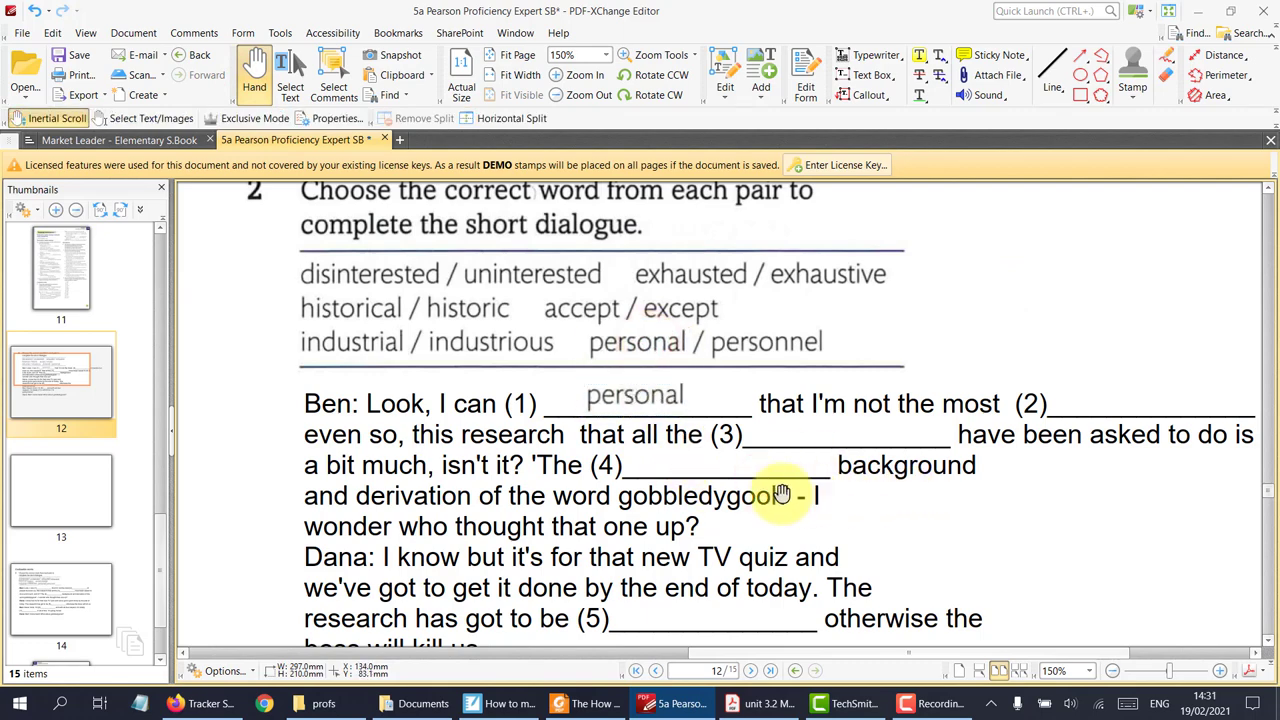
# - Switch to SMART Notebook to view the overview slide of the interactive PDF stages
pyautogui.scroll(-3, 781, 494)
pyautogui.hotkey('alt', 'Tab')
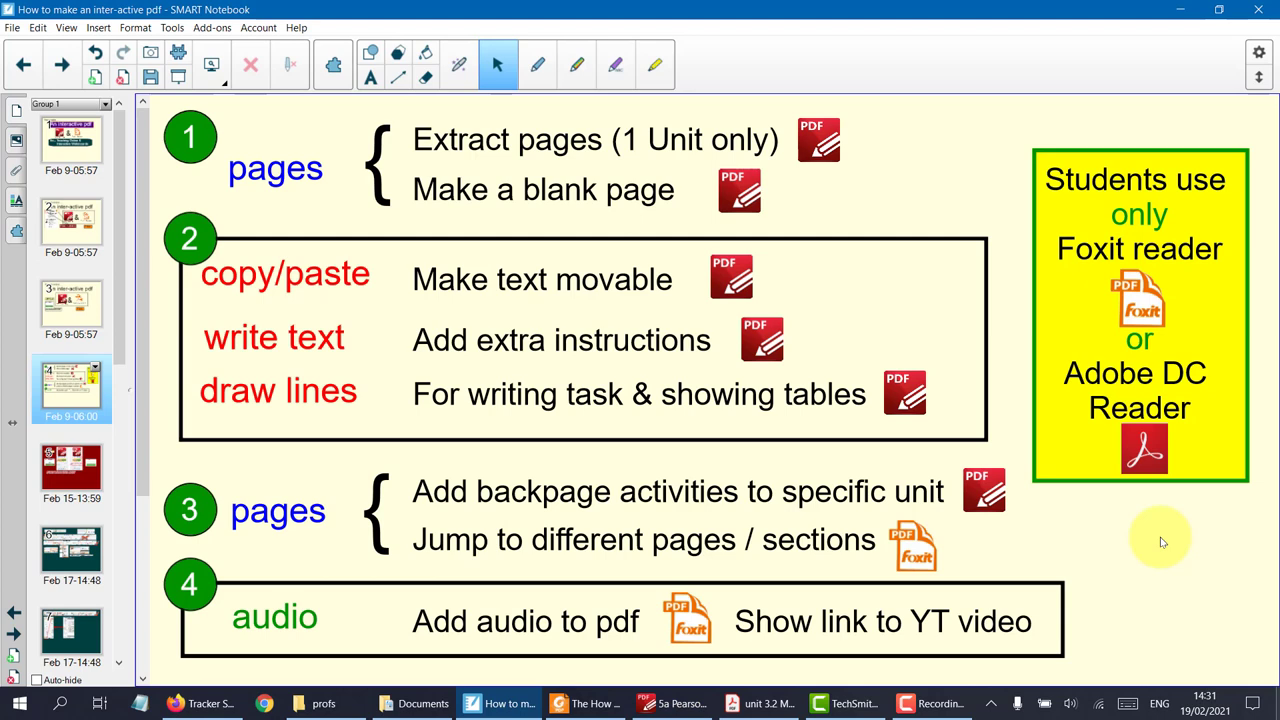